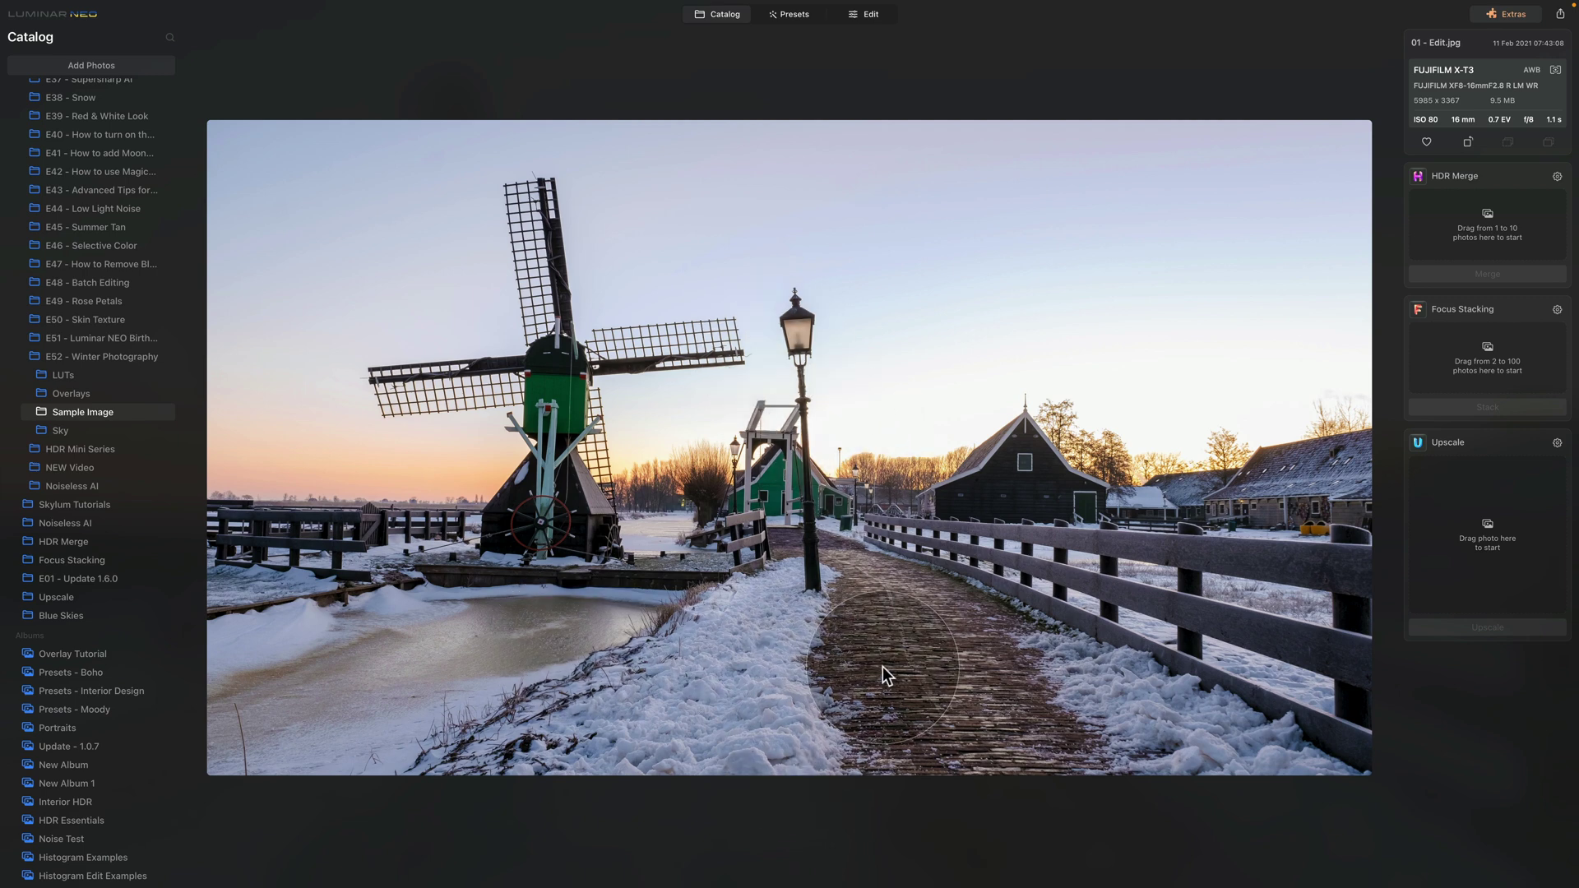
# Leave the full-size preview of the windmill photo and open the photo for editing.
pyautogui.click(931, 272)
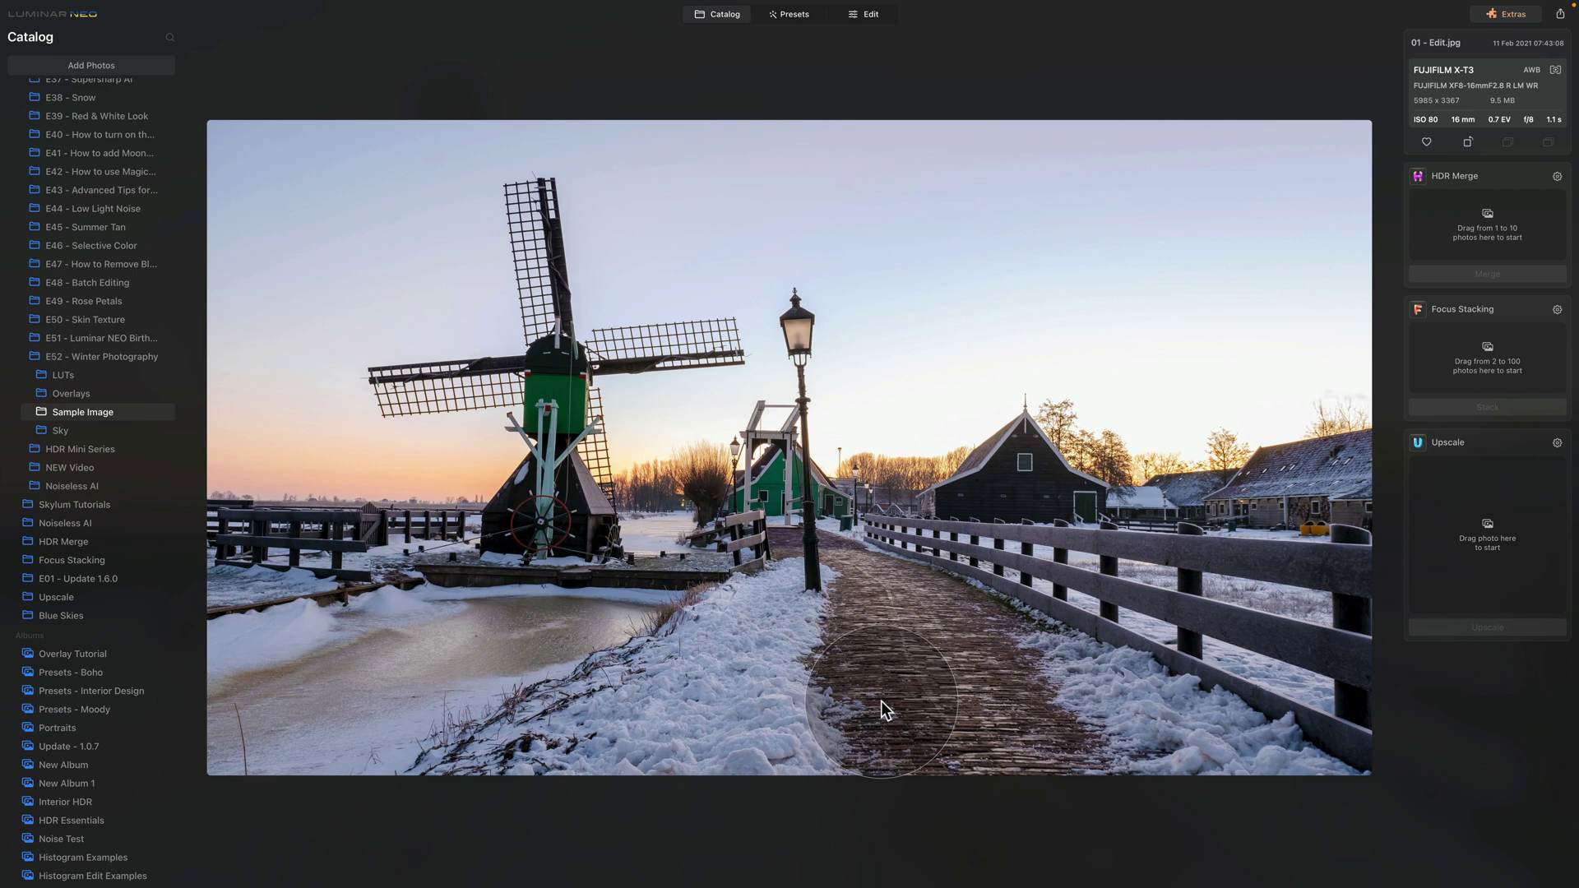
pyautogui.click(912, 407)
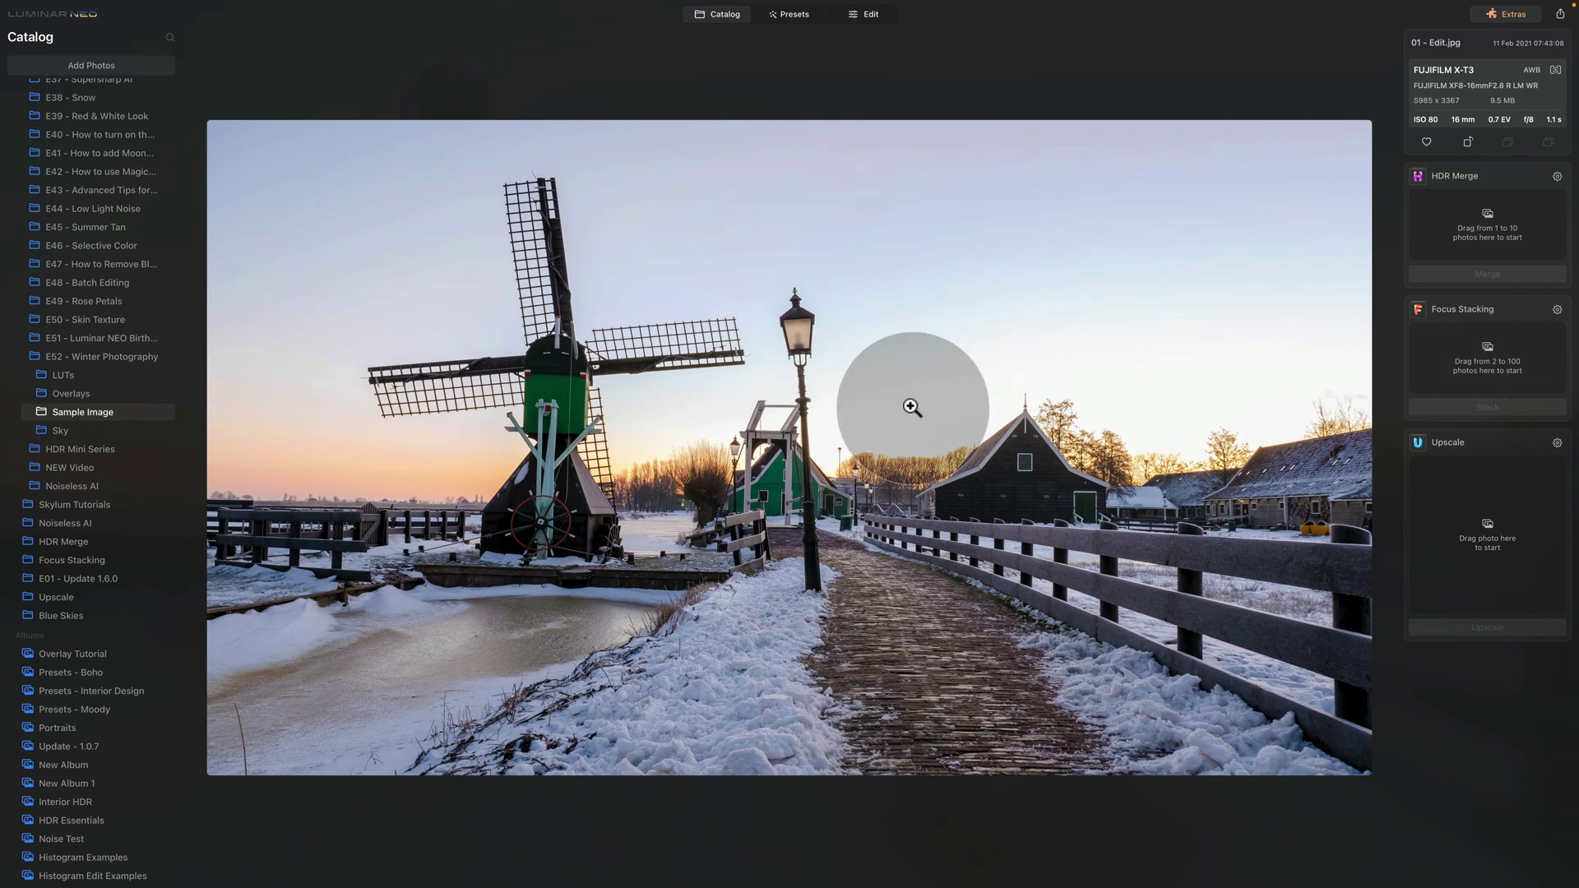
pyautogui.click(911, 406)
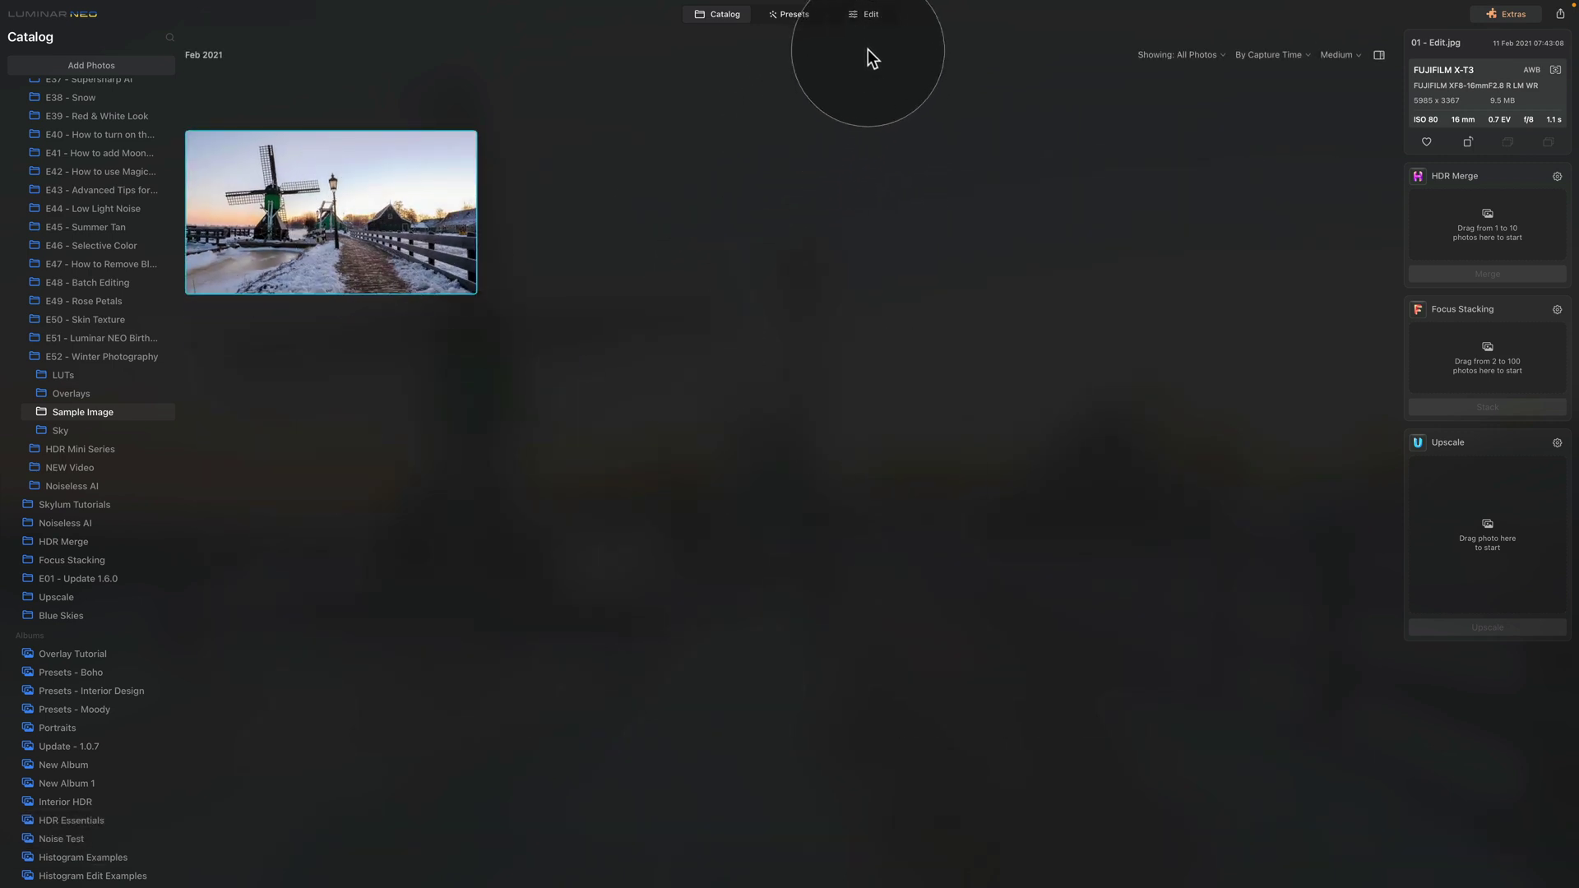
pyautogui.click(862, 17)
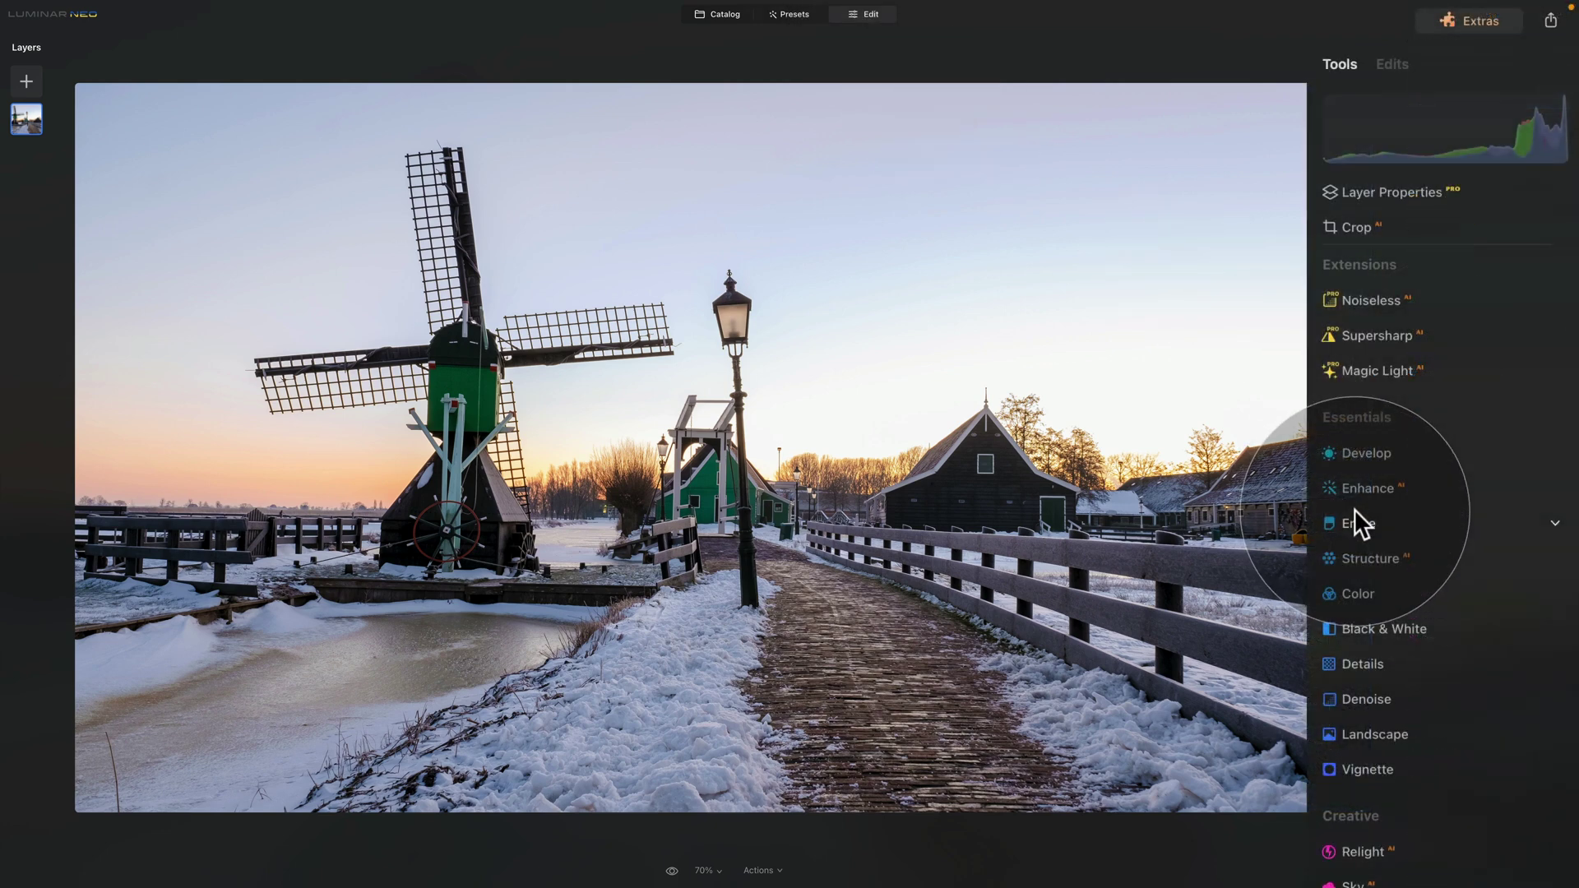
# Open the Sky AI tool and show the All Skies category in its sky selection.
pyautogui.scroll(-2, 1425, 338)
pyautogui.scroll(-10, 1385, 387)
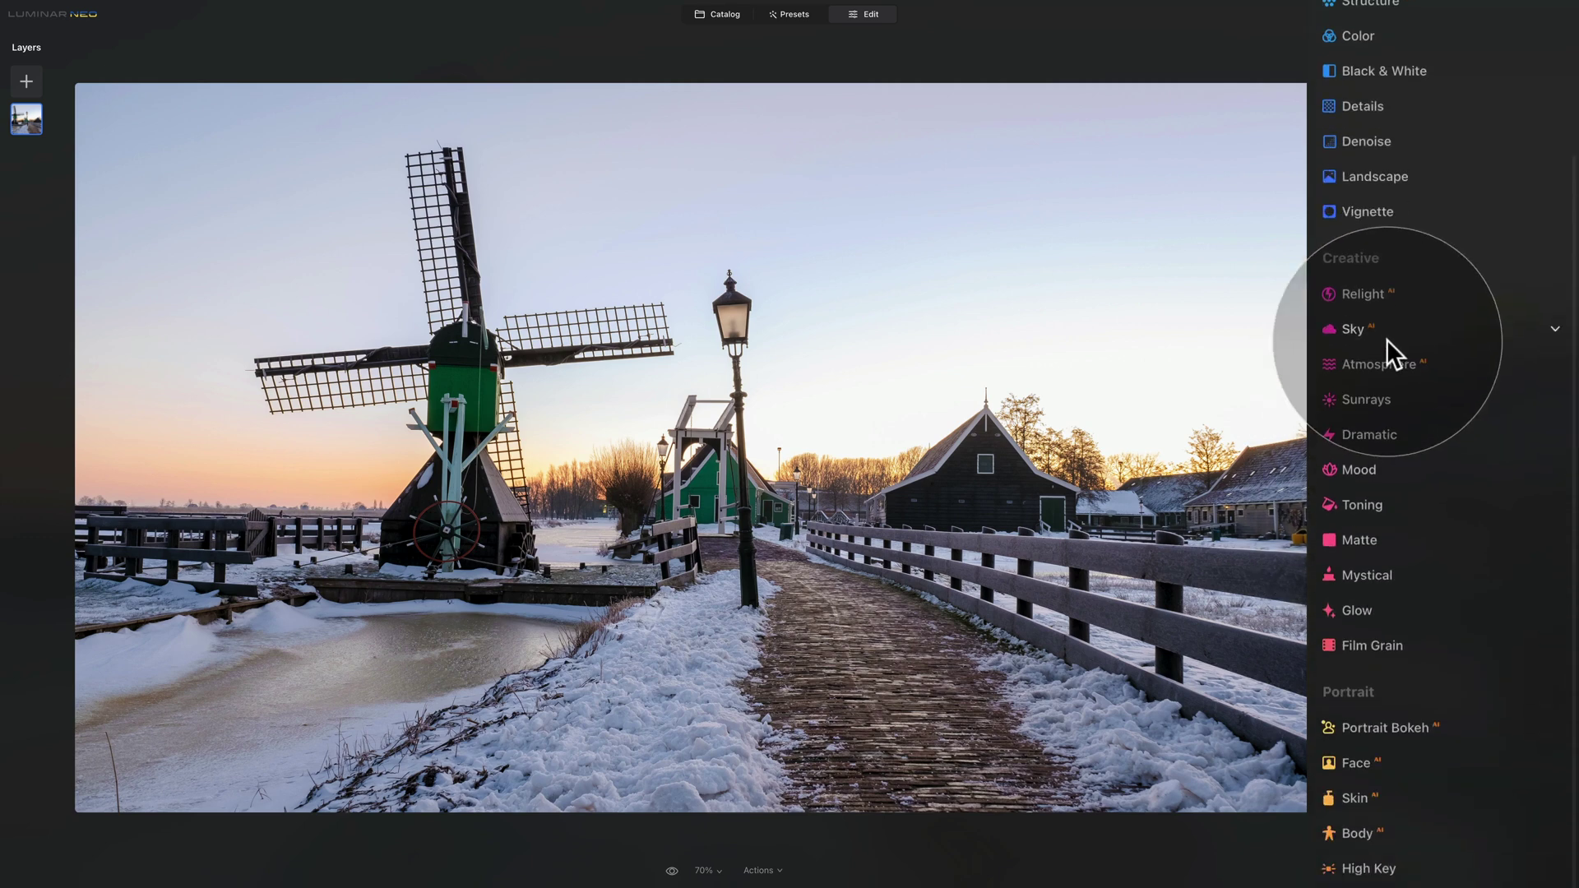
pyautogui.click(1357, 197)
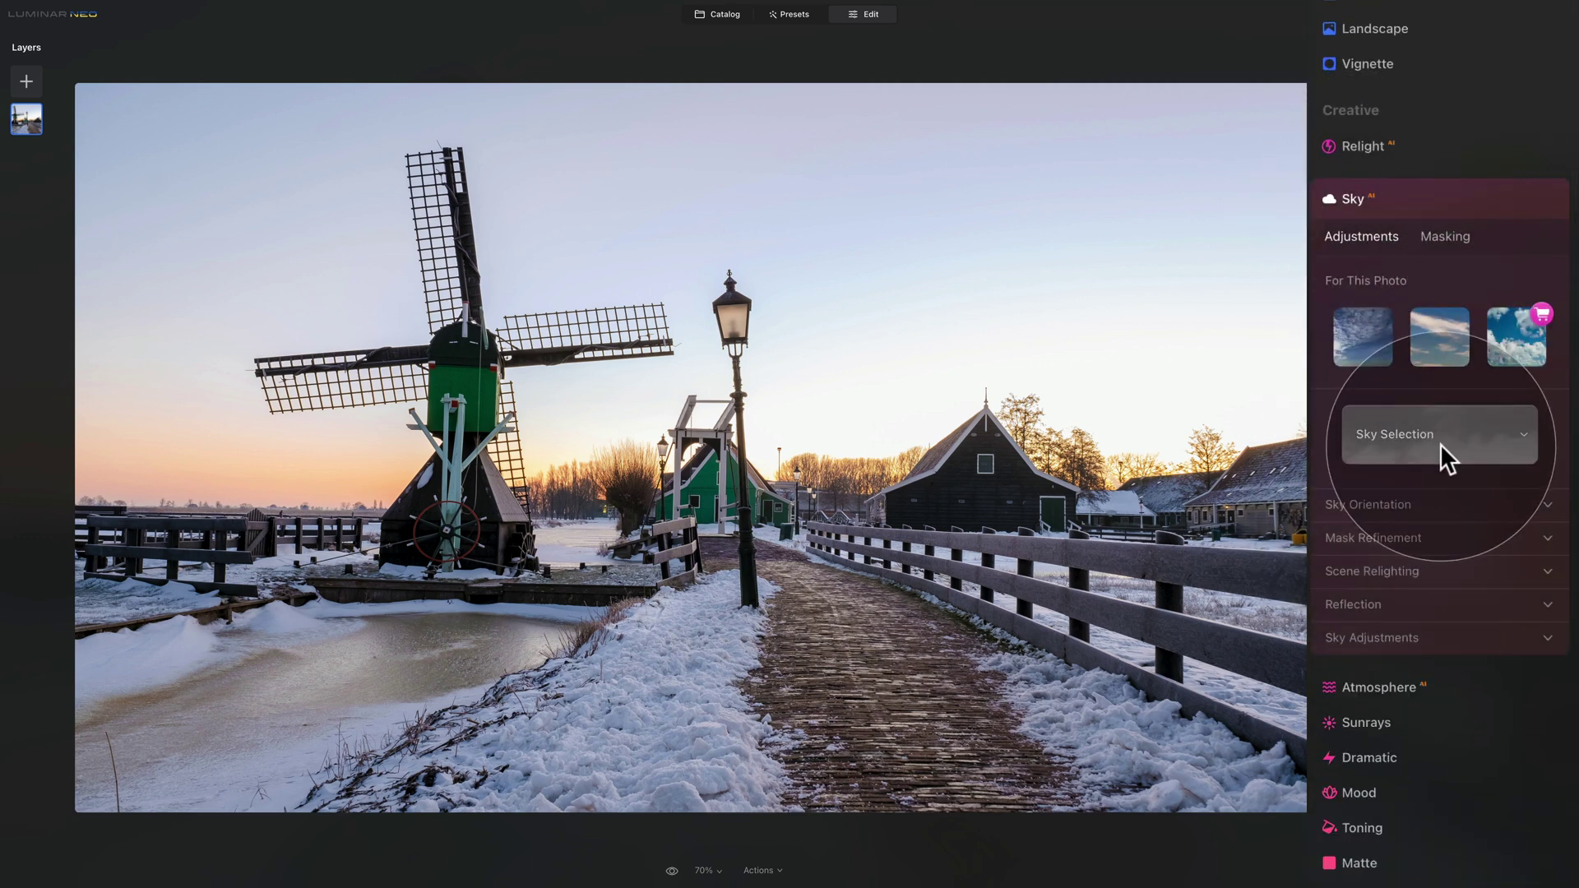
pyautogui.click(1482, 432)
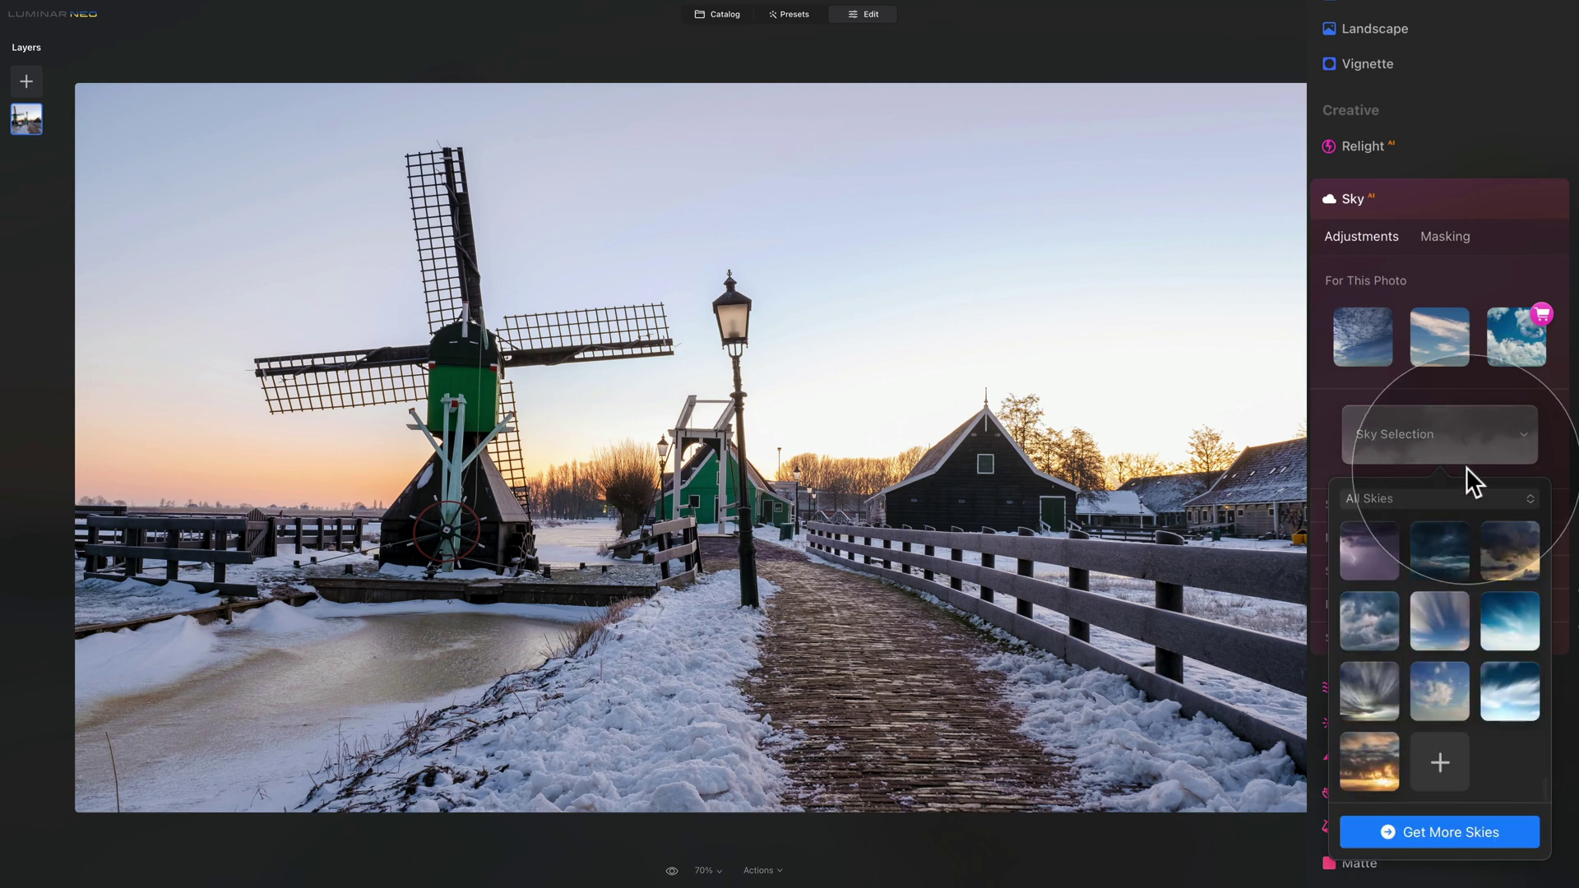
pyautogui.click(1471, 497)
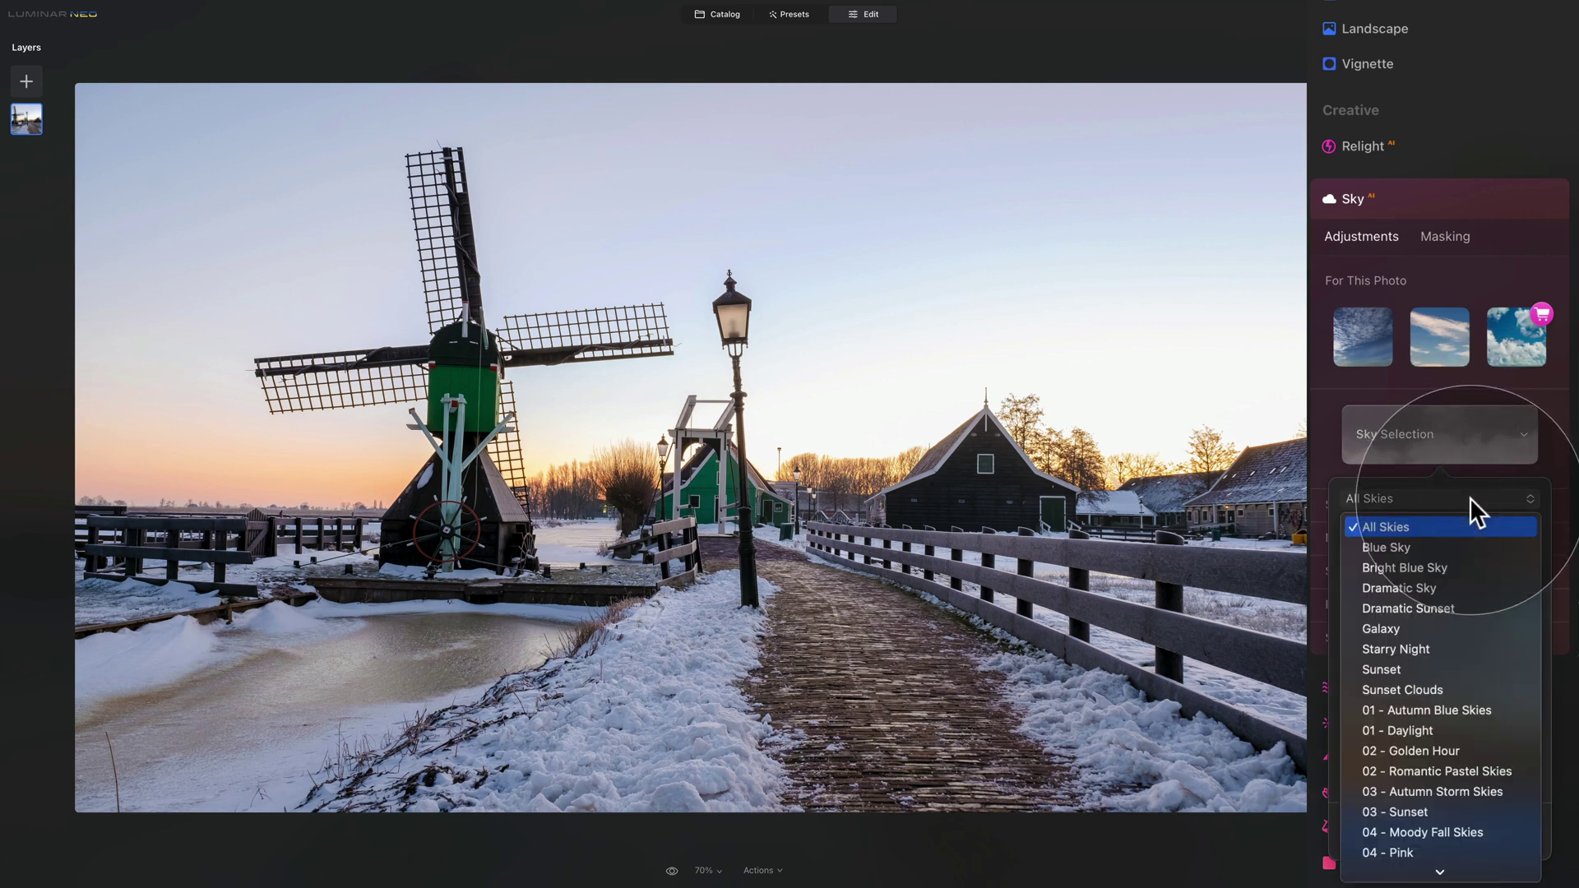
pyautogui.click(1453, 527)
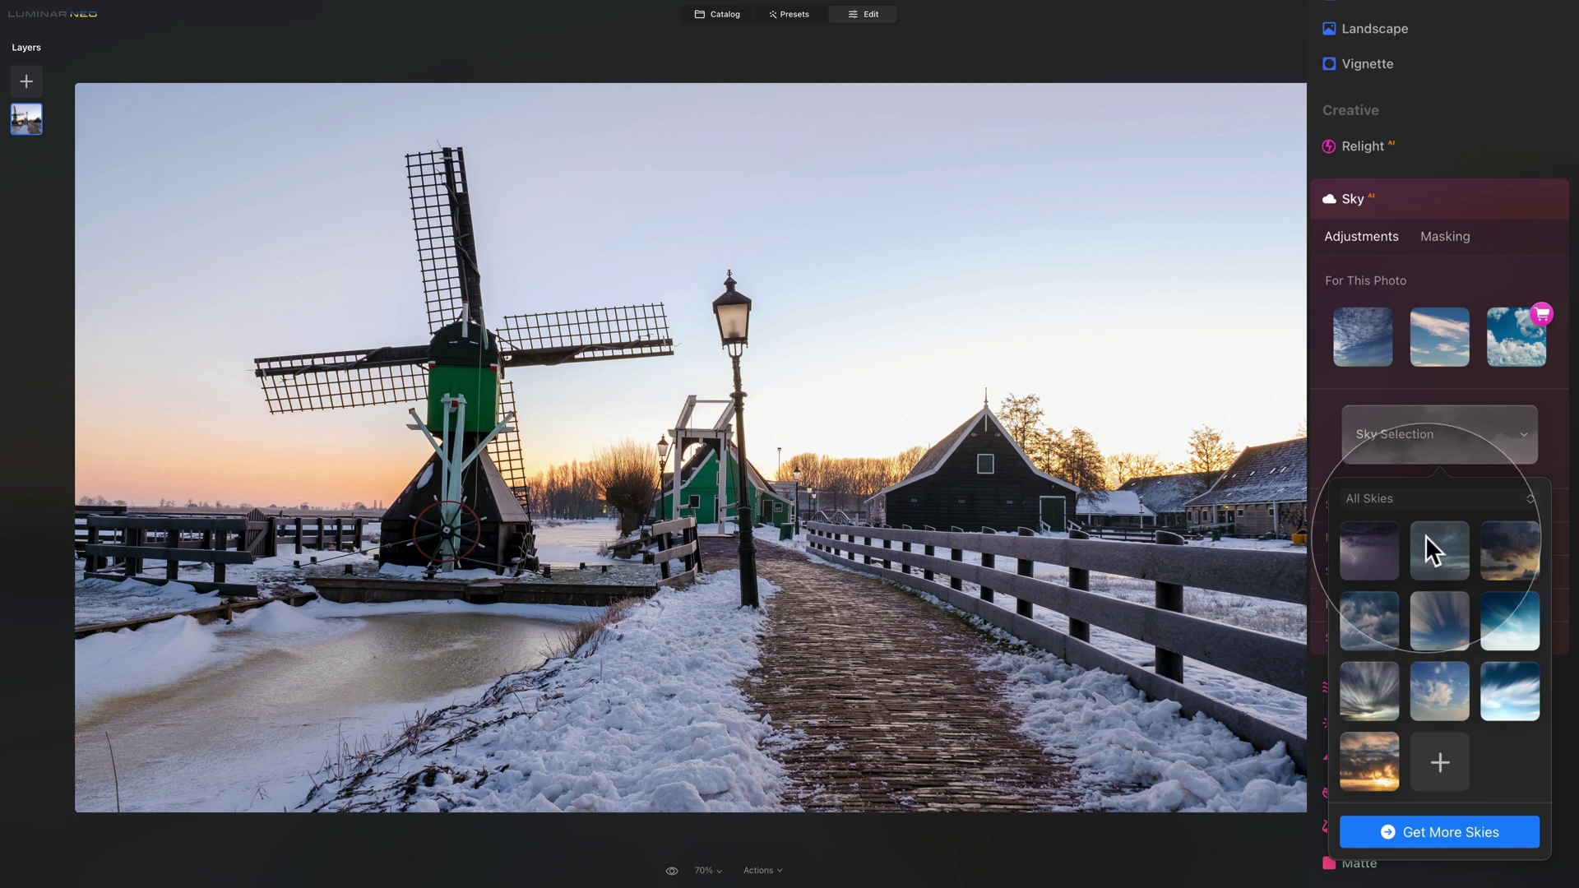
# Load Winter Sunset Sky - 7.jpg from the Sky folder in E52 - Winter Photography as a custom replacement sky.
pyautogui.click(1452, 752)
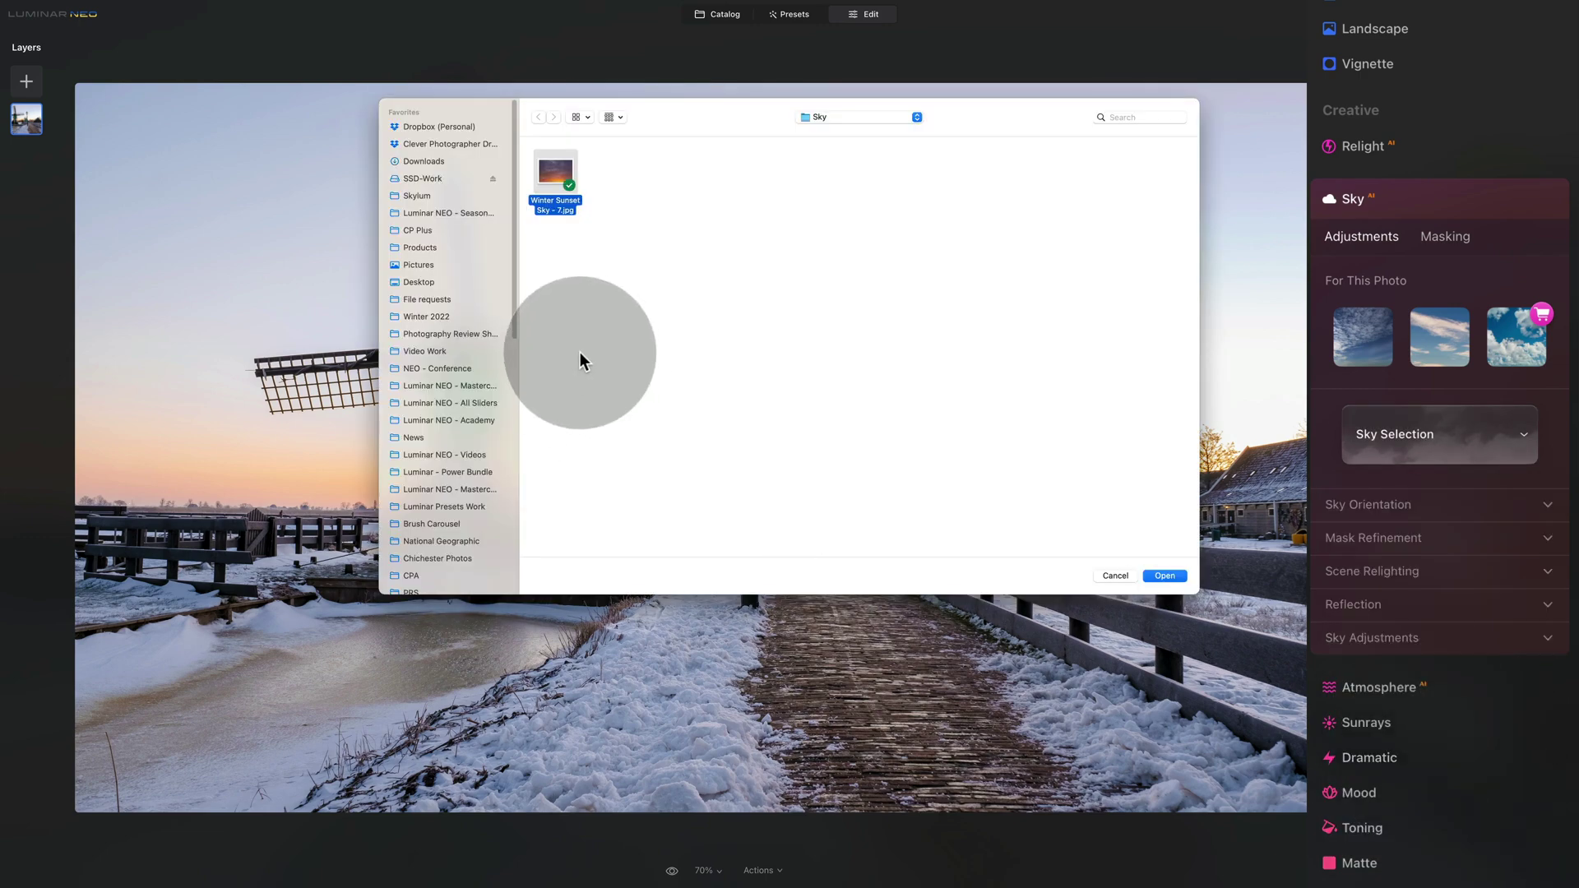
pyautogui.click(835, 117)
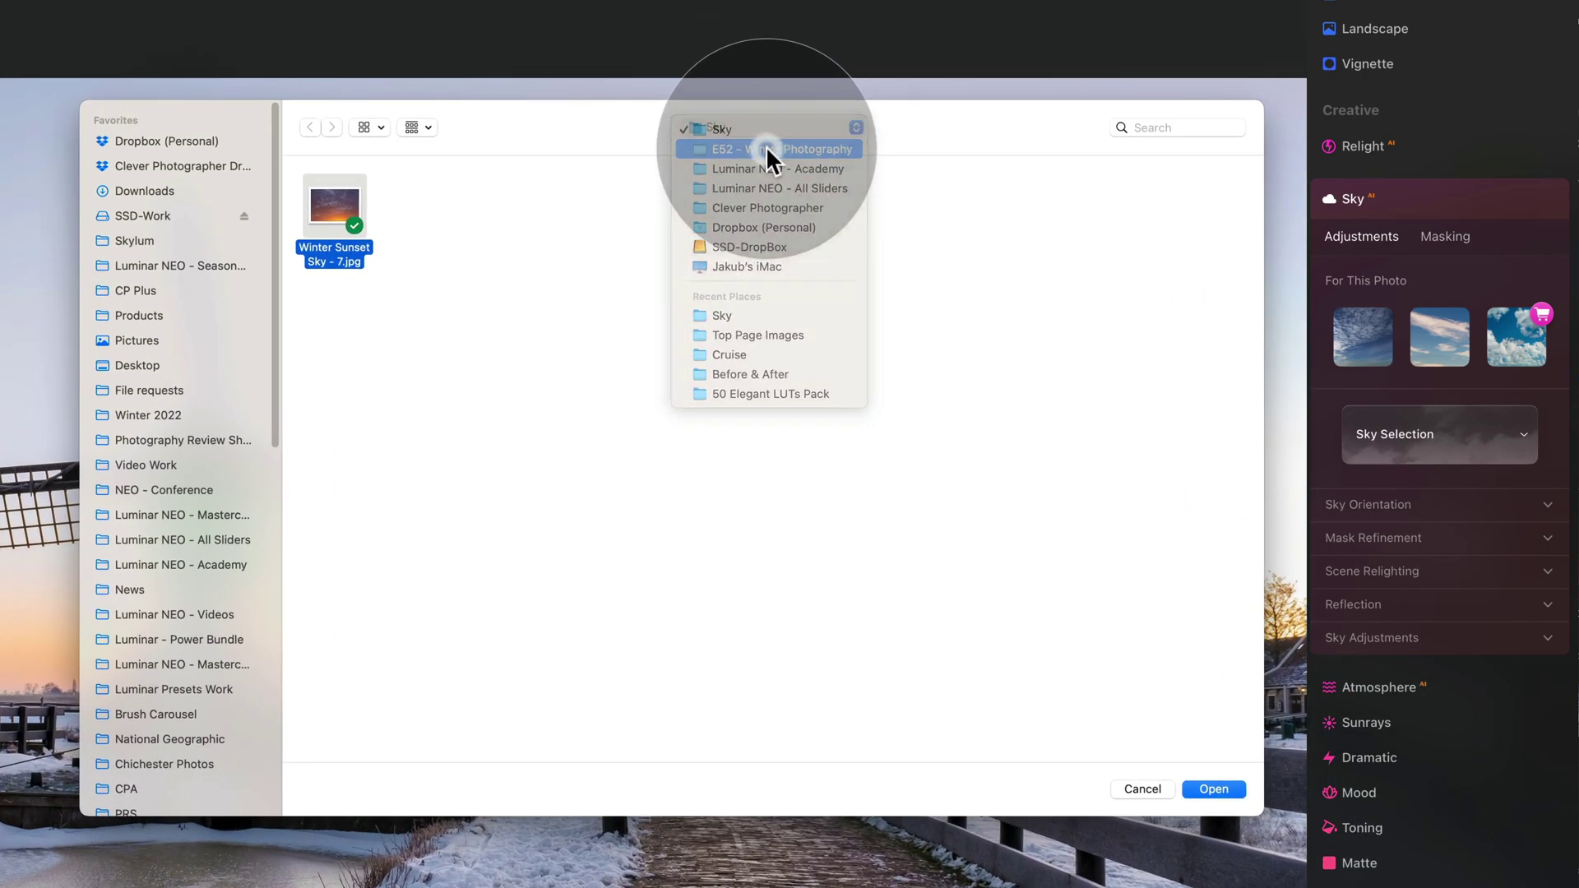
pyautogui.click(813, 139)
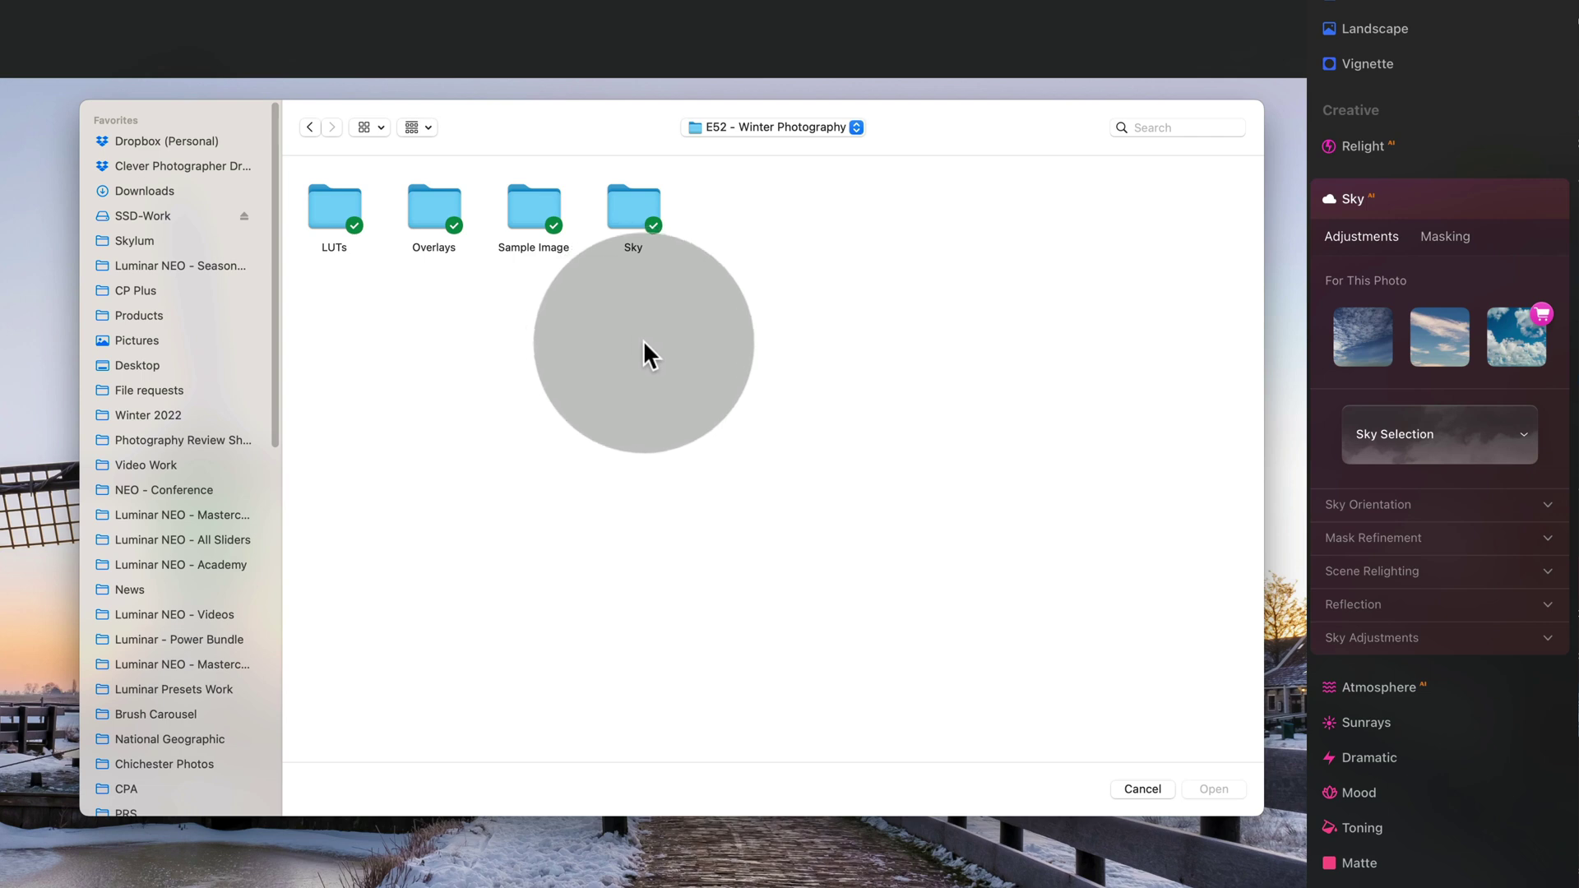
pyautogui.doubleClick(625, 202)
pyautogui.click(332, 234)
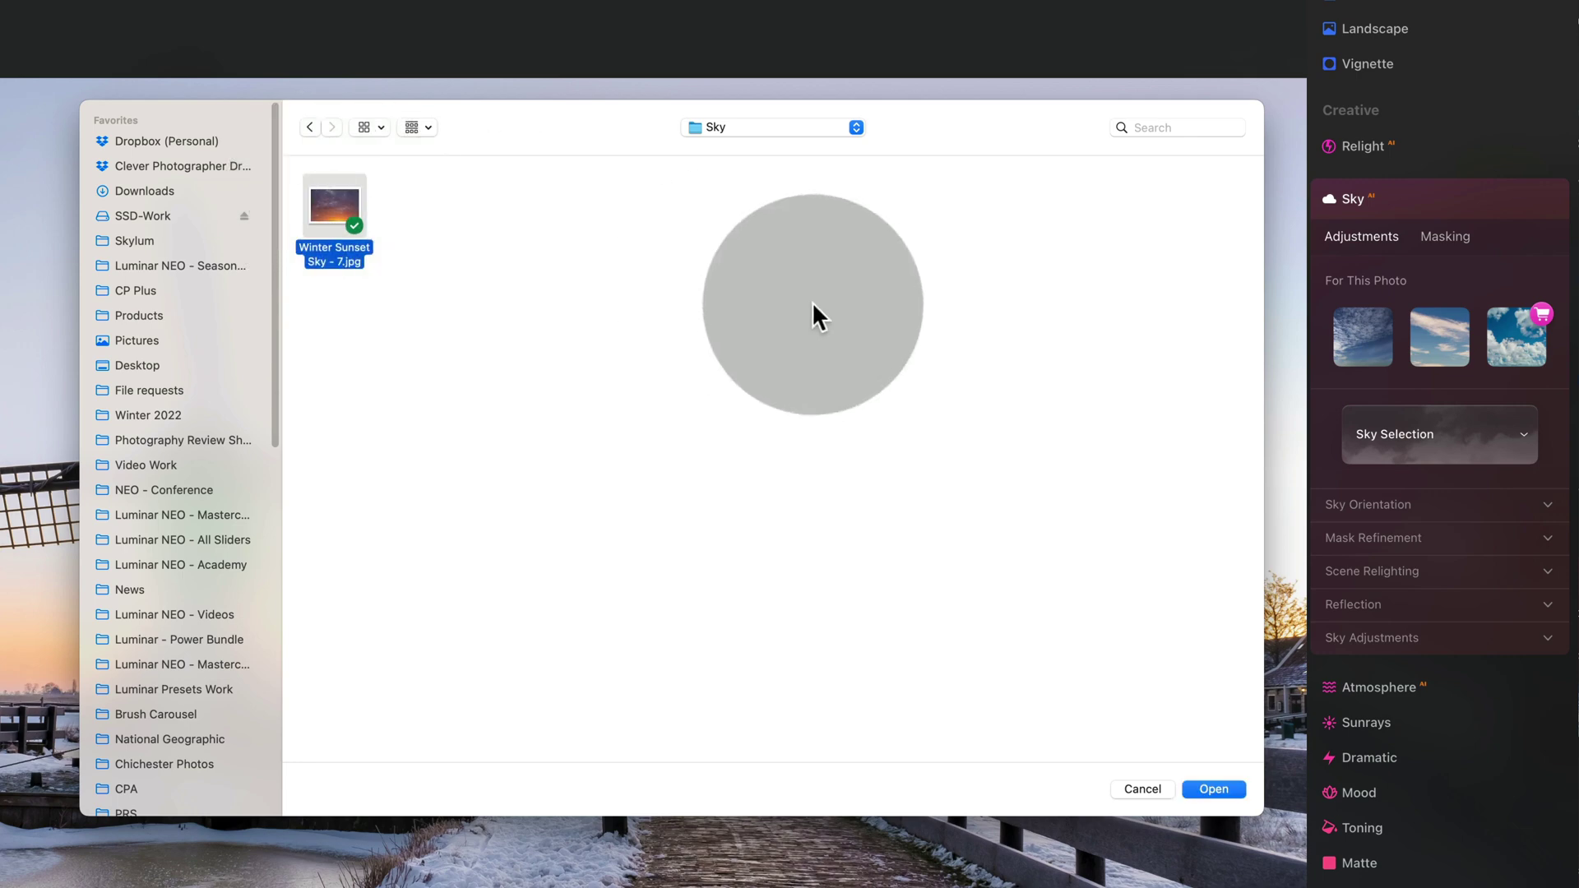
pyautogui.click(1229, 788)
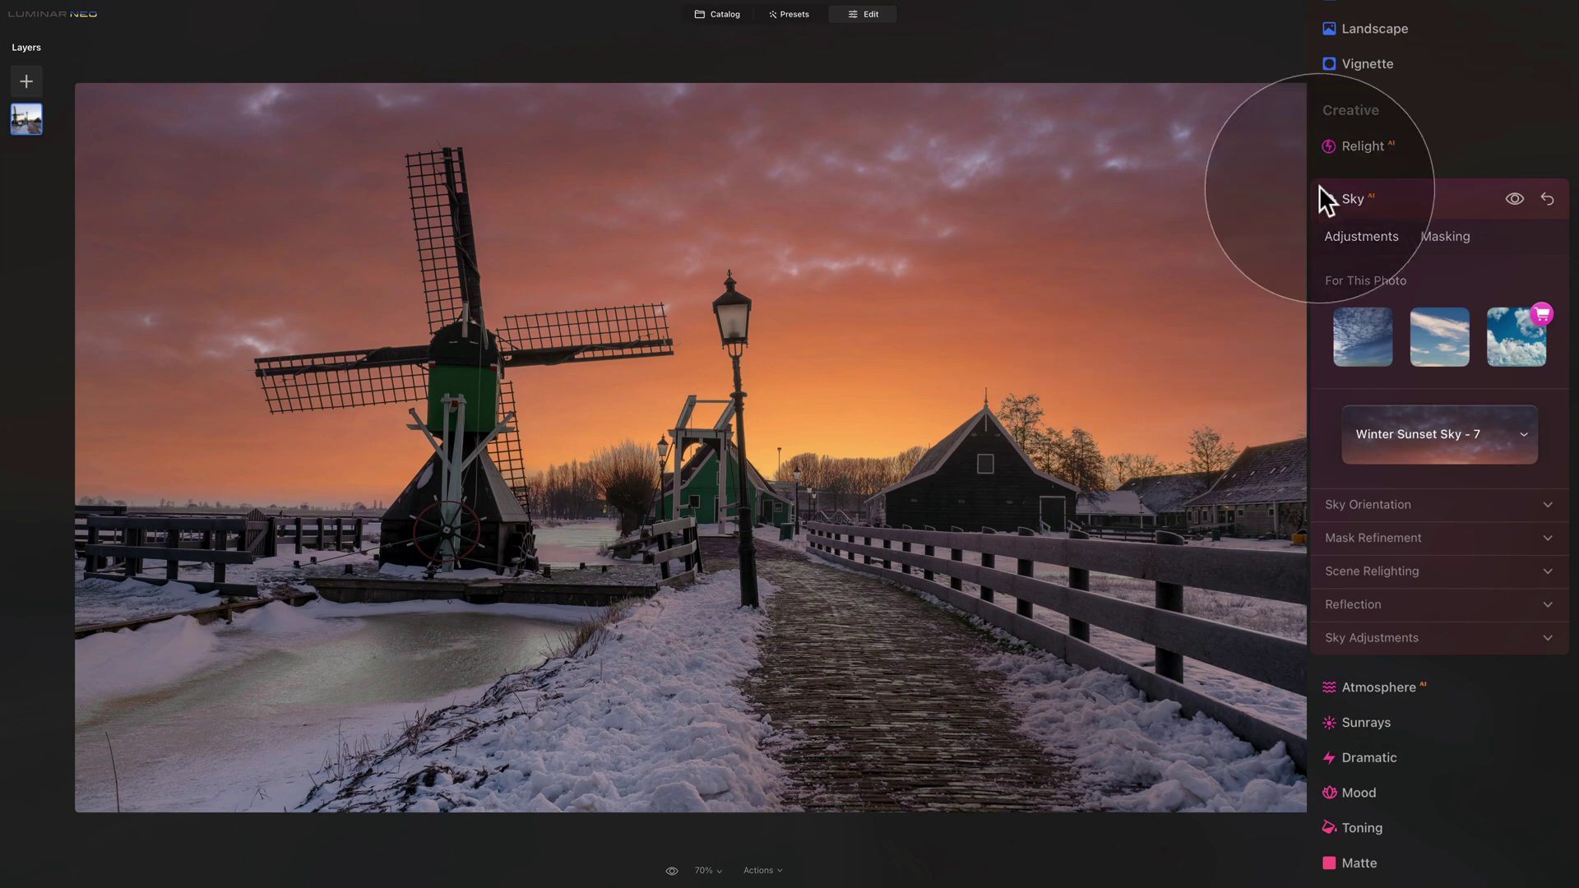
# Refine the sky mask by setting Global to 100 and Fix Details to 64.
pyautogui.scroll(-5, 1379, 199)
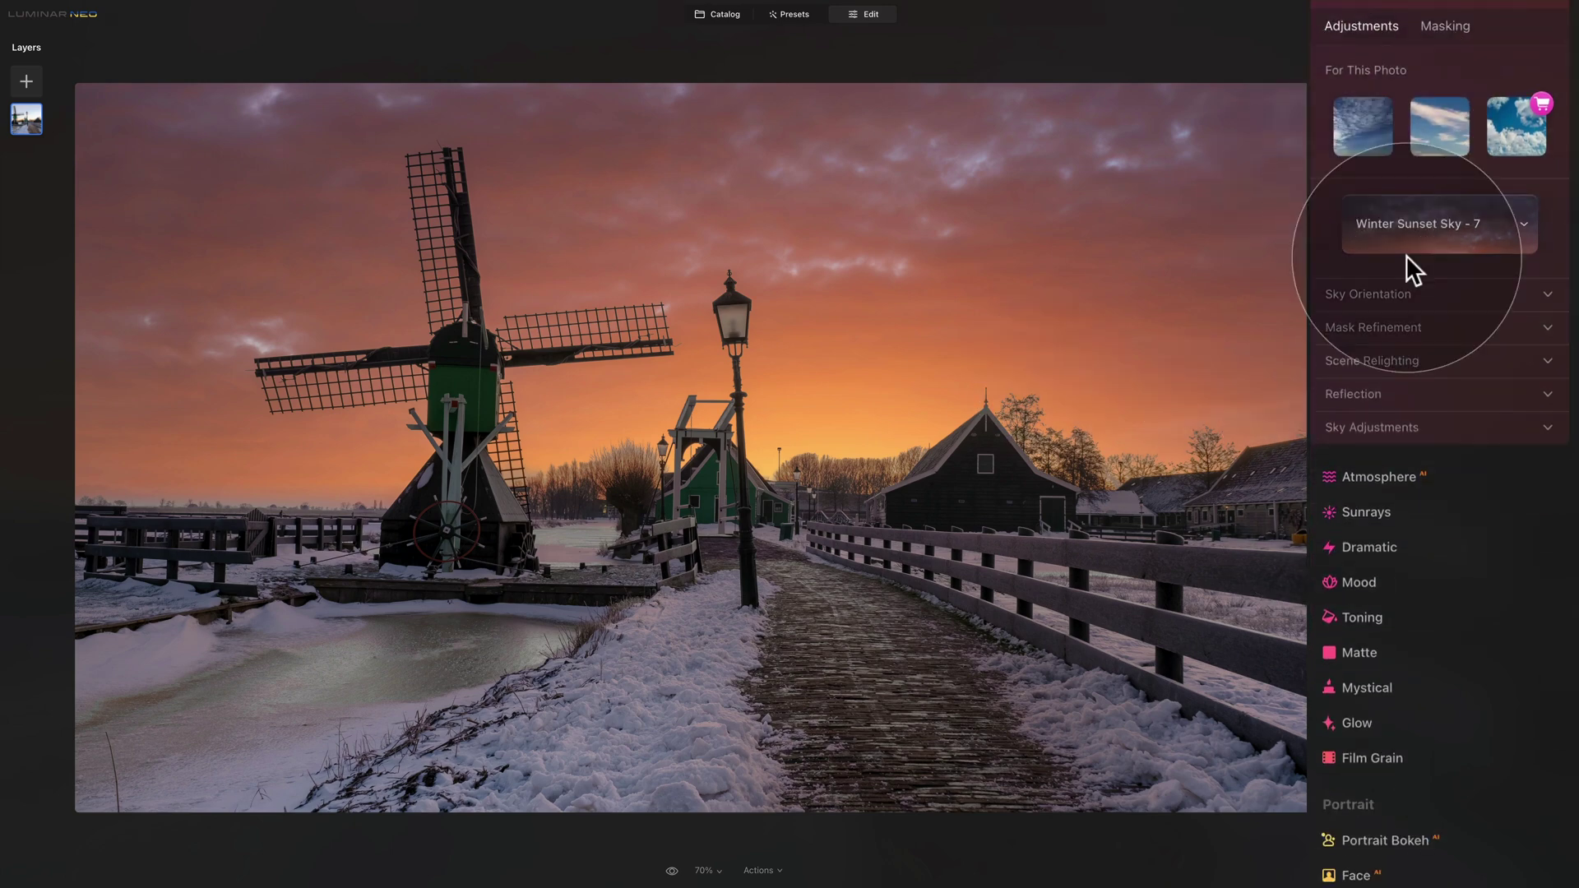
pyautogui.scroll(4, 1405, 255)
pyautogui.click(1395, 505)
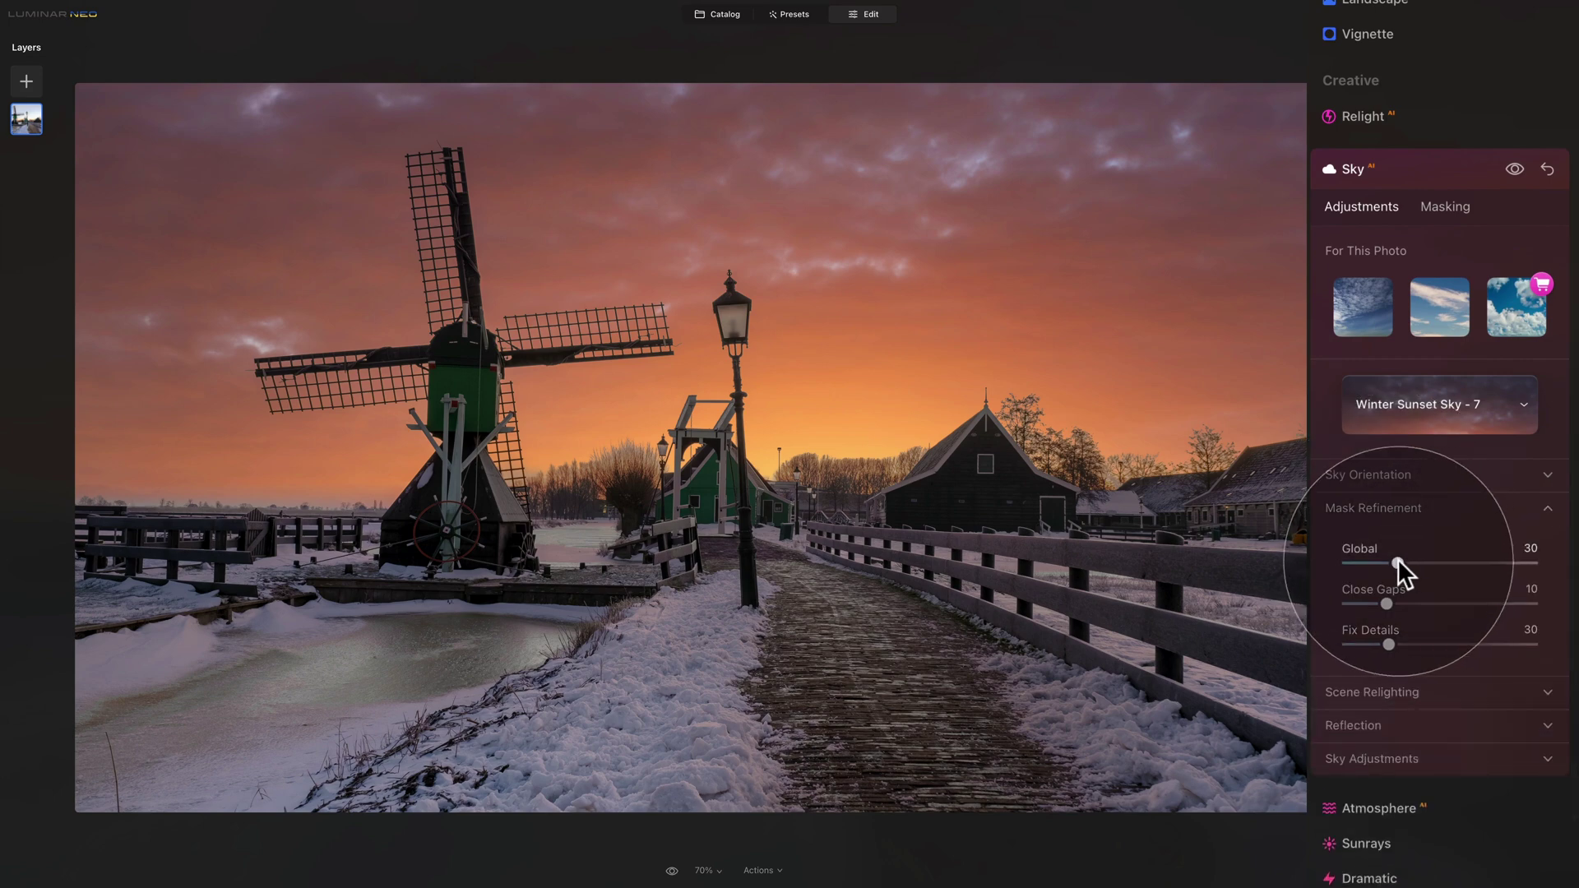
pyautogui.moveTo(1398, 559); pyautogui.dragTo(1567, 580)
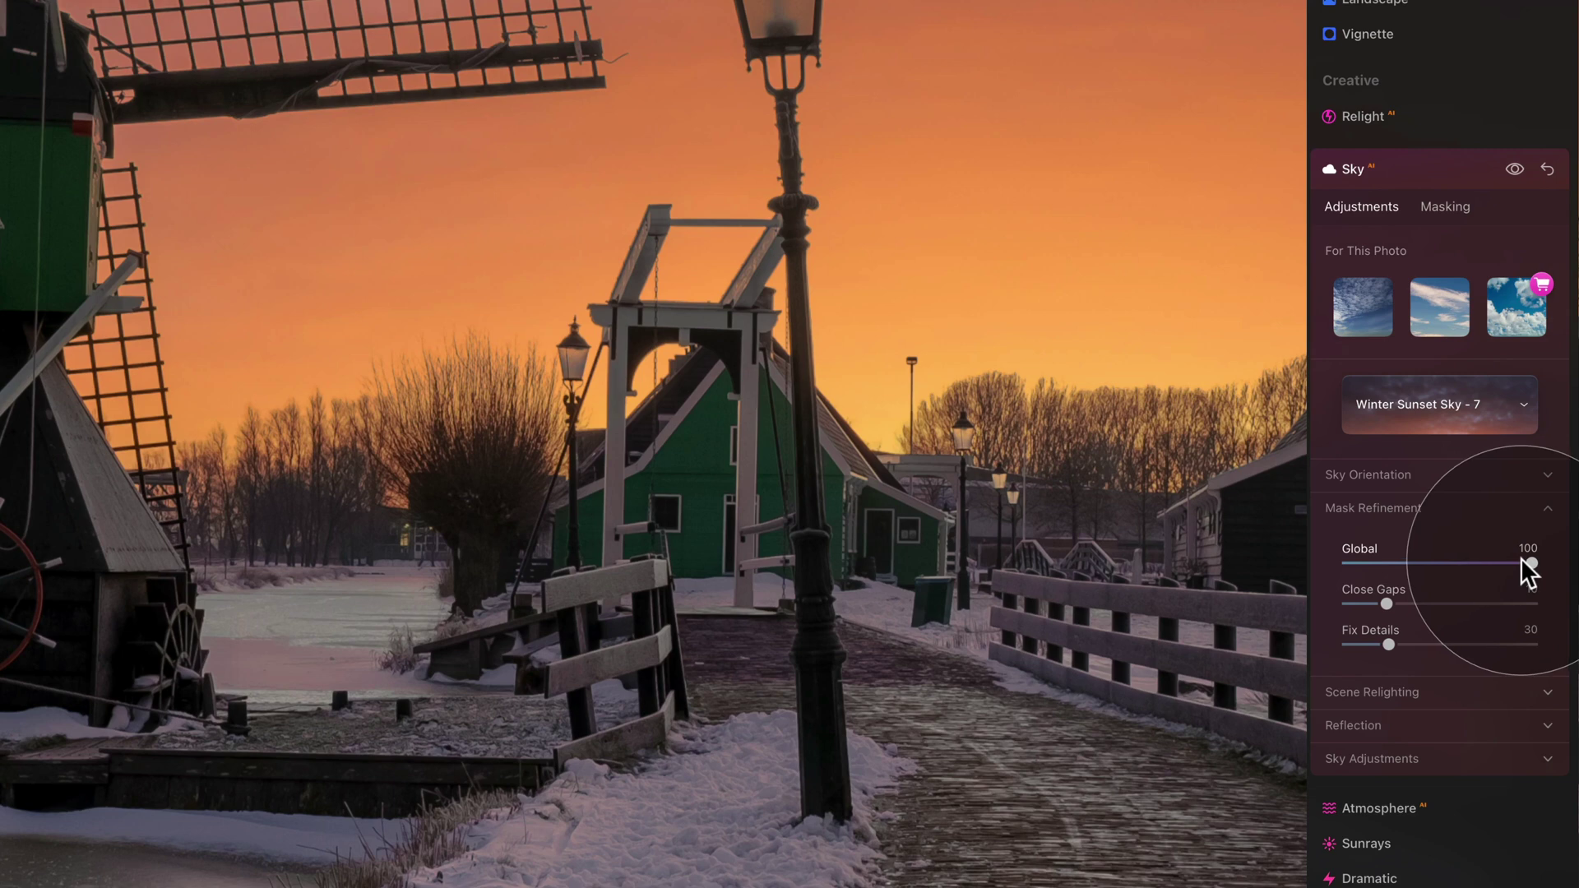
pyautogui.doubleClick(1364, 556)
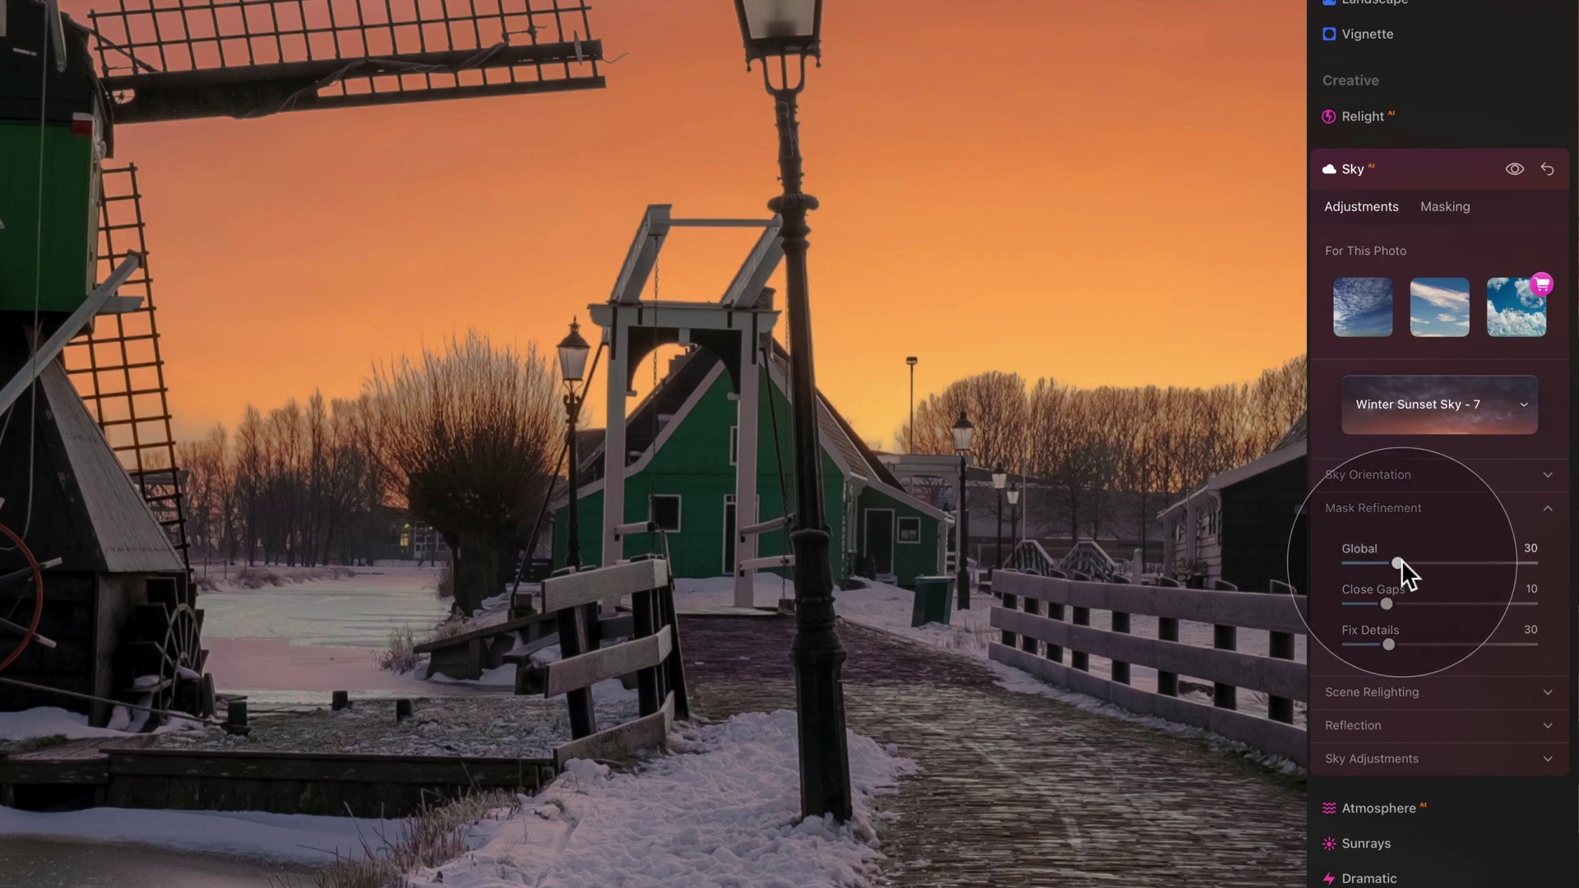
pyautogui.moveTo(1398, 562); pyautogui.dragTo(1532, 563)
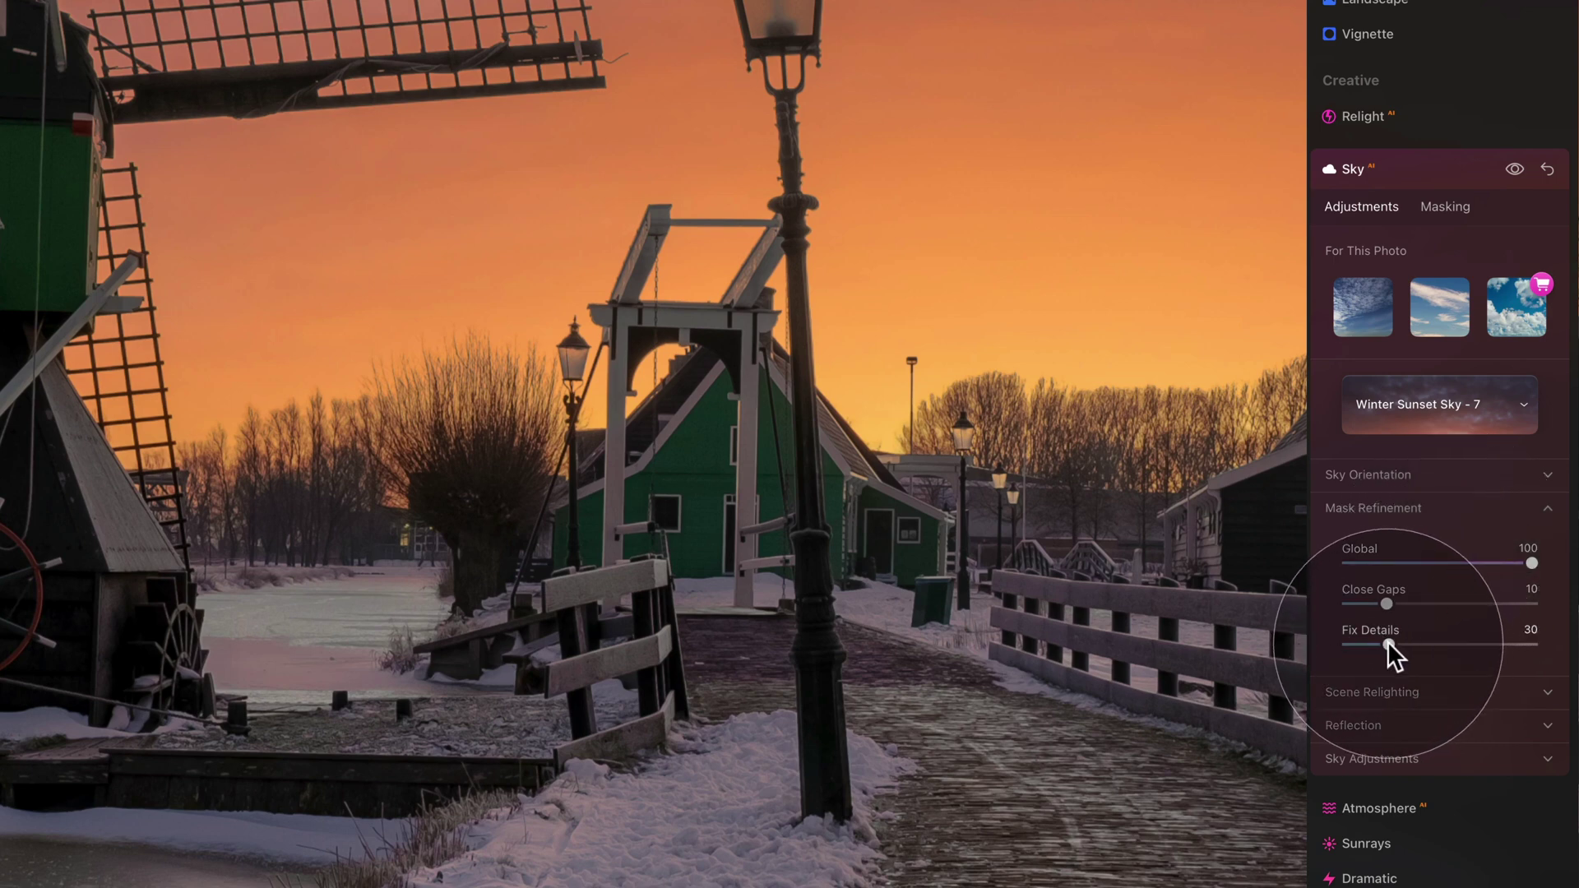
pyautogui.moveTo(1387, 642); pyautogui.dragTo(1464, 645)
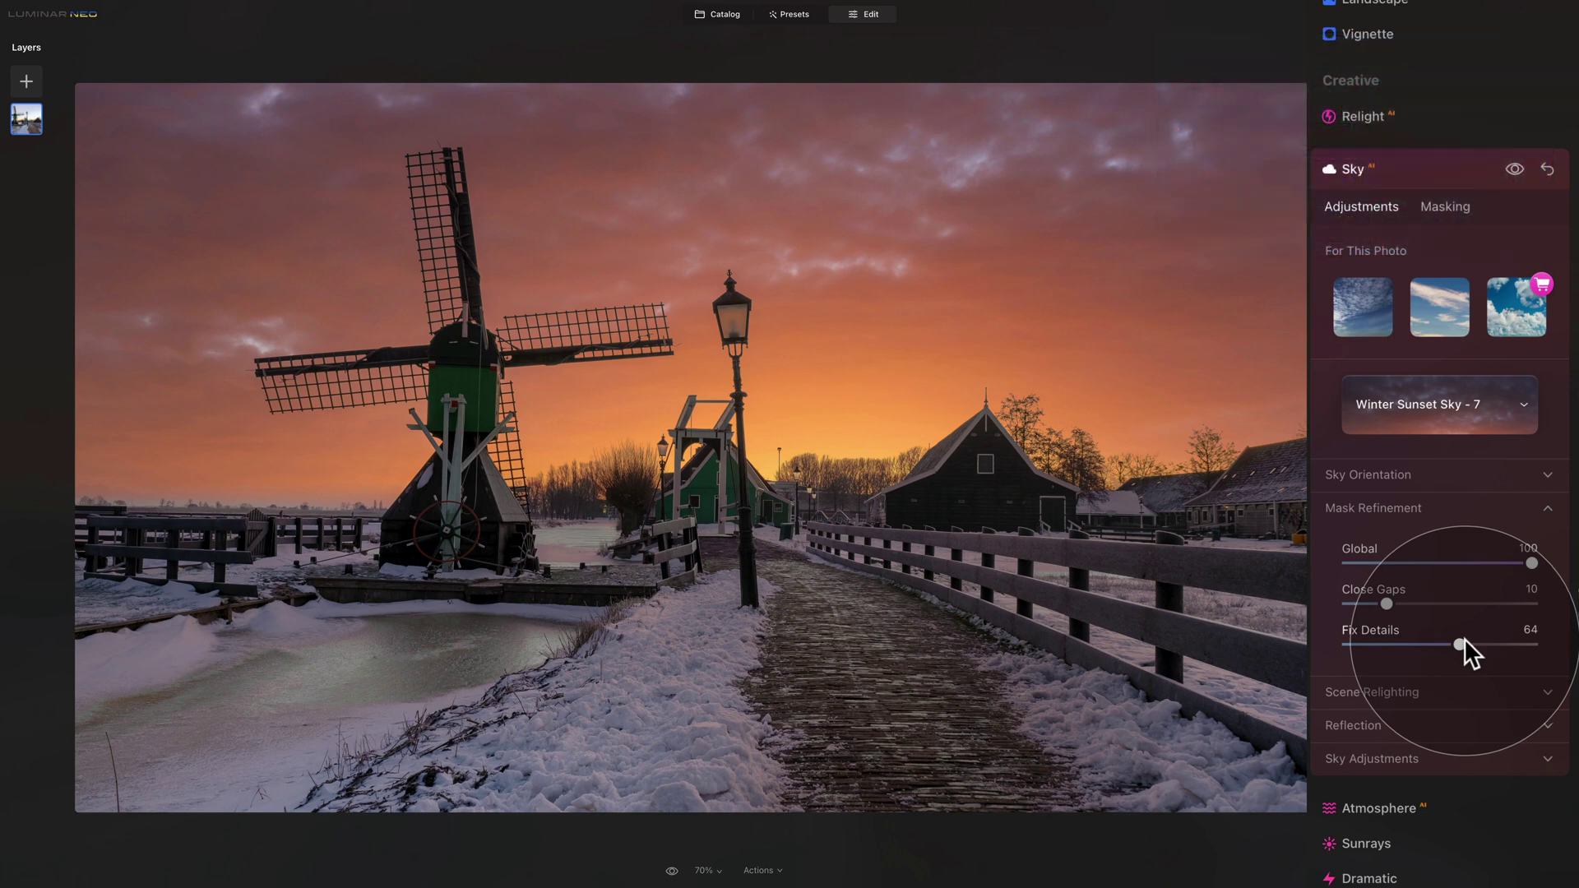
pyautogui.click(1413, 506)
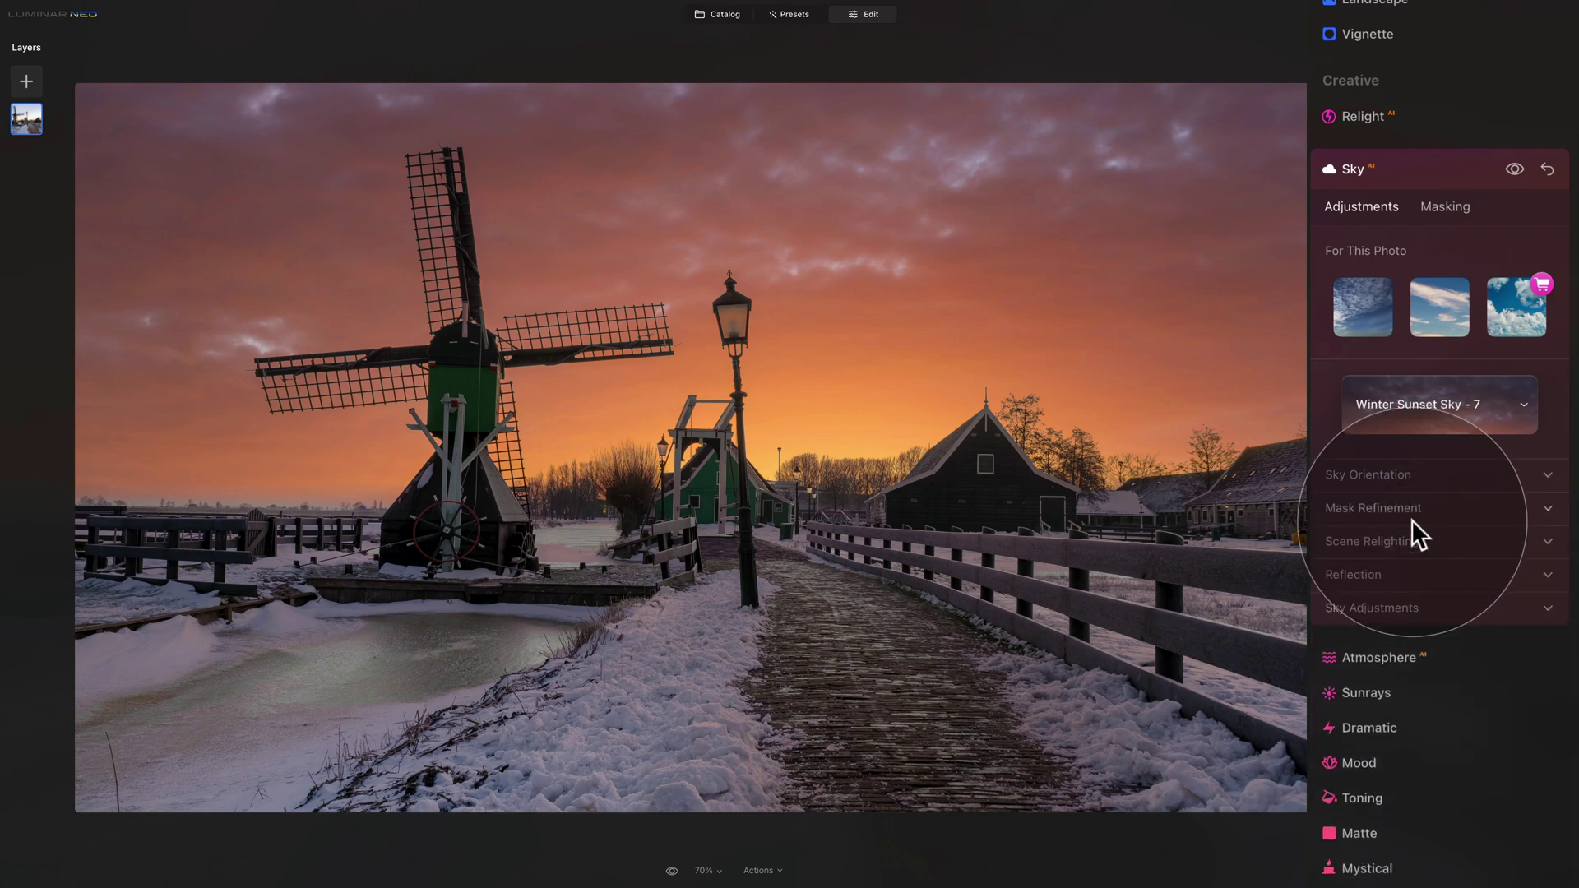
# Relight the scene to match the new sky with Relight Strength 60 and Relight Saturation 40.
pyautogui.click(1409, 541)
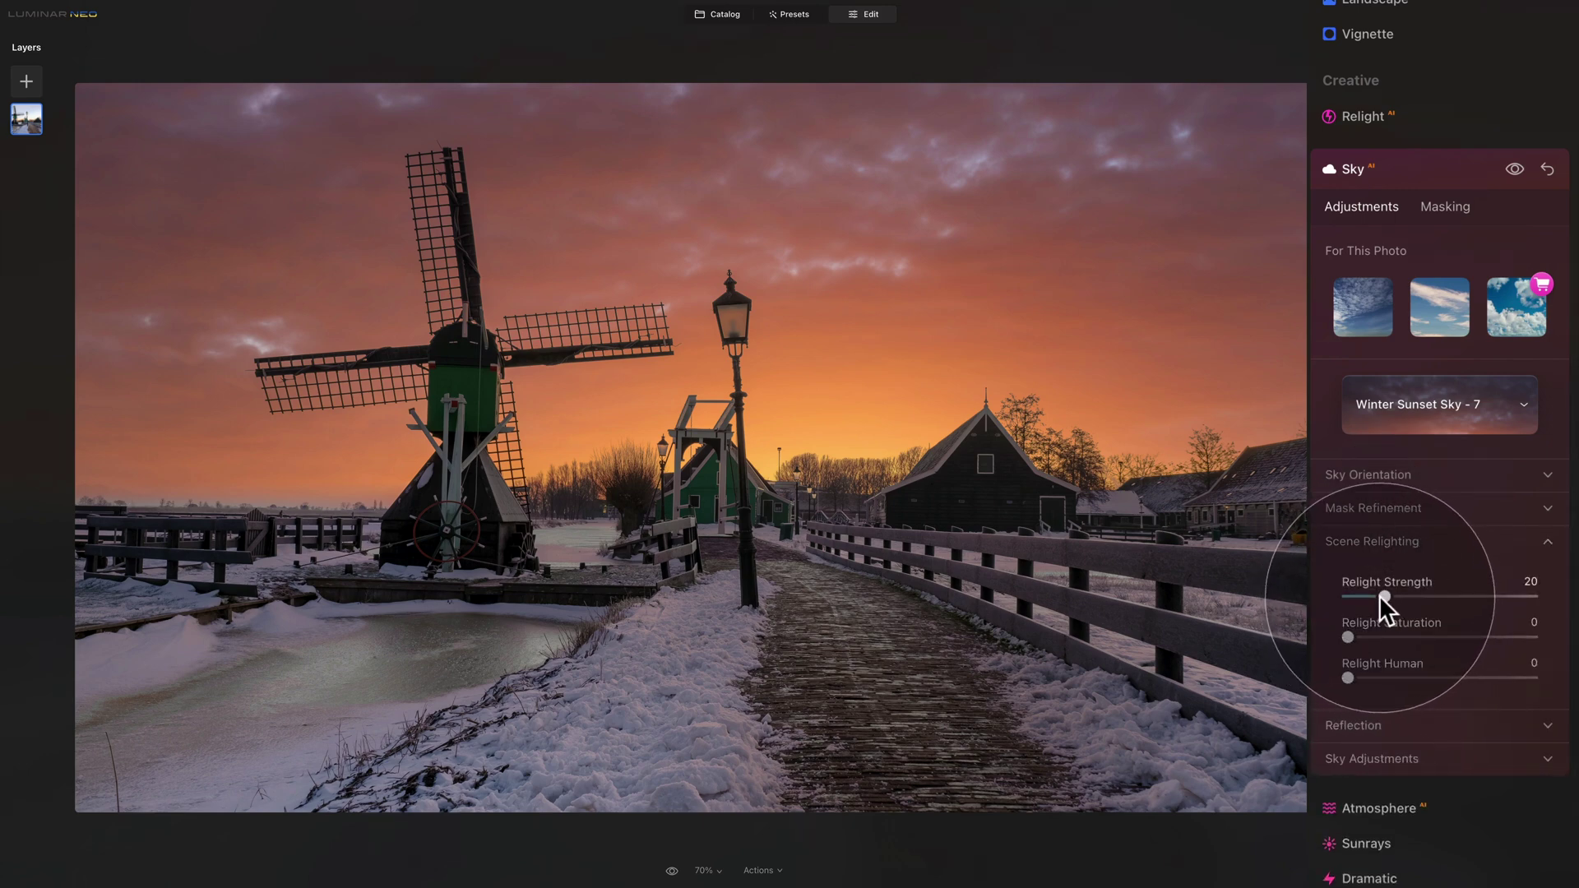
pyautogui.moveTo(1384, 590); pyautogui.dragTo(1484, 594)
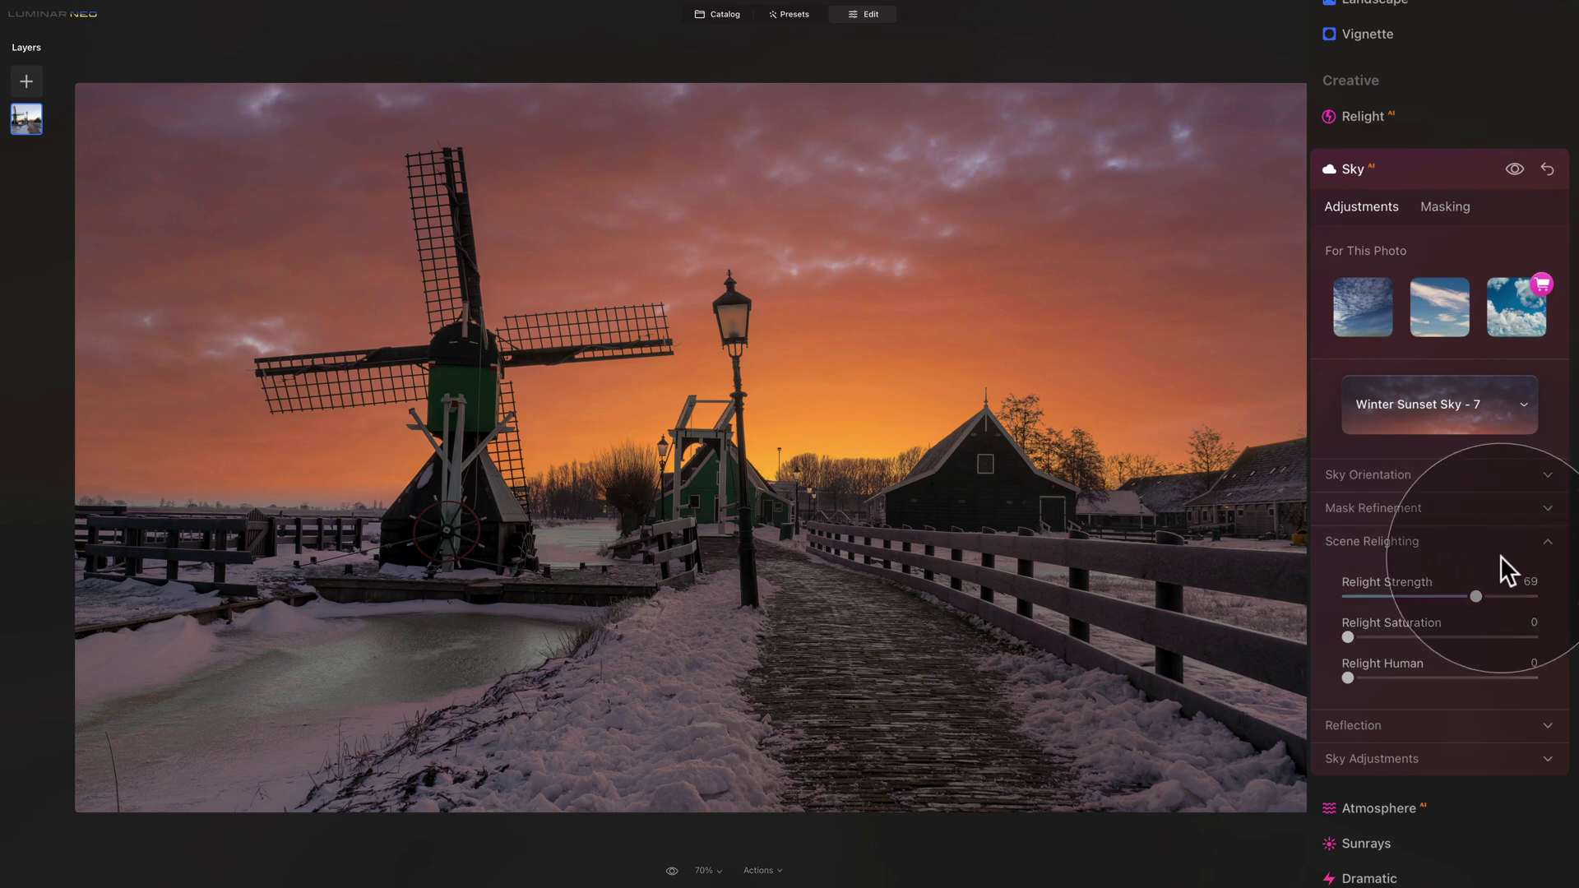
pyautogui.moveTo(1475, 596); pyautogui.dragTo(1400, 596)
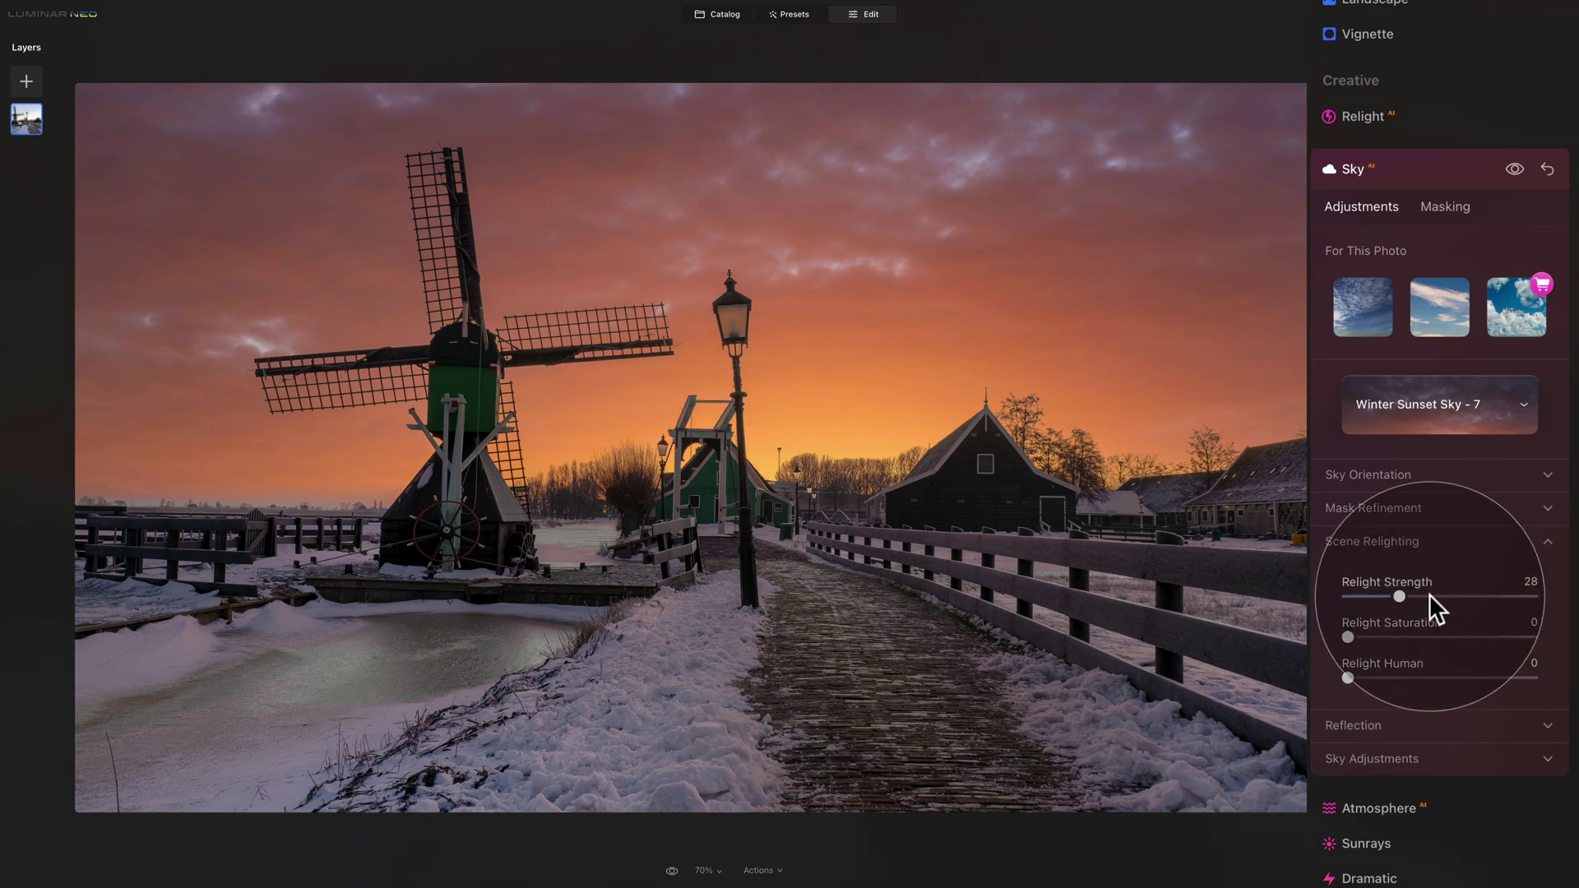
pyautogui.moveTo(1404, 594); pyautogui.dragTo(1463, 594)
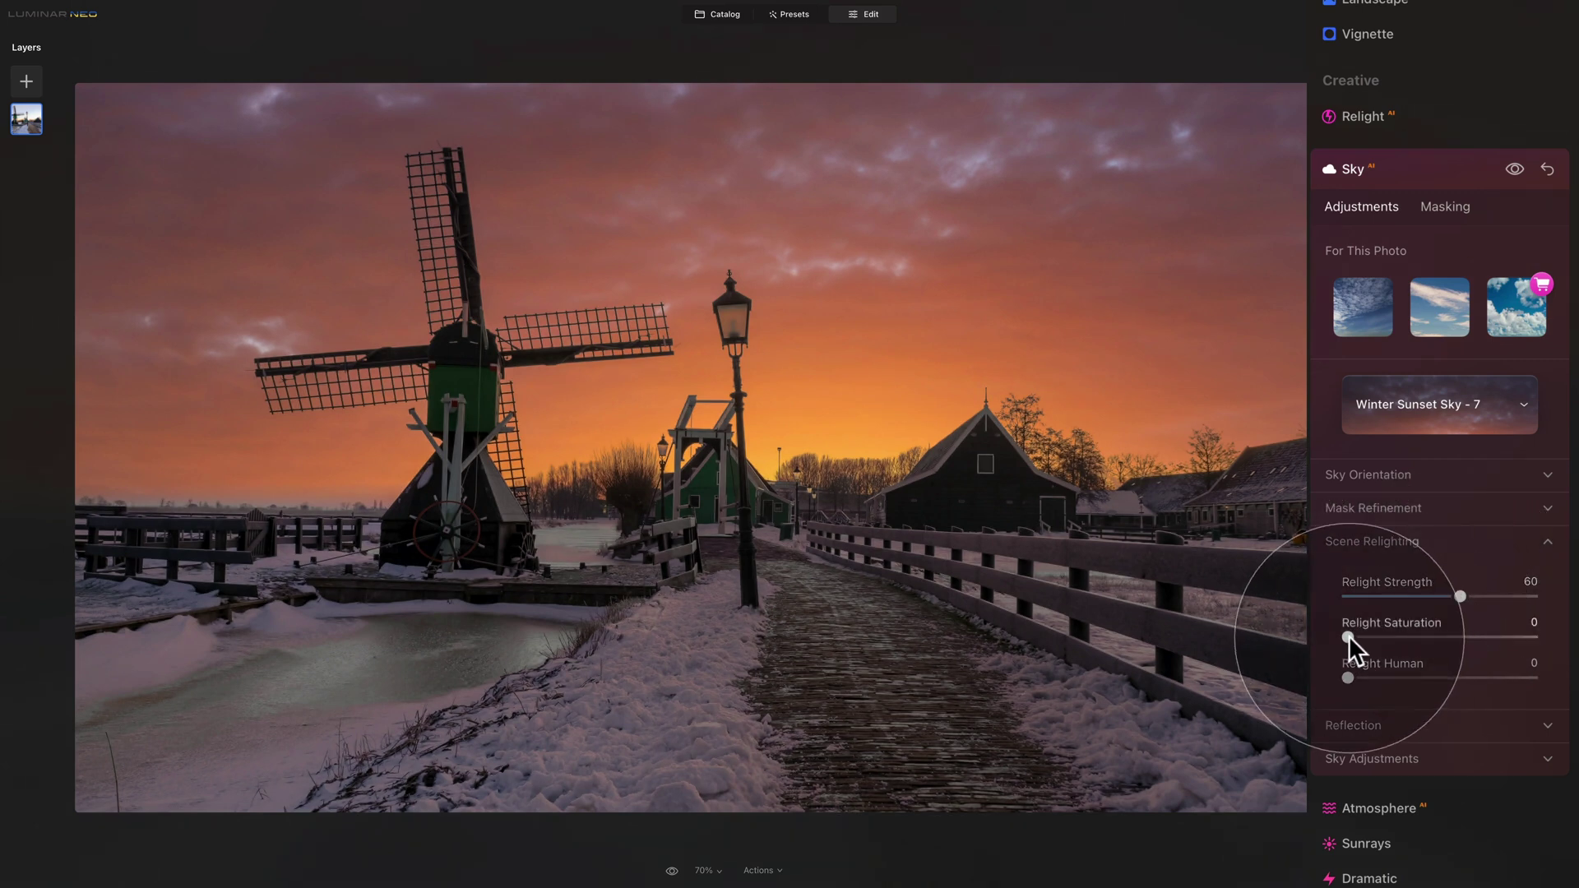
pyautogui.moveTo(1349, 632); pyautogui.dragTo(1428, 635)
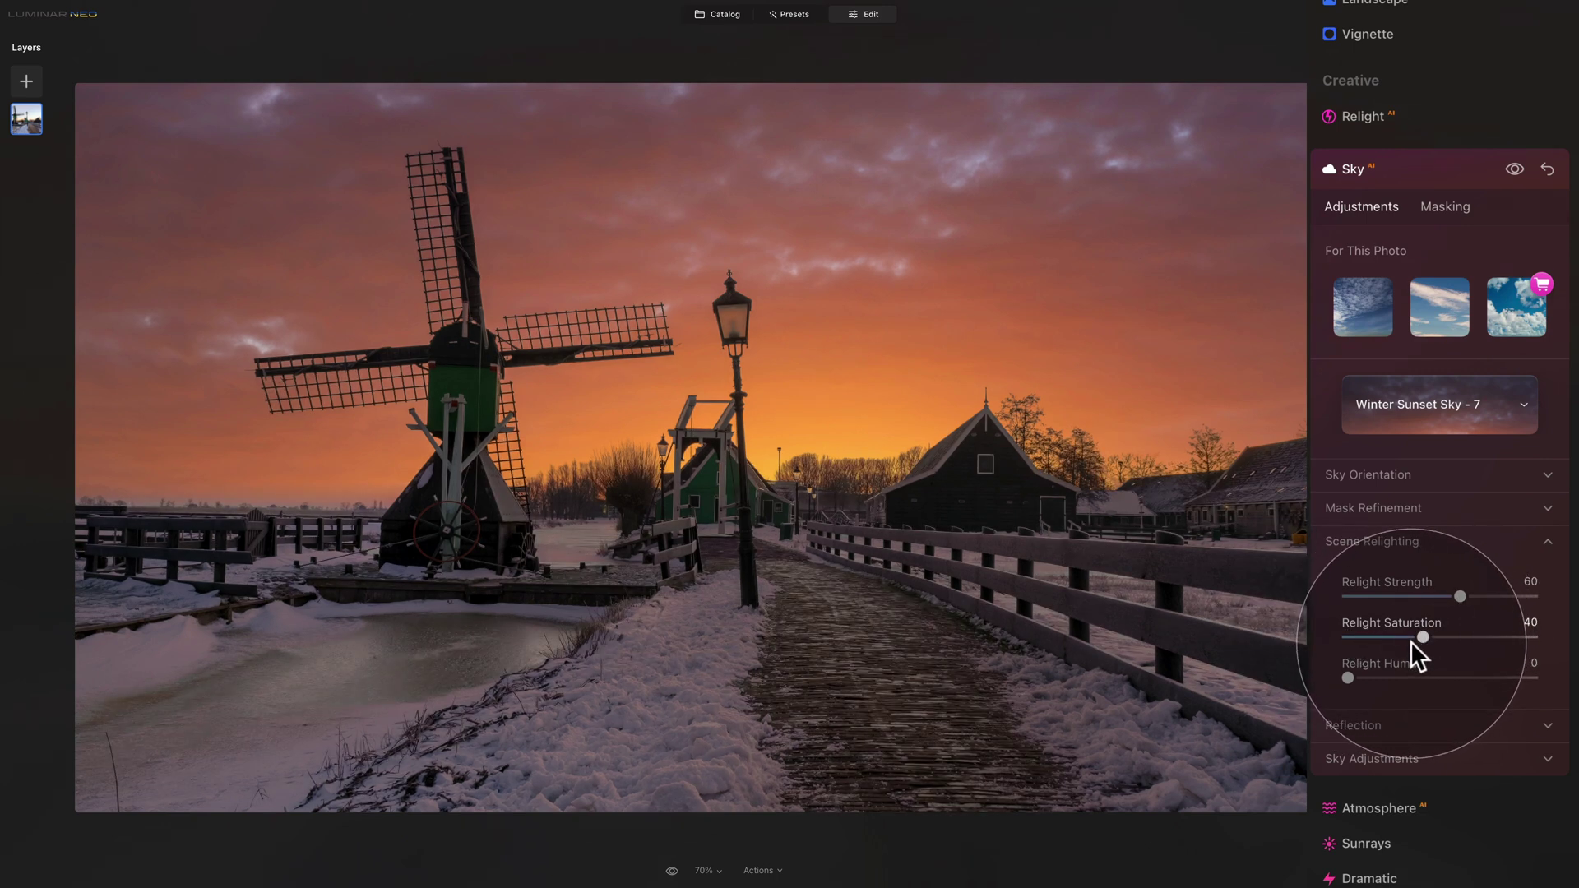
pyautogui.click(1399, 543)
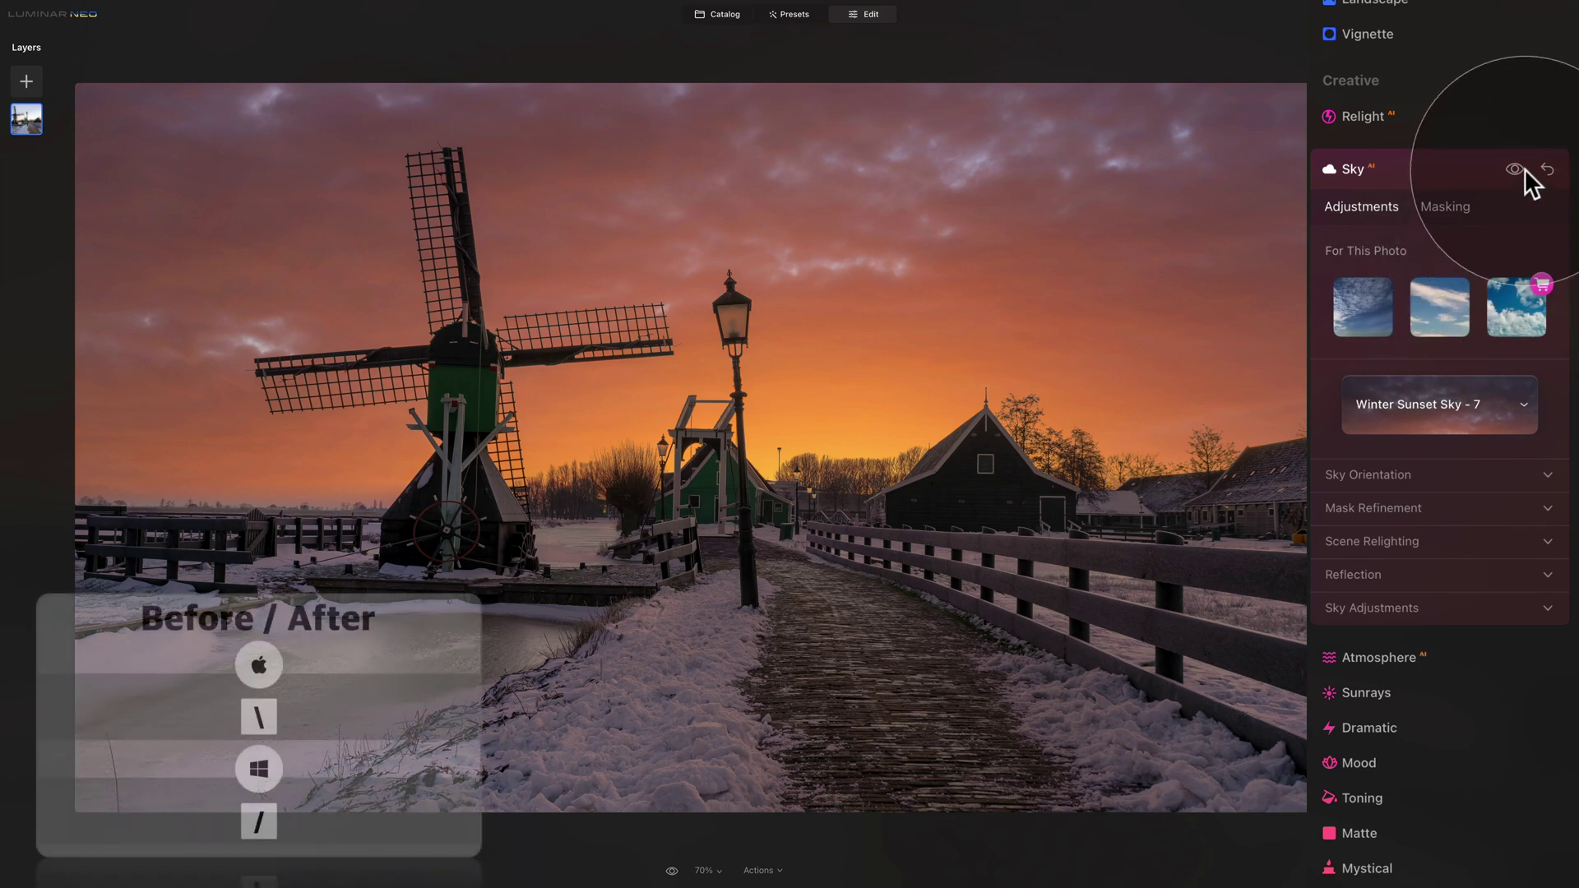
# Compare the photo with and without the sky replacement, and collapse the Sky tool.
pyautogui.click(1517, 167)
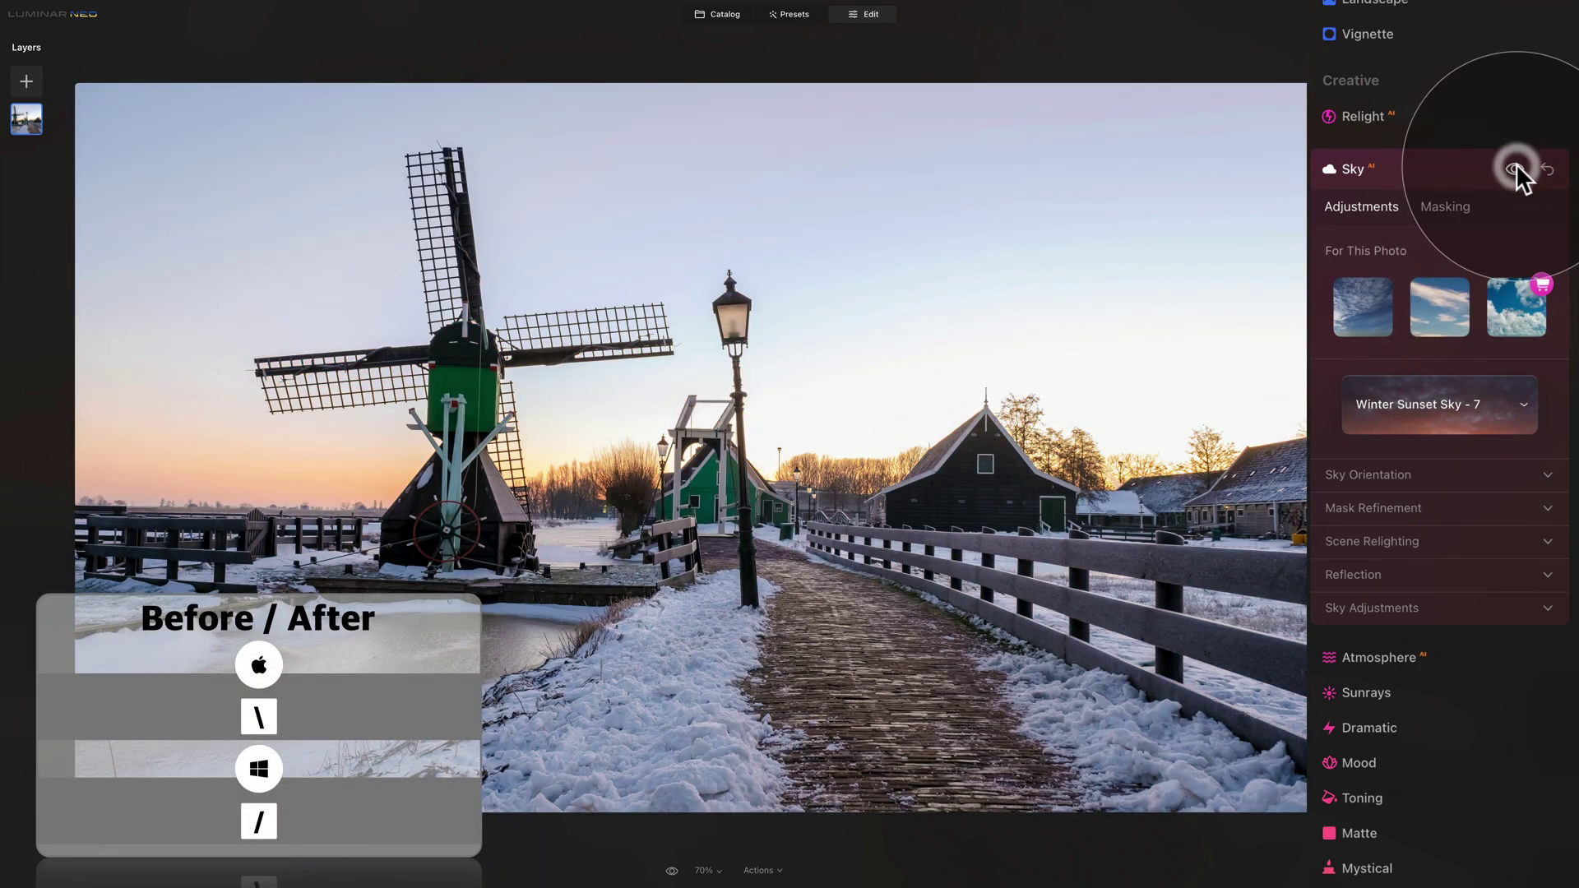
pyautogui.click(1517, 169)
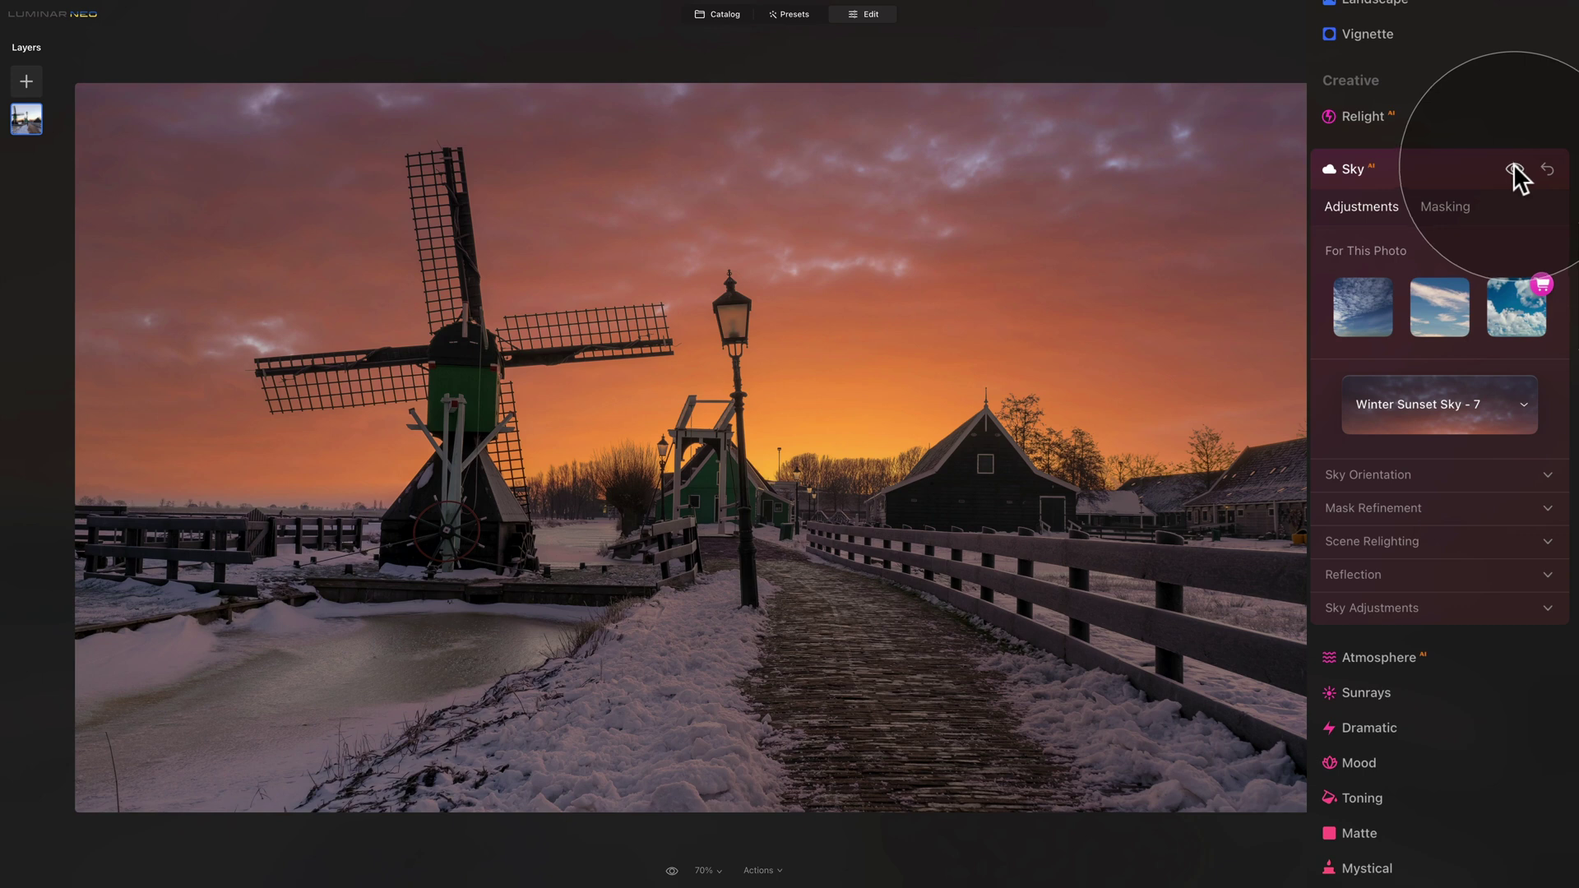
pyautogui.click(1453, 160)
# Load Spot Light - Lantern - 02.jpg from the Overlays folder in E52 - Winter Photography and add it as a new layer.
pyautogui.scroll(4, 1452, 313)
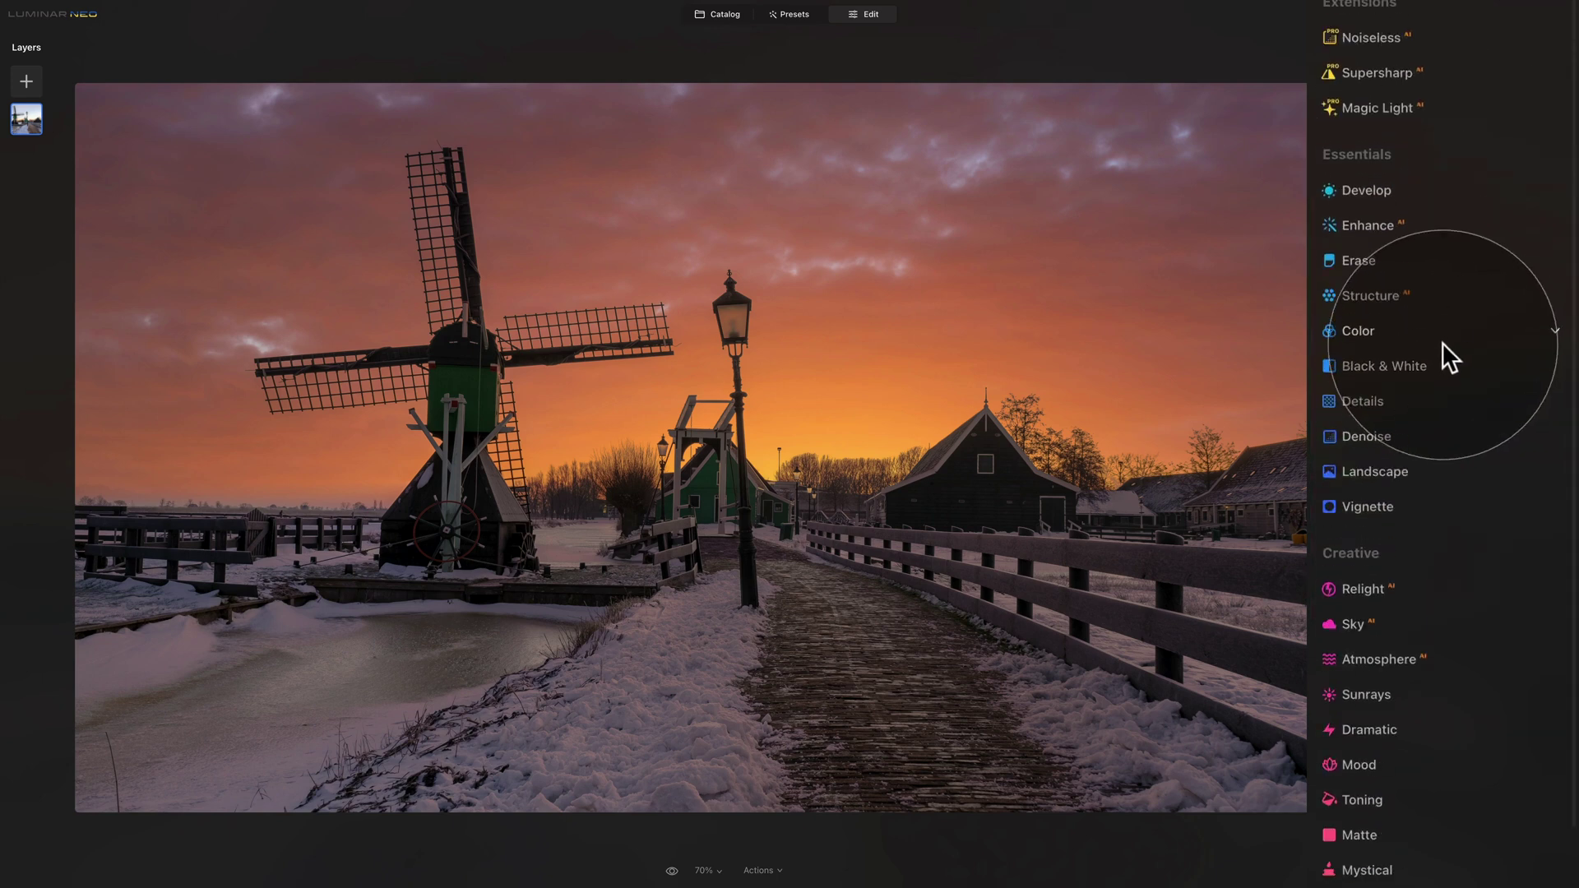
pyautogui.scroll(3, 1433, 339)
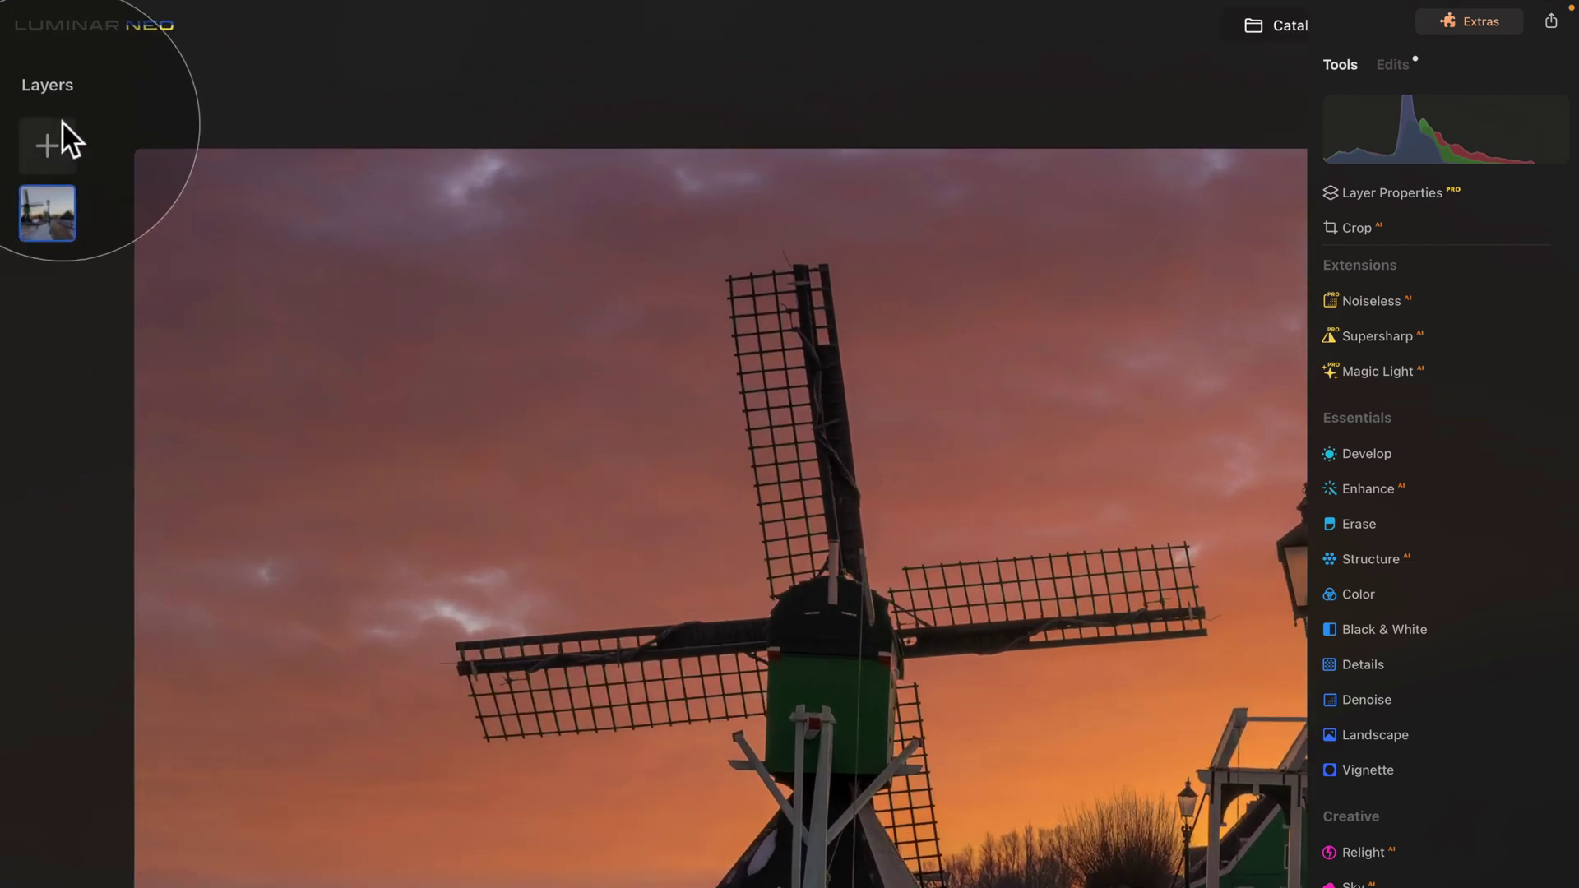
pyautogui.click(33, 75)
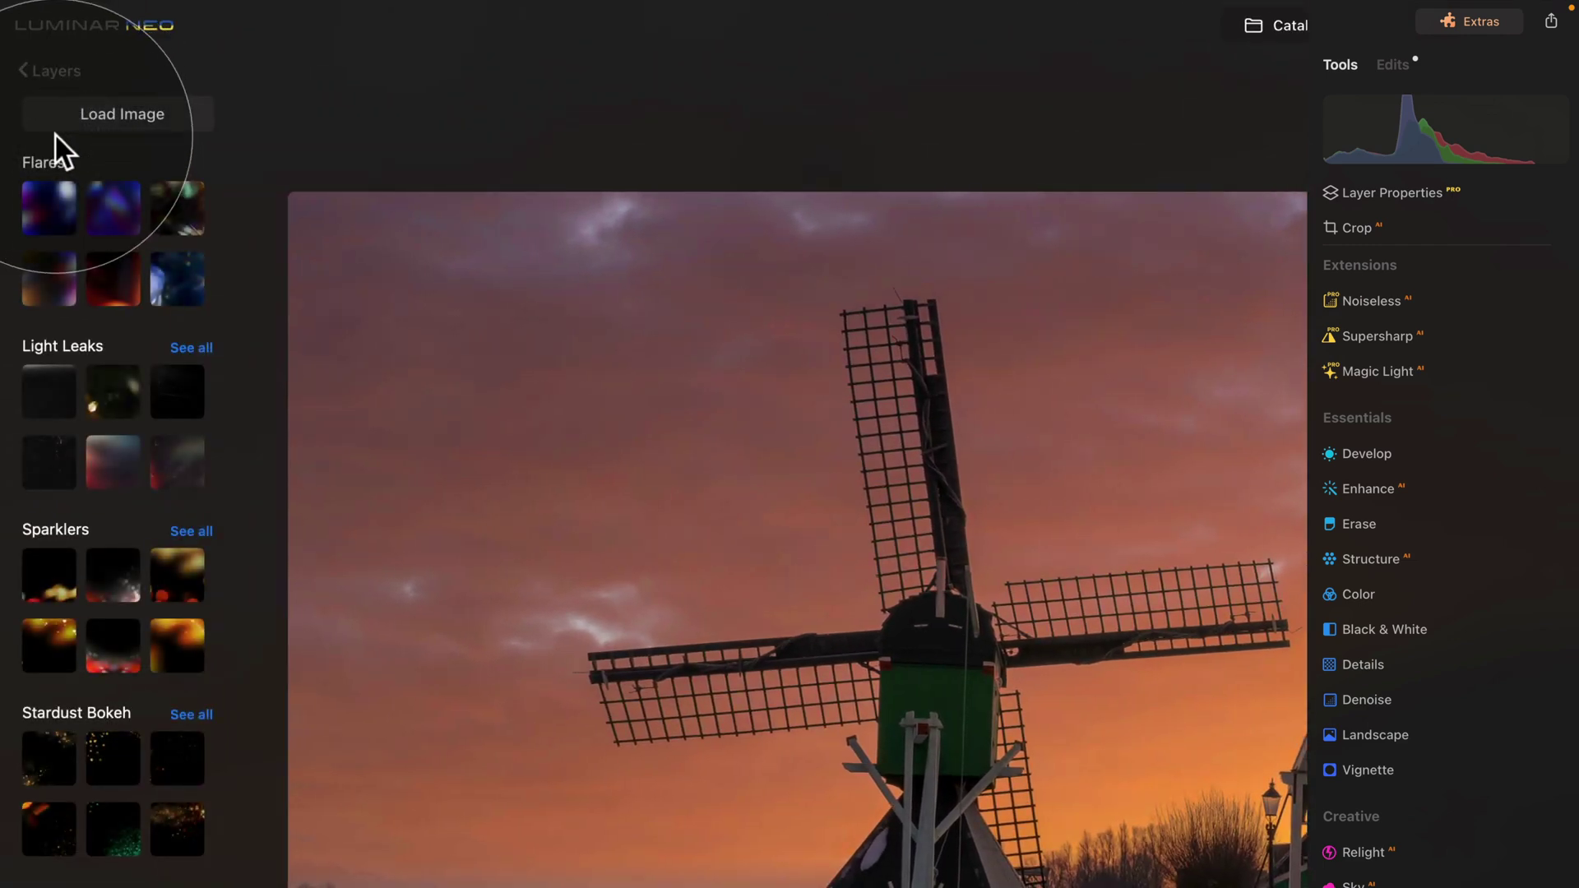
pyautogui.click(85, 116)
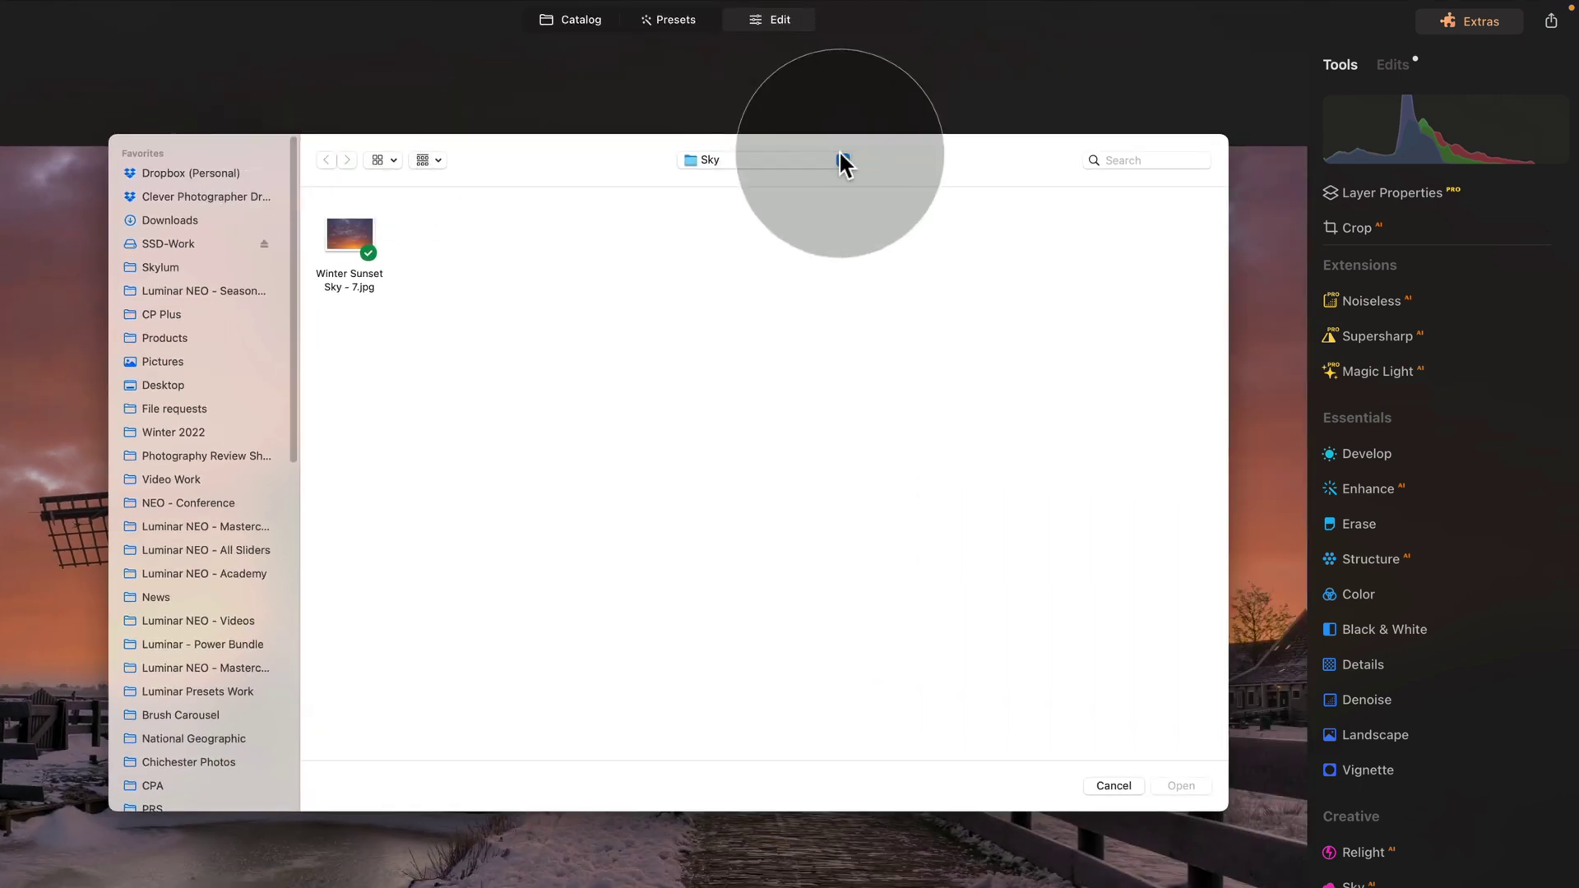
pyautogui.click(840, 161)
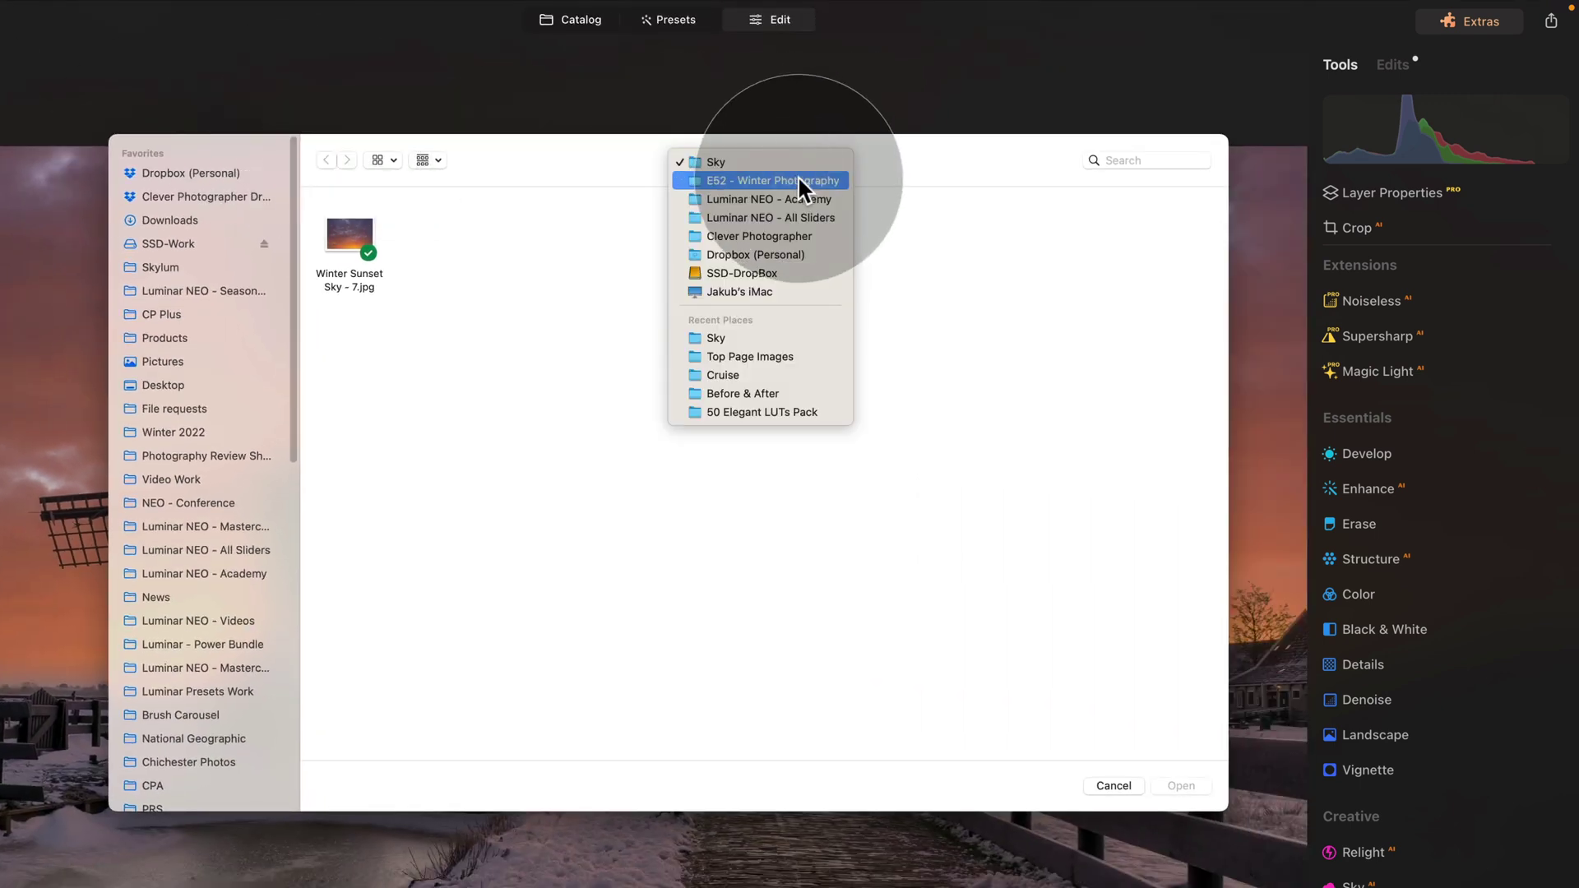
pyautogui.click(798, 176)
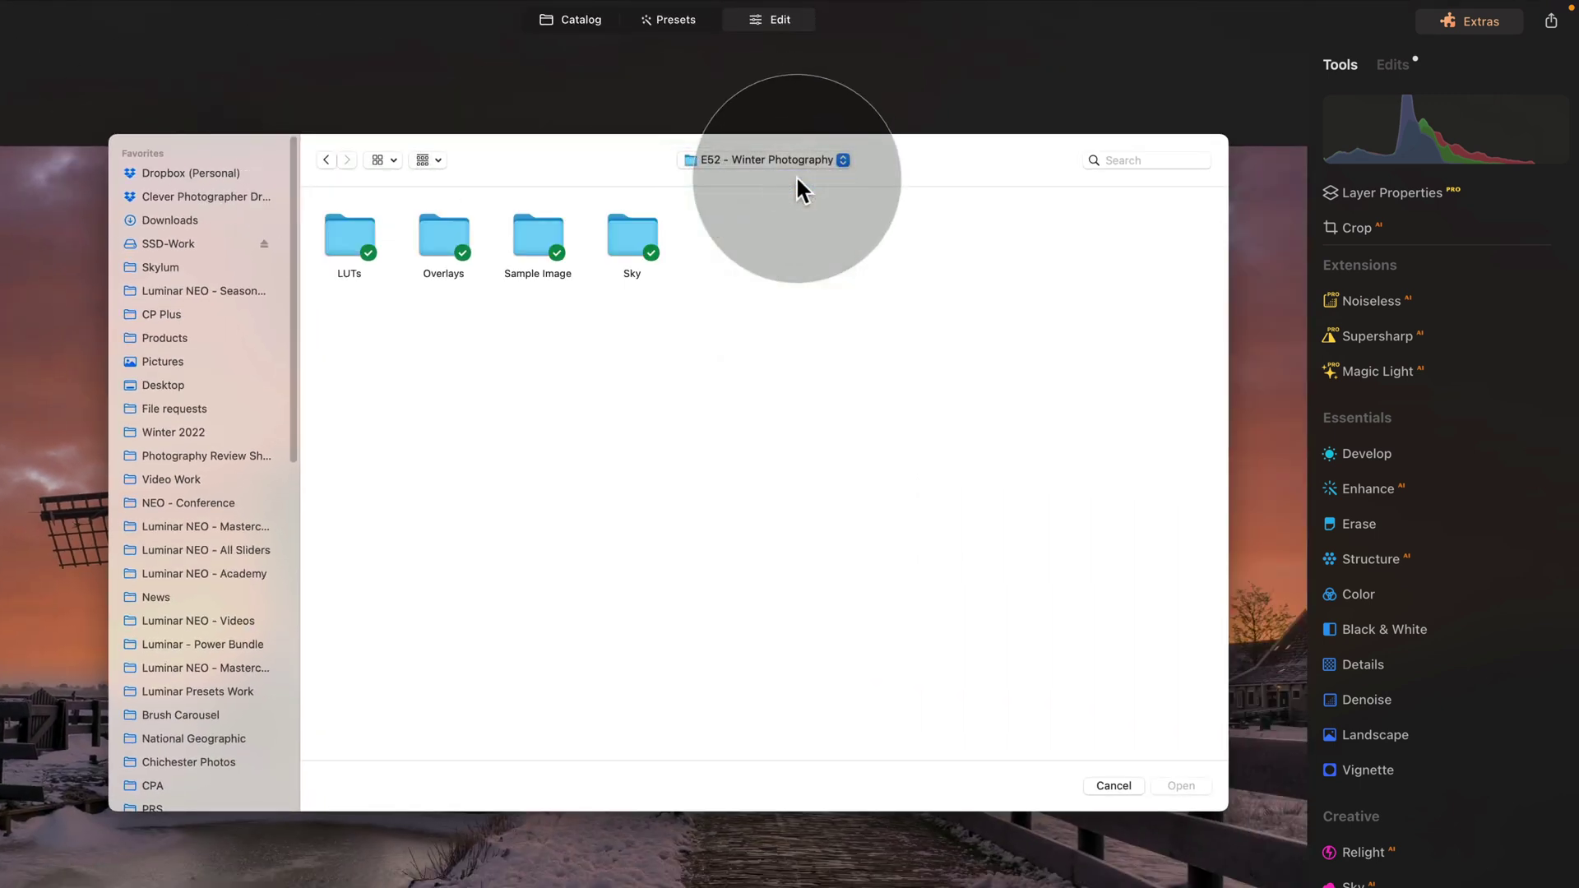
pyautogui.doubleClick(432, 235)
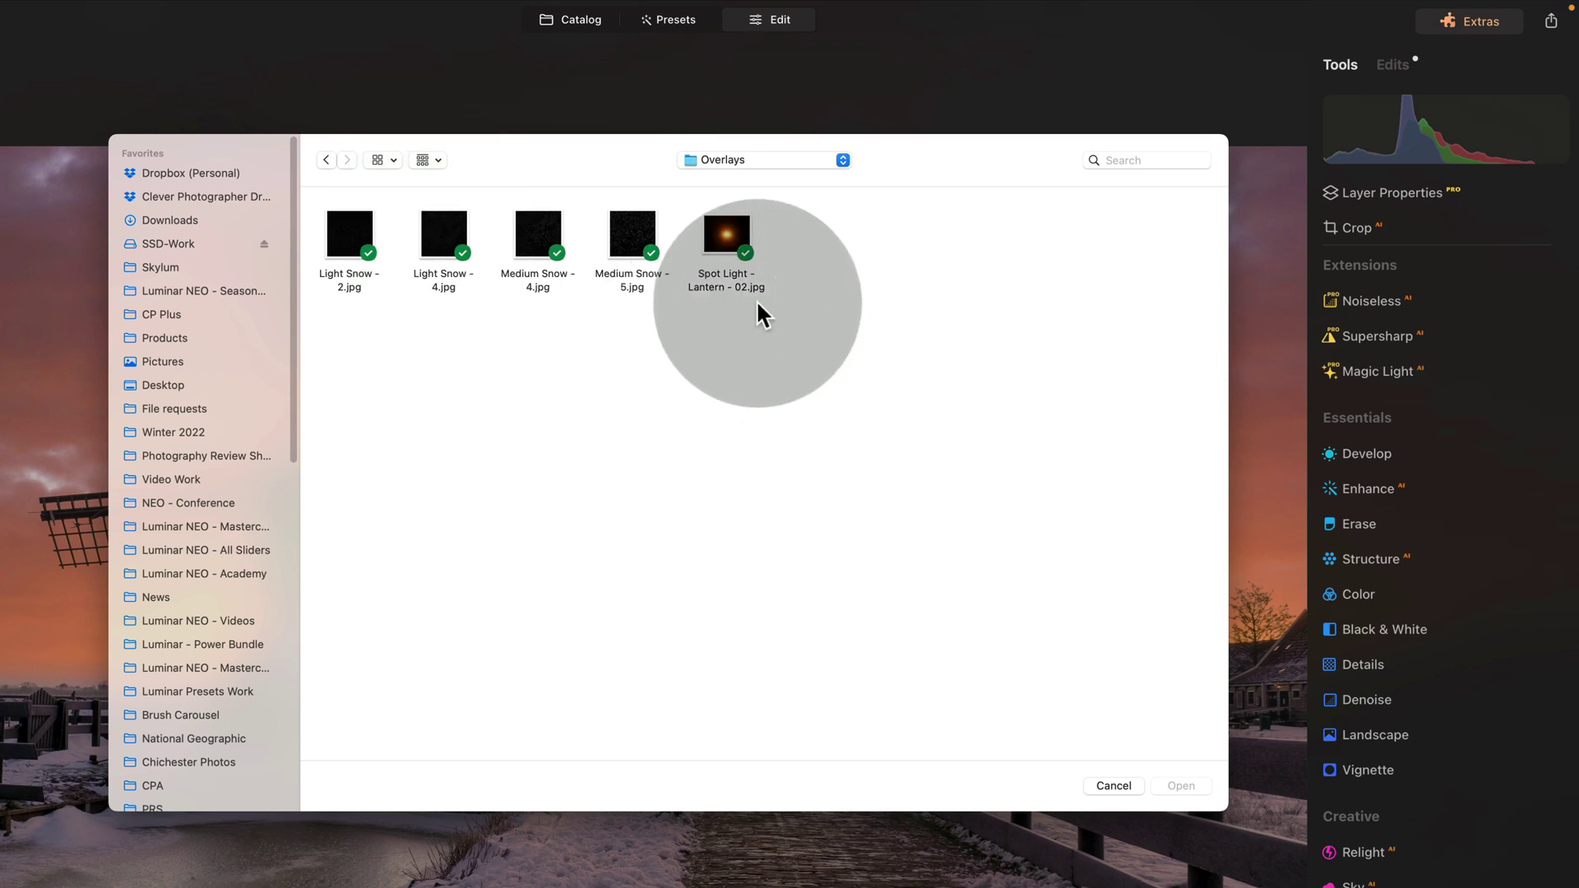
pyautogui.click(731, 231)
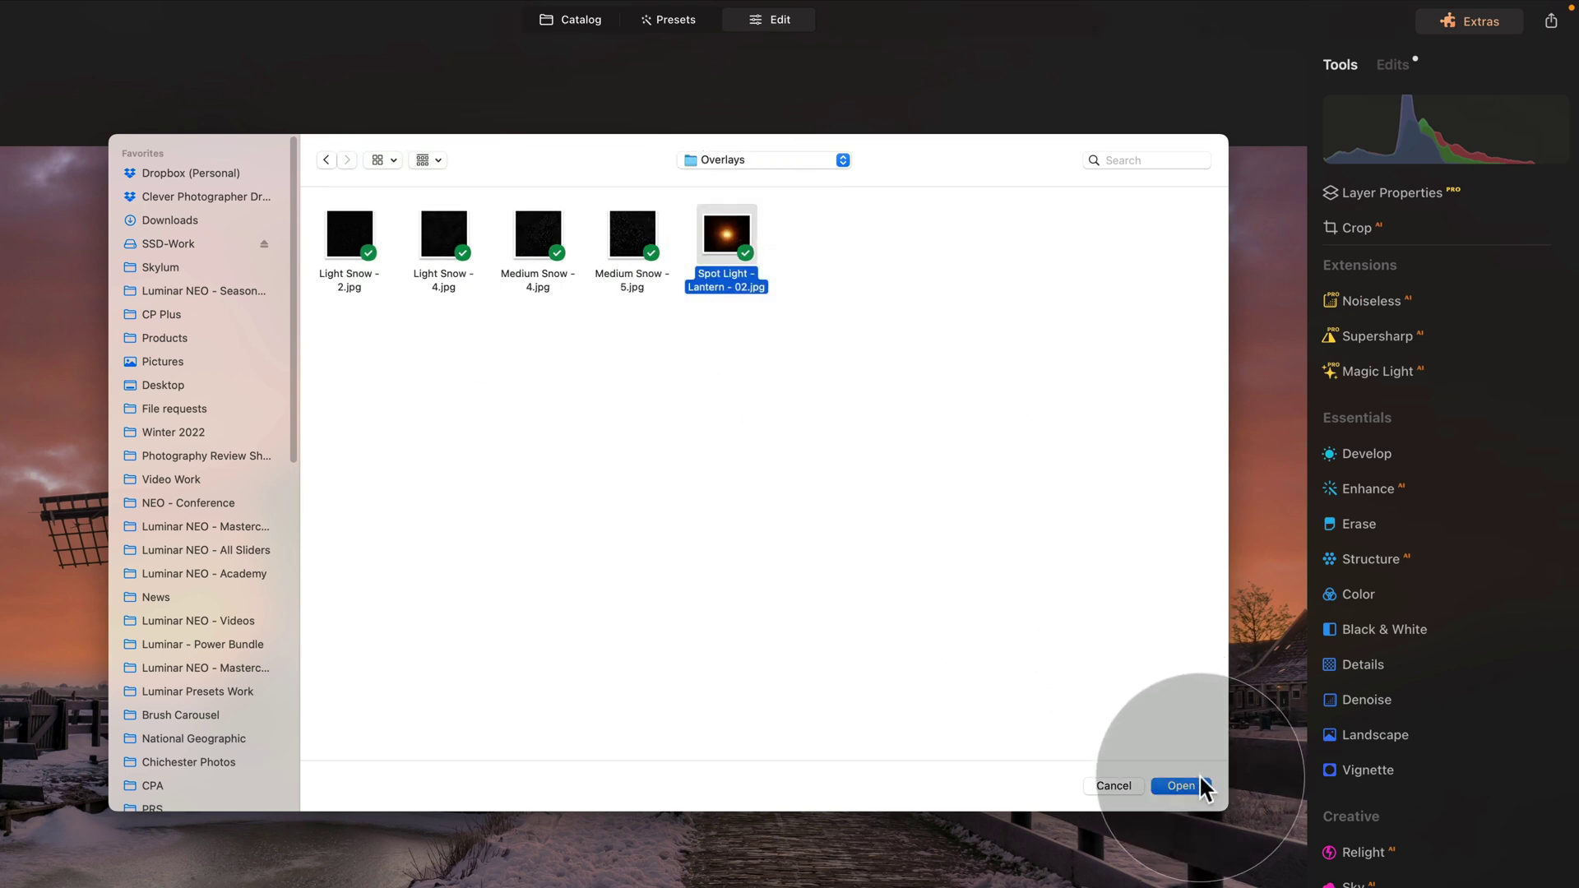
pyautogui.click(1161, 787)
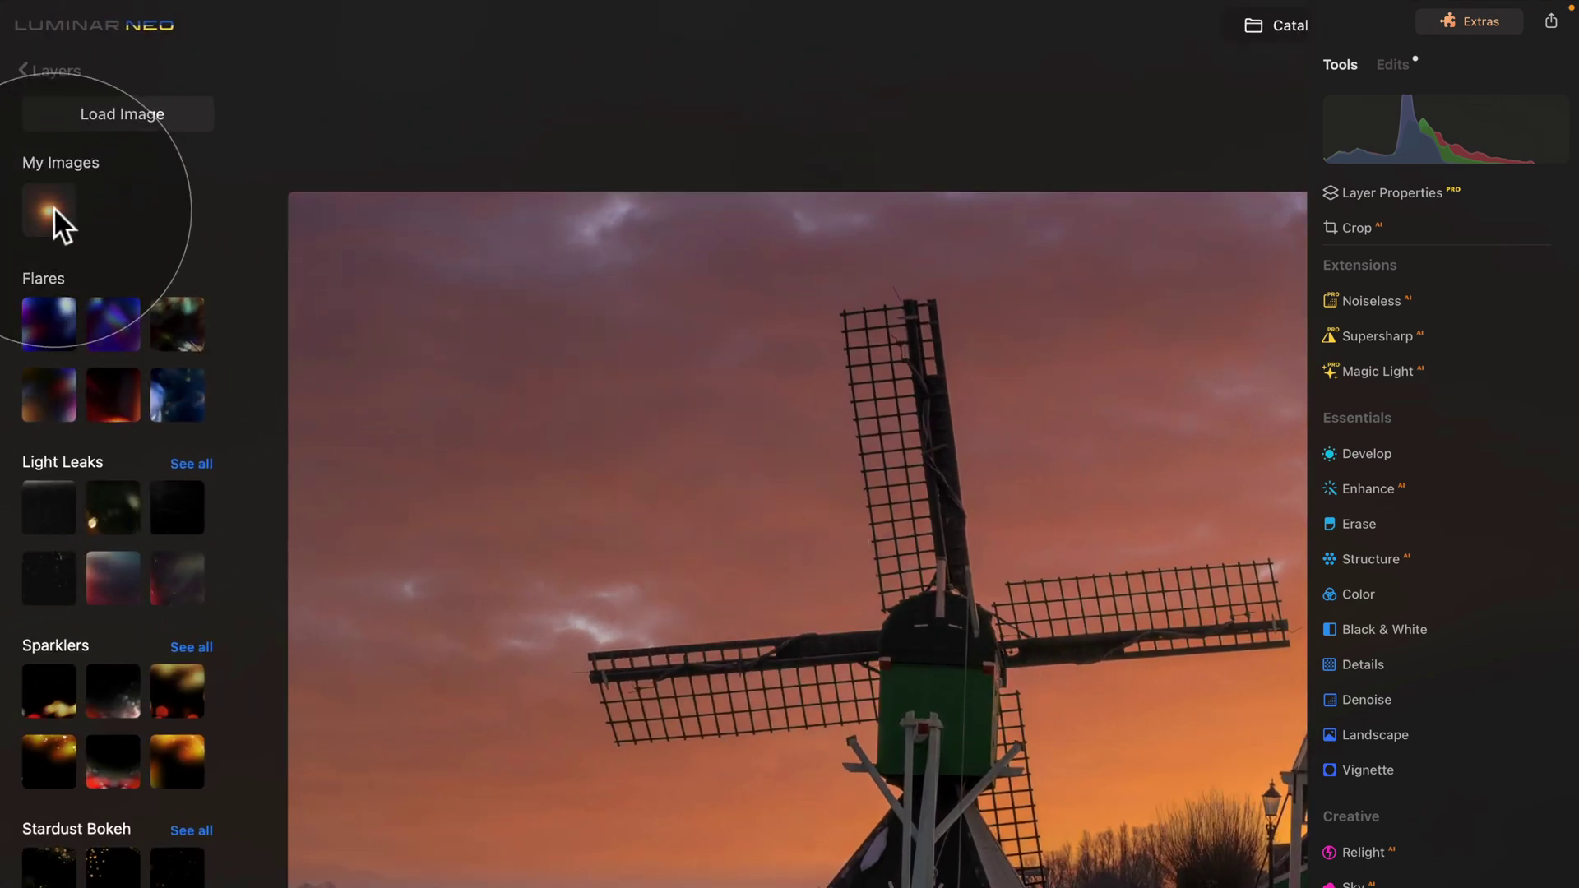
pyautogui.click(49, 210)
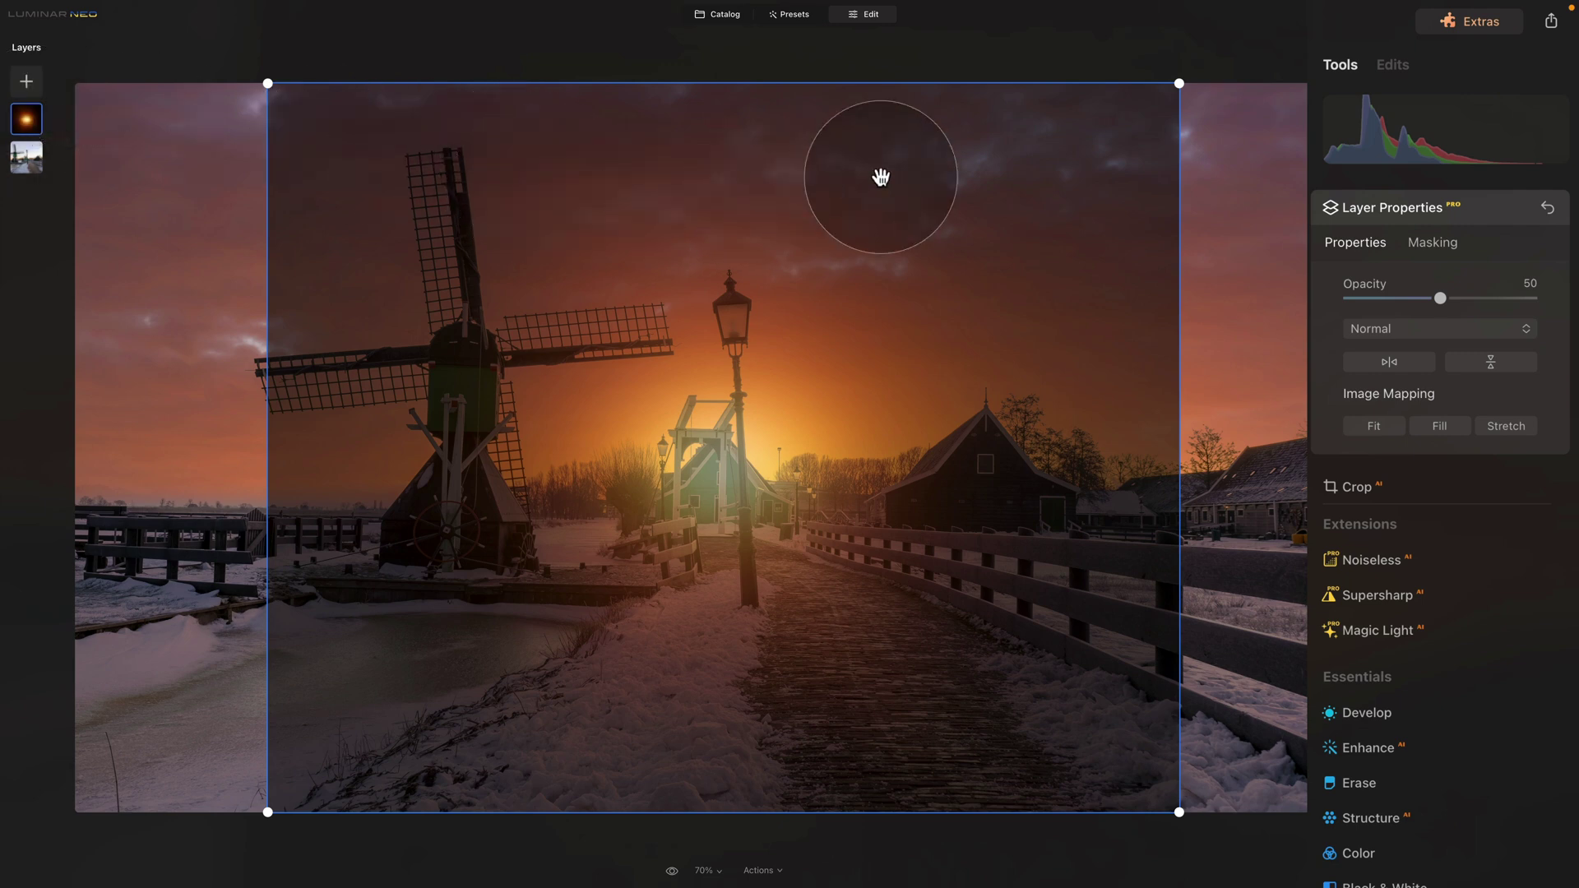
# Shrink the spot light layer and position its glow over the lantern of the tall foreground lamp post.
pyautogui.moveTo(826, 238); pyautogui.dragTo(839, 165)
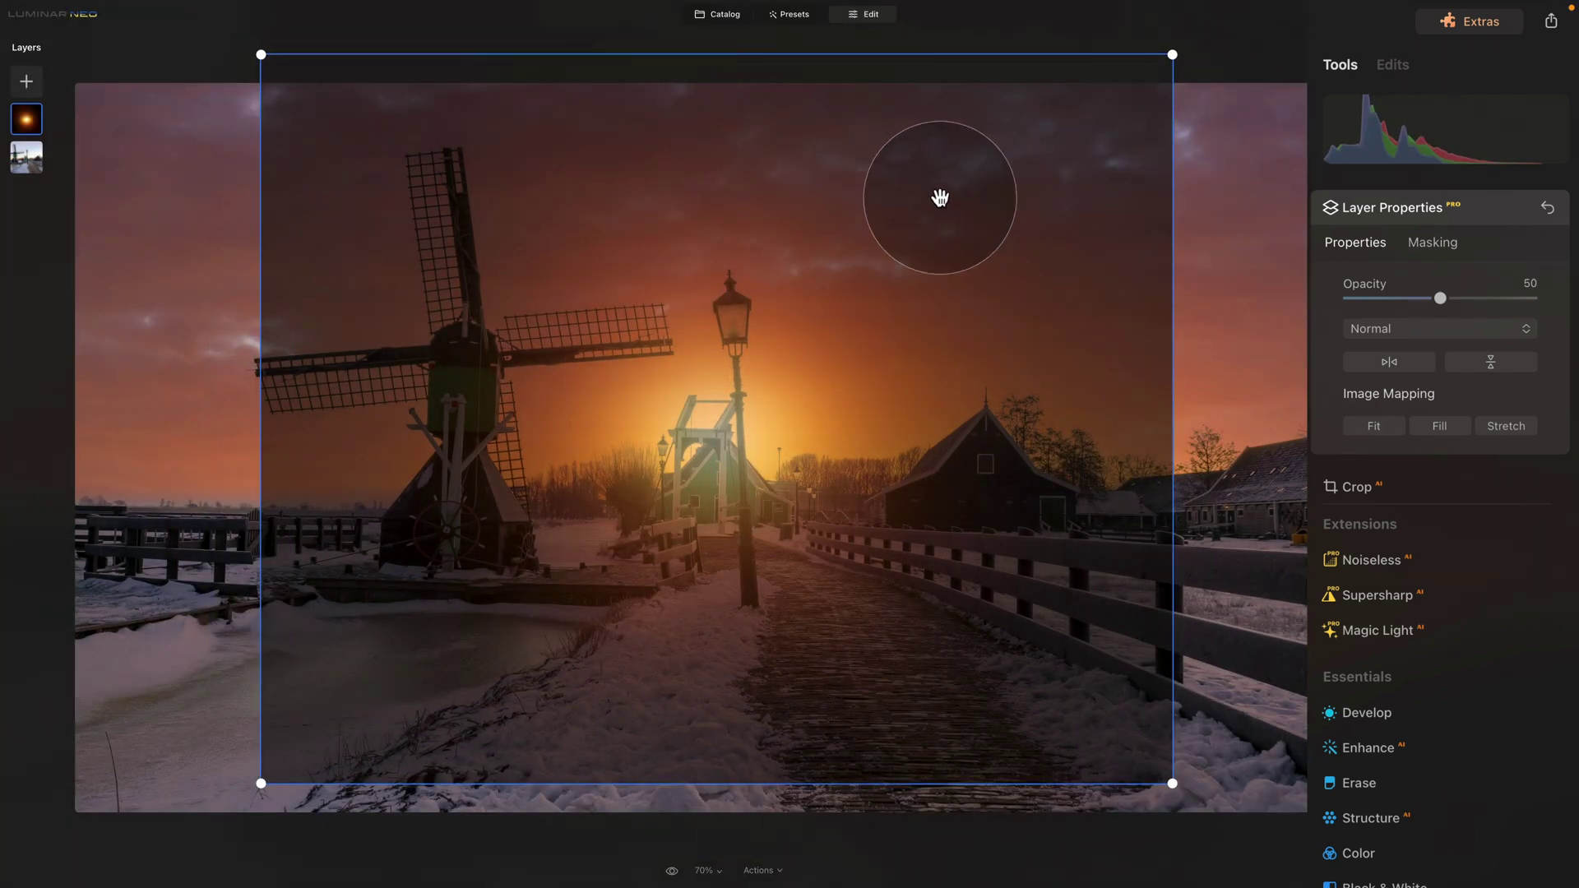
pyautogui.moveTo(1172, 55); pyautogui.dragTo(755, 320)
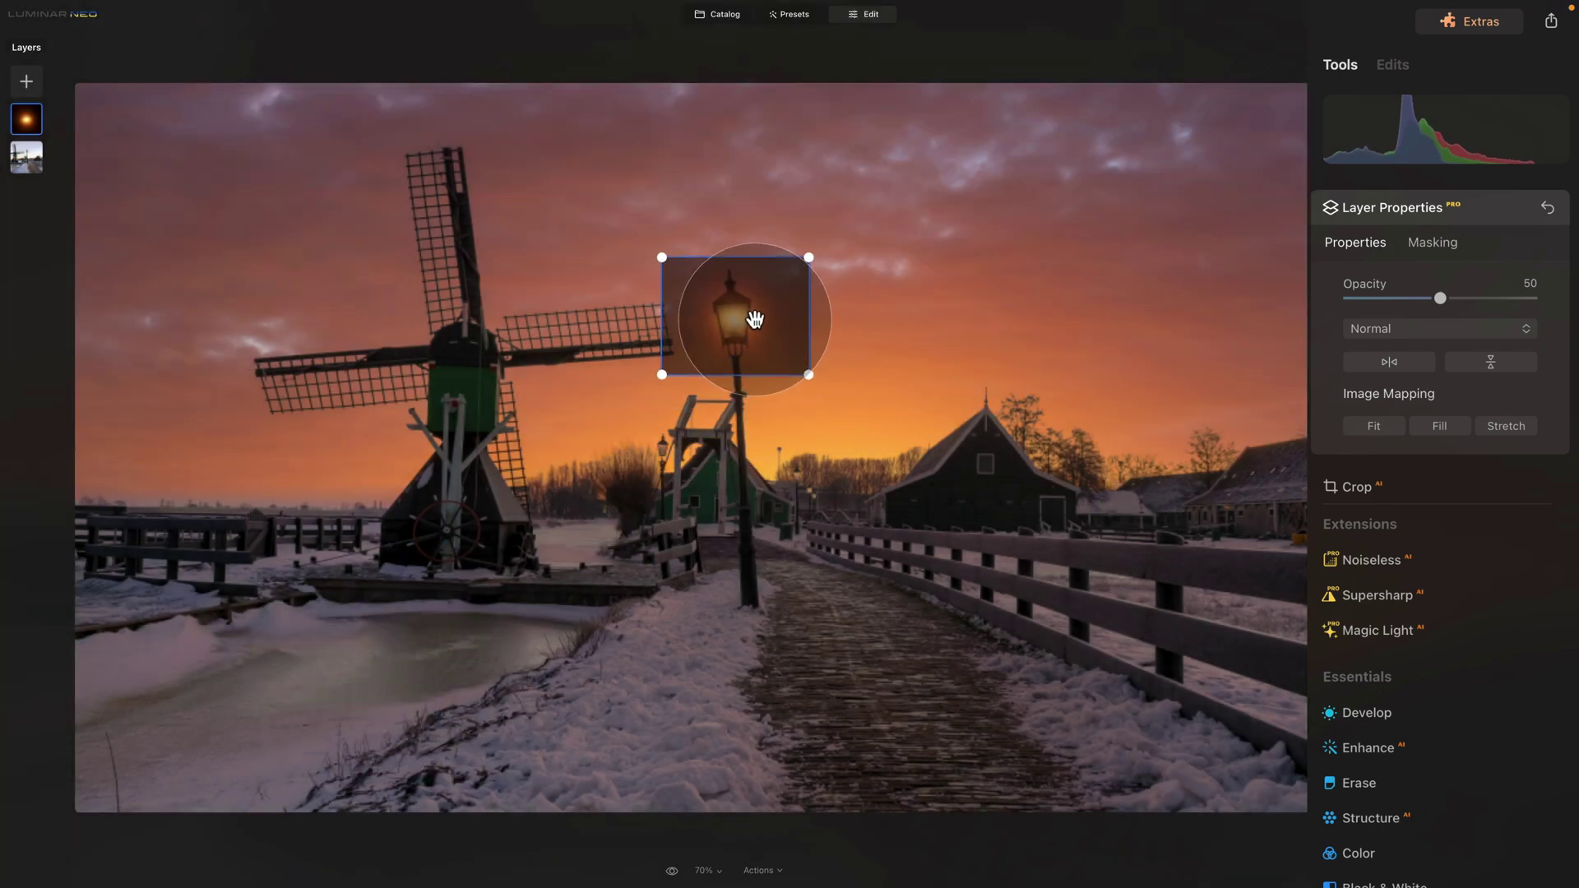
pyautogui.moveTo(807, 259); pyautogui.dragTo(745, 327)
pyautogui.moveTo(778, 276)
pyautogui.mouseDown()
pyautogui.moveTo(793, 259)
pyautogui.moveTo(774, 287)
pyautogui.mouseUp()
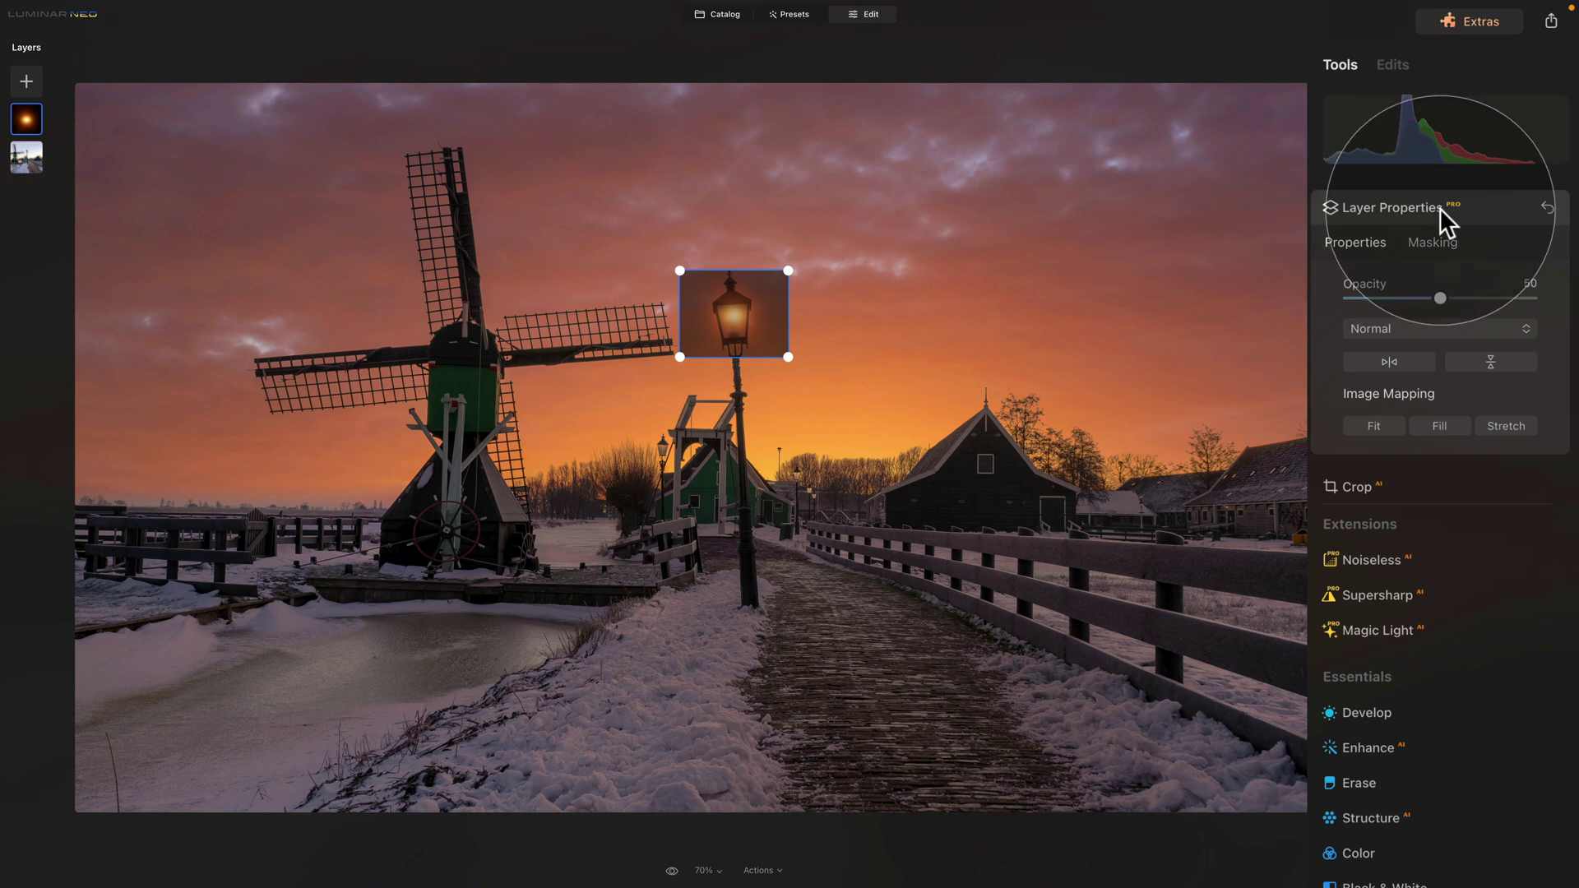
# Set the spot light layer's opacity to 100 and its blend mode to Screen.
pyautogui.click(1439, 299)
pyautogui.moveTo(1438, 299); pyautogui.dragTo(1532, 298)
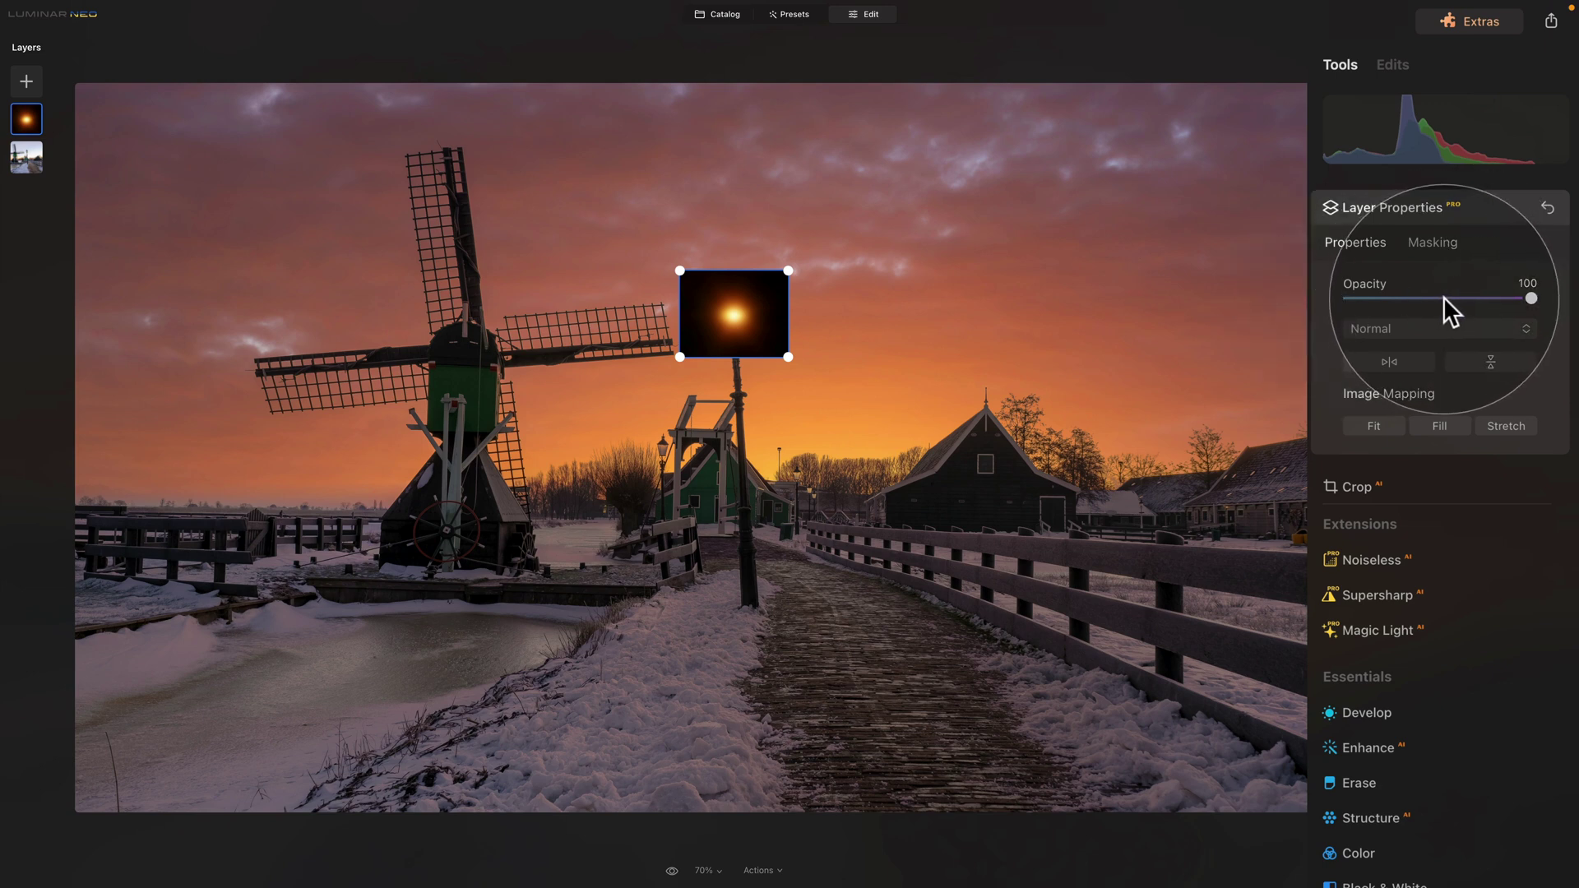
pyautogui.click(1458, 333)
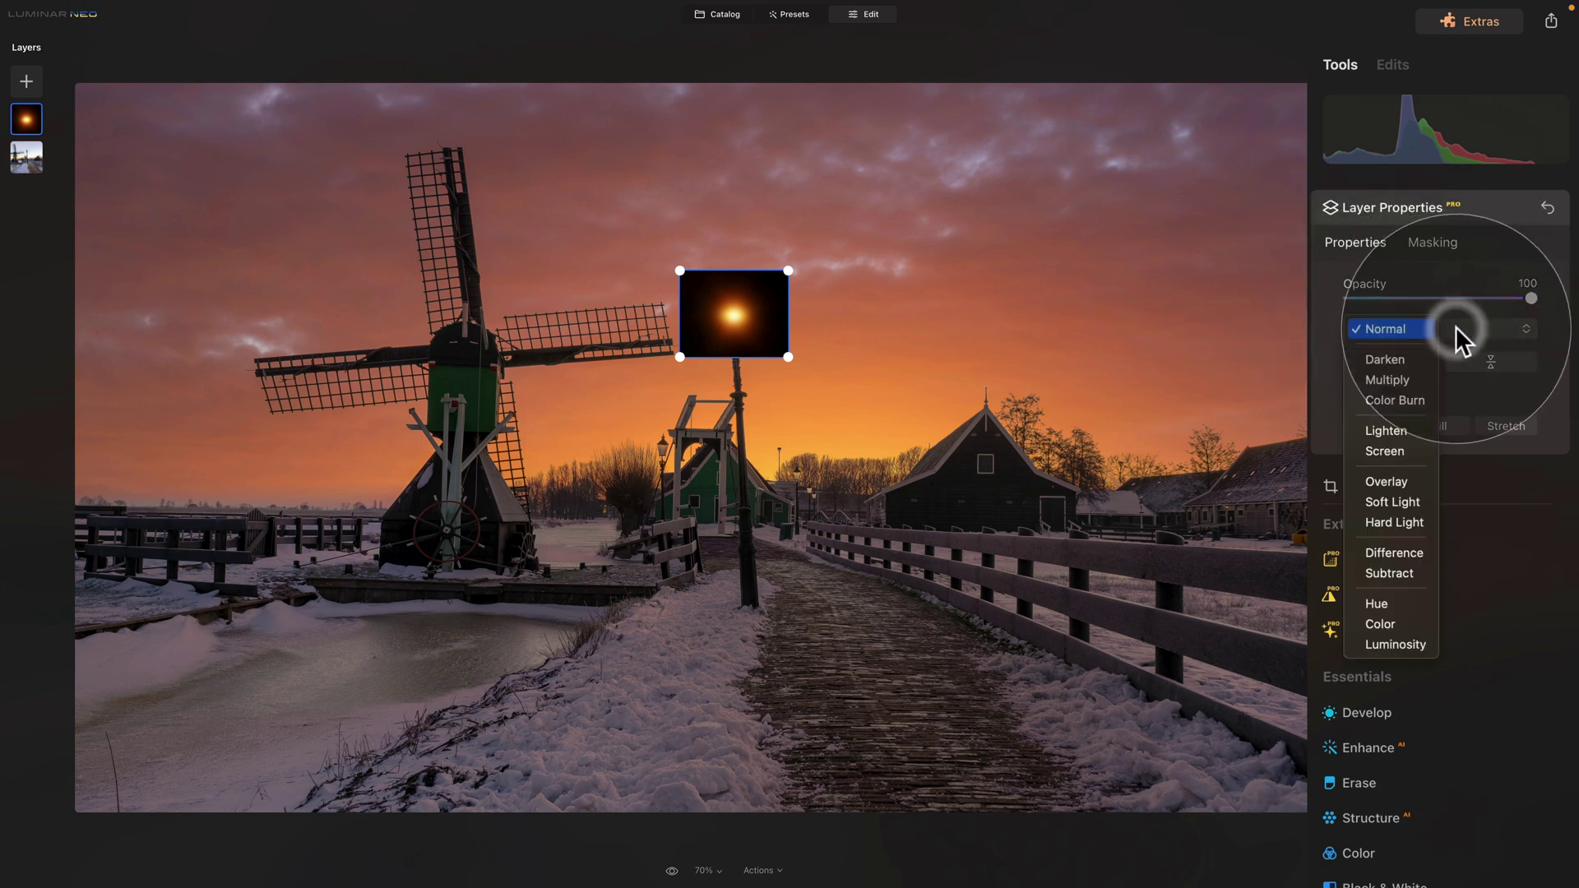
pyautogui.click(1400, 451)
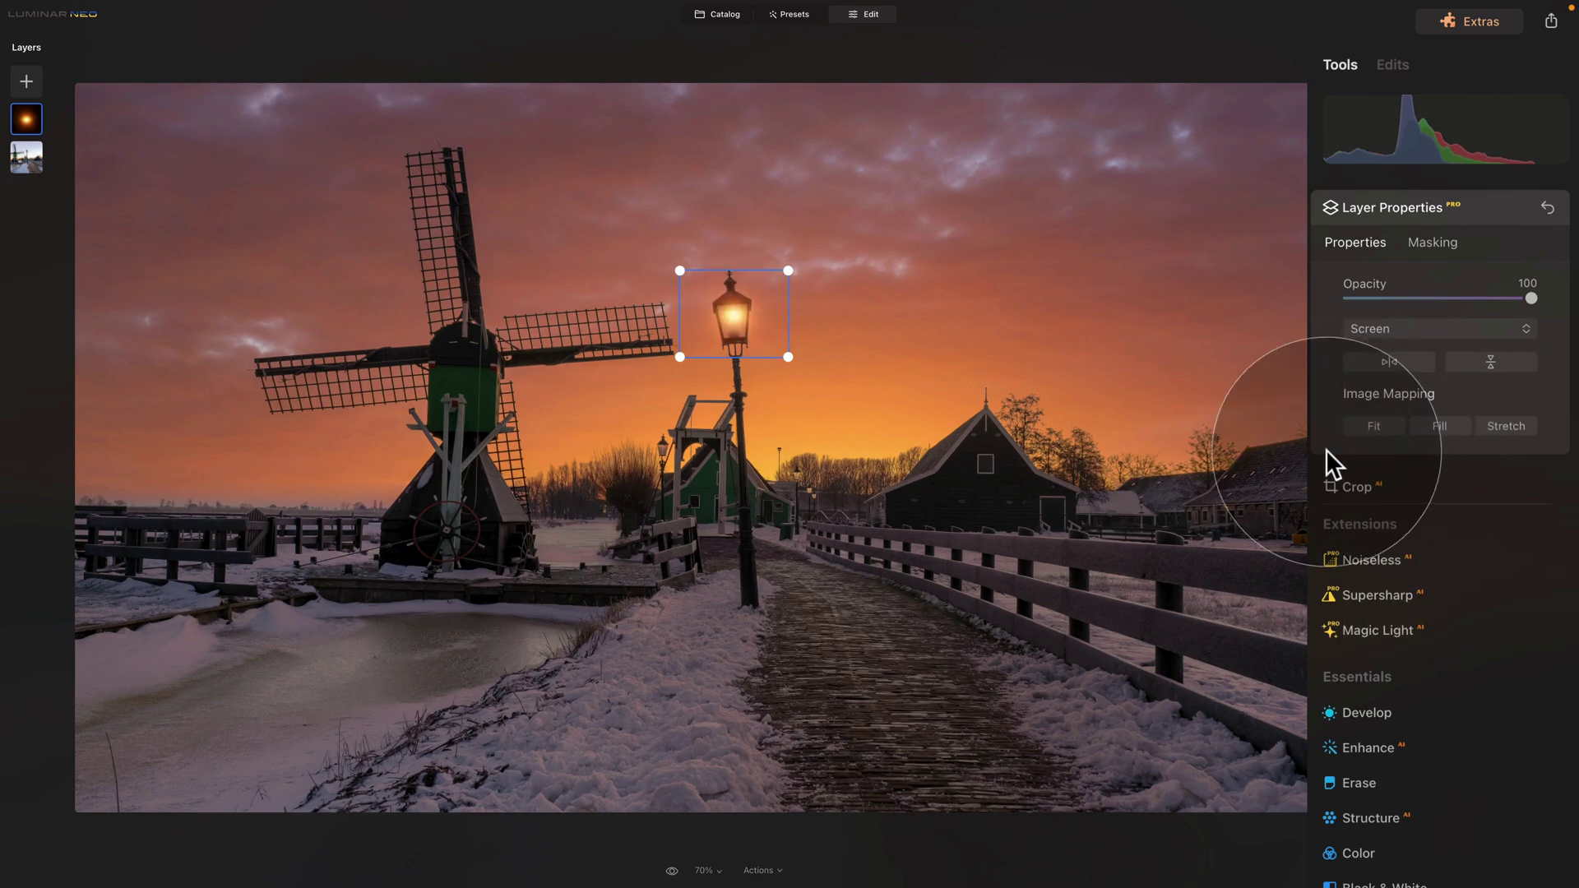
# Enlarge the glow slightly, centre it on the foreground lantern and confirm the layer's placement.
pyautogui.moveTo(788, 270); pyautogui.dragTo(795, 257)
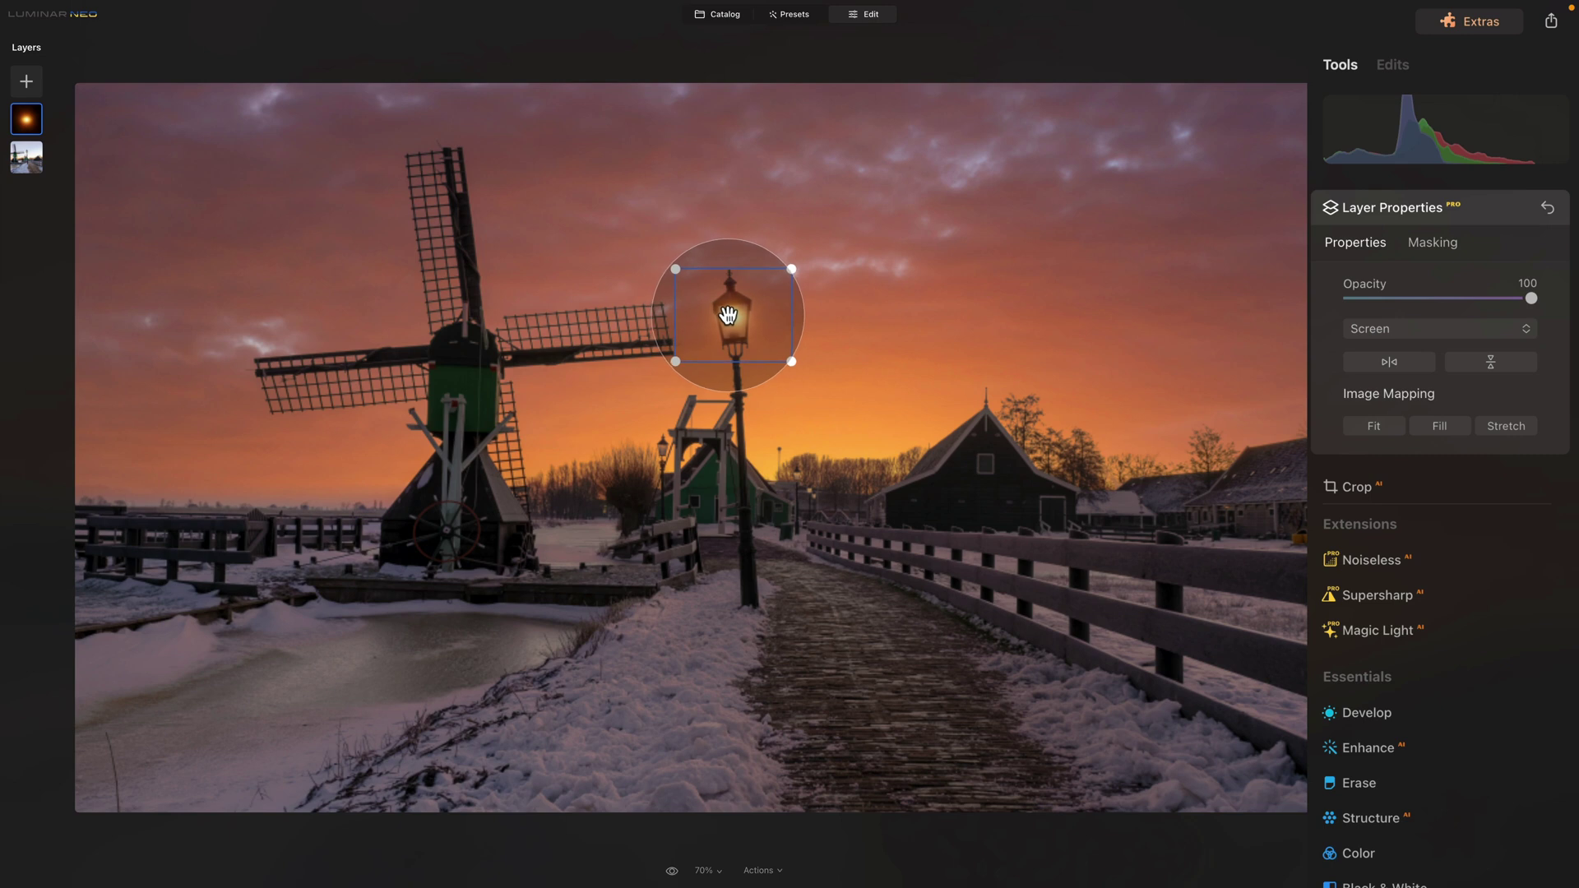
pyautogui.moveTo(729, 319); pyautogui.dragTo(764, 345)
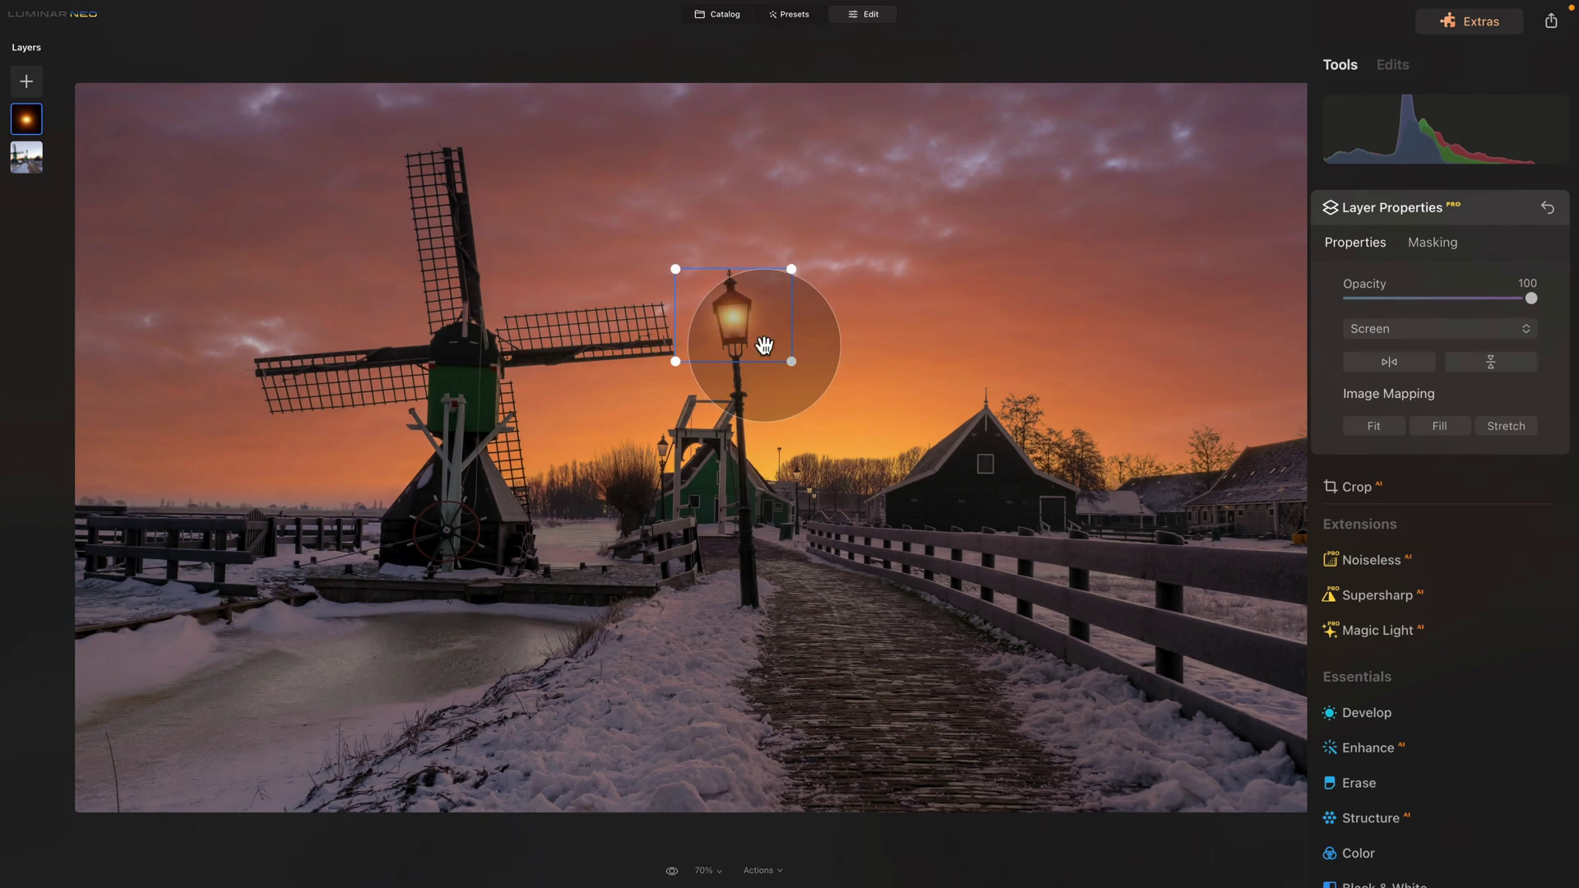
pyautogui.press('Return')
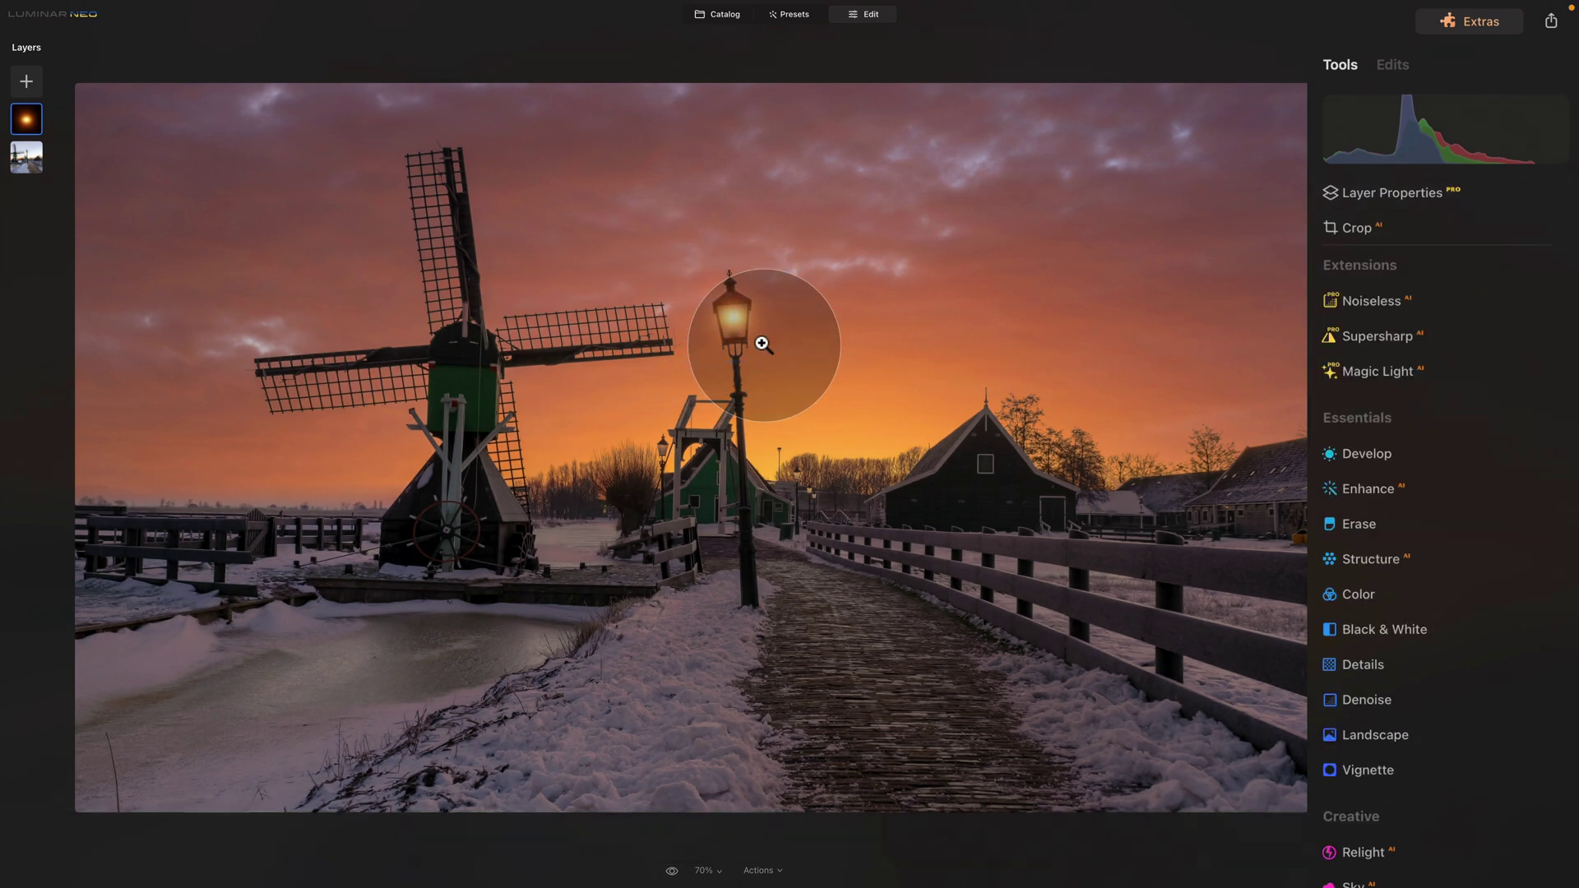
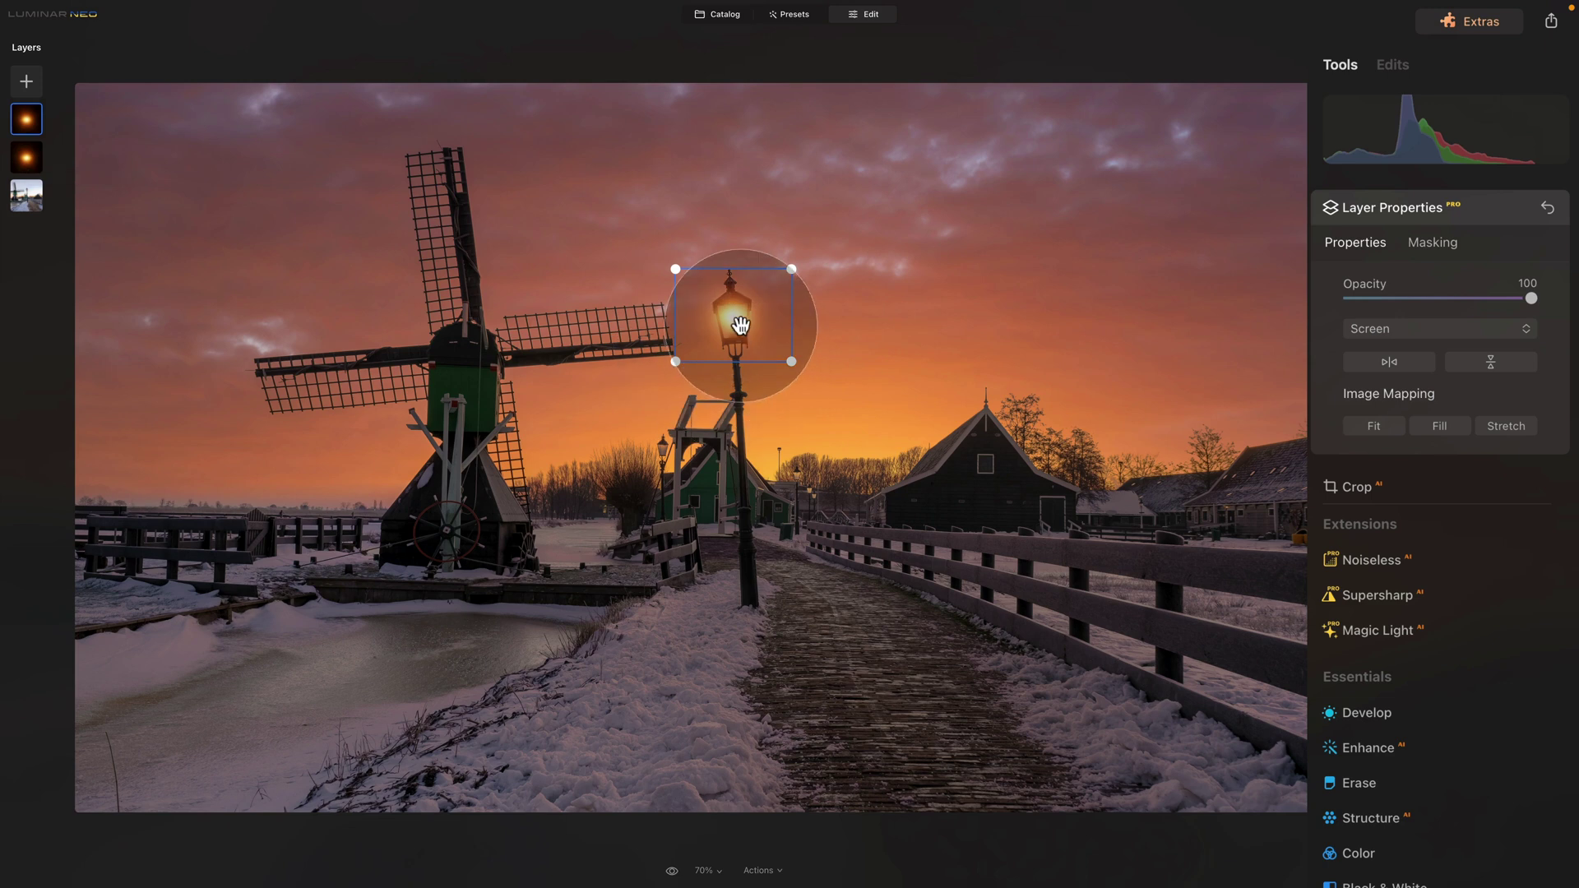
# Move the duplicated glow layer onto the lantern beside the drawbridge and shrink it to fit that smaller lamp.
pyautogui.moveTo(733, 318); pyautogui.dragTo(677, 457)
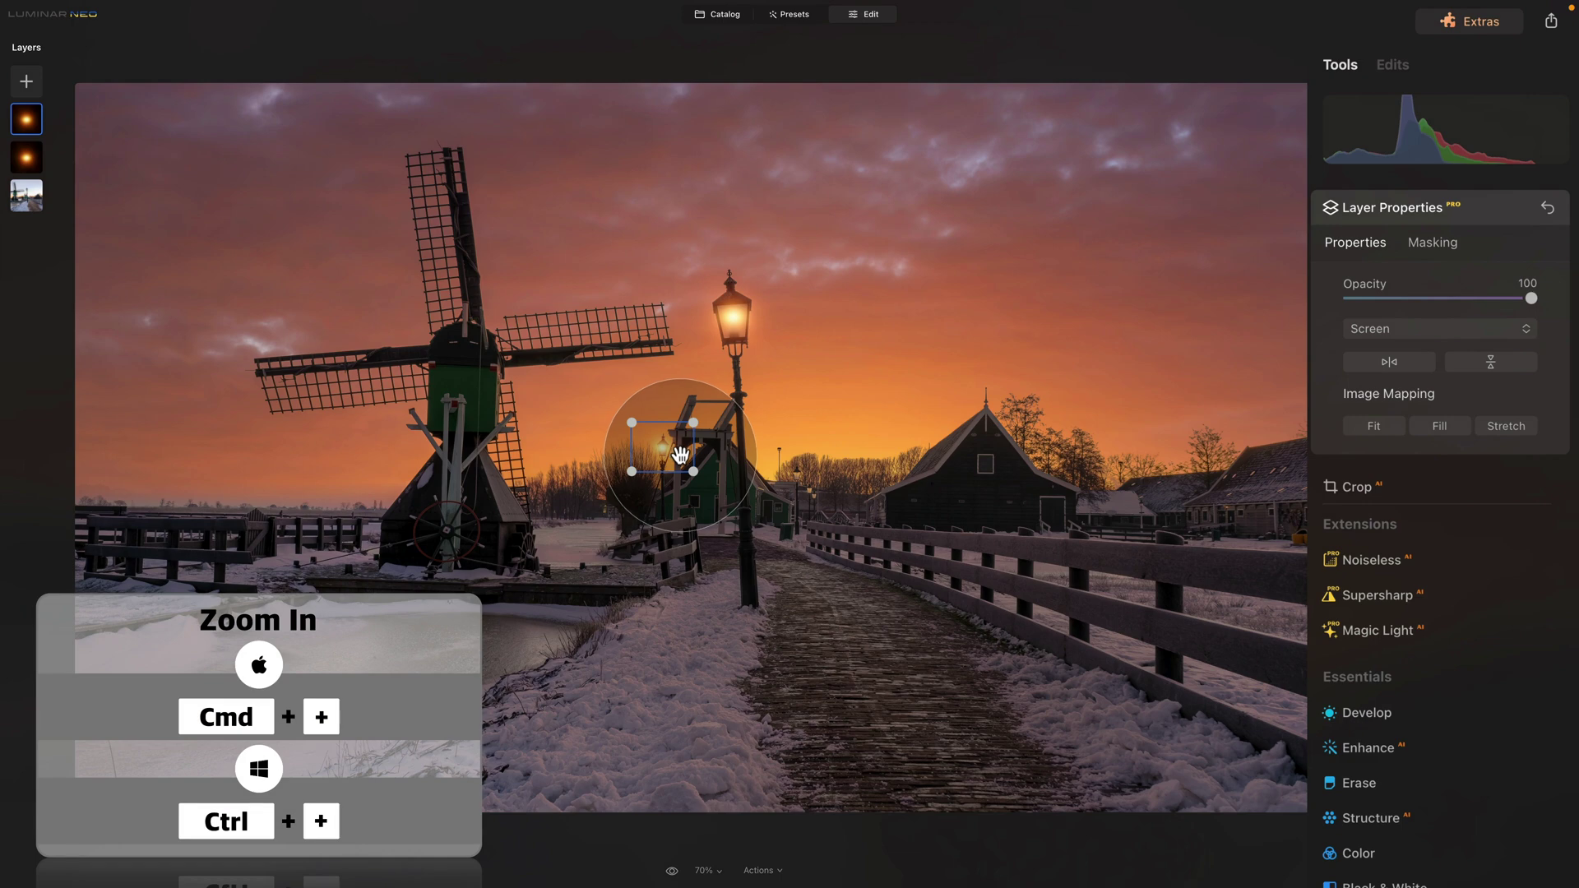
pyautogui.click(717, 872)
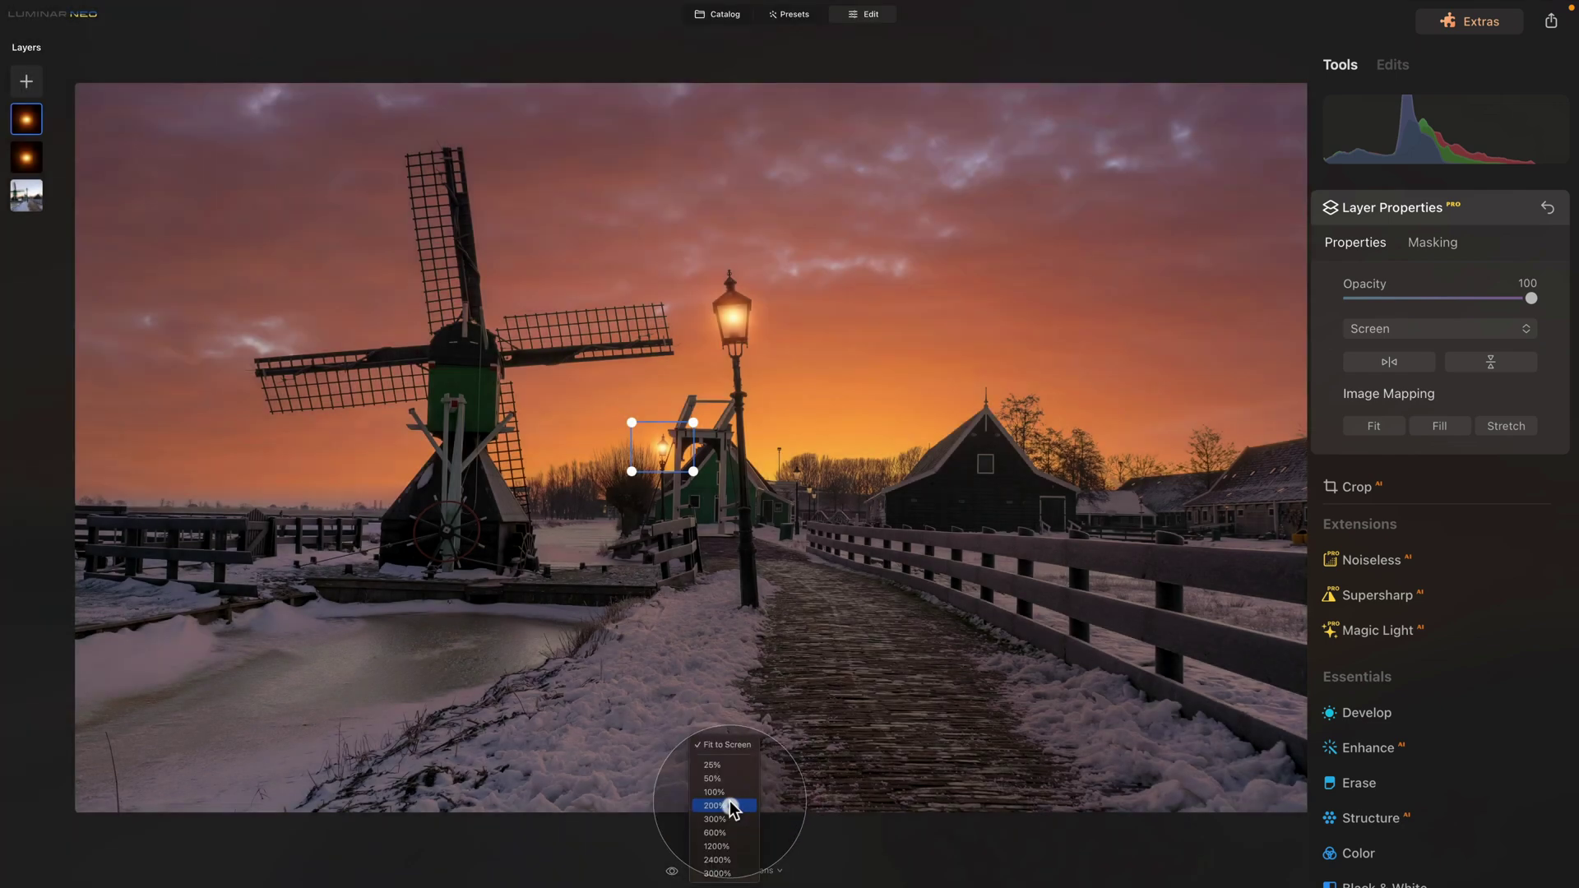
pyautogui.click(714, 806)
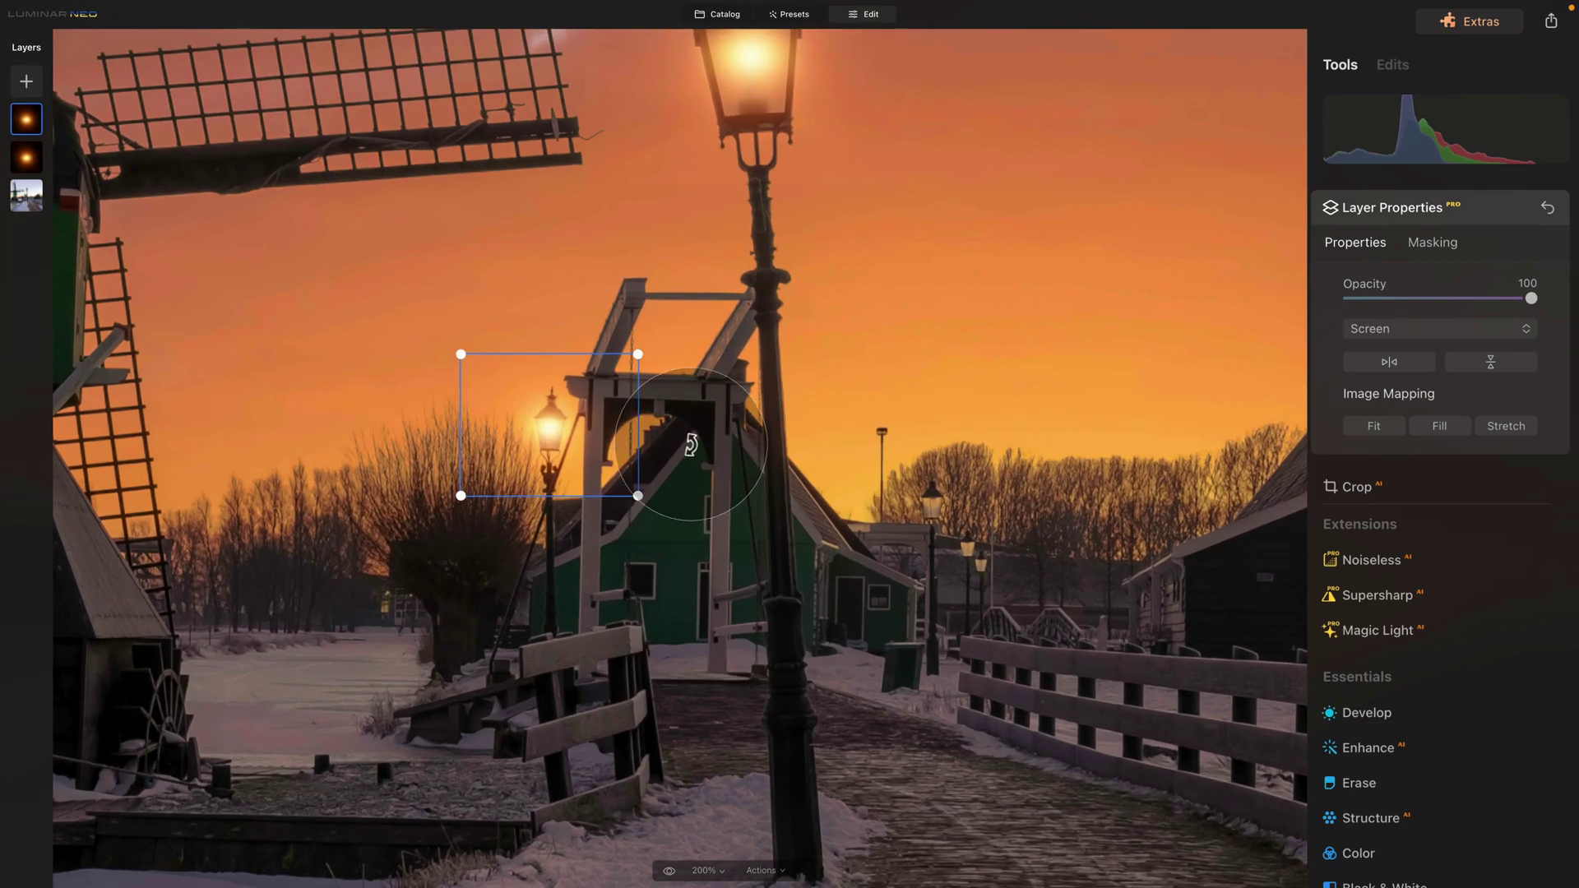
pyautogui.moveTo(723, 473); pyautogui.dragTo(765, 431)
pyautogui.moveTo(637, 353); pyautogui.dragTo(583, 398)
pyautogui.moveTo(526, 447); pyautogui.dragTo(566, 428)
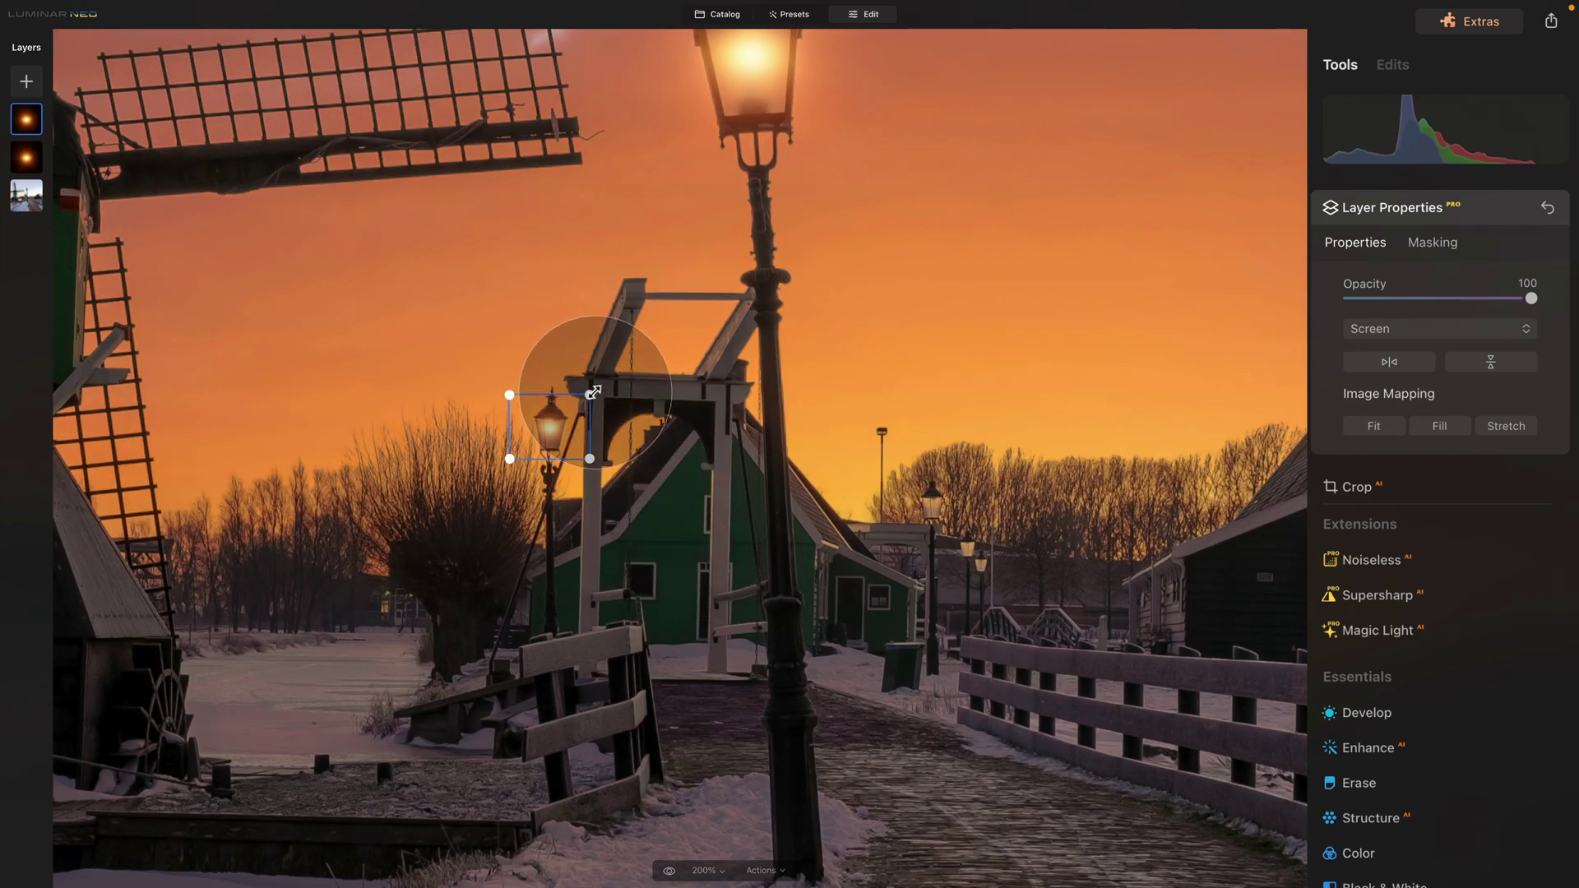
pyautogui.moveTo(590, 395); pyautogui.dragTo(569, 432)
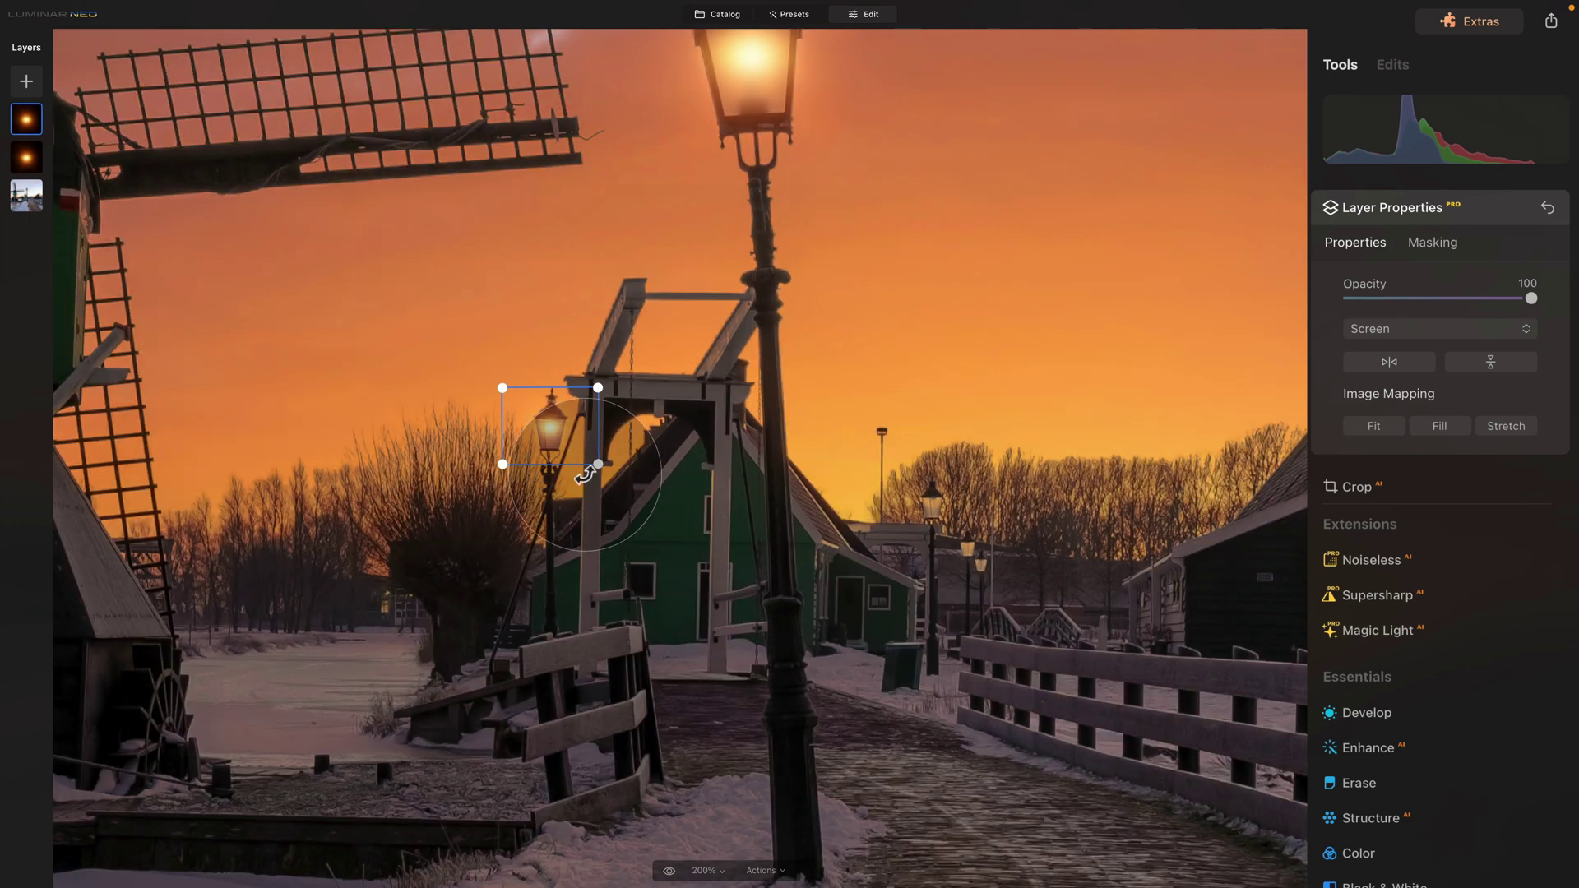
pyautogui.moveTo(554, 429); pyautogui.dragTo(555, 428)
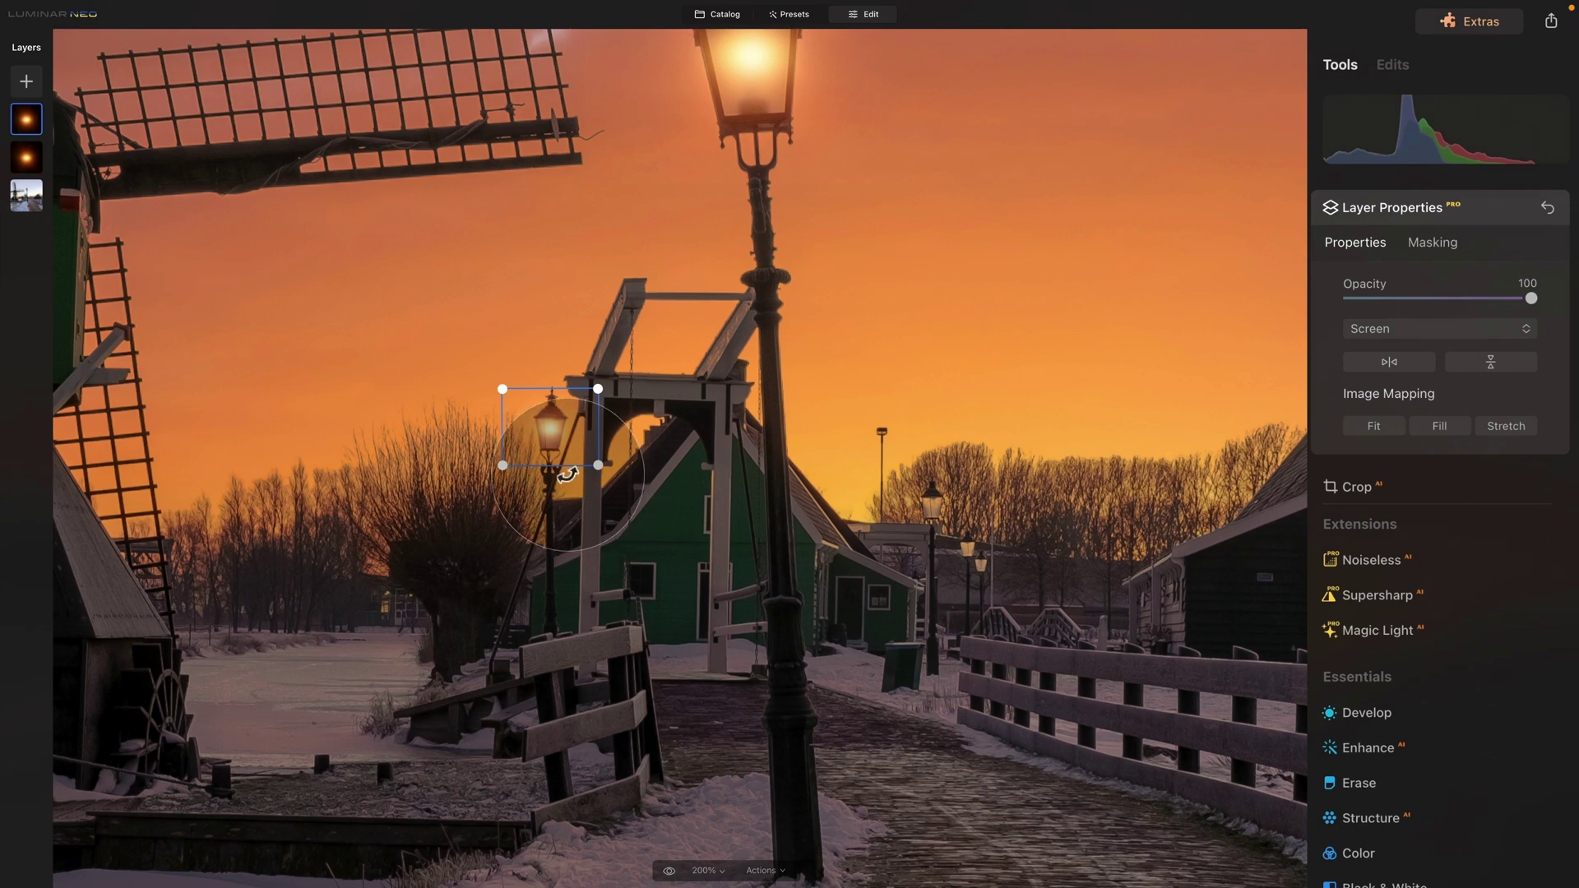
# Duplicate the drawbridge lantern's glow layer and move the copy onto the nearest distant lamp behind the green house.
pyautogui.rightClick(30, 125)
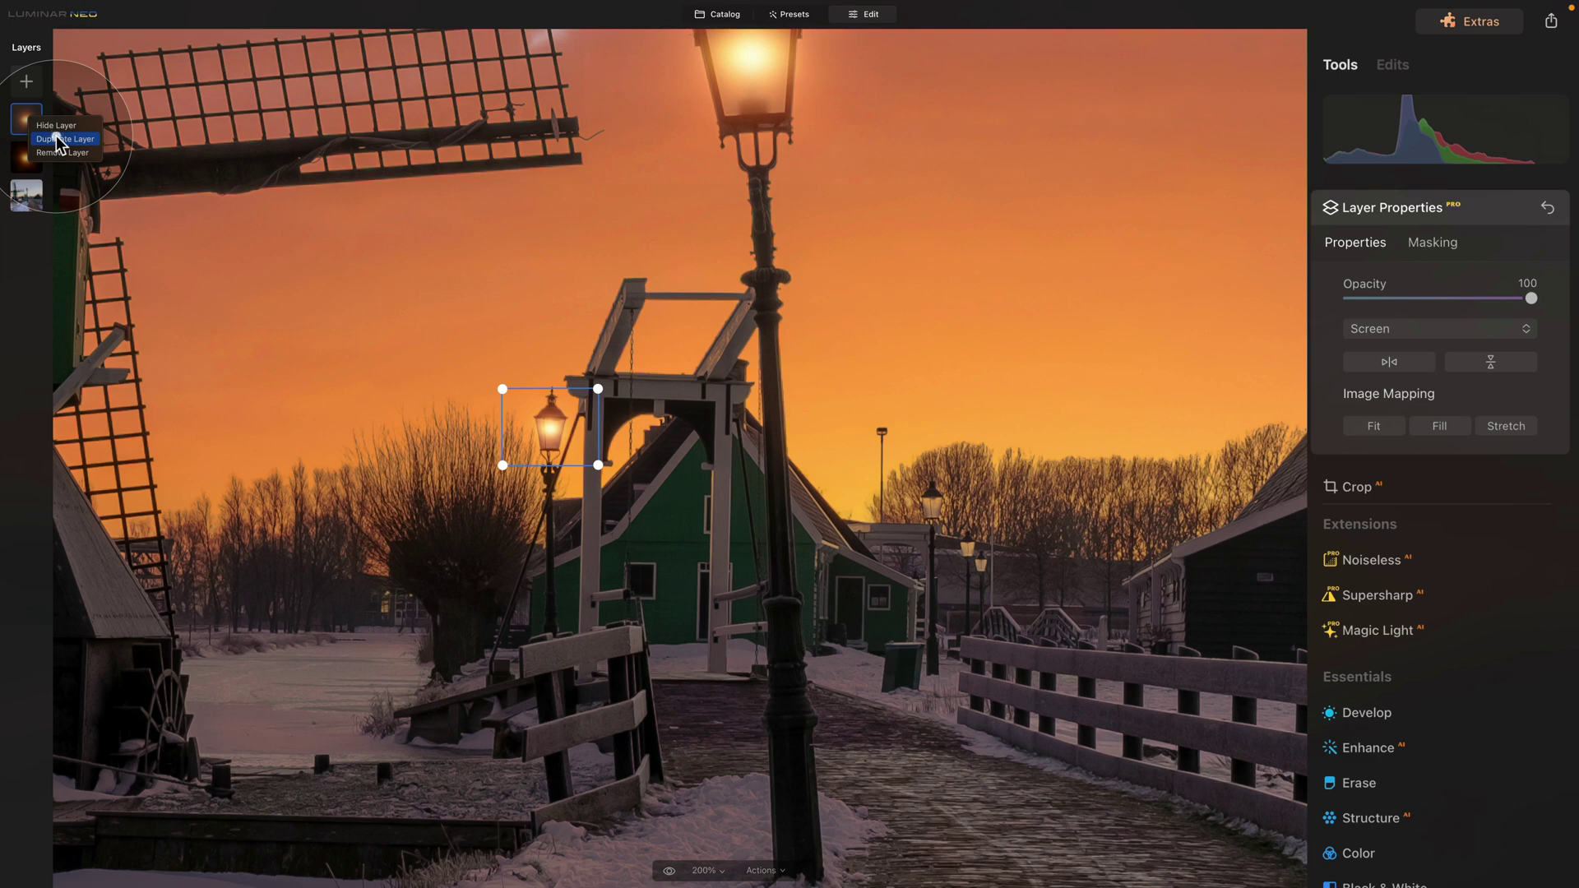
pyautogui.click(58, 140)
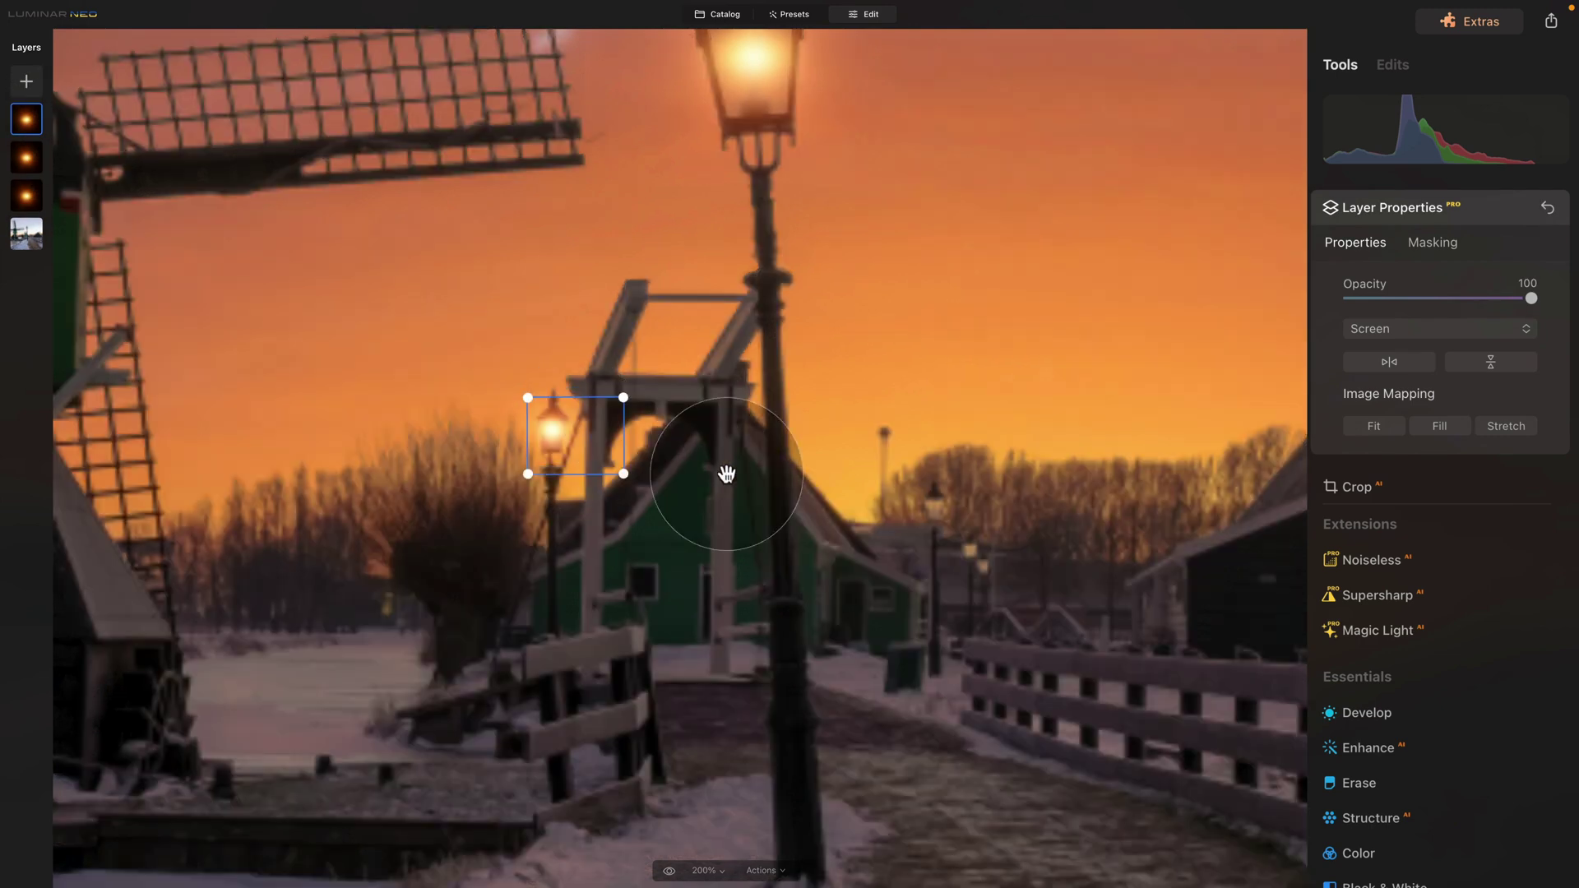
pyautogui.moveTo(589, 450); pyautogui.dragTo(944, 520)
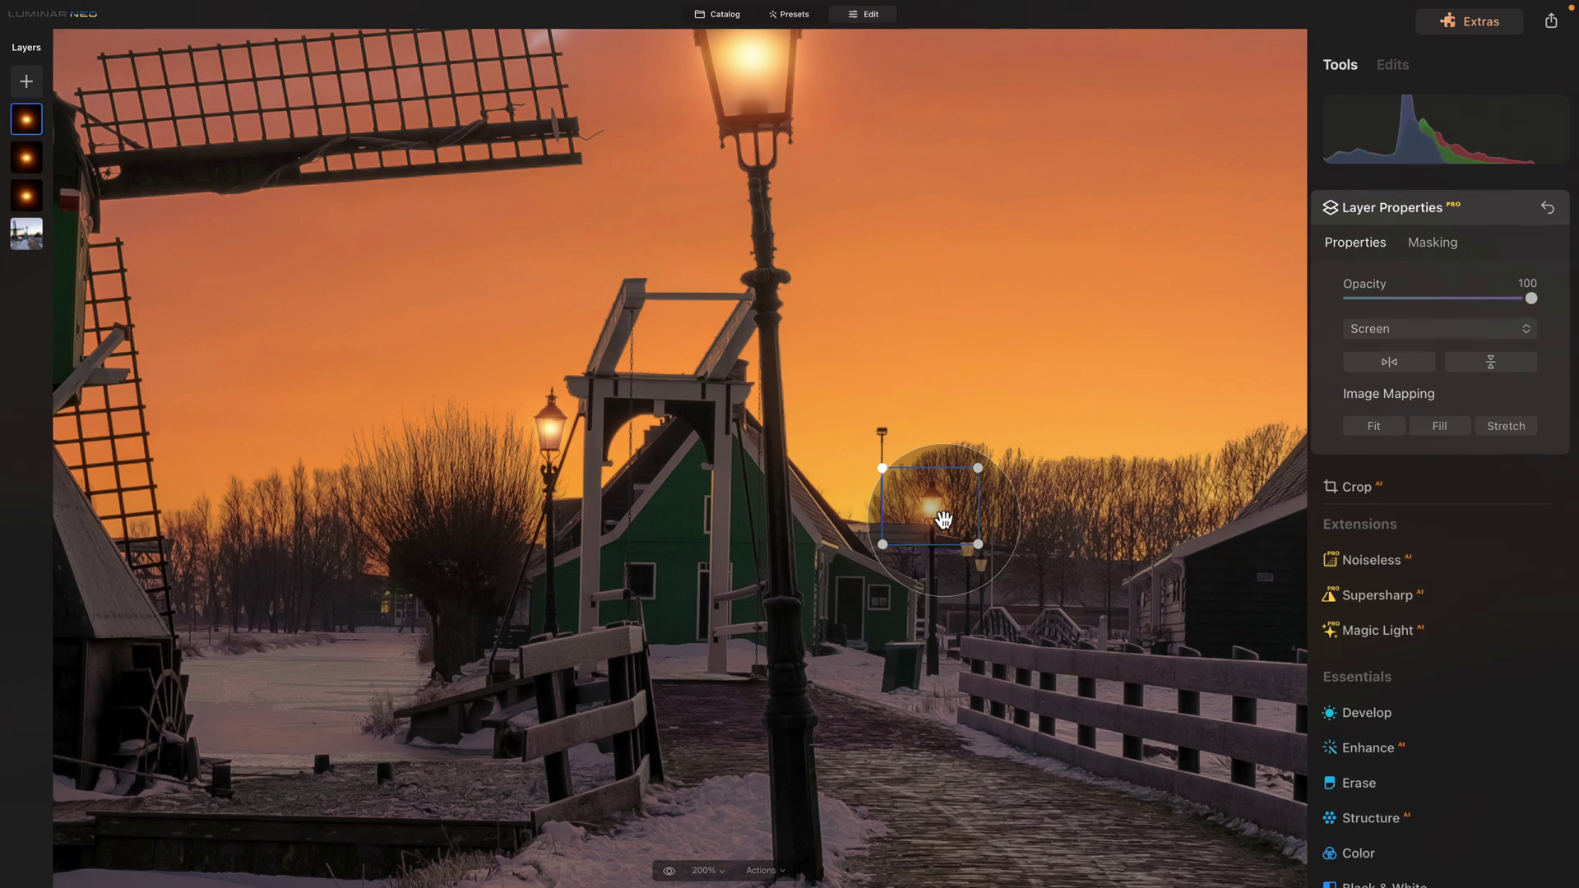
# Shrink the copied glow to fit the nearest distant lamp and centre it on the lantern.
pyautogui.press('super+equal')
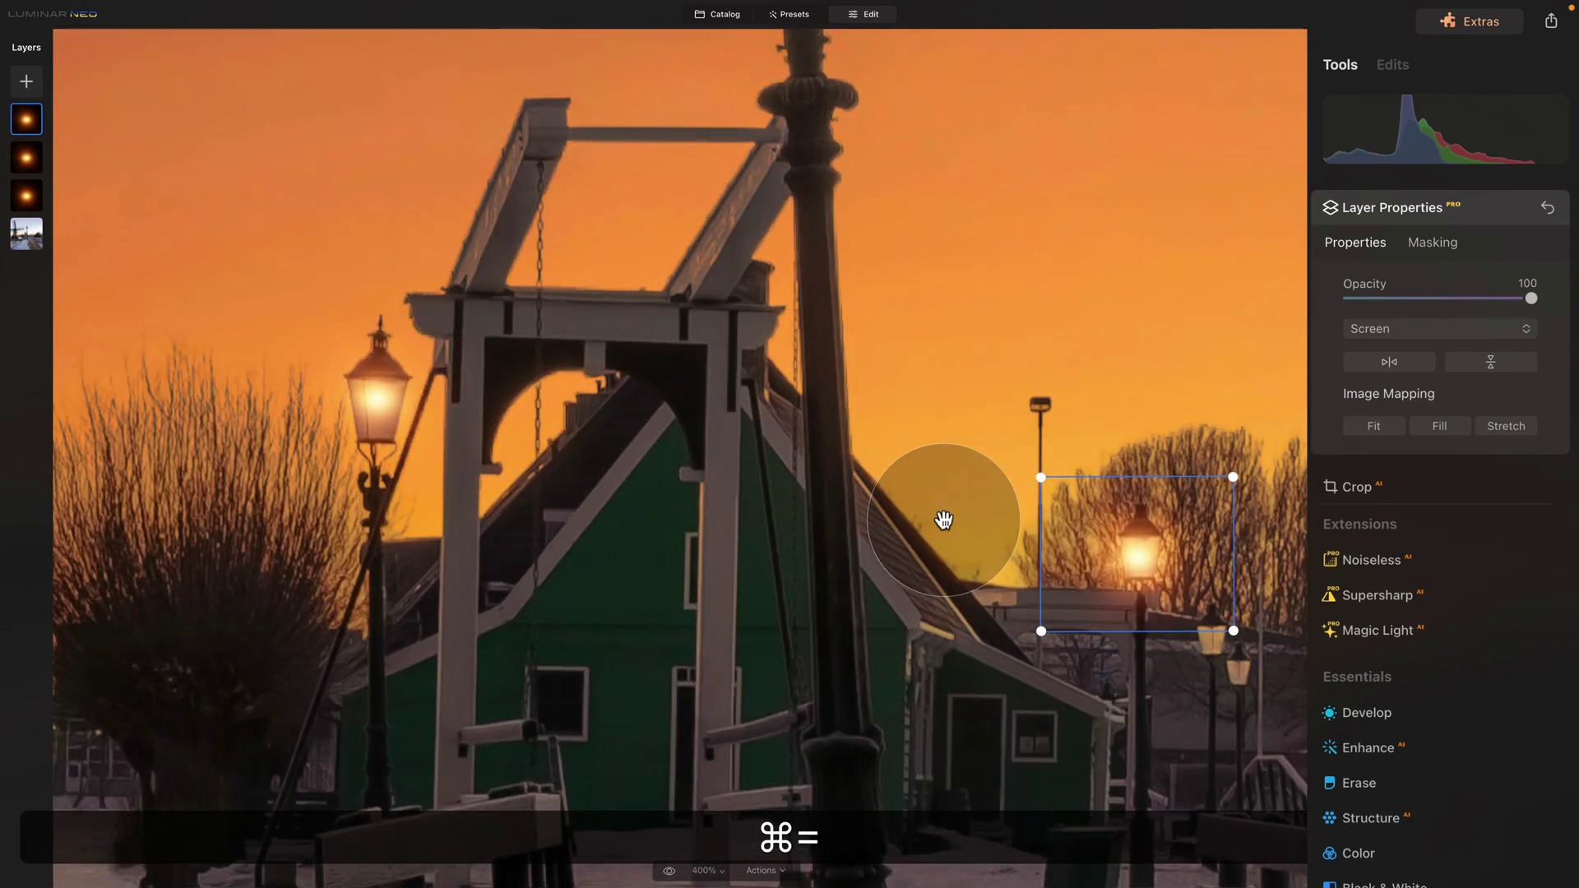
pyautogui.moveTo(941, 593); pyautogui.dragTo(399, 458)
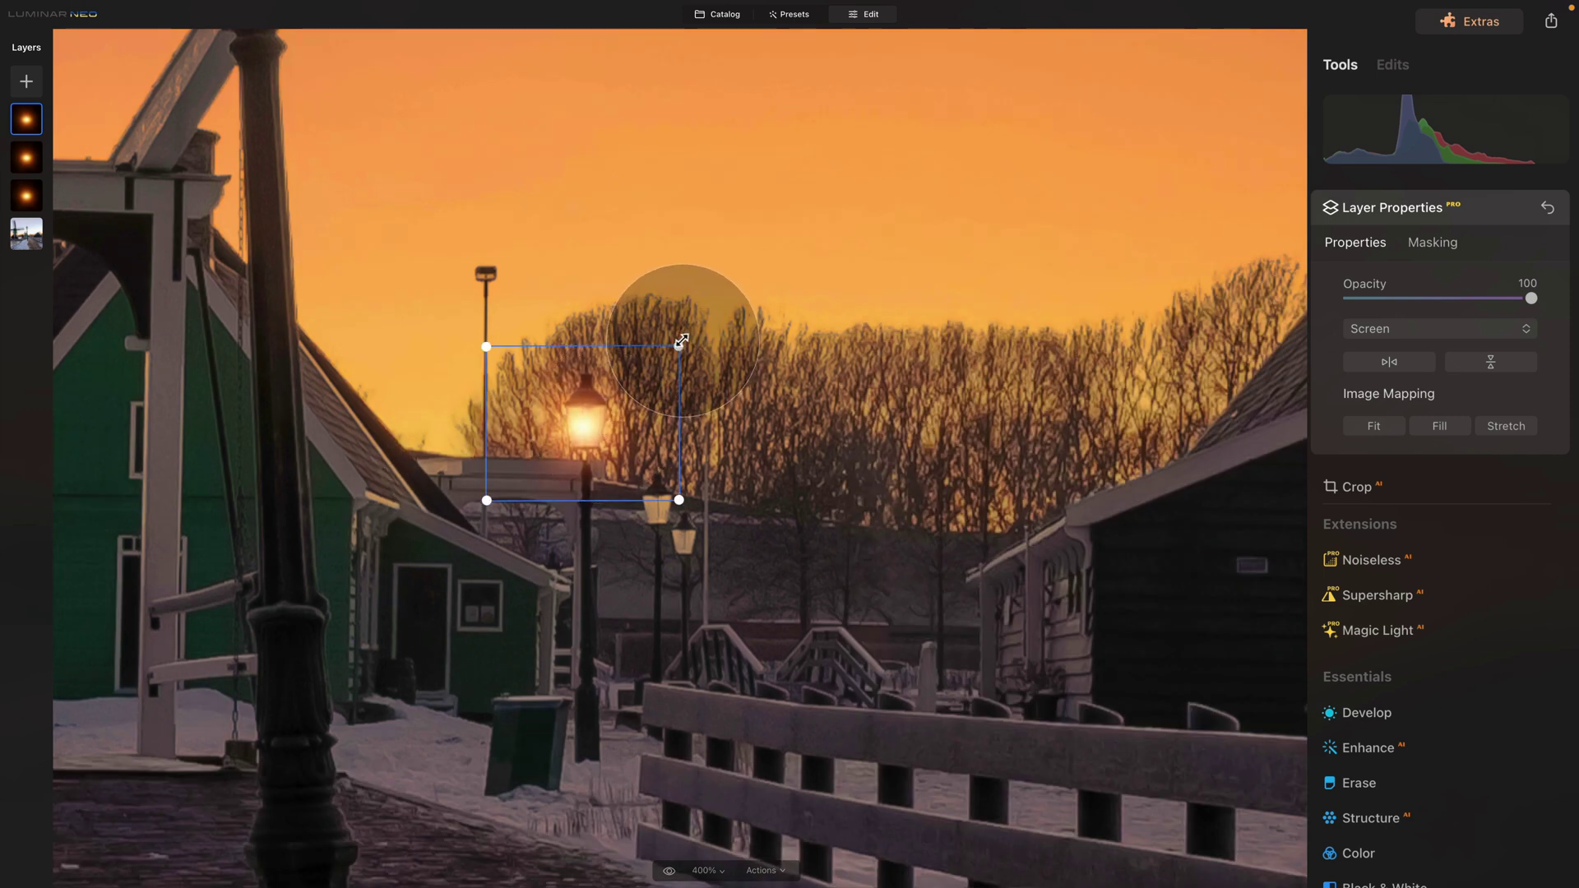
pyautogui.moveTo(681, 345); pyautogui.dragTo(614, 395)
pyautogui.moveTo(543, 460); pyautogui.dragTo(592, 425)
pyautogui.moveTo(647, 368); pyautogui.dragTo(627, 383)
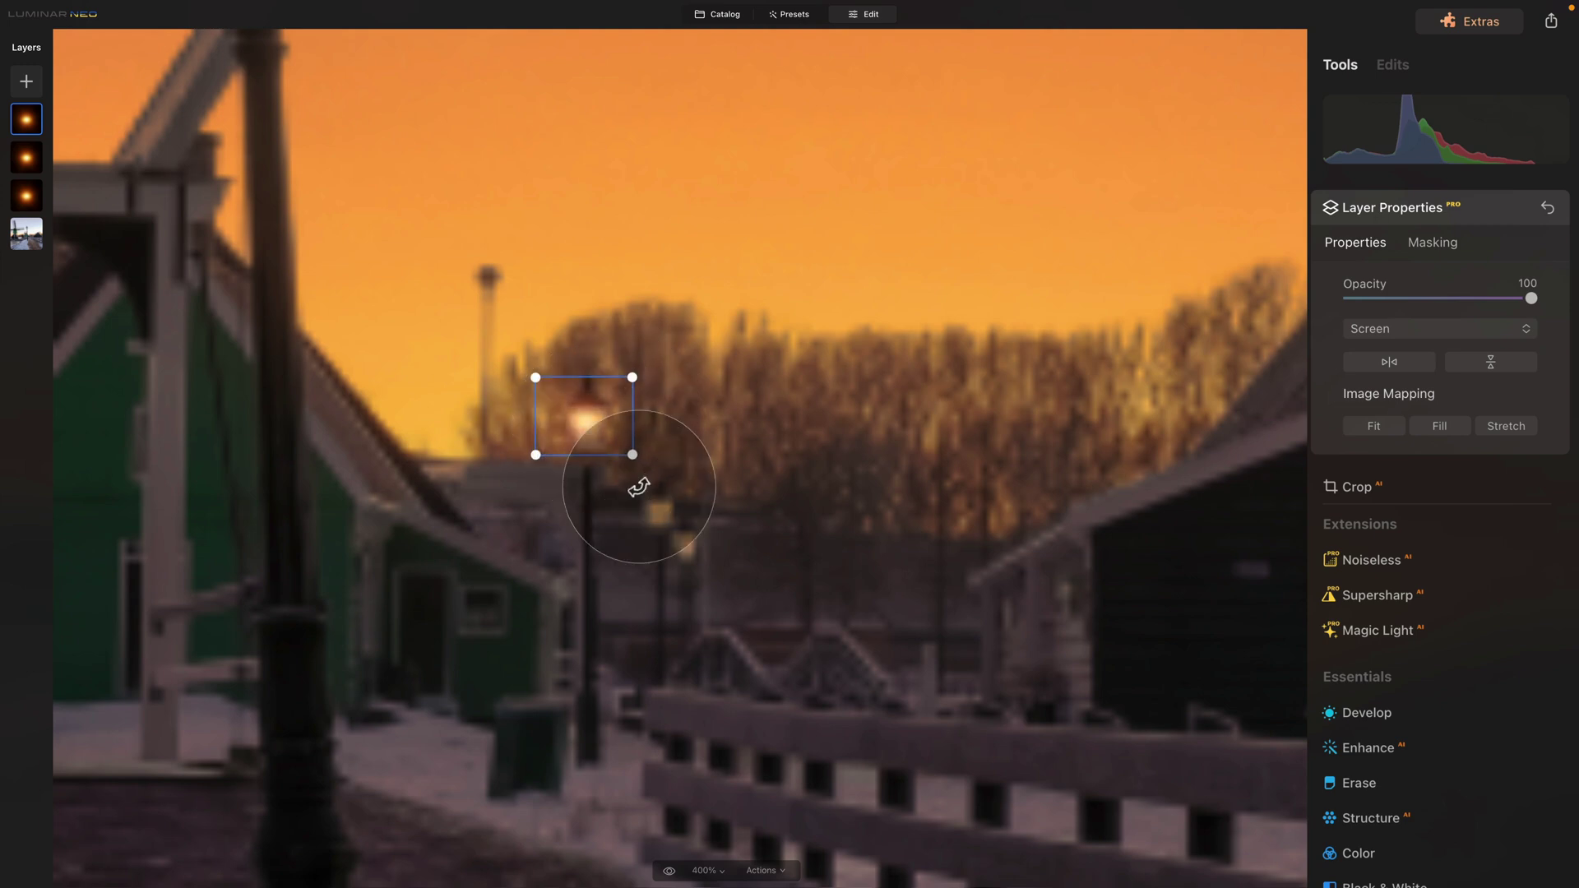
pyautogui.moveTo(586, 421); pyautogui.dragTo(591, 422)
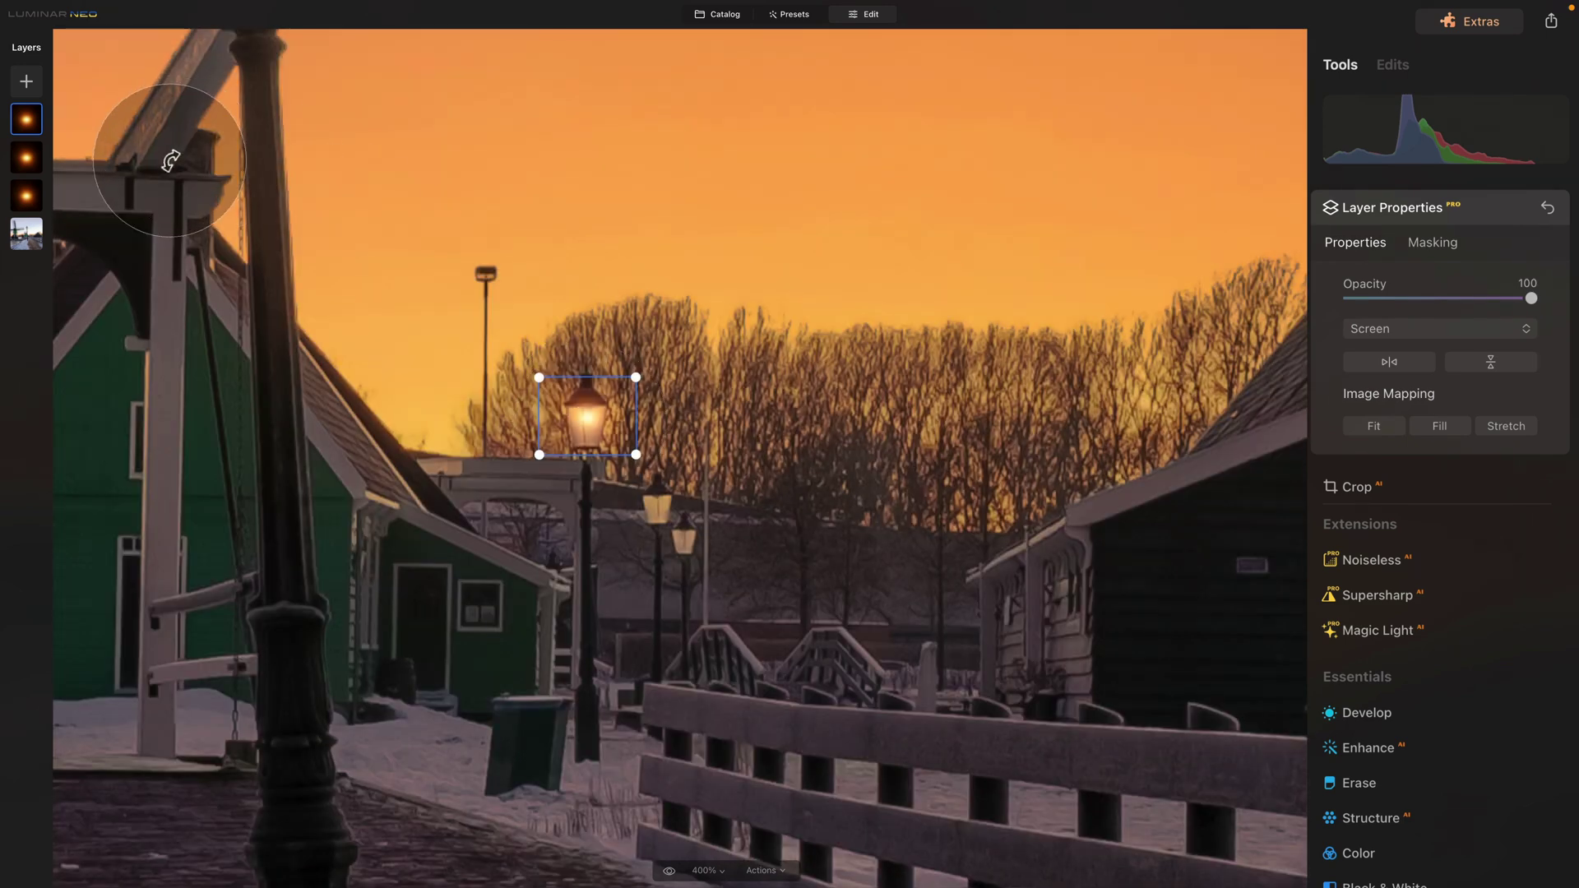
# Duplicate the nearest distant lamp's glow layer twice, then move the uppermost copy onto the middle distant lamp and shrink it to fit.
pyautogui.rightClick(33, 125)
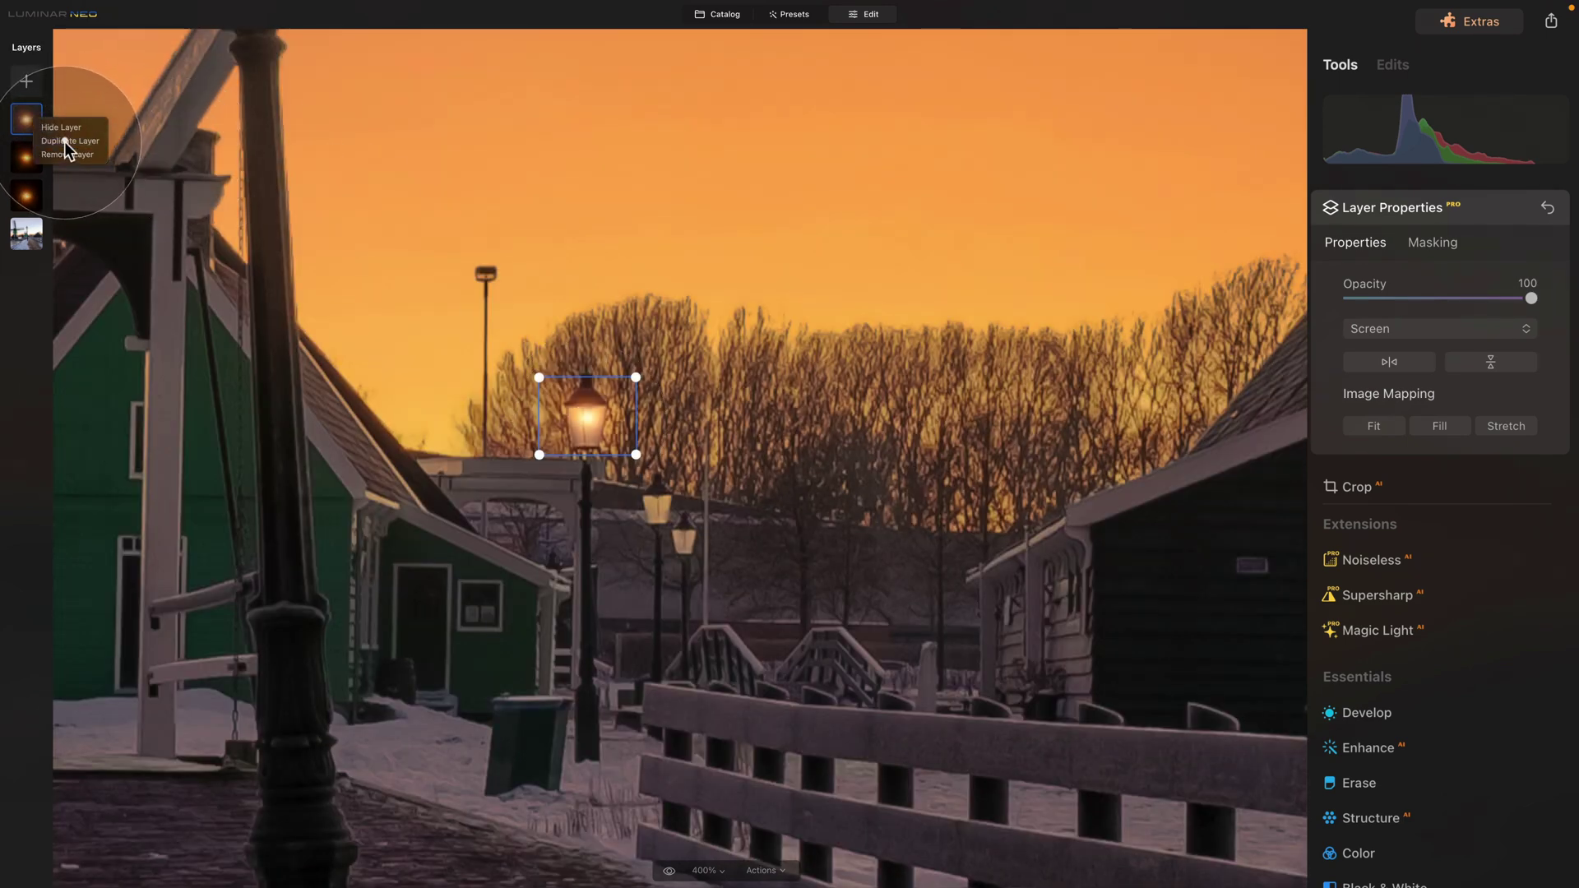
pyautogui.click(66, 141)
pyautogui.rightClick(25, 123)
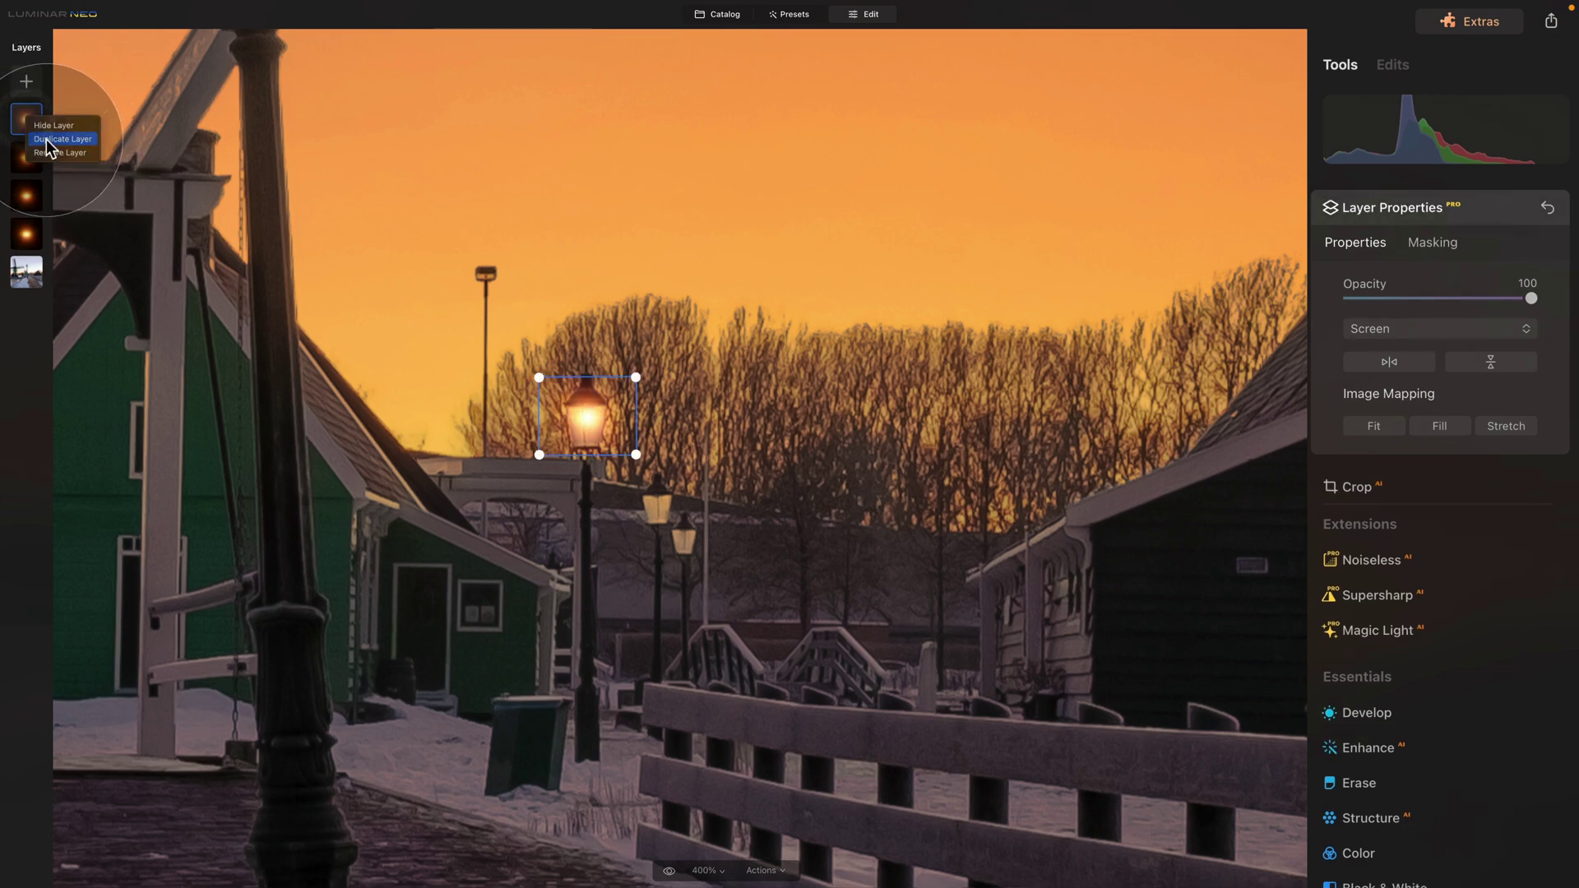
pyautogui.click(47, 141)
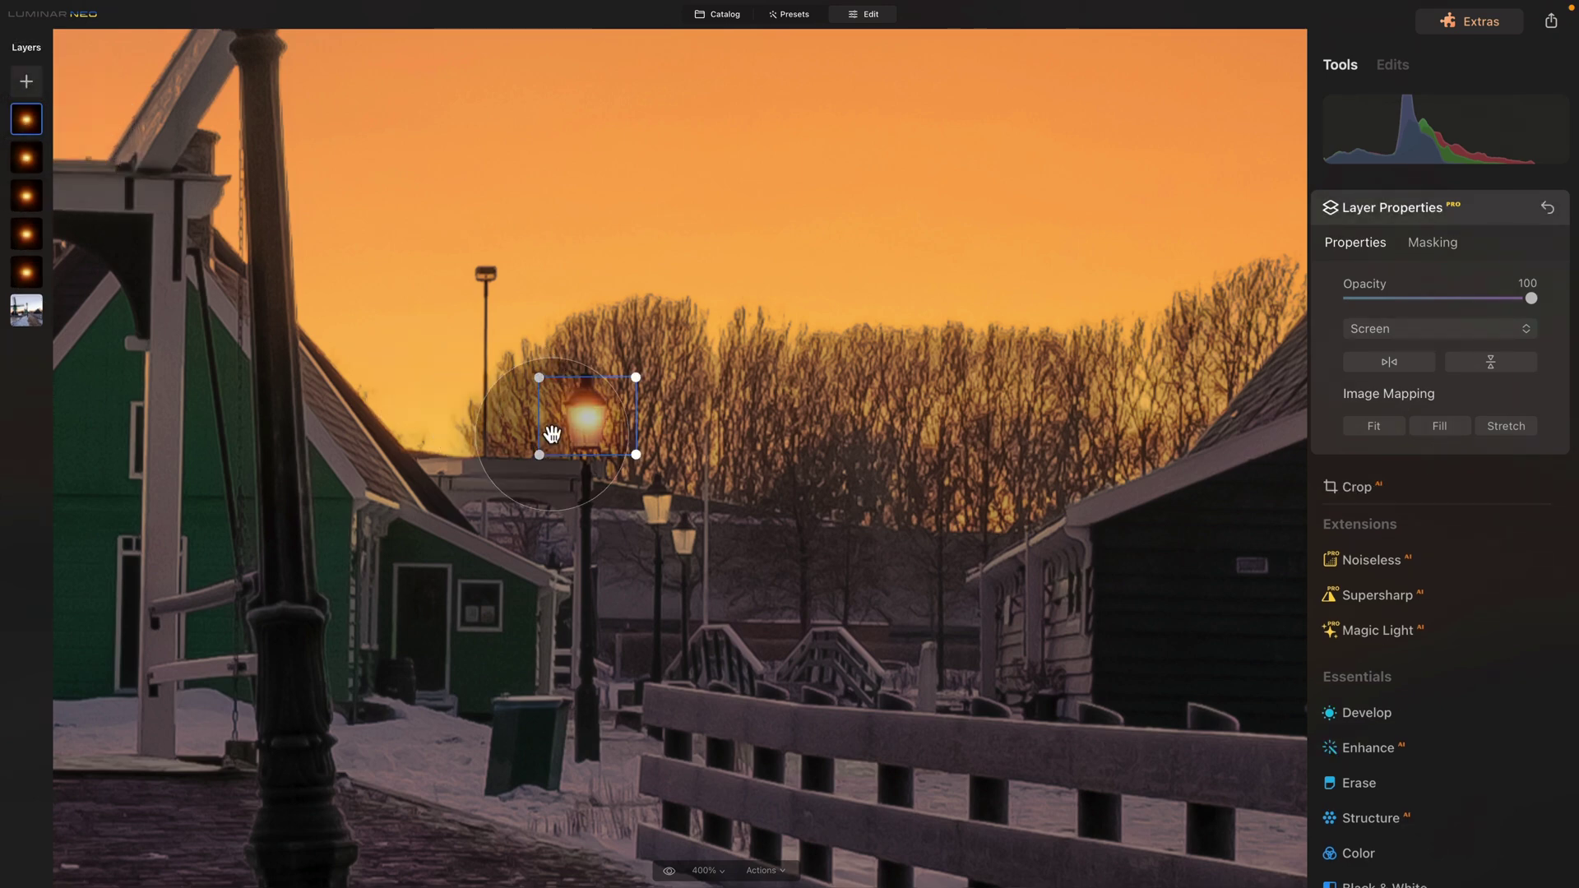
pyautogui.moveTo(551, 434); pyautogui.dragTo(655, 491)
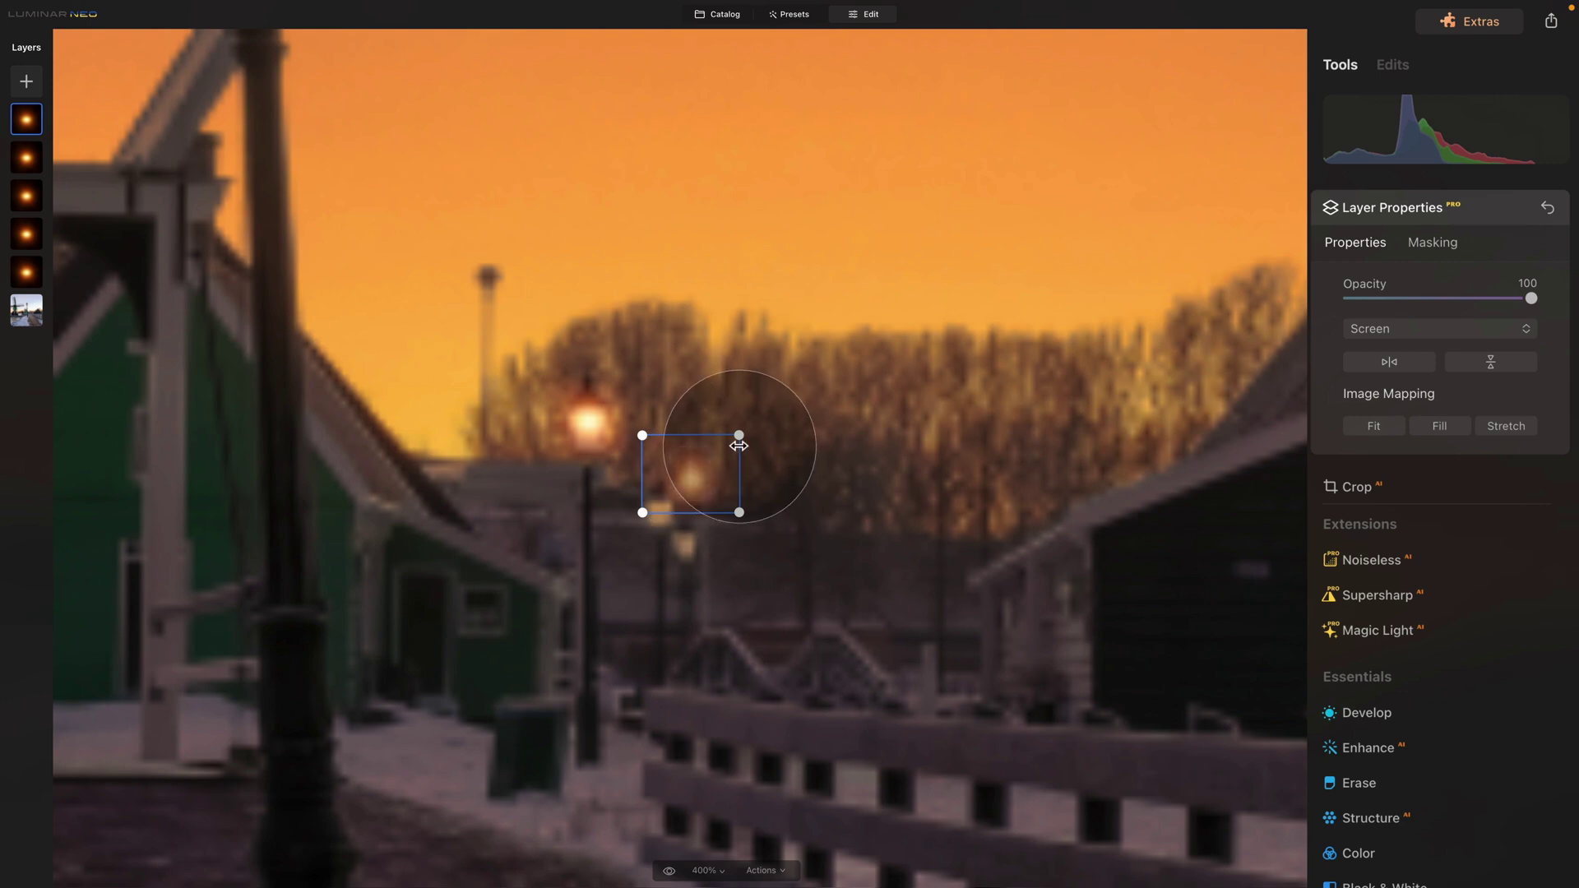
pyautogui.moveTo(738, 437); pyautogui.dragTo(655, 515)
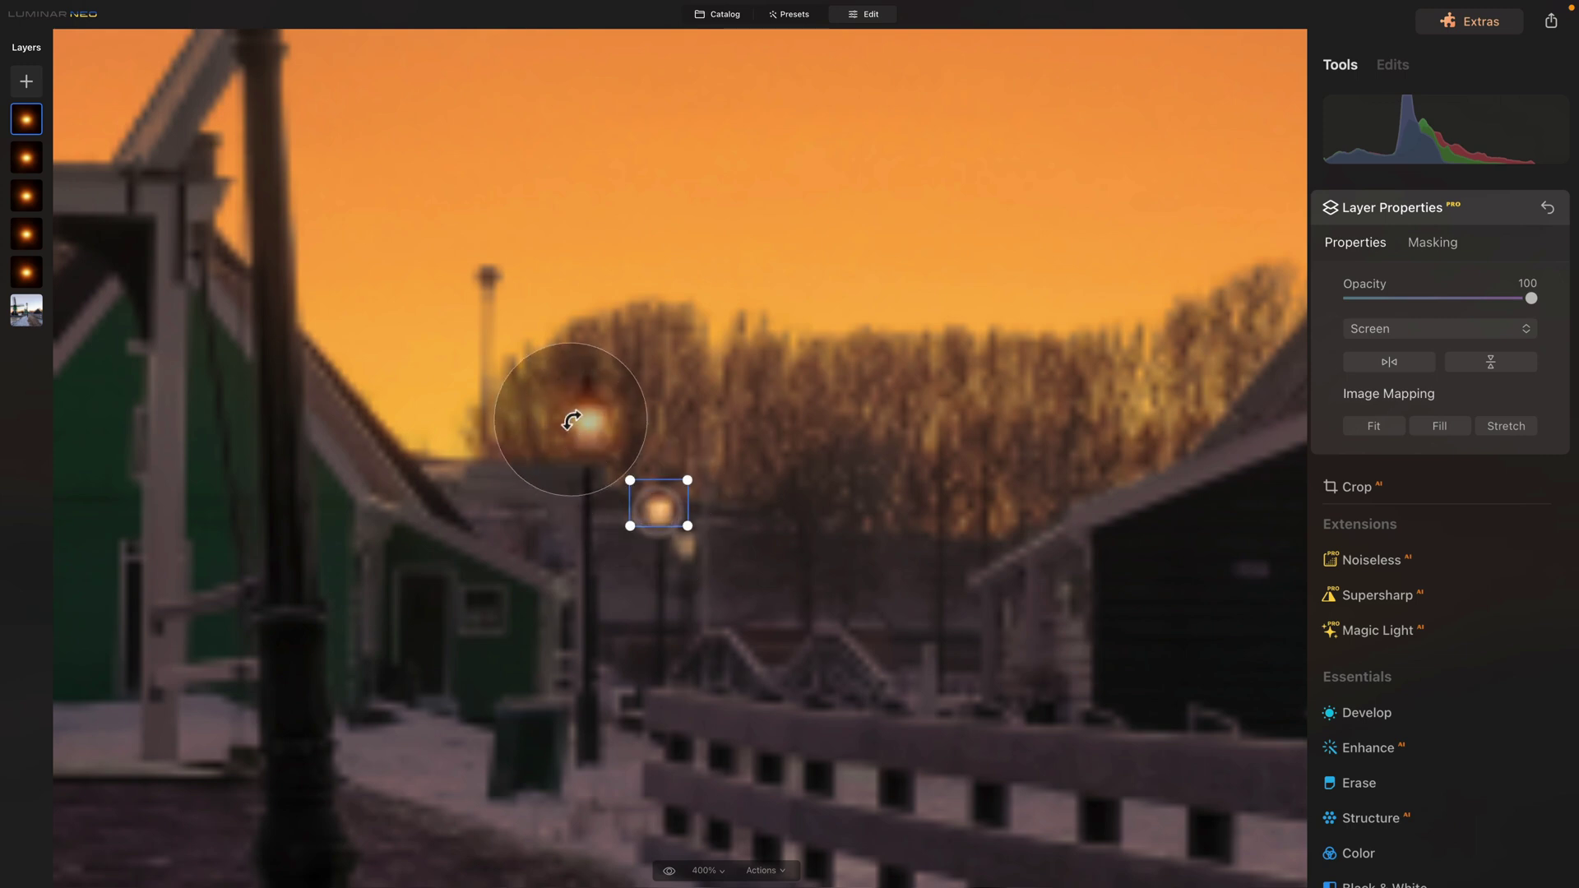
# Move the second copied glow layer onto the farthest lamp and shrink it until it is centred on that lantern.
pyautogui.click(27, 157)
pyautogui.moveTo(639, 382); pyautogui.dragTo(661, 533)
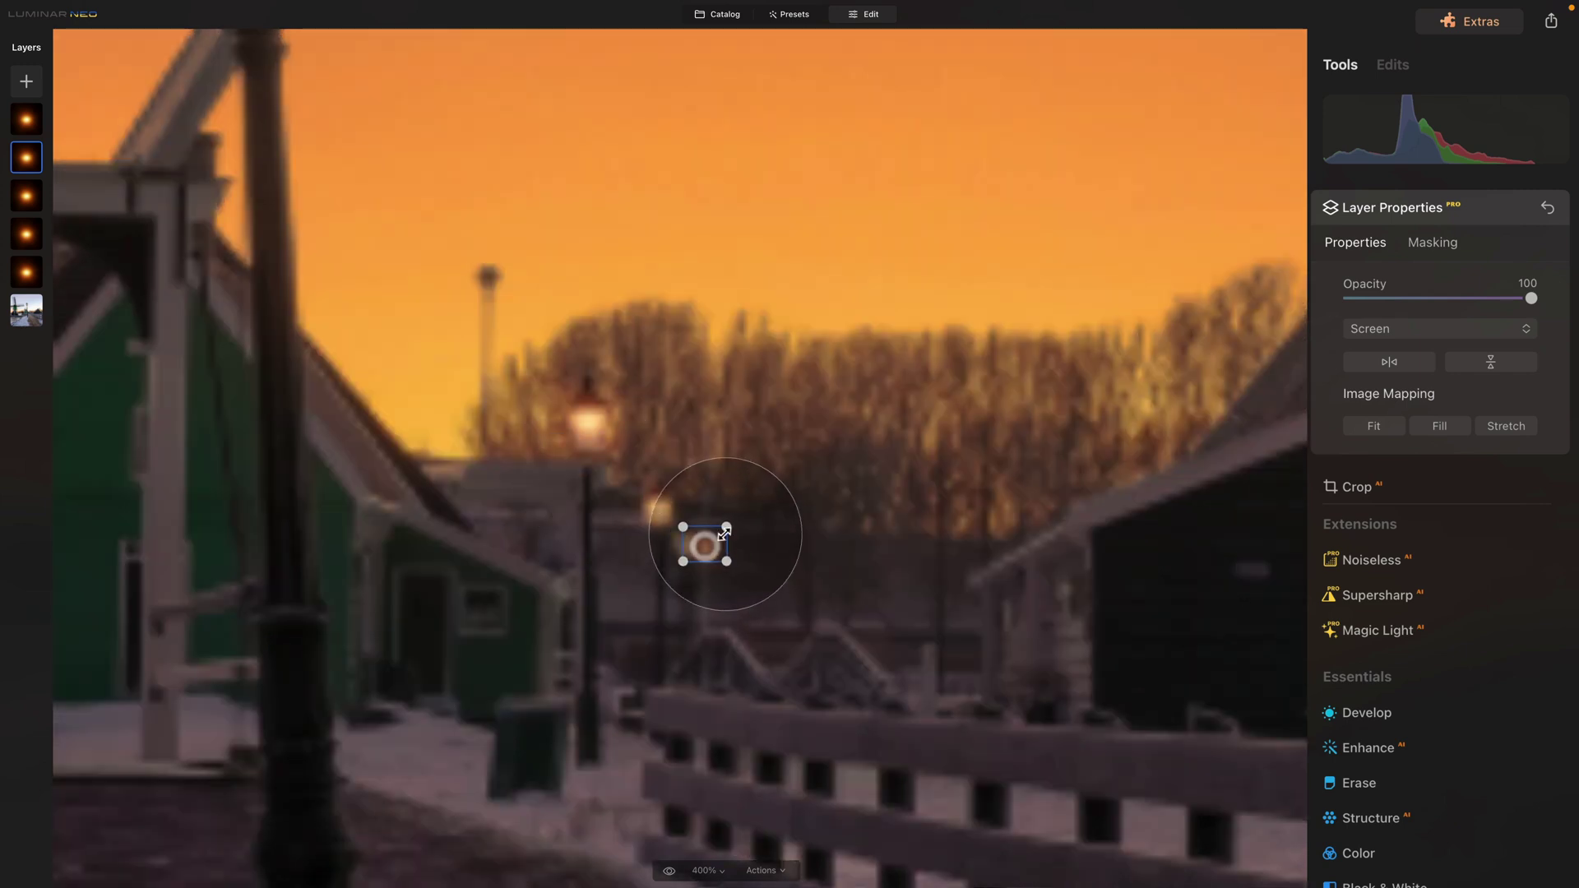
pyautogui.moveTo(706, 545); pyautogui.dragTo(696, 548)
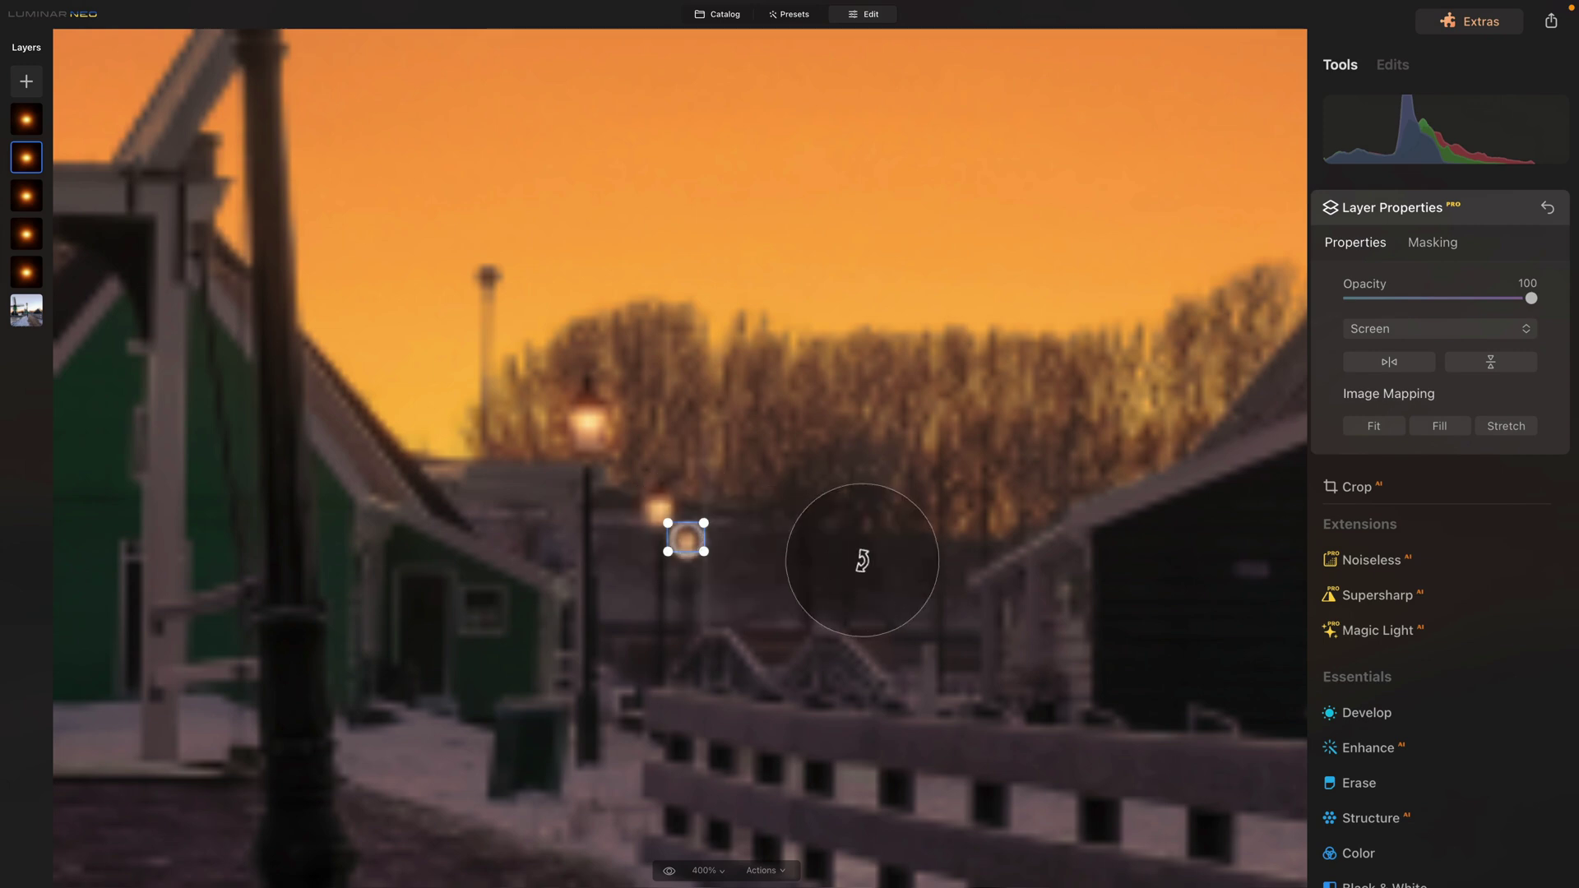
pyautogui.moveTo(687, 539); pyautogui.dragTo(685, 538)
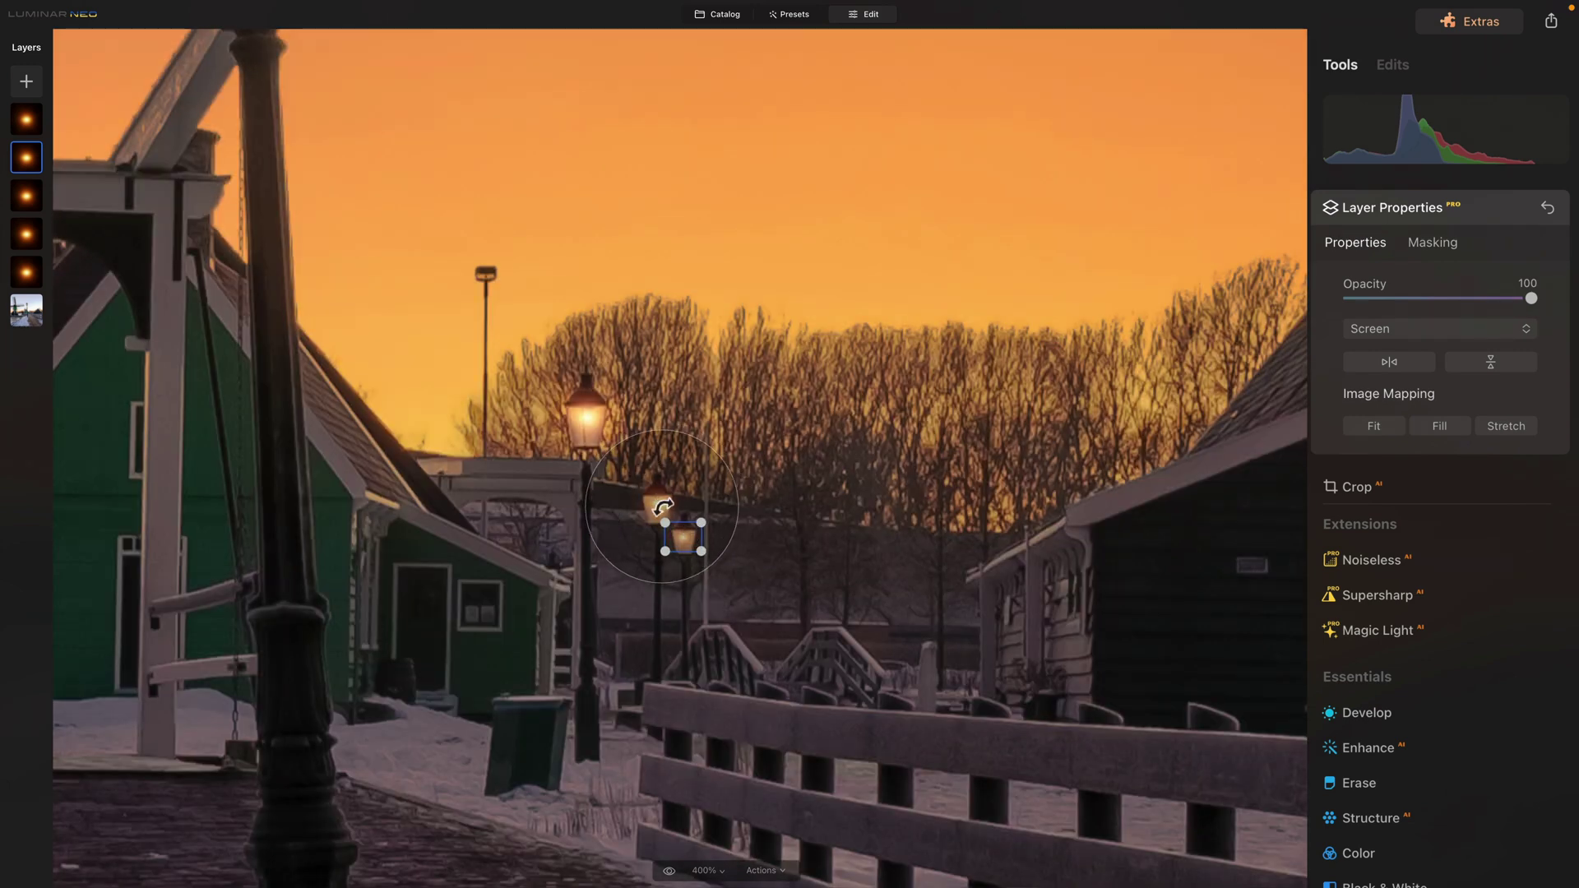
# Enlarge the nearest distant lamp's glow slightly, fit the whole photo to the screen and apply the layer's placement.
pyautogui.moveTo(661, 503); pyautogui.dragTo(644, 461)
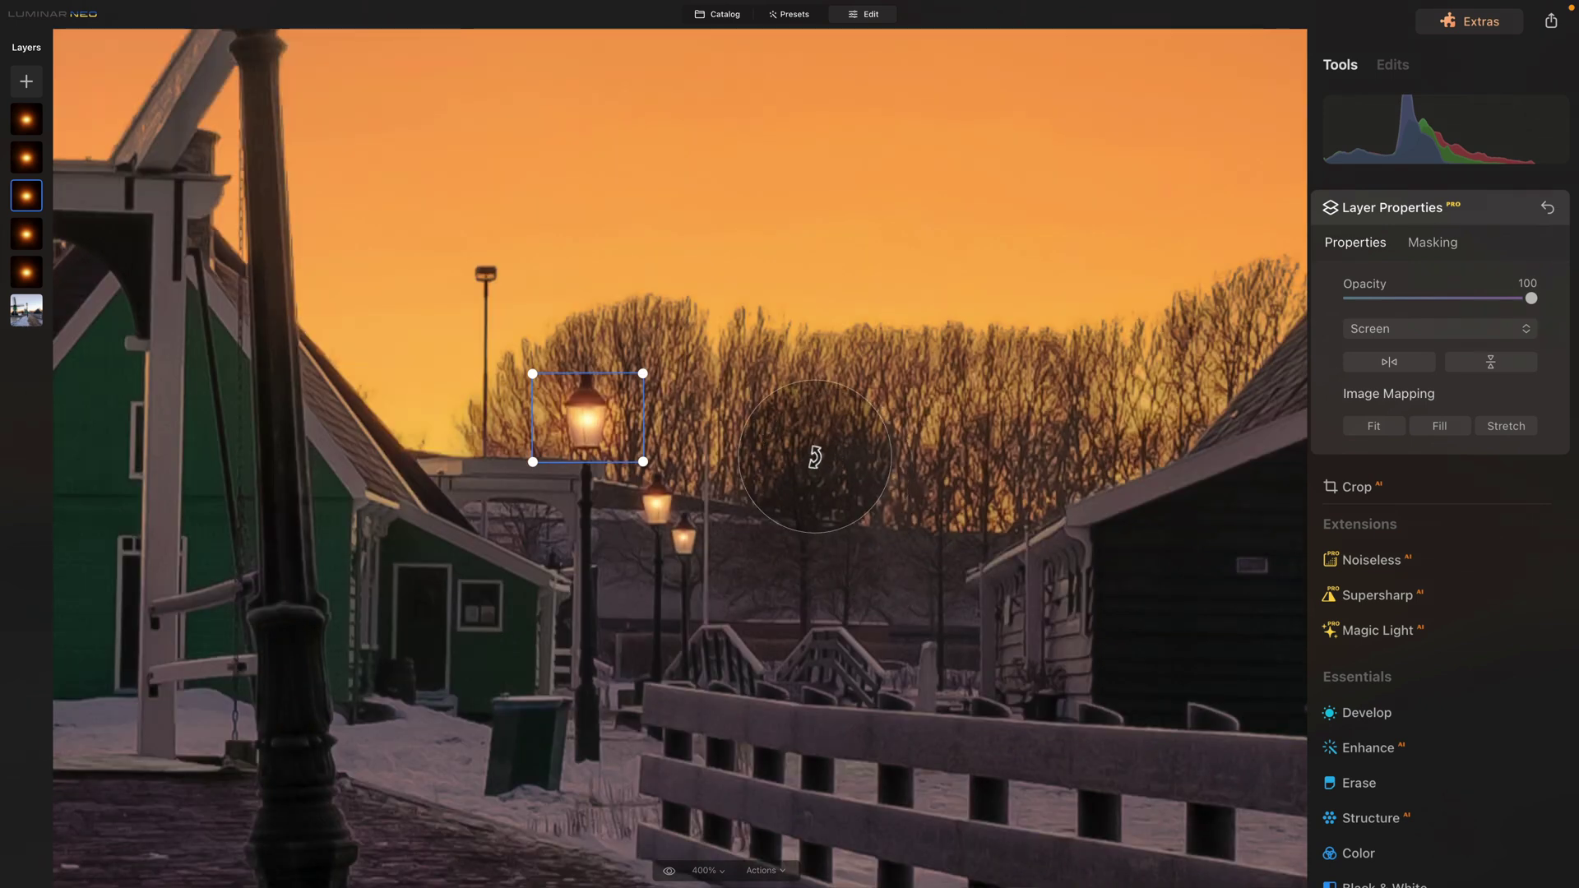
pyautogui.press('space')
pyautogui.hotkey('ctrl', '0')
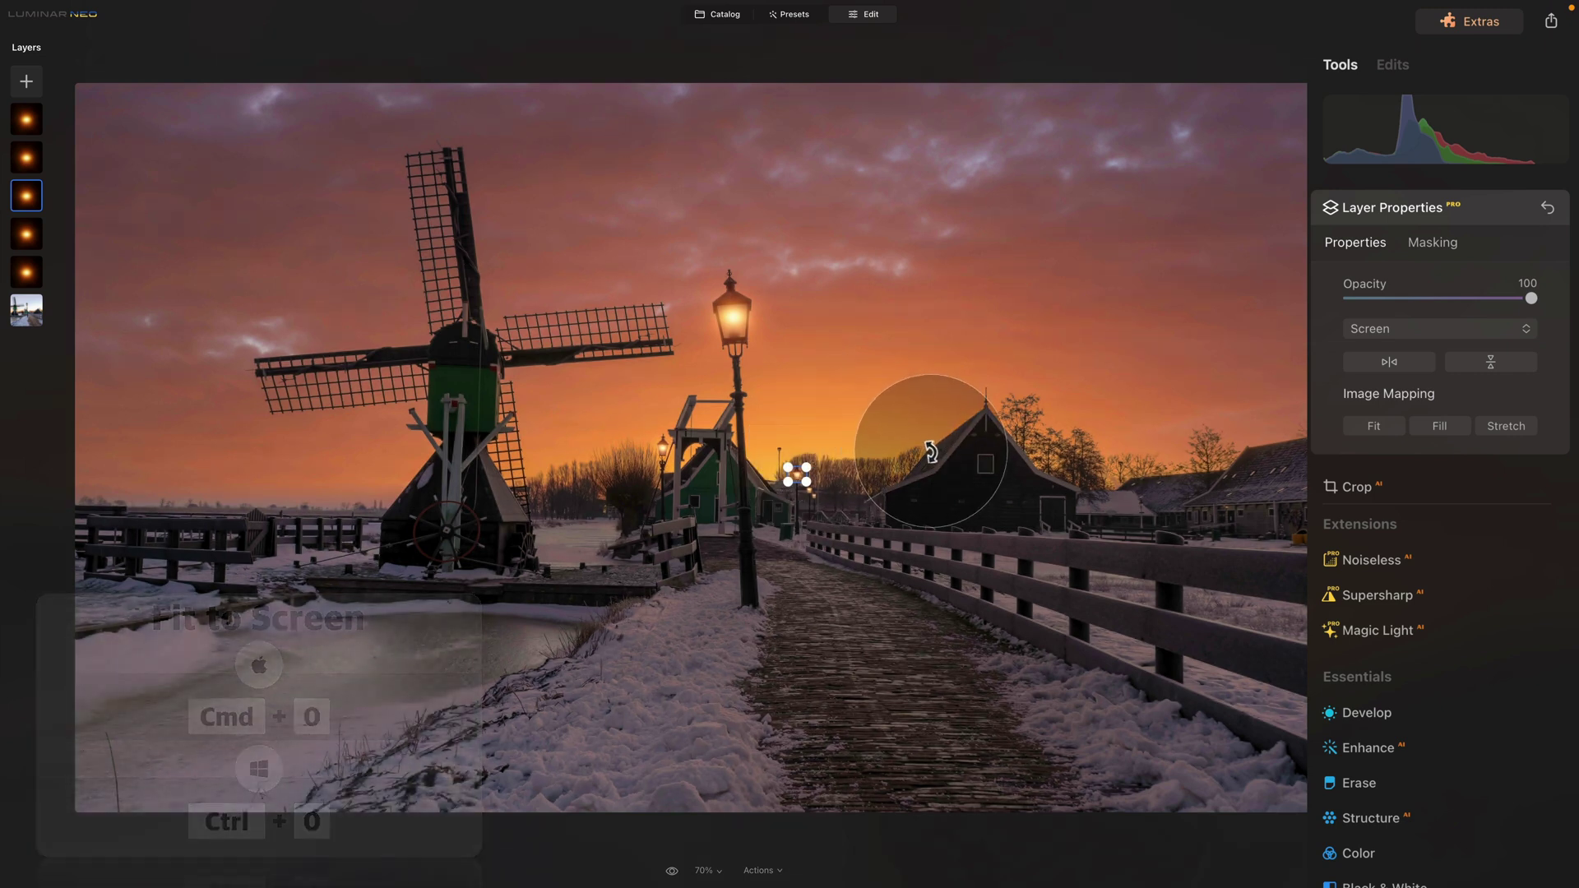
pyautogui.press('Return')
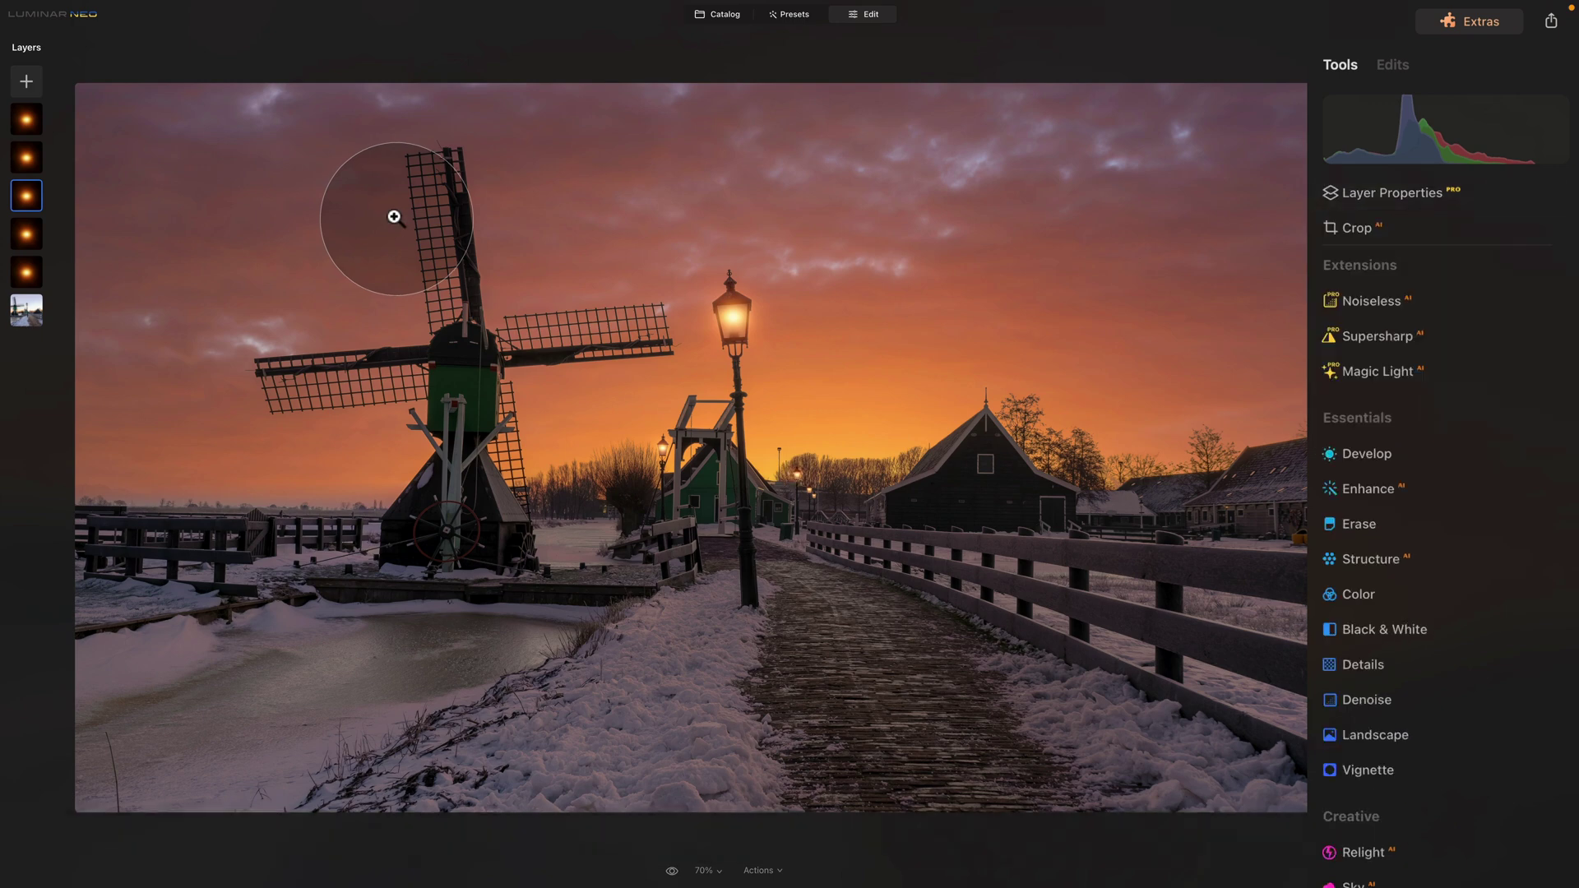
# Compare the edited windmill photo with the original.
pyautogui.click(674, 872)
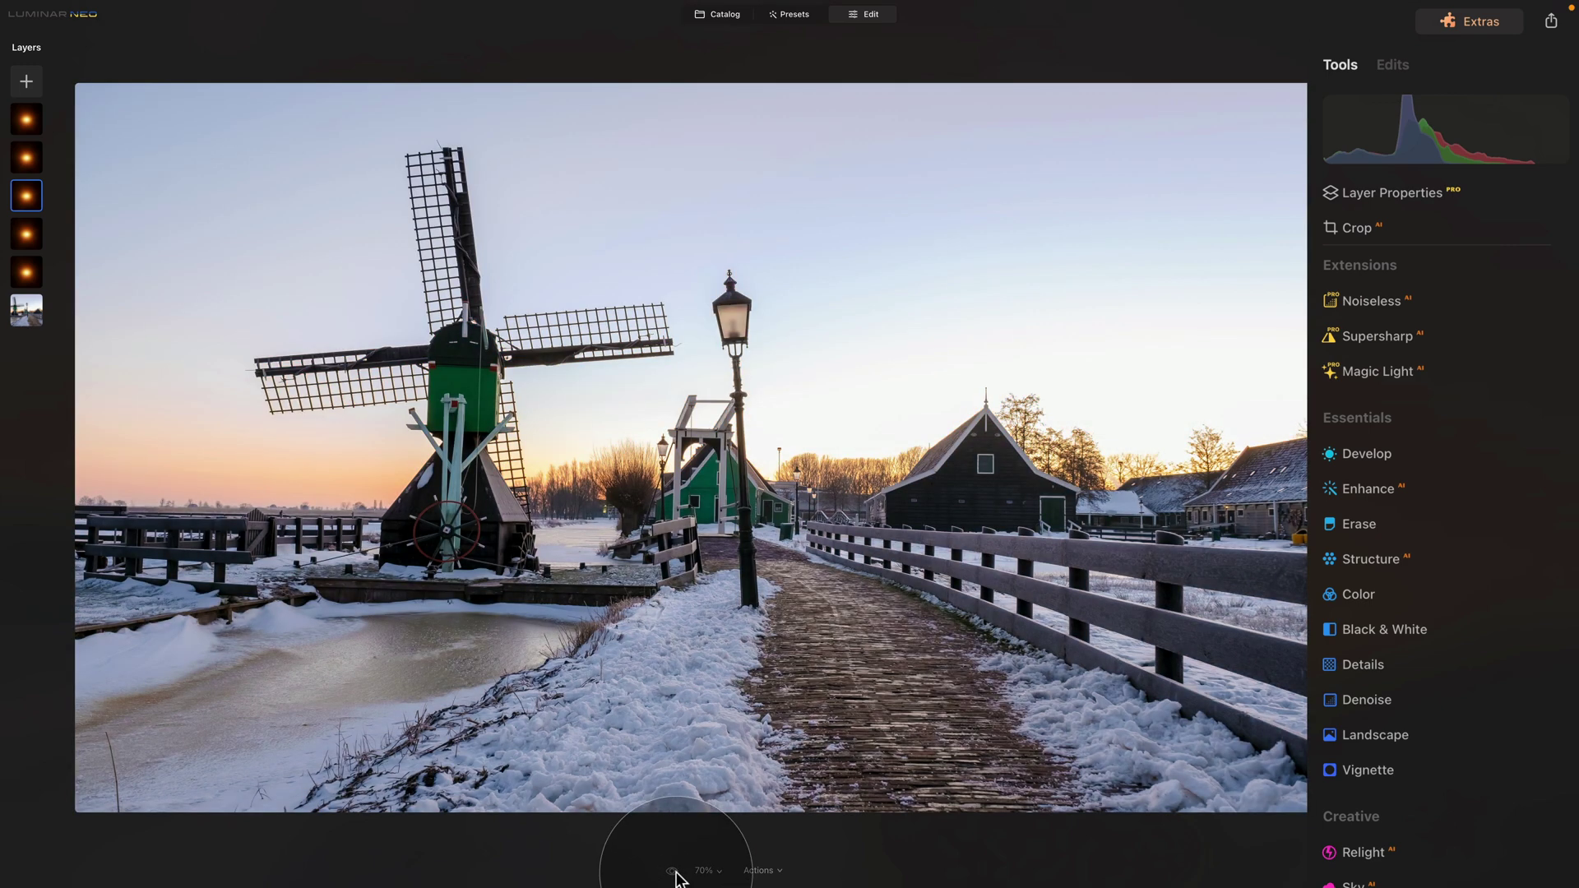
pyautogui.click(673, 871)
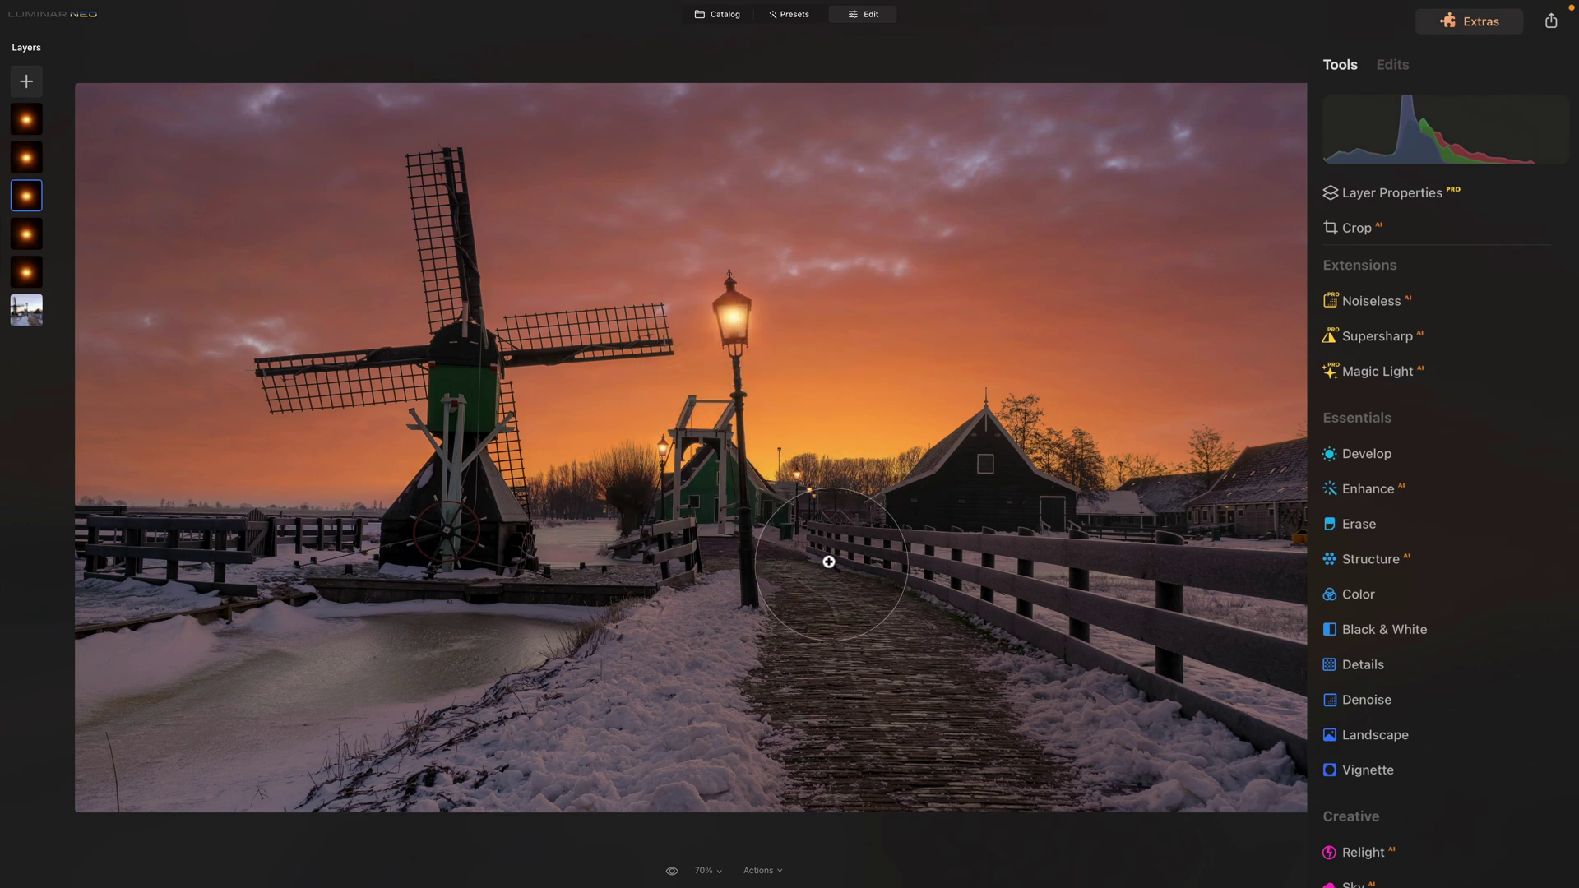
pyautogui.click(823, 354)
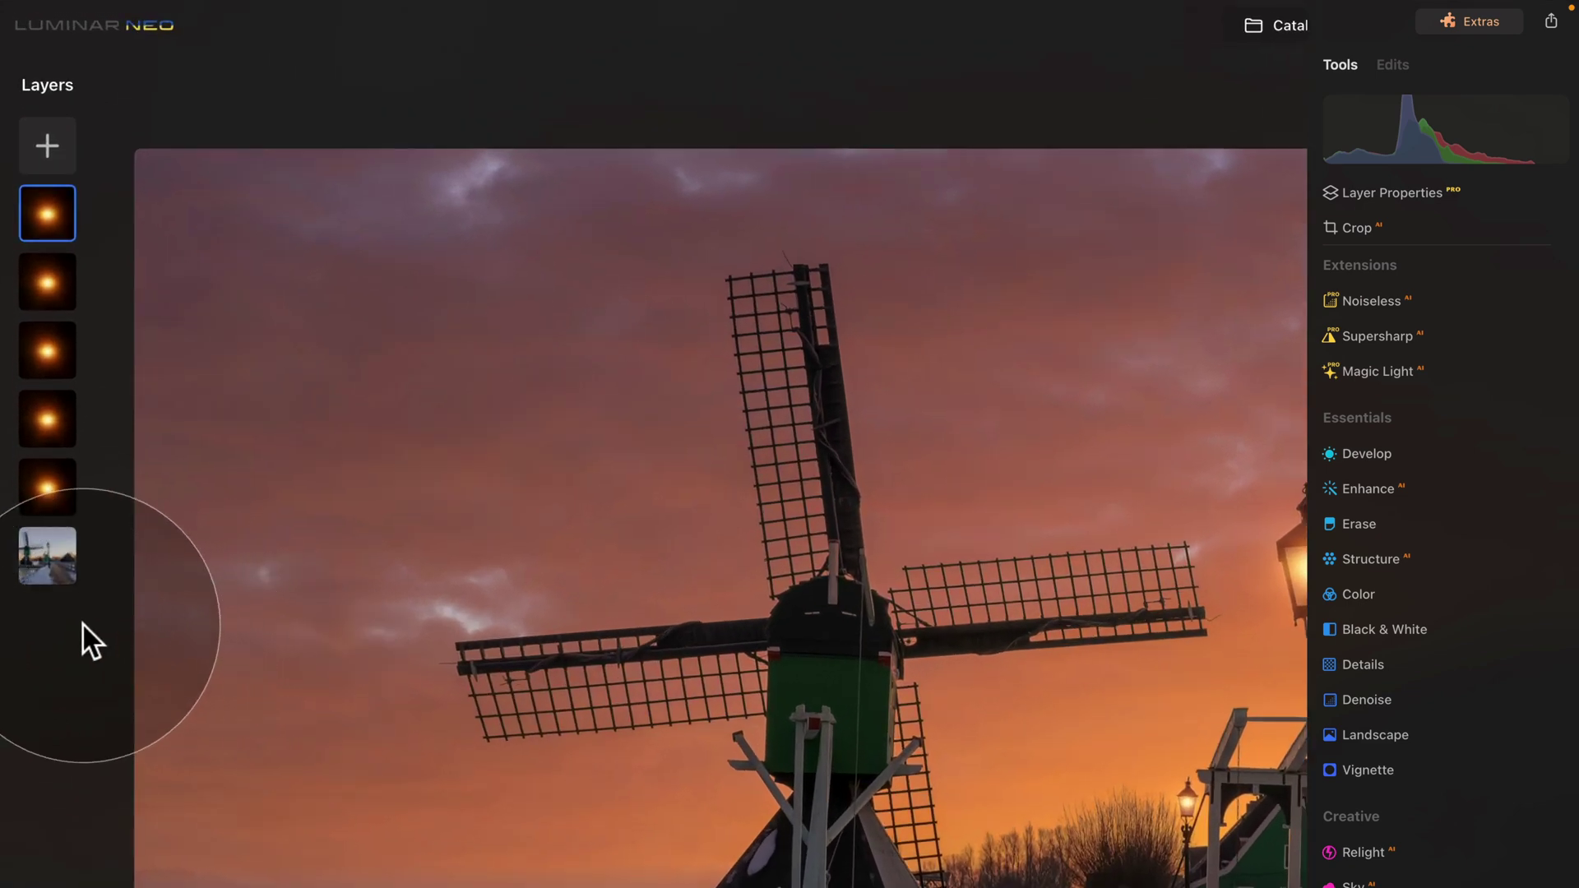
# Start loading an image for a new layer and open the Overlays folder within E52 - Winter Photography.
pyautogui.click(47, 144)
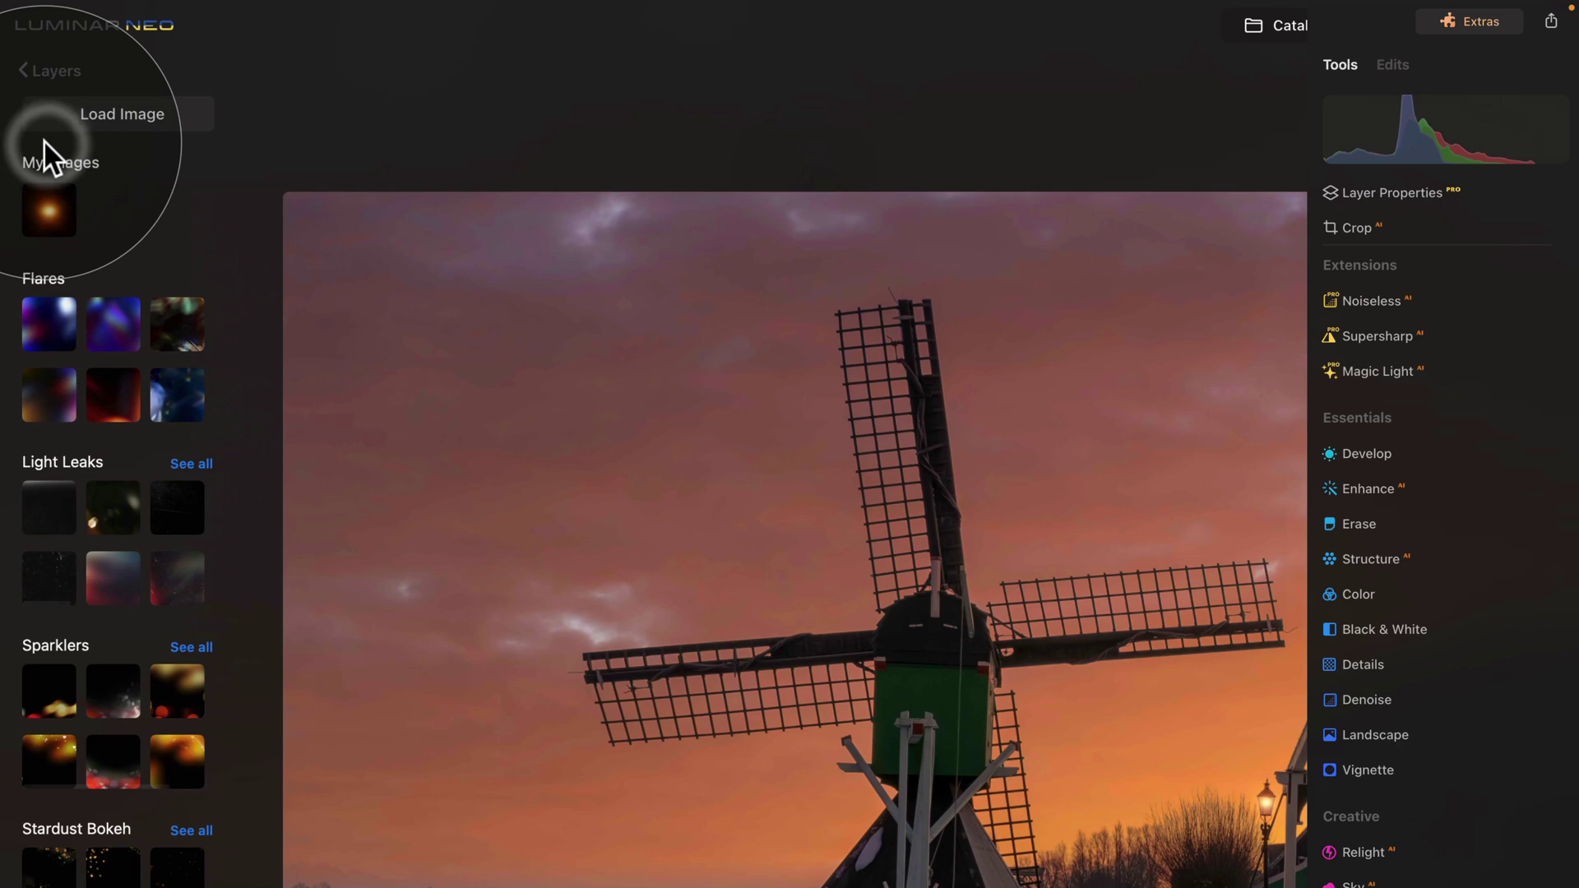
pyautogui.click(121, 111)
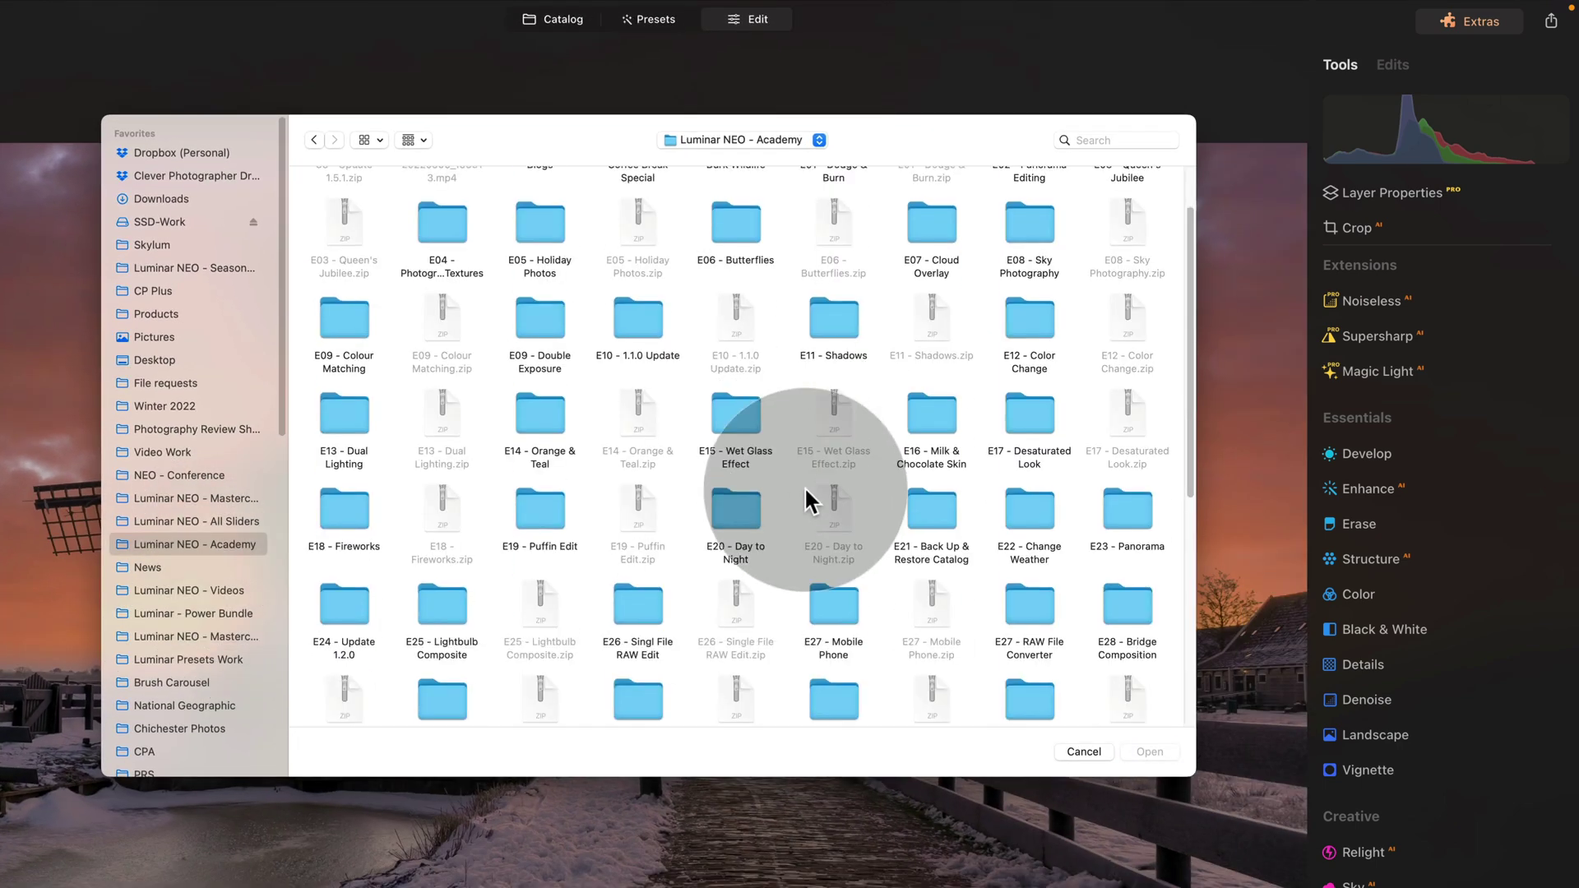
pyautogui.scroll(-10, 805, 494)
pyautogui.doubleClick(1129, 568)
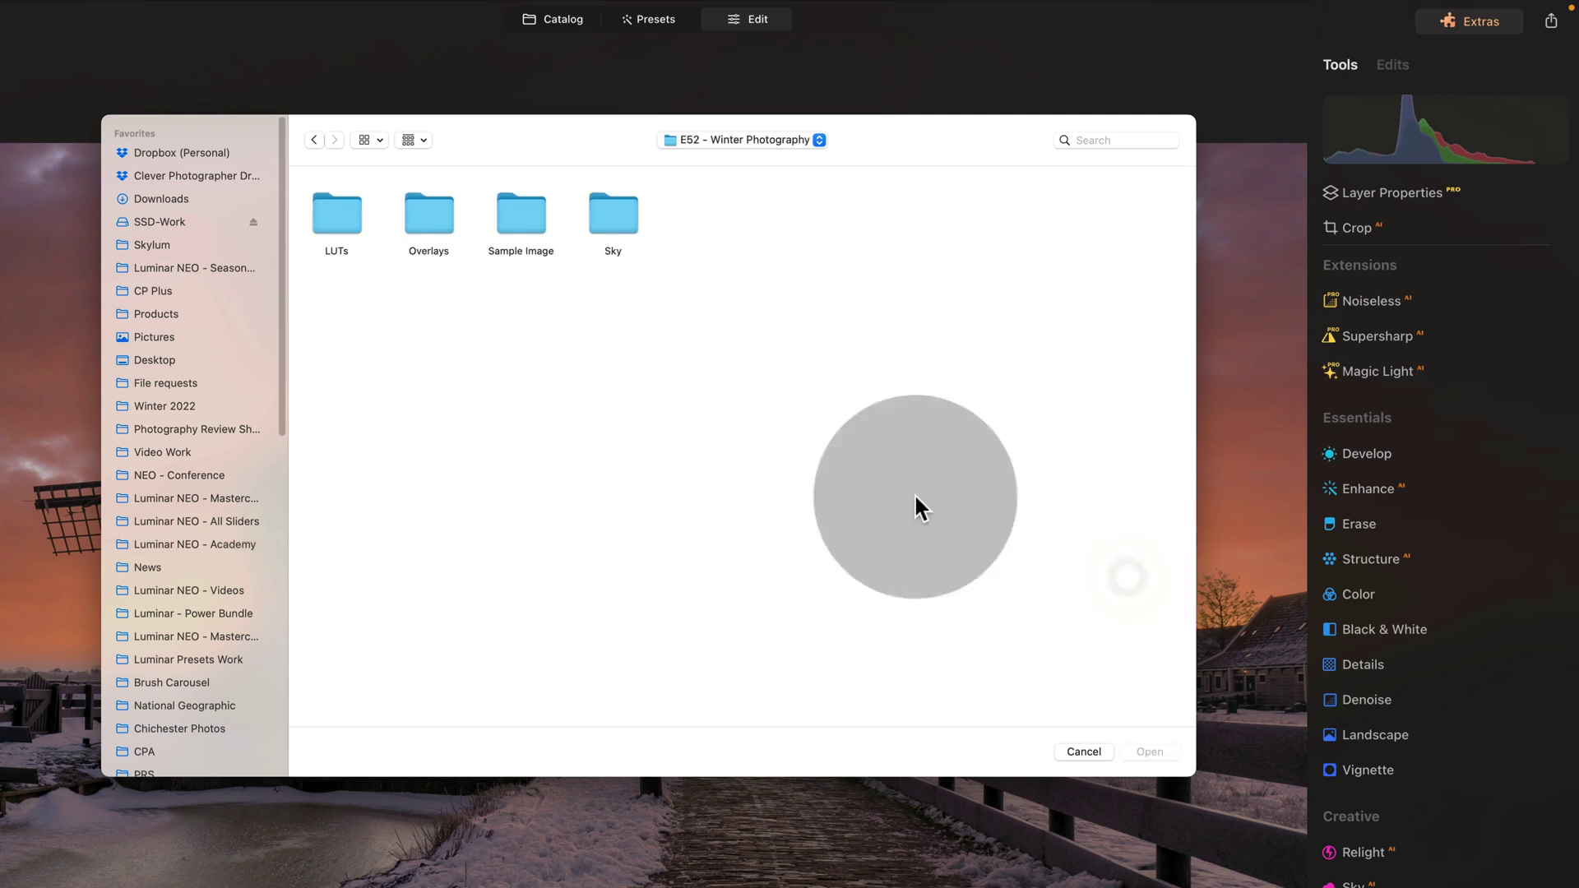
pyautogui.doubleClick(425, 217)
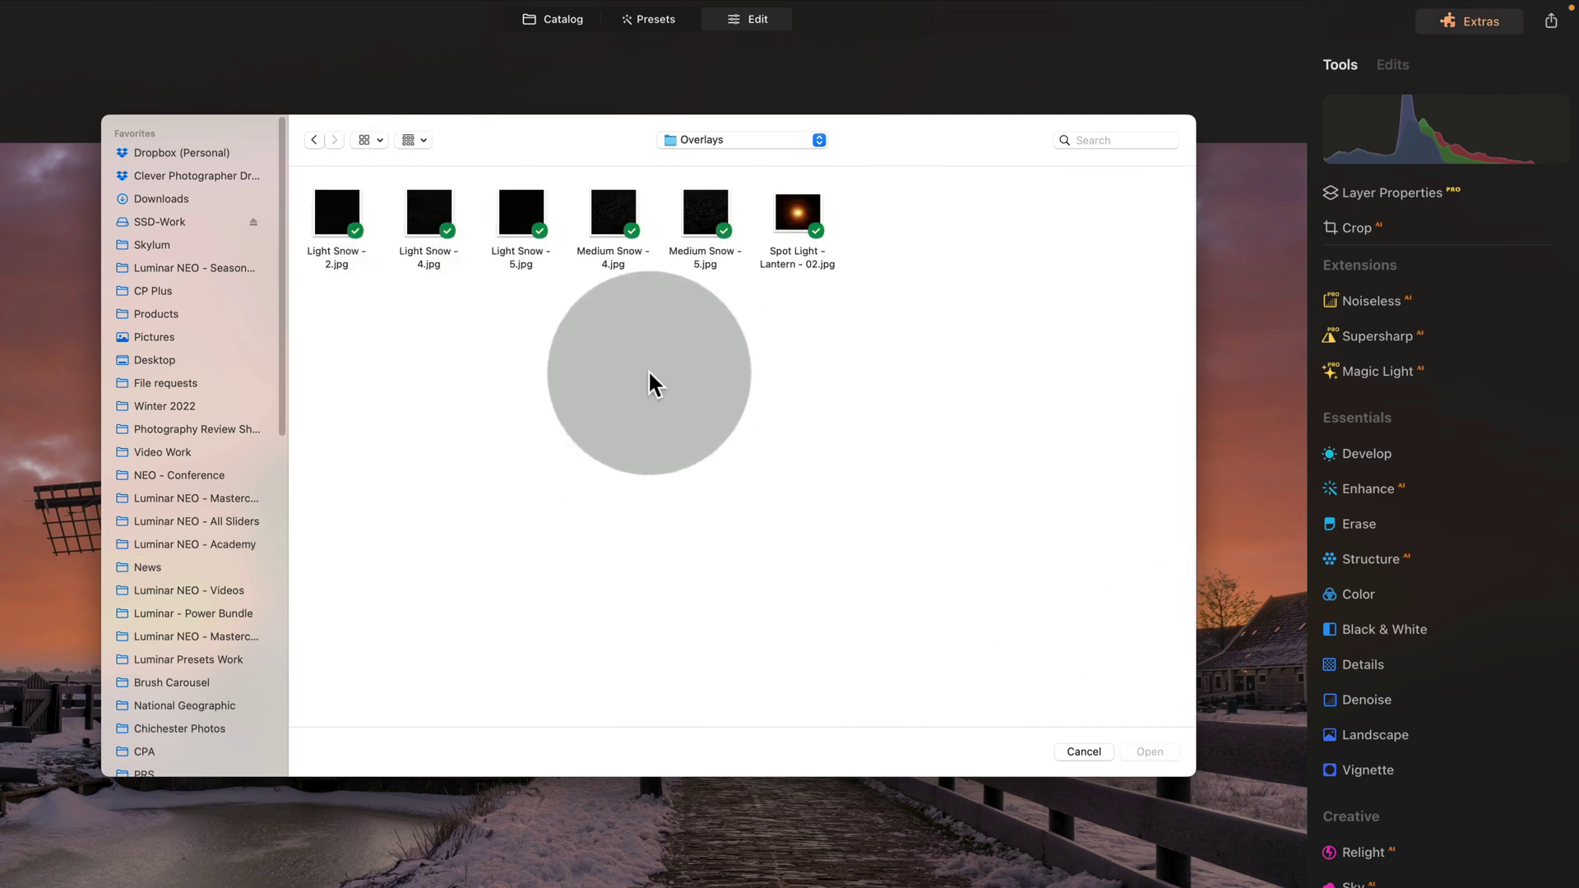
# Load the overlay Light Snow - 5.jpg and add it to the photo as a new layer.
pyautogui.moveTo(723, 361); pyautogui.dragTo(320, 207)
pyautogui.click(320, 206)
pyautogui.click(396, 321)
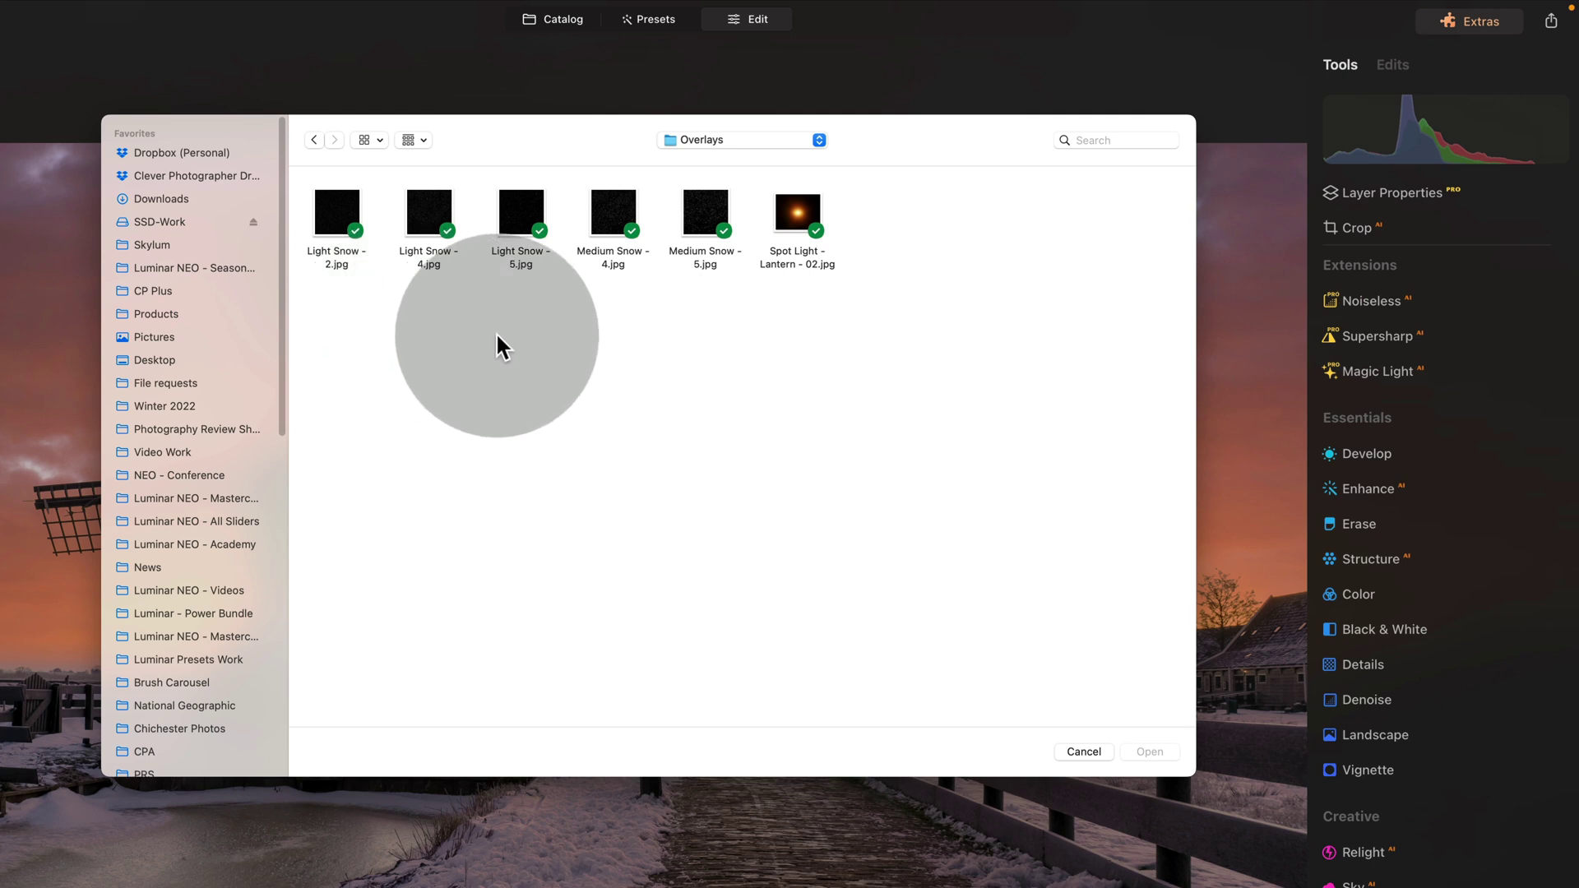
pyautogui.click(525, 206)
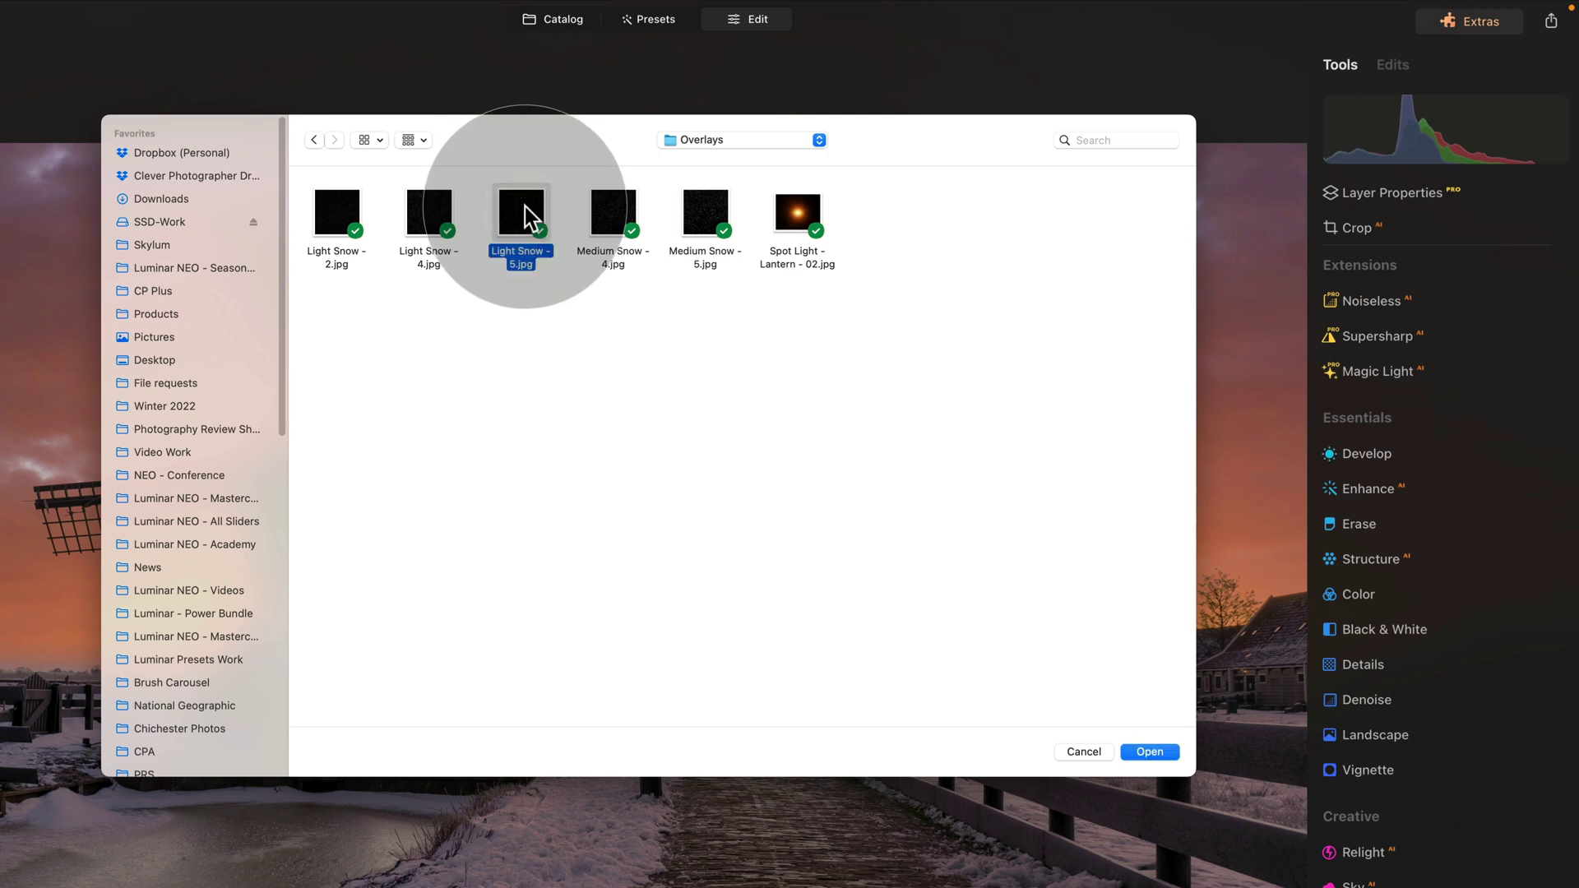
pyautogui.click(1129, 745)
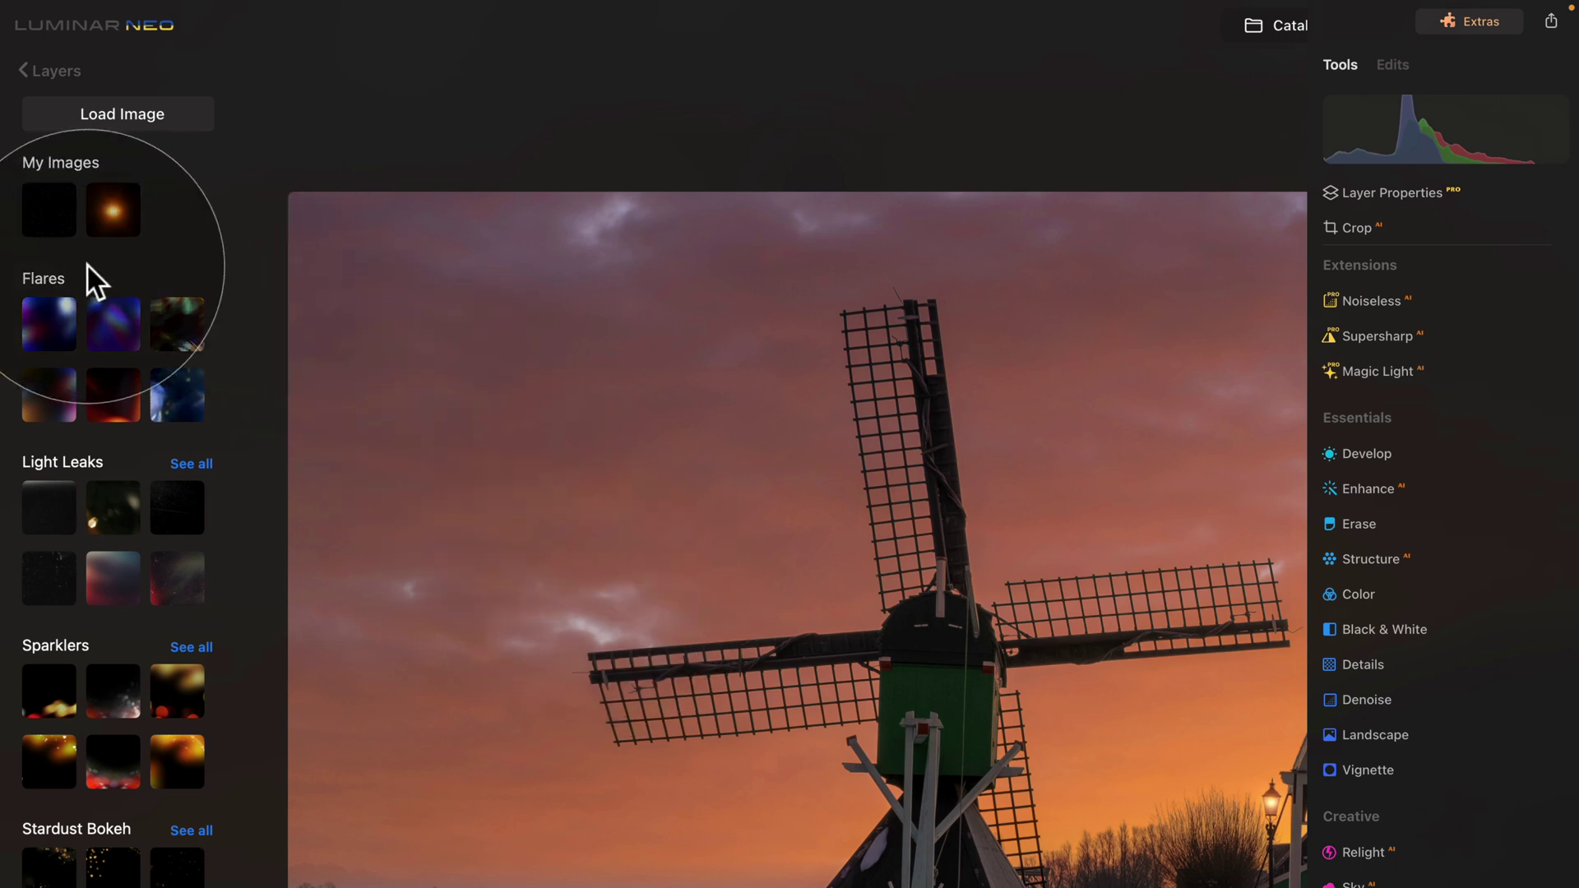
pyautogui.click(42, 219)
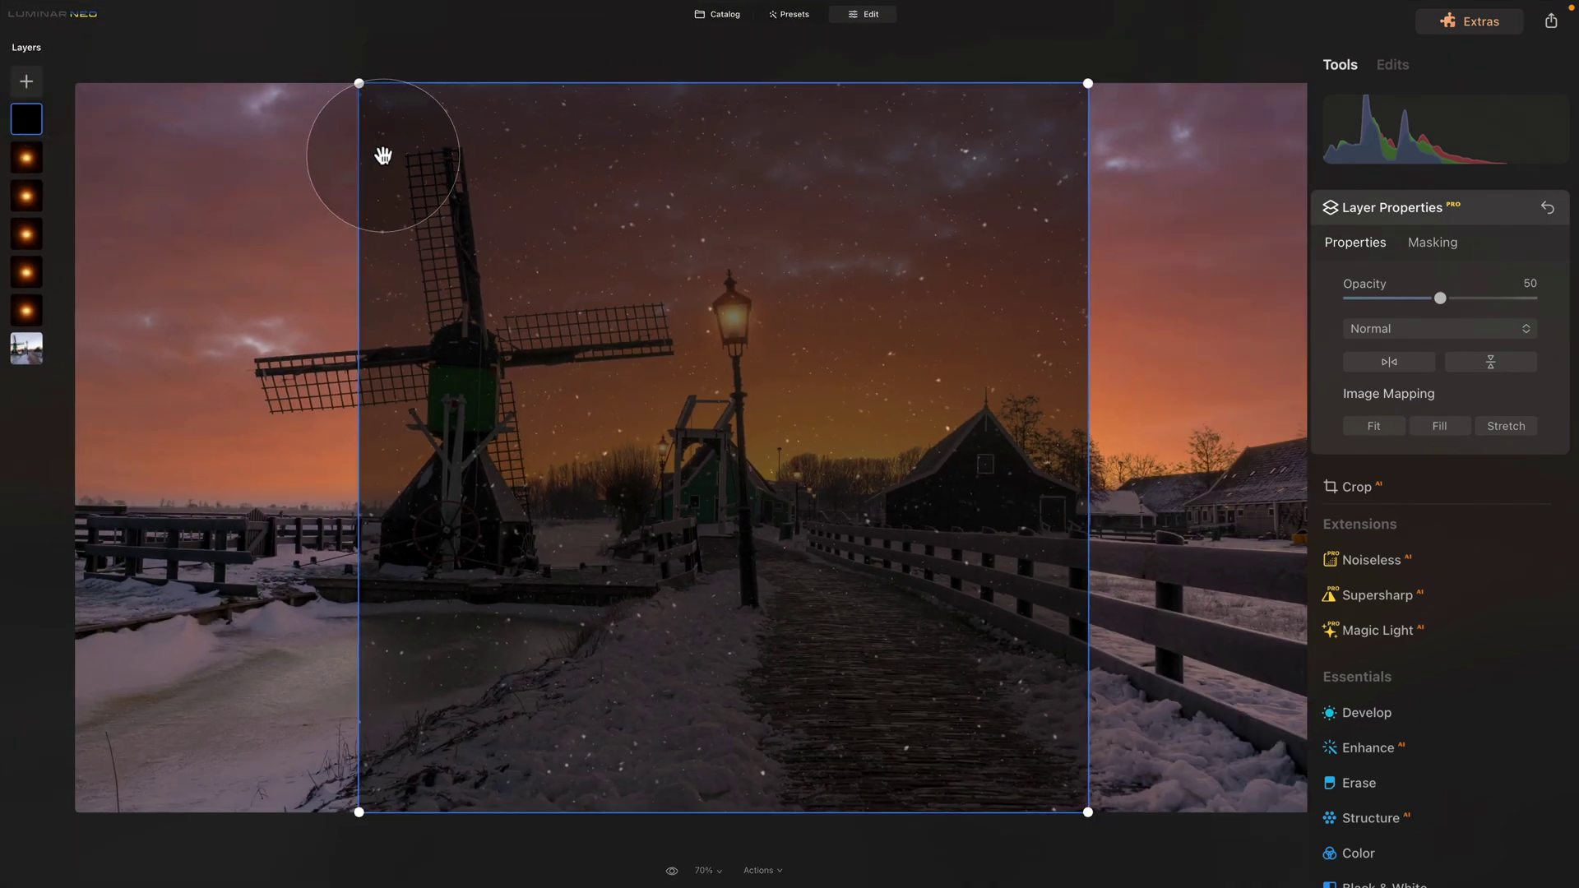
# Map the snow overlay to fill the image, with opacity 100 and the Screen blend mode.
pyautogui.click(1441, 426)
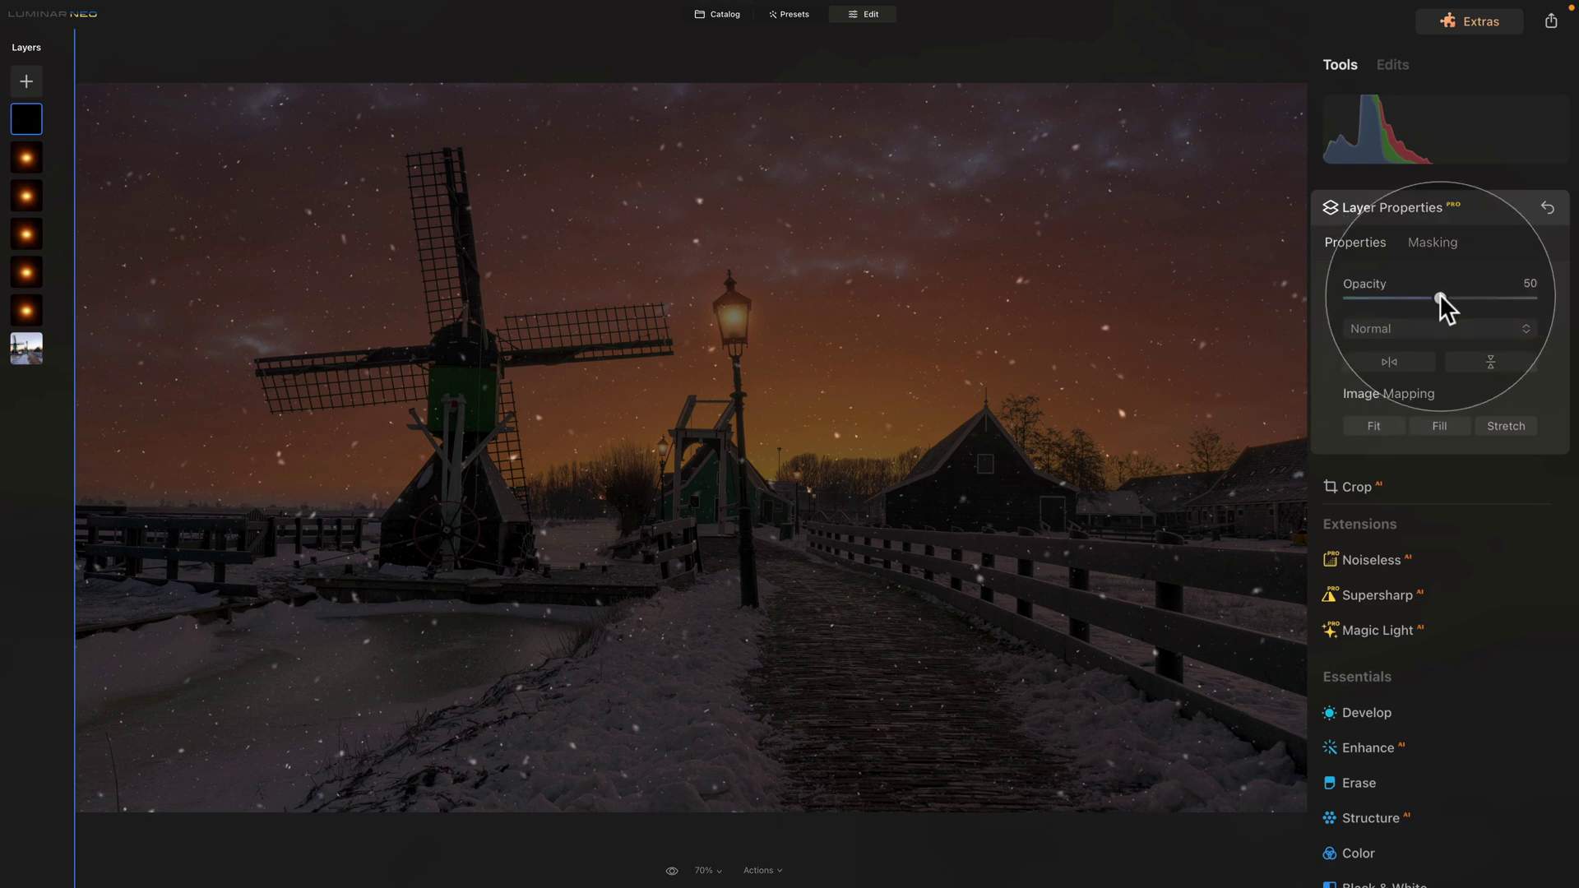
pyautogui.moveTo(1465, 298); pyautogui.dragTo(1546, 299)
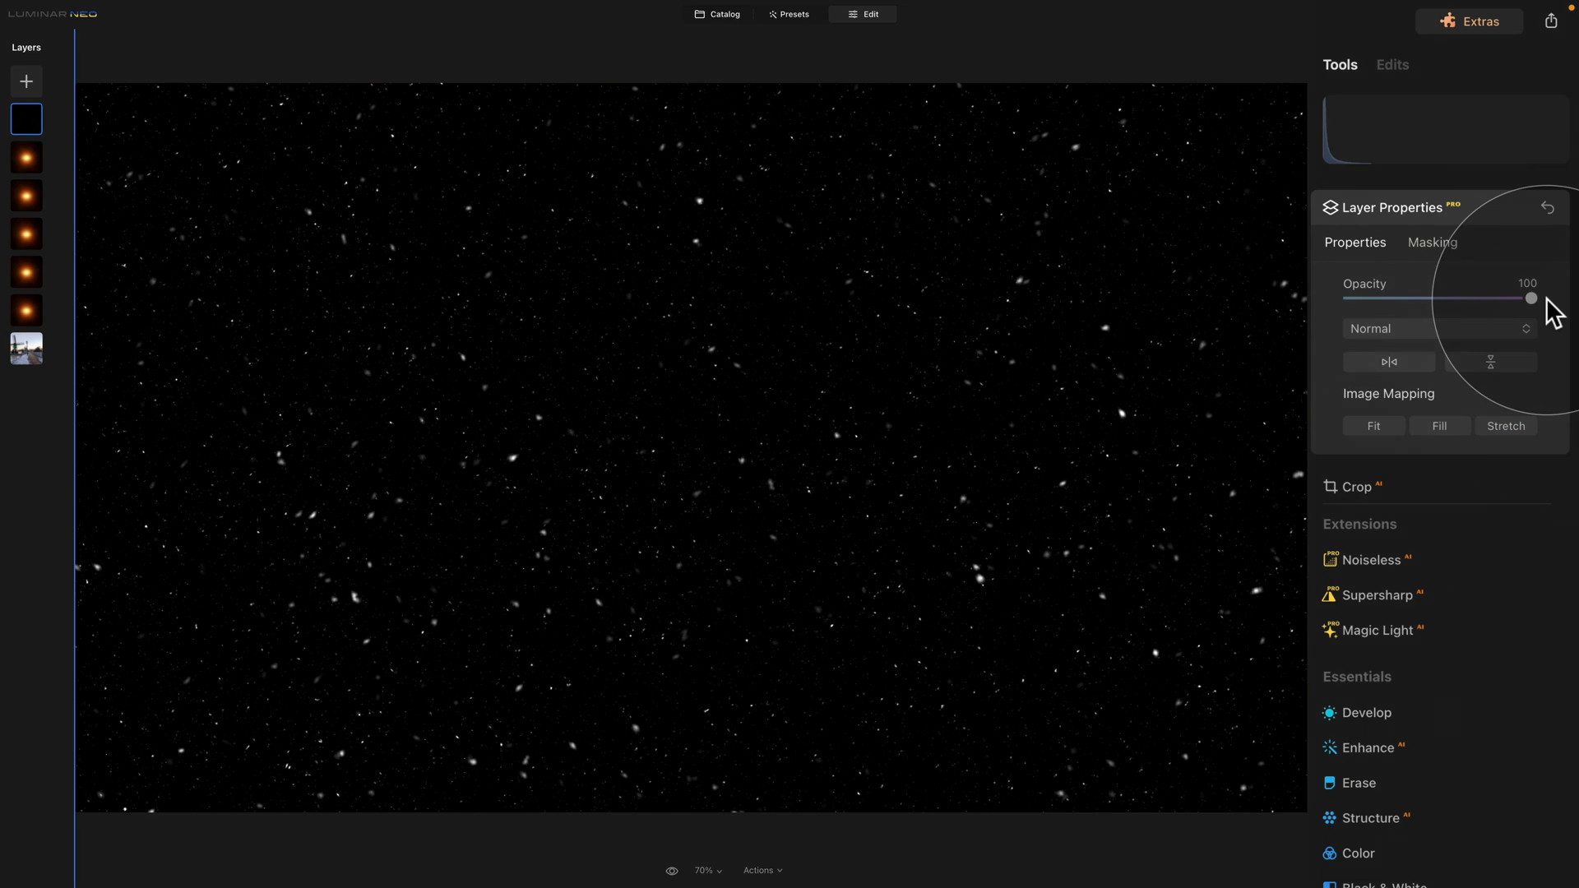
pyautogui.click(1448, 327)
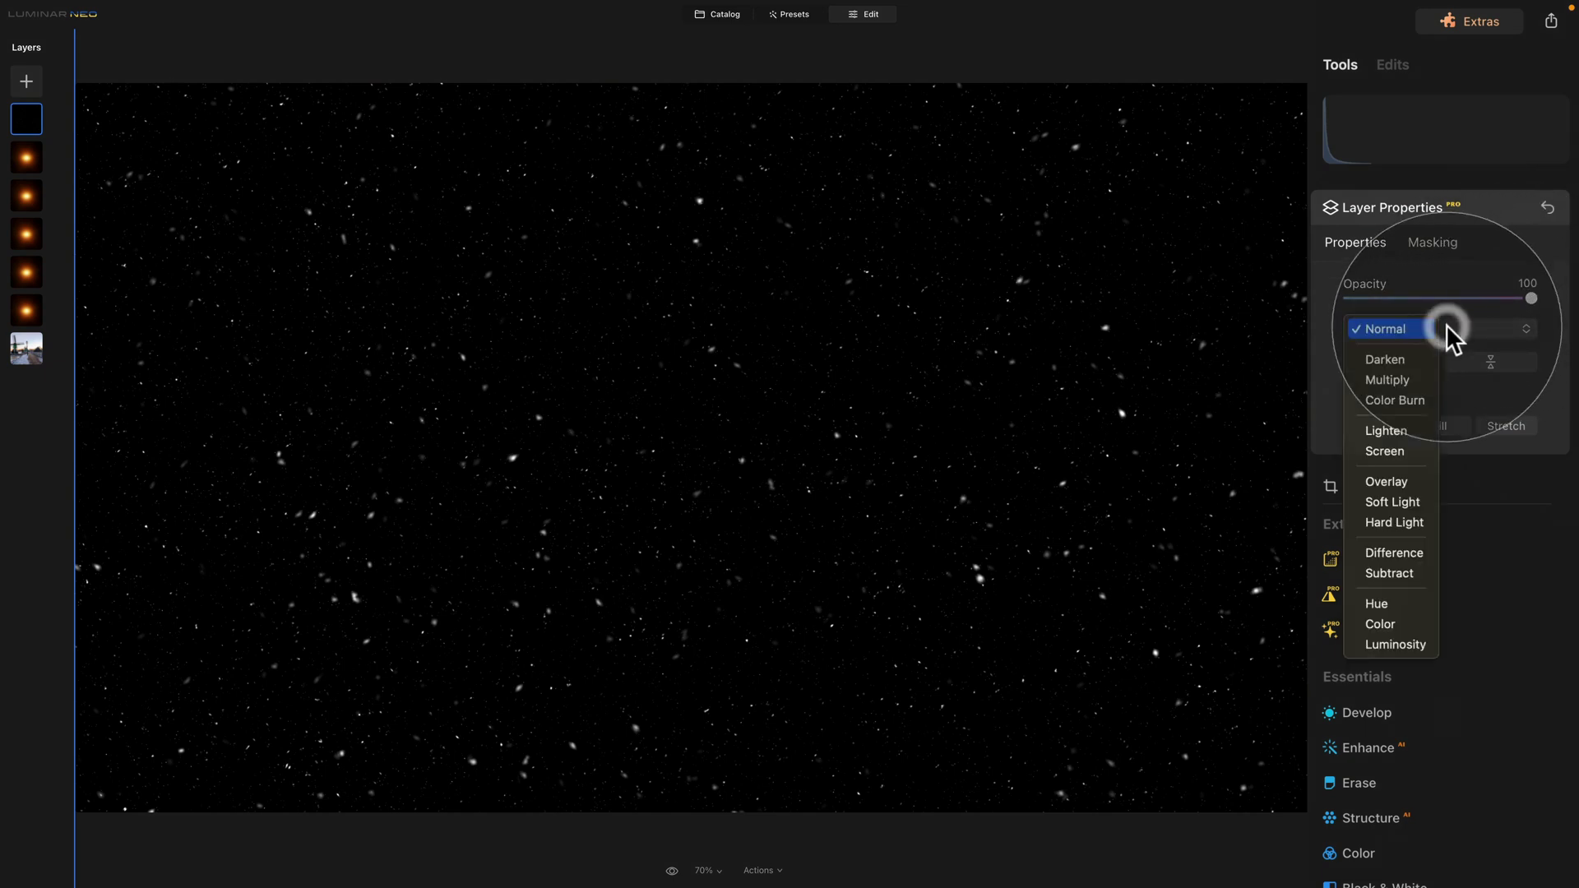
pyautogui.click(1420, 451)
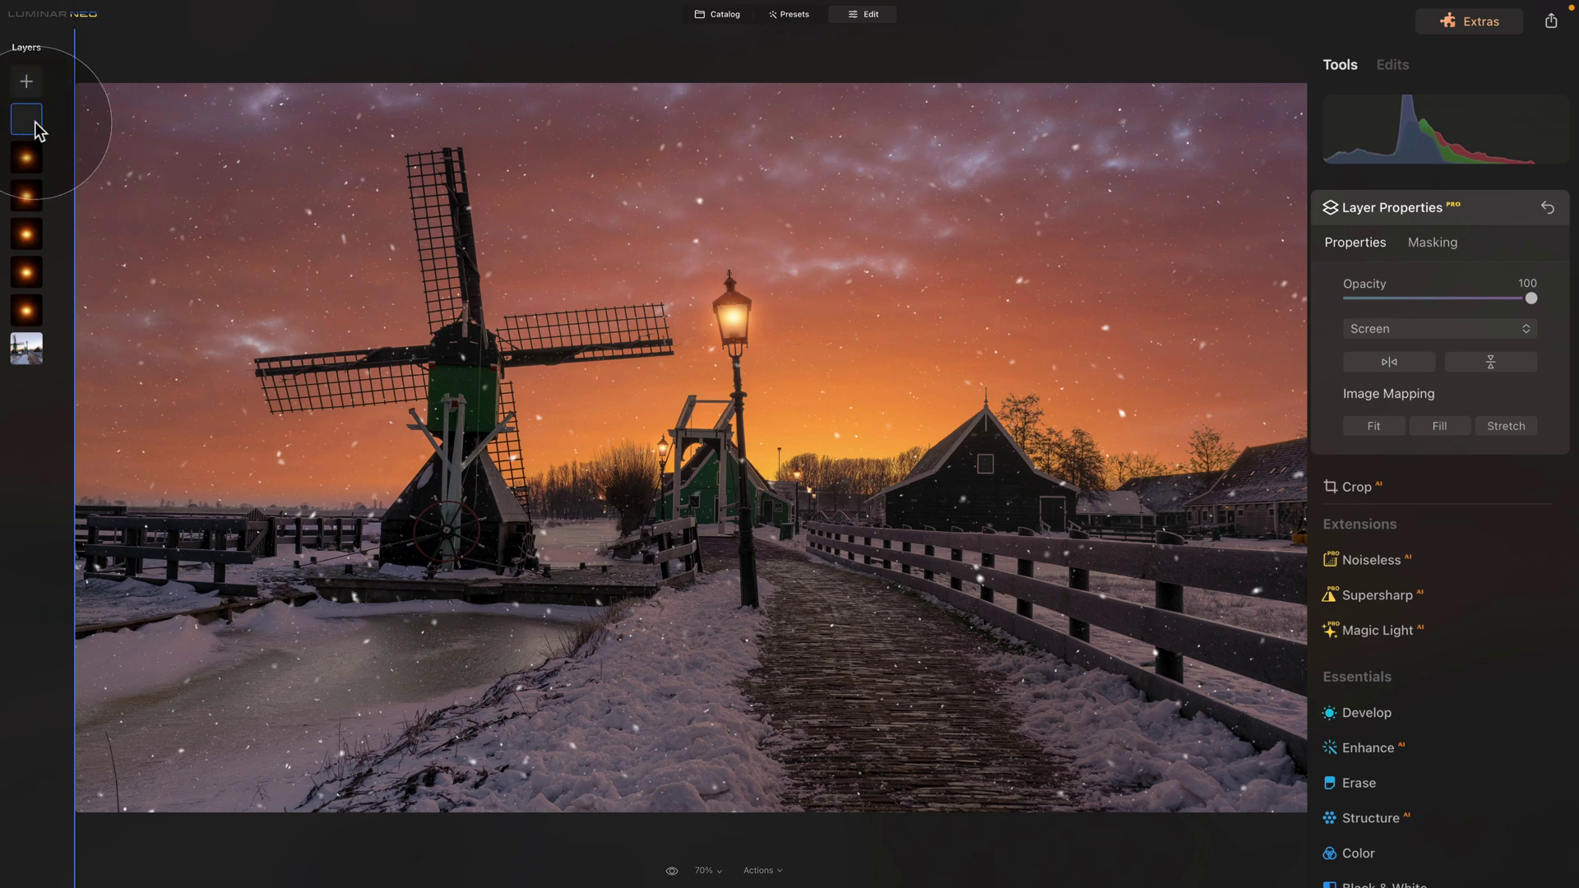
# Warm the snow layer's colour in Develop with Temperature 4 and Tint 2.
pyautogui.click(1380, 712)
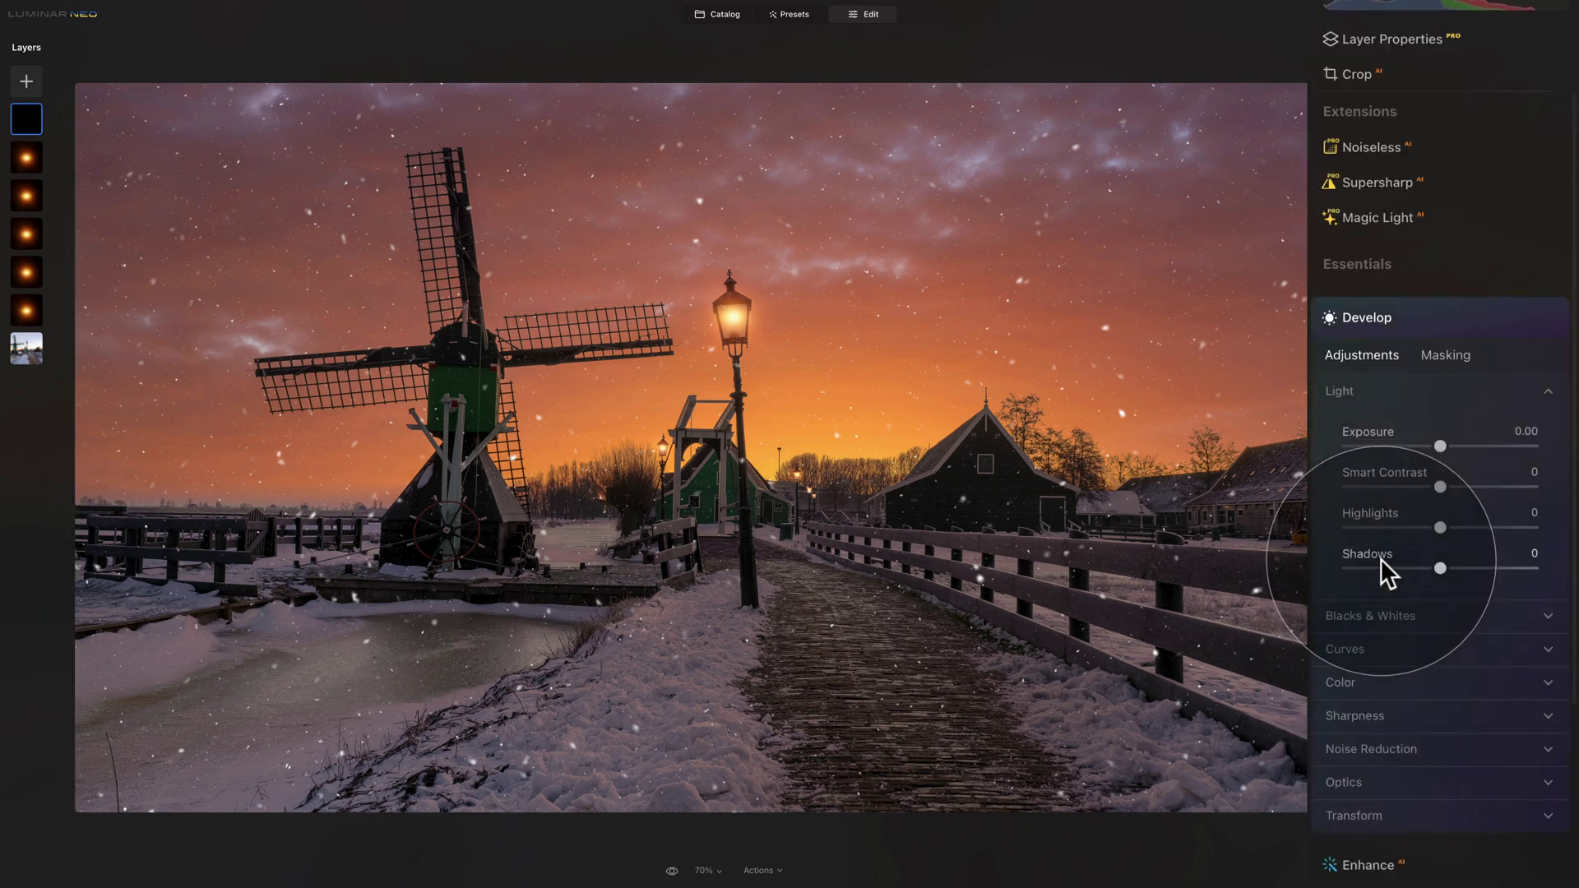
pyautogui.click(1384, 550)
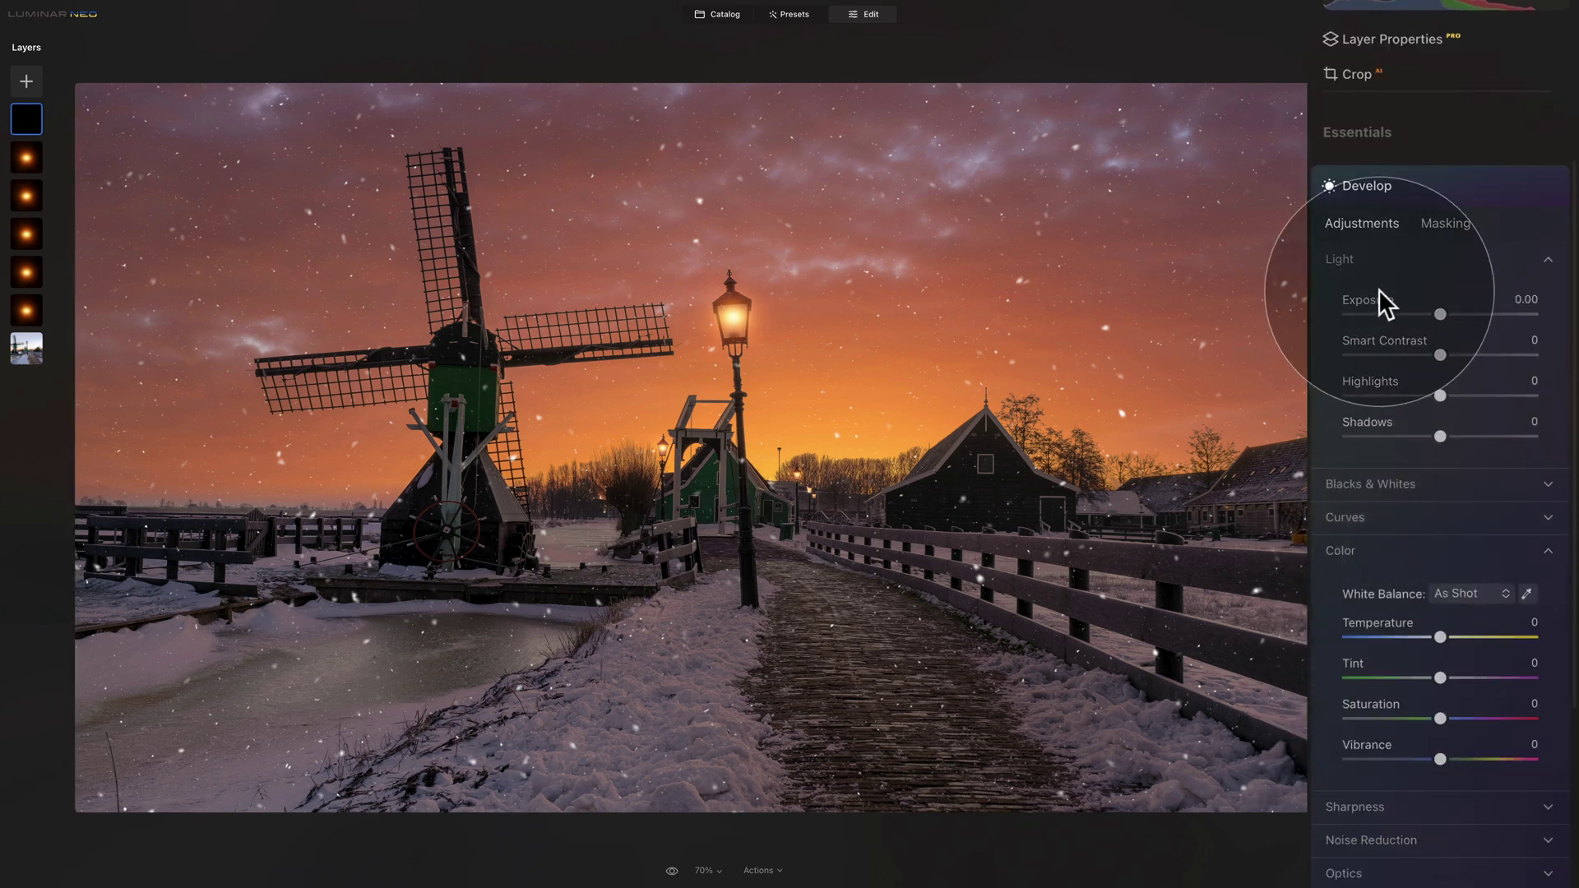
pyautogui.click(1347, 258)
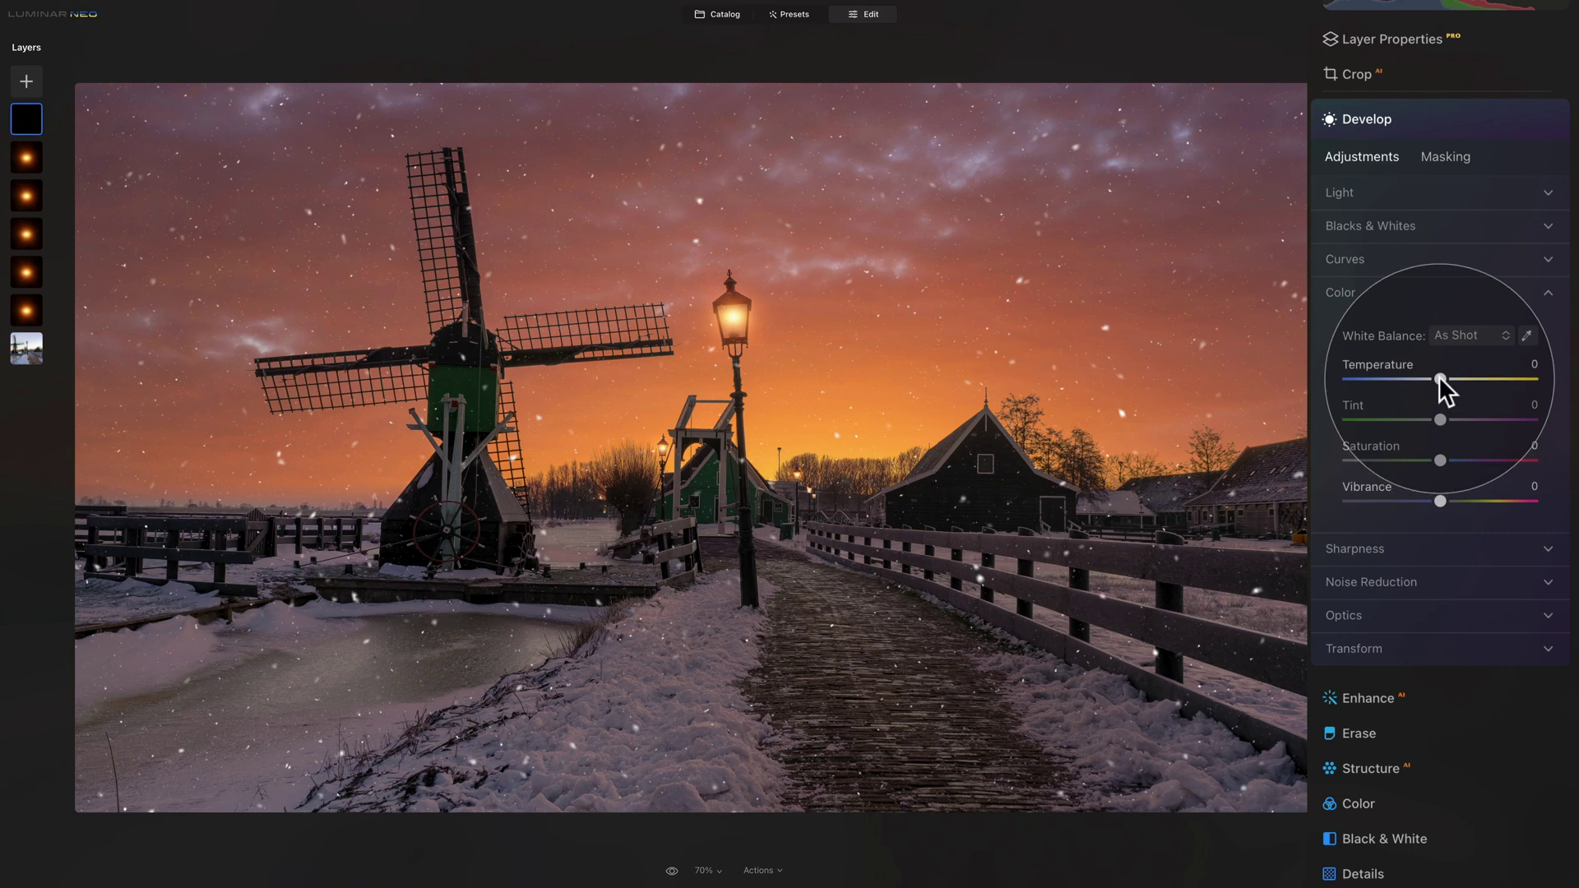
pyautogui.moveTo(1439, 375); pyautogui.dragTo(1443, 375)
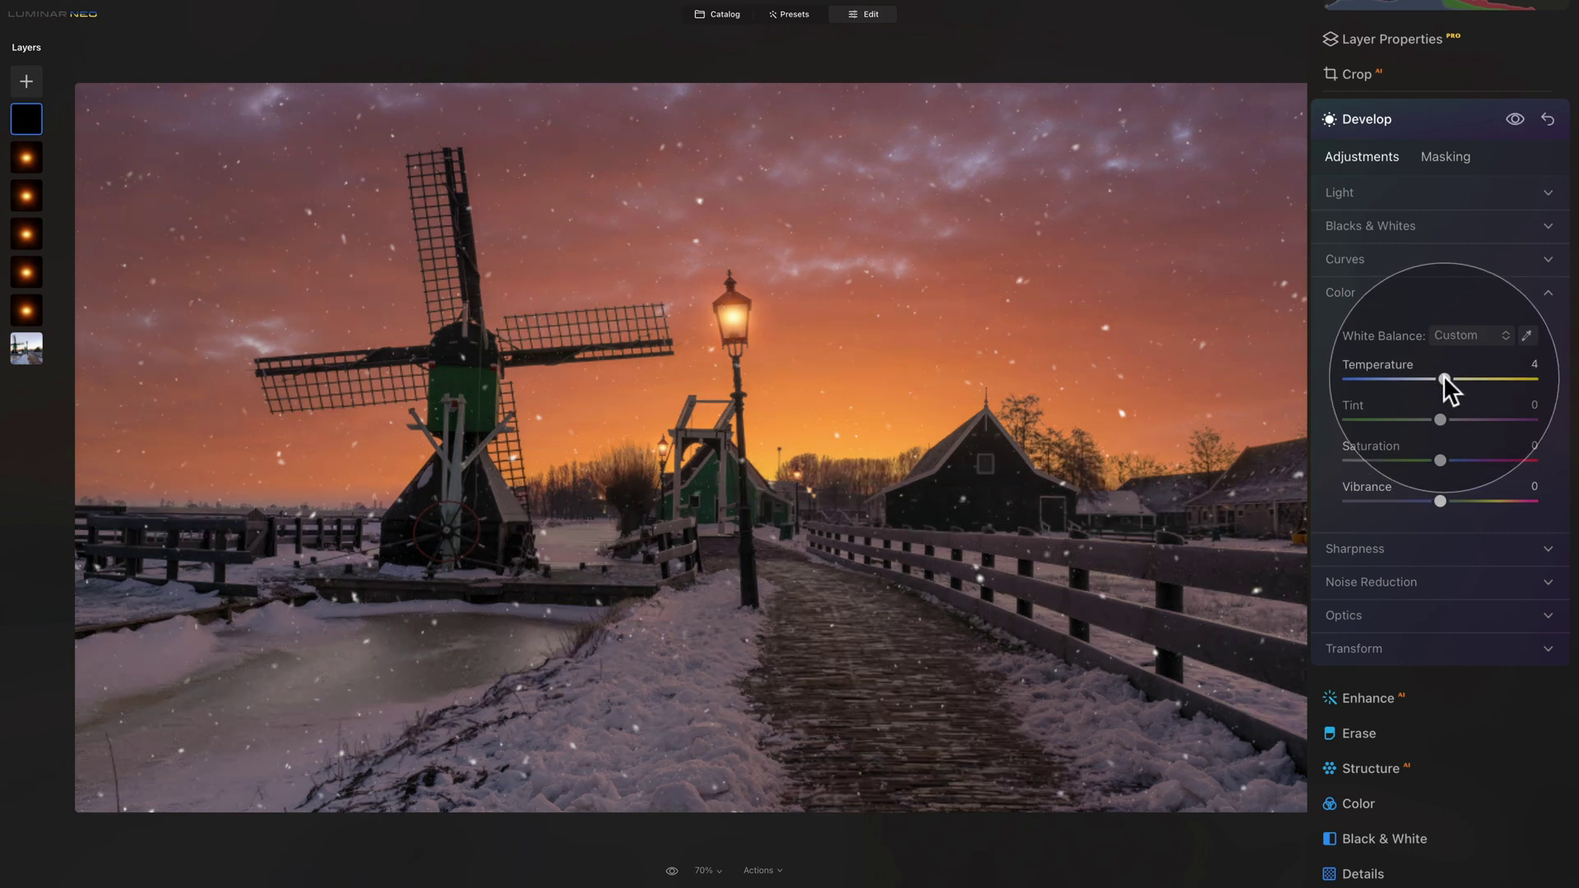
pyautogui.click(1443, 375)
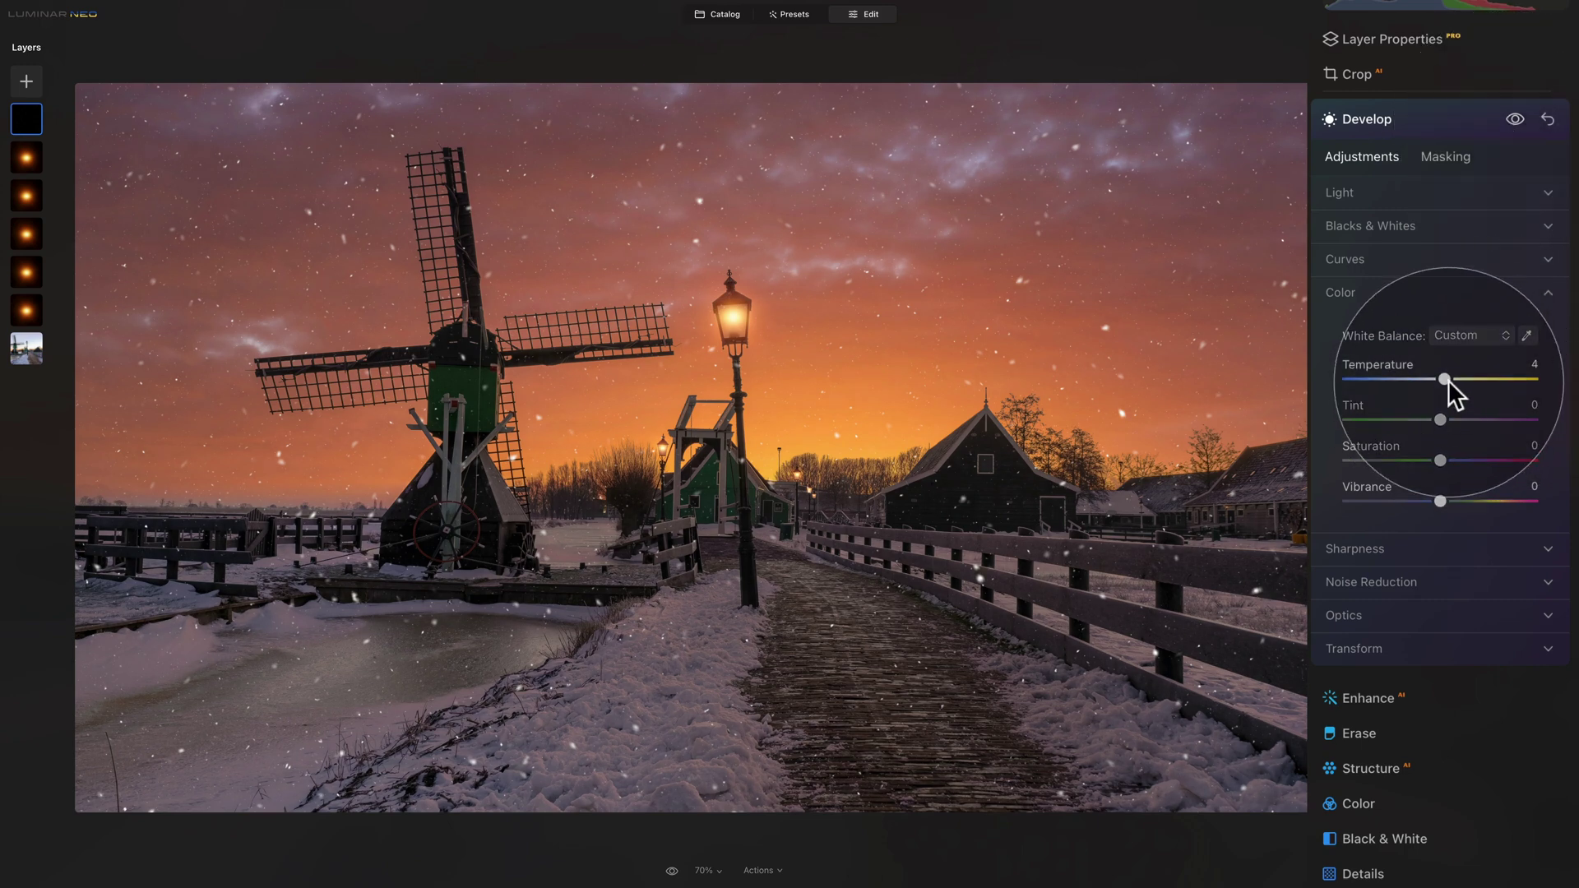
pyautogui.moveTo(1446, 379); pyautogui.dragTo(1445, 418)
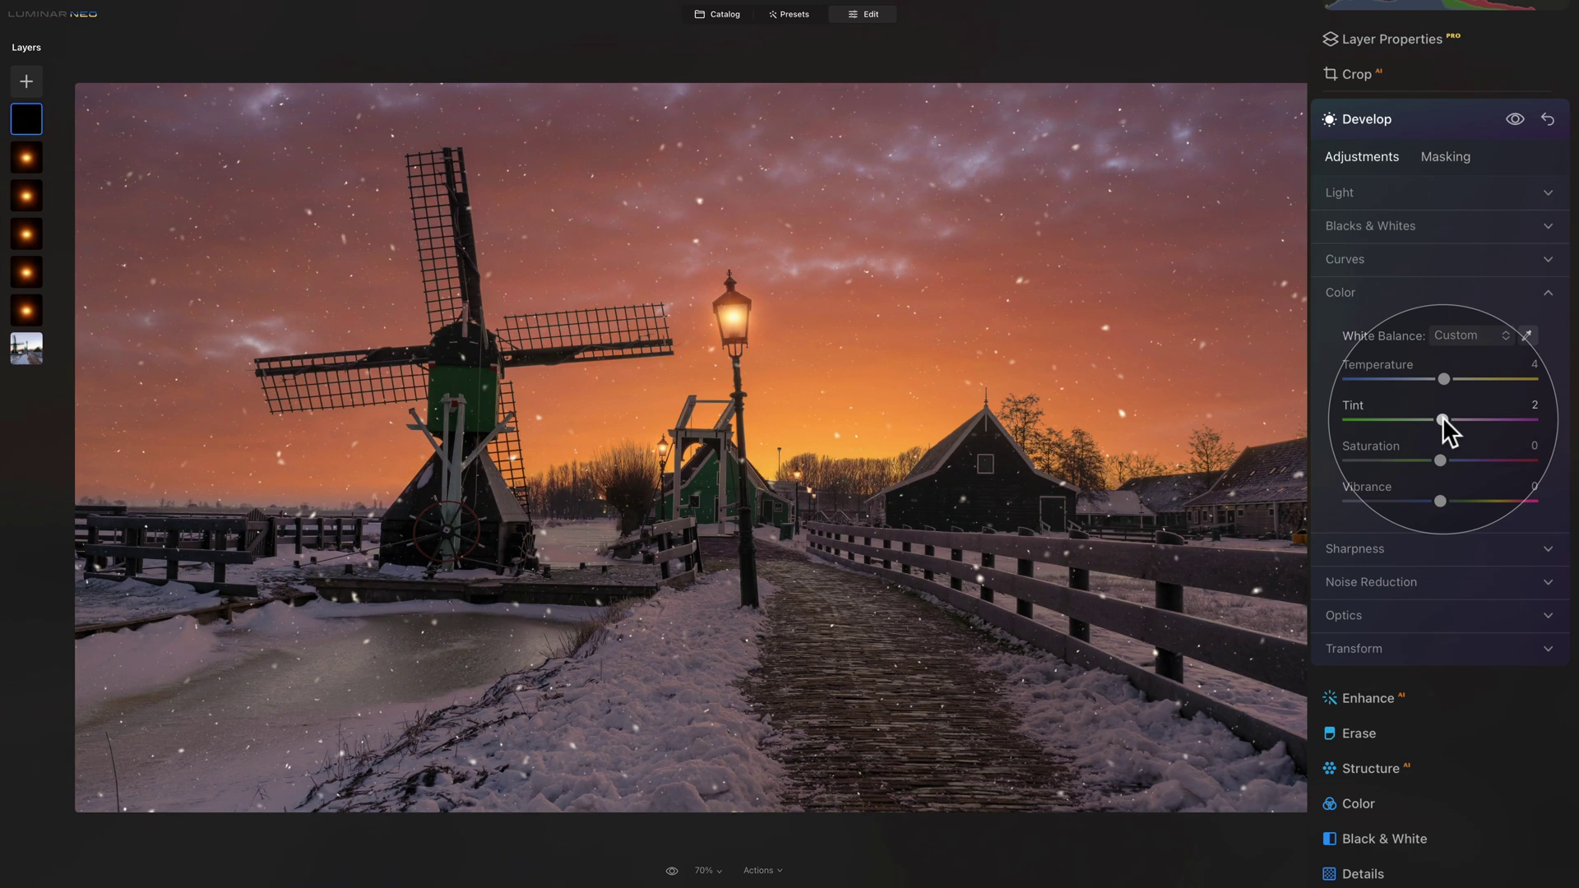
pyautogui.click(1443, 120)
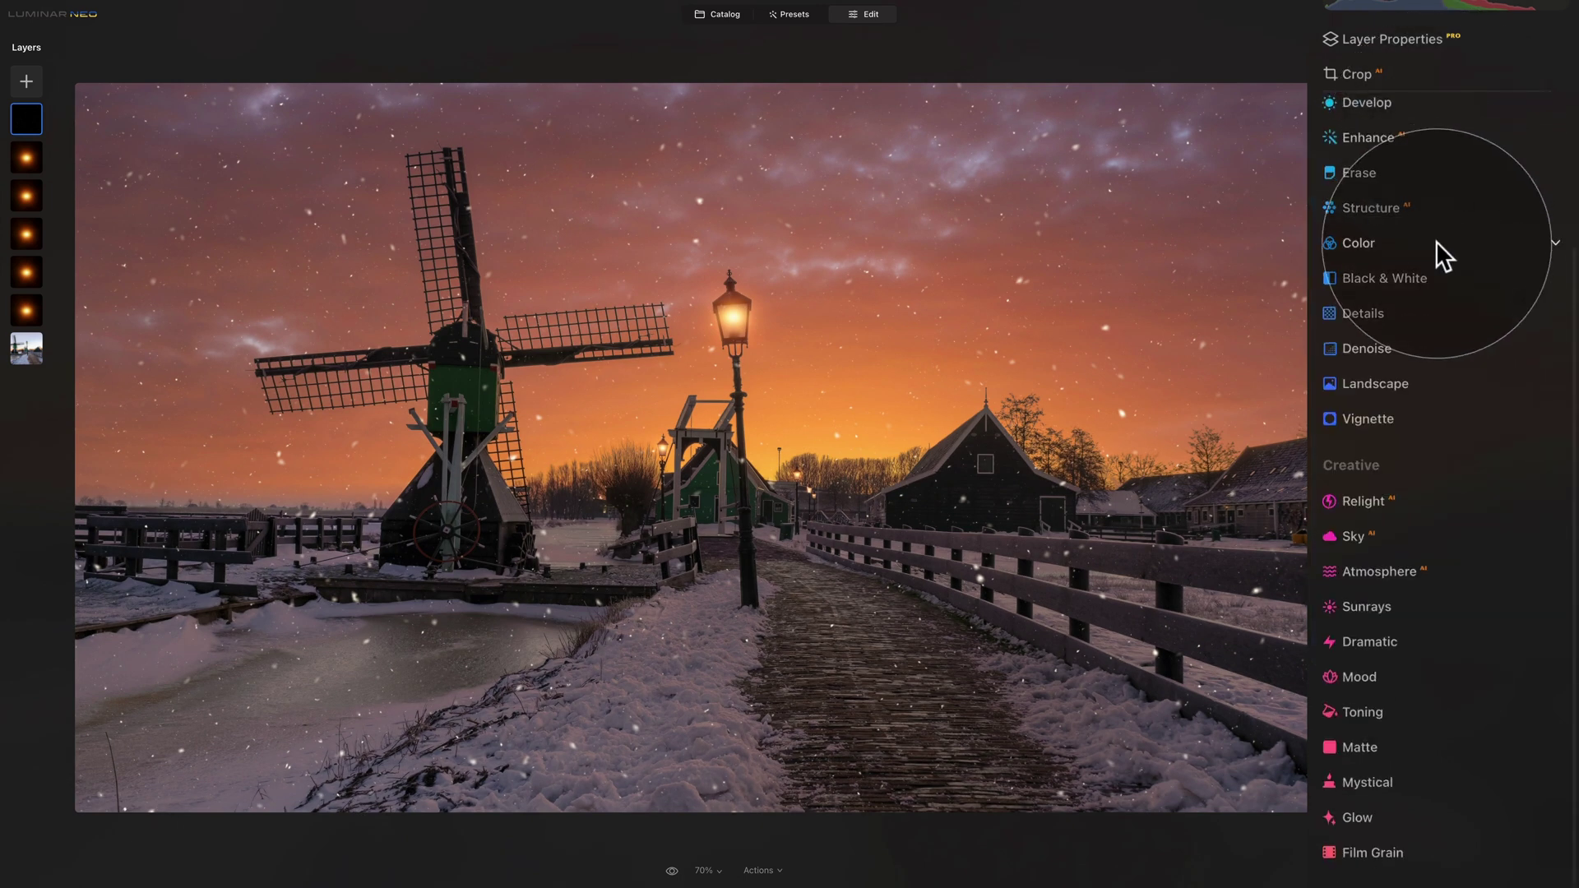
pyautogui.scroll(3, 1436, 240)
pyautogui.click(25, 120)
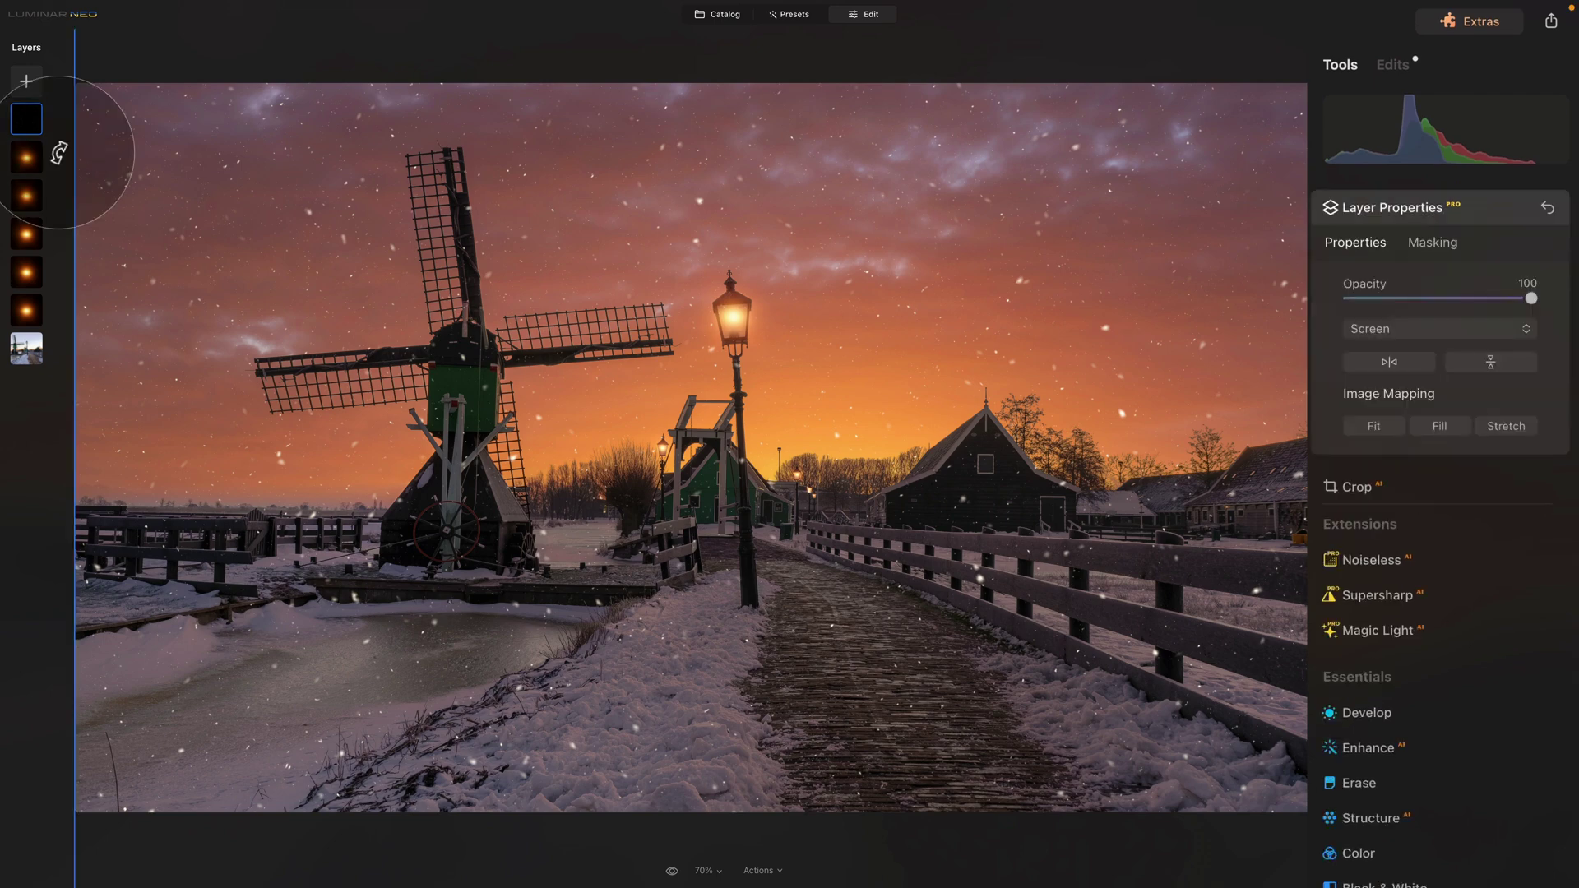
pyautogui.moveTo(846, 336); pyautogui.dragTo(756, 357)
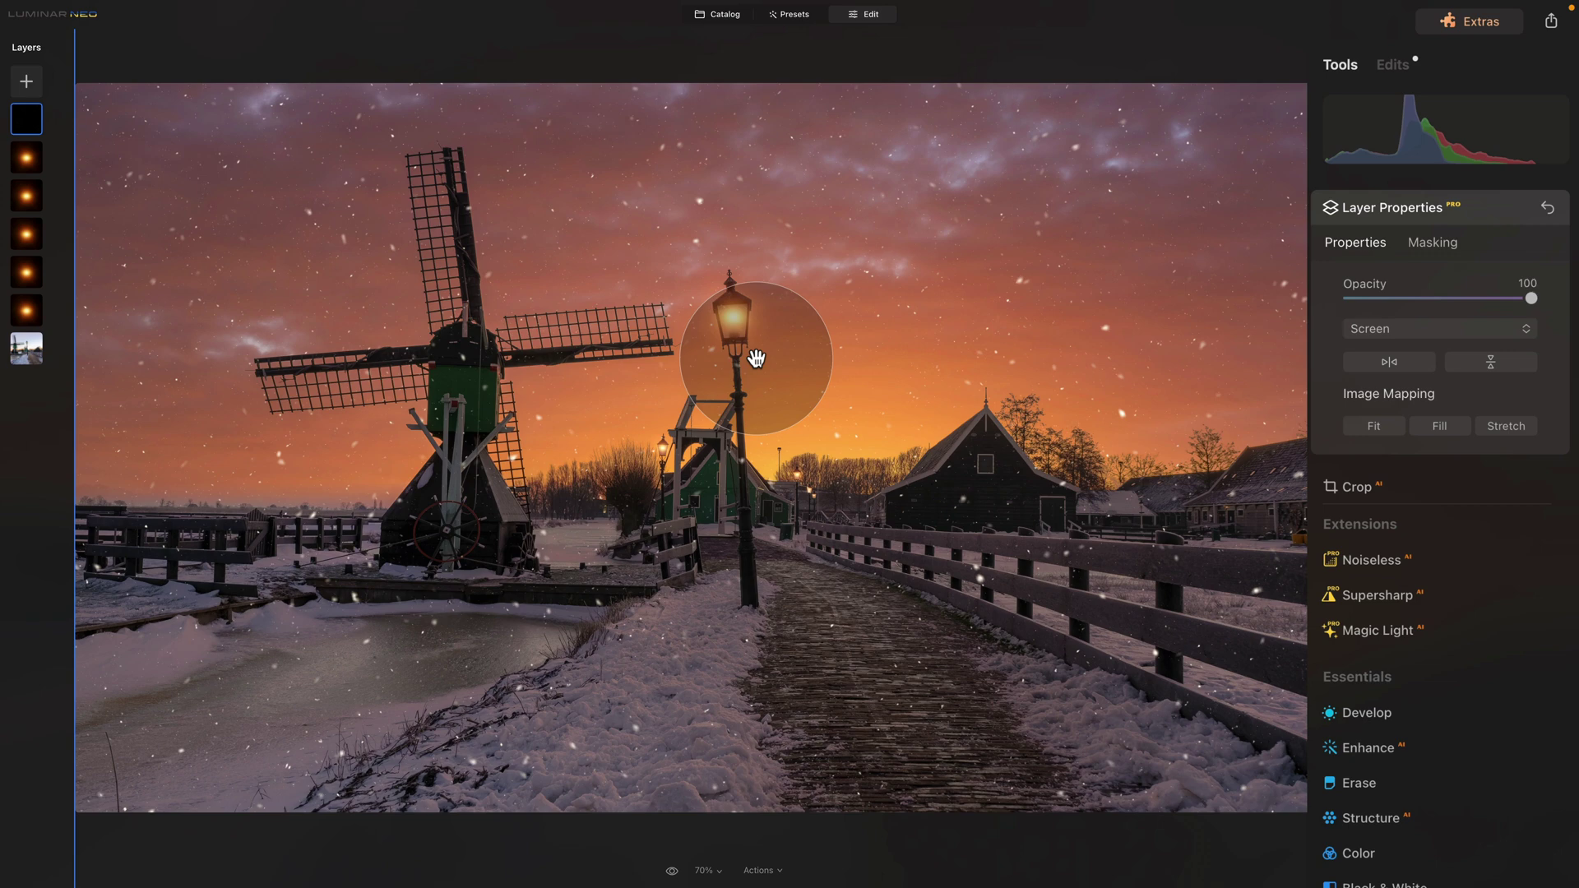
pyautogui.moveTo(756, 359); pyautogui.dragTo(482, 421)
pyautogui.press('Return')
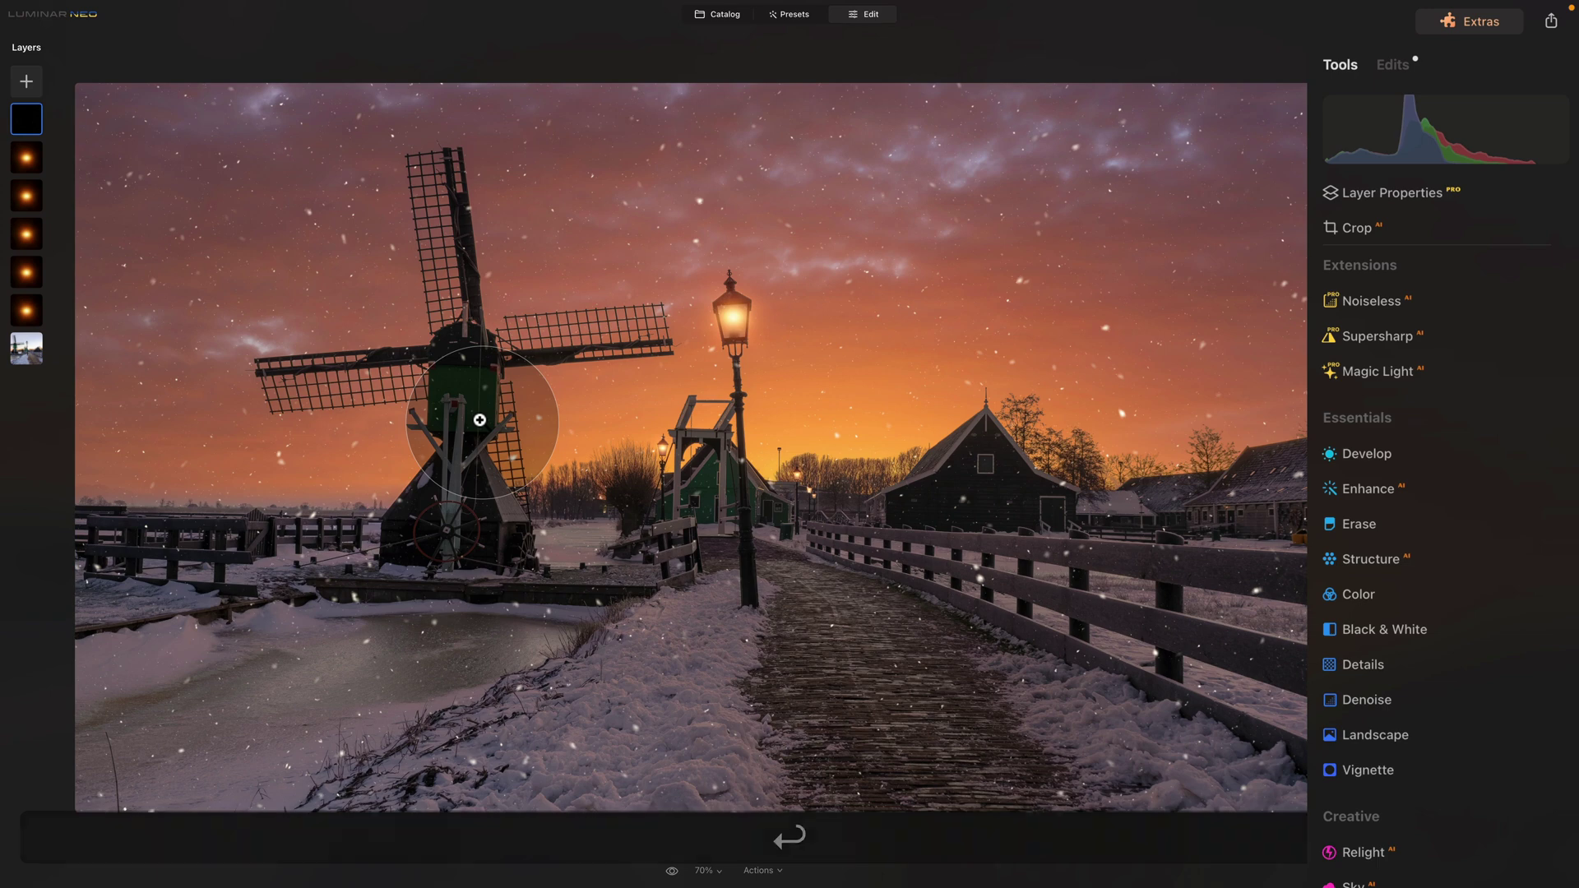
# Start exporting the photo to the E52 - Winter Photography folder in Luminar NEO - Academy under the file name Winter Edit.
pyautogui.rightClick(847, 366)
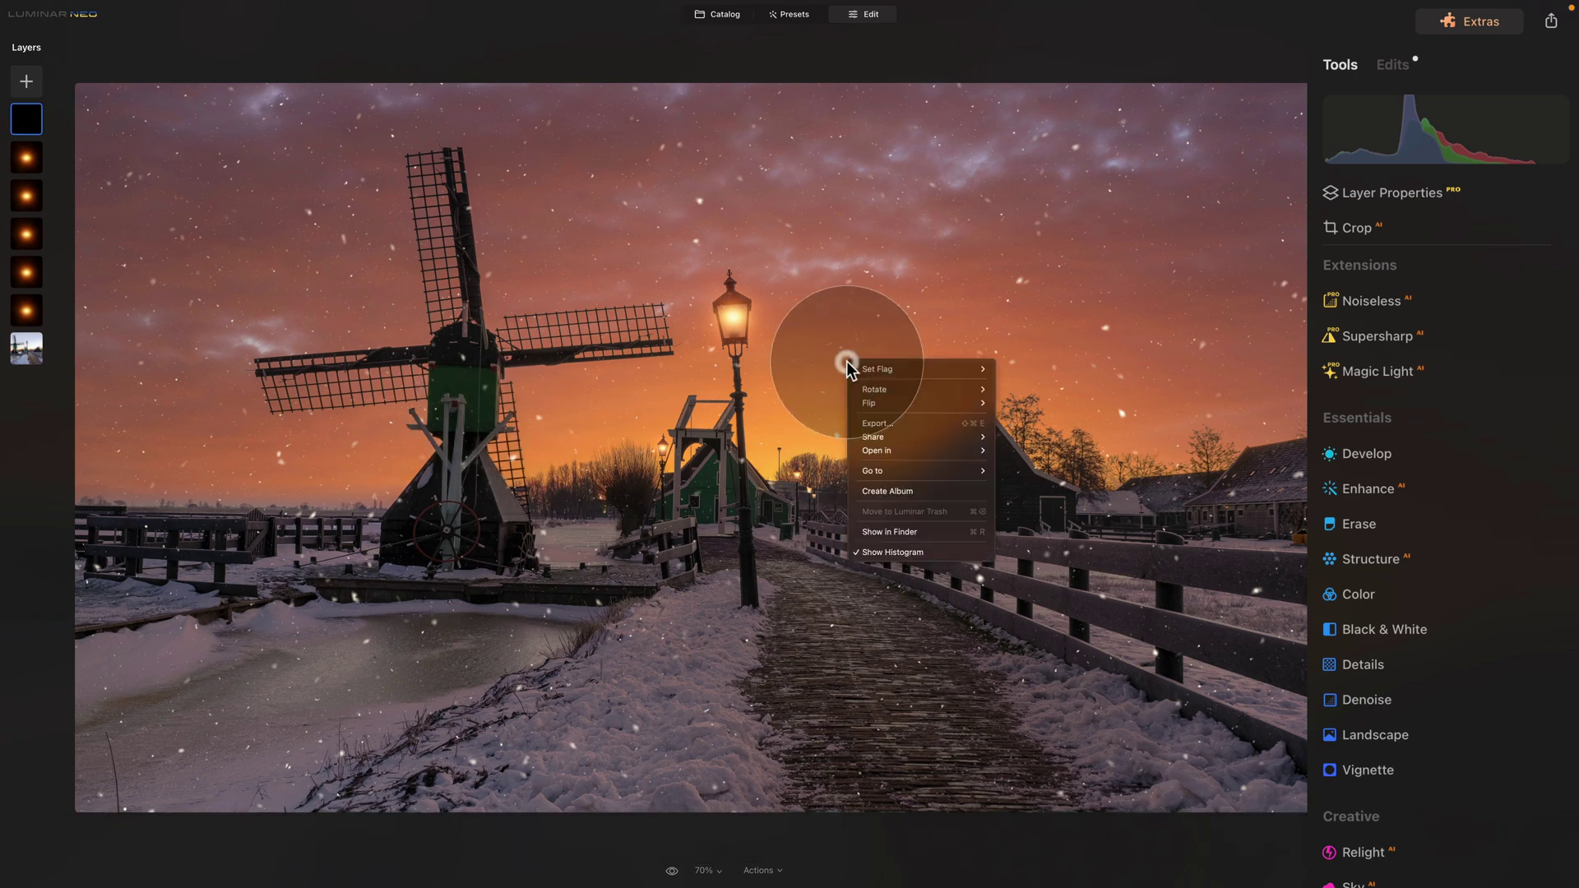
pyautogui.click(901, 423)
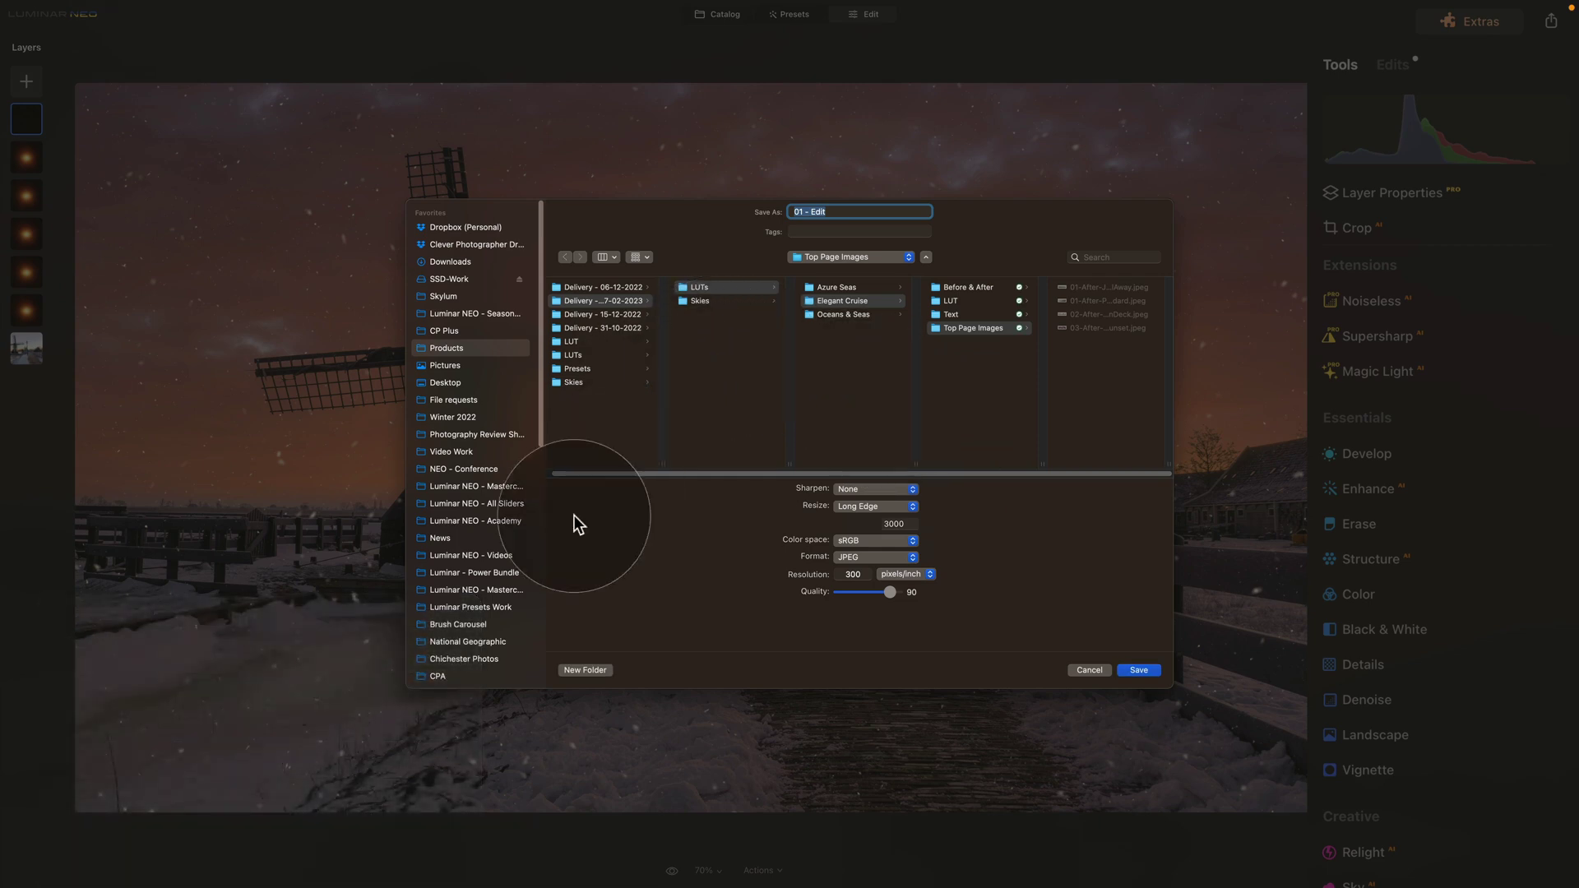
pyautogui.click(512, 520)
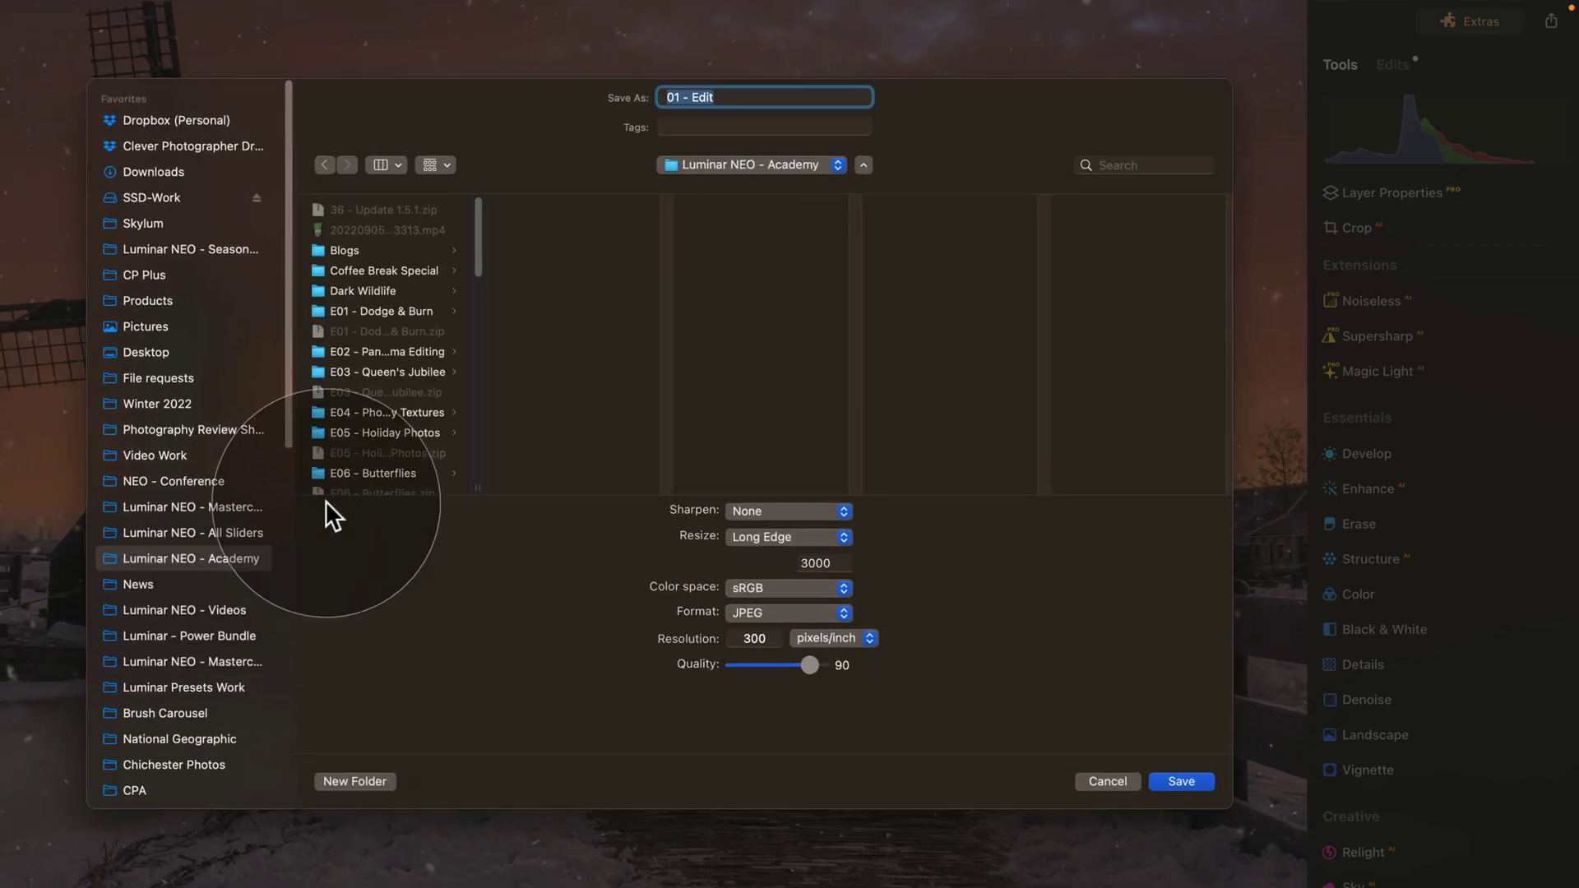
pyautogui.scroll(-15, 408, 423)
pyautogui.click(408, 396)
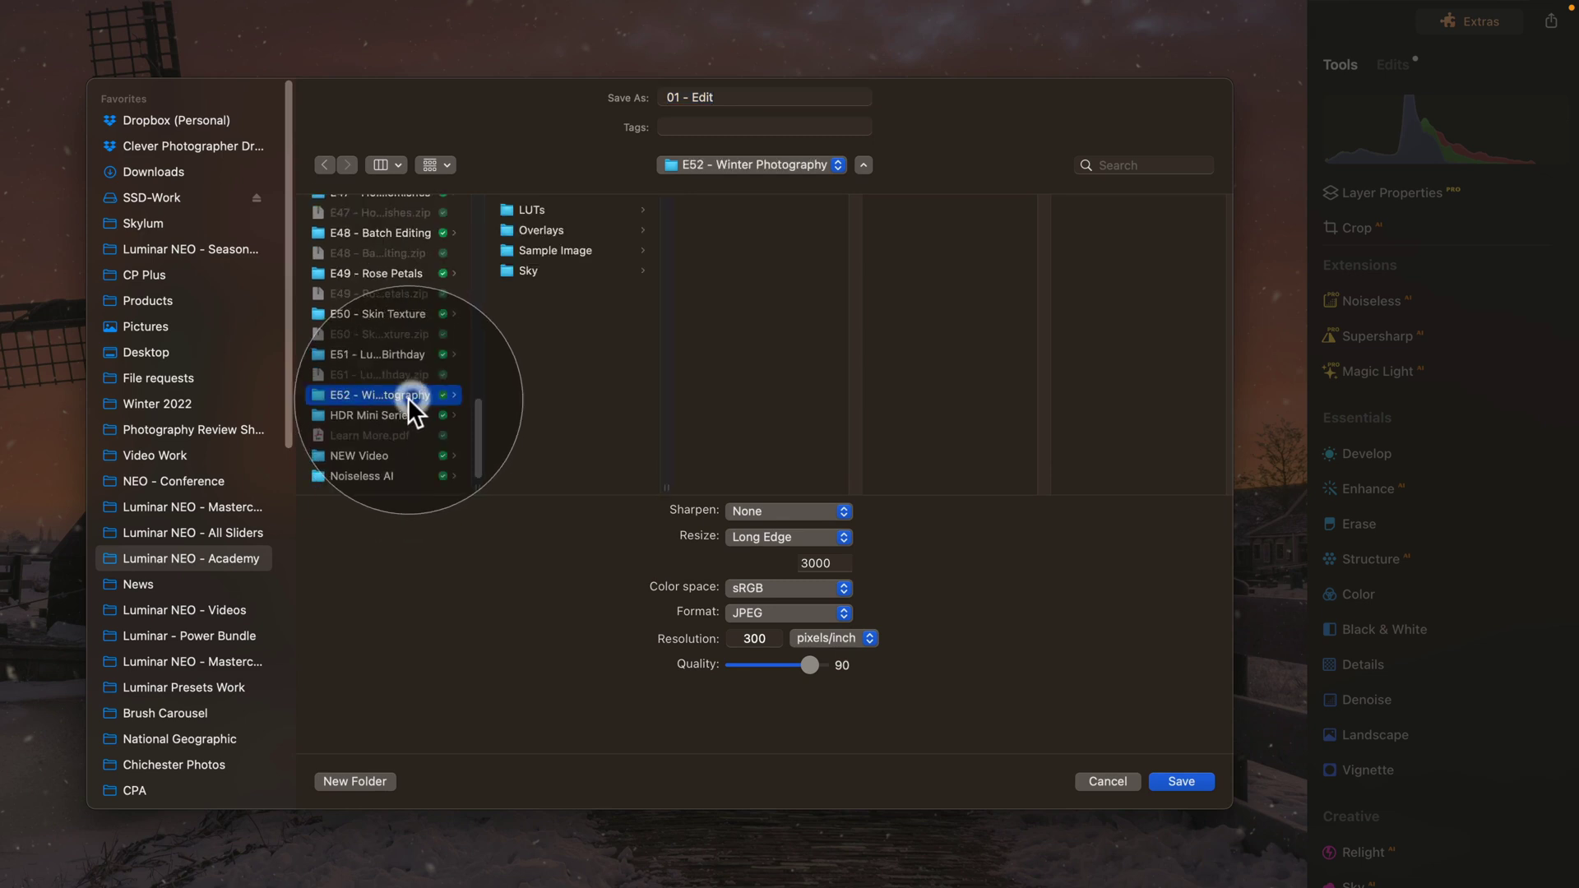
pyautogui.click(727, 99)
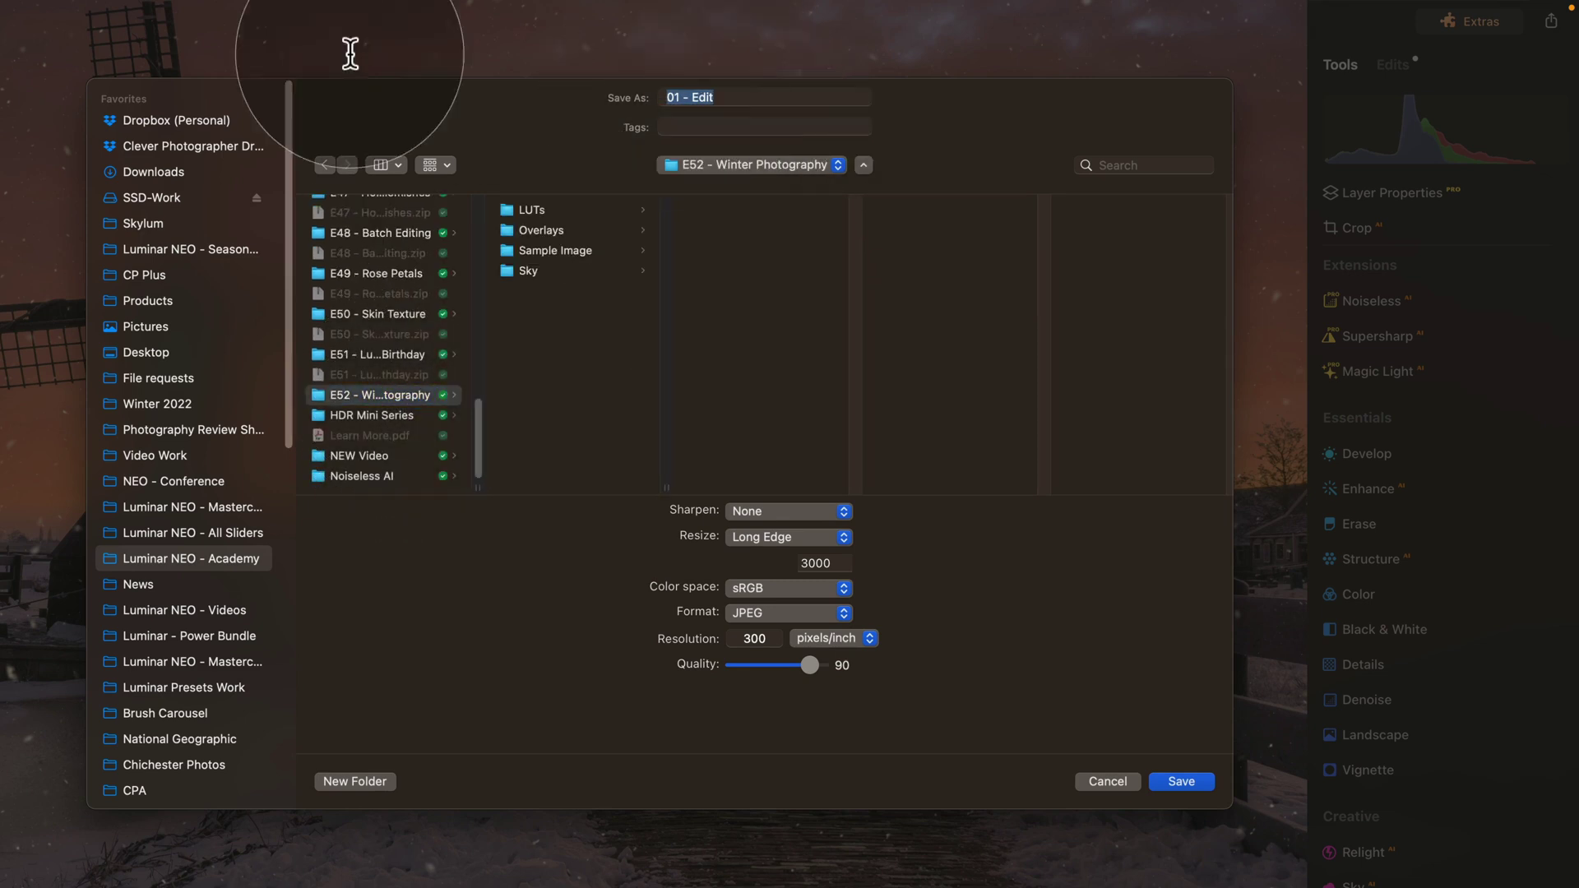
pyautogui.write('Winter ')
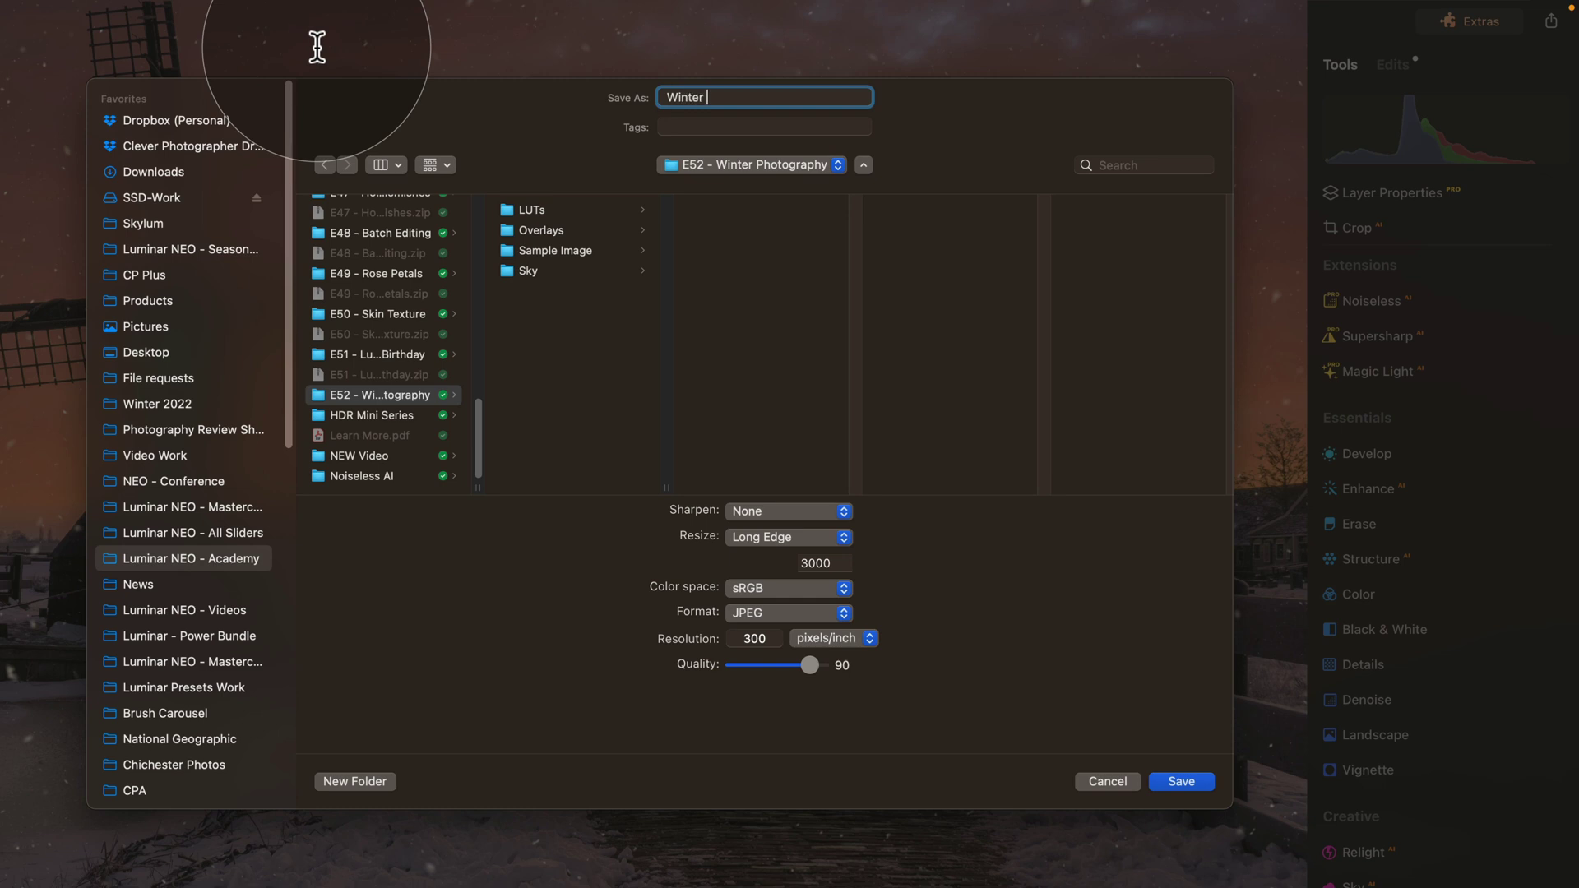
pyautogui.write('Edit')
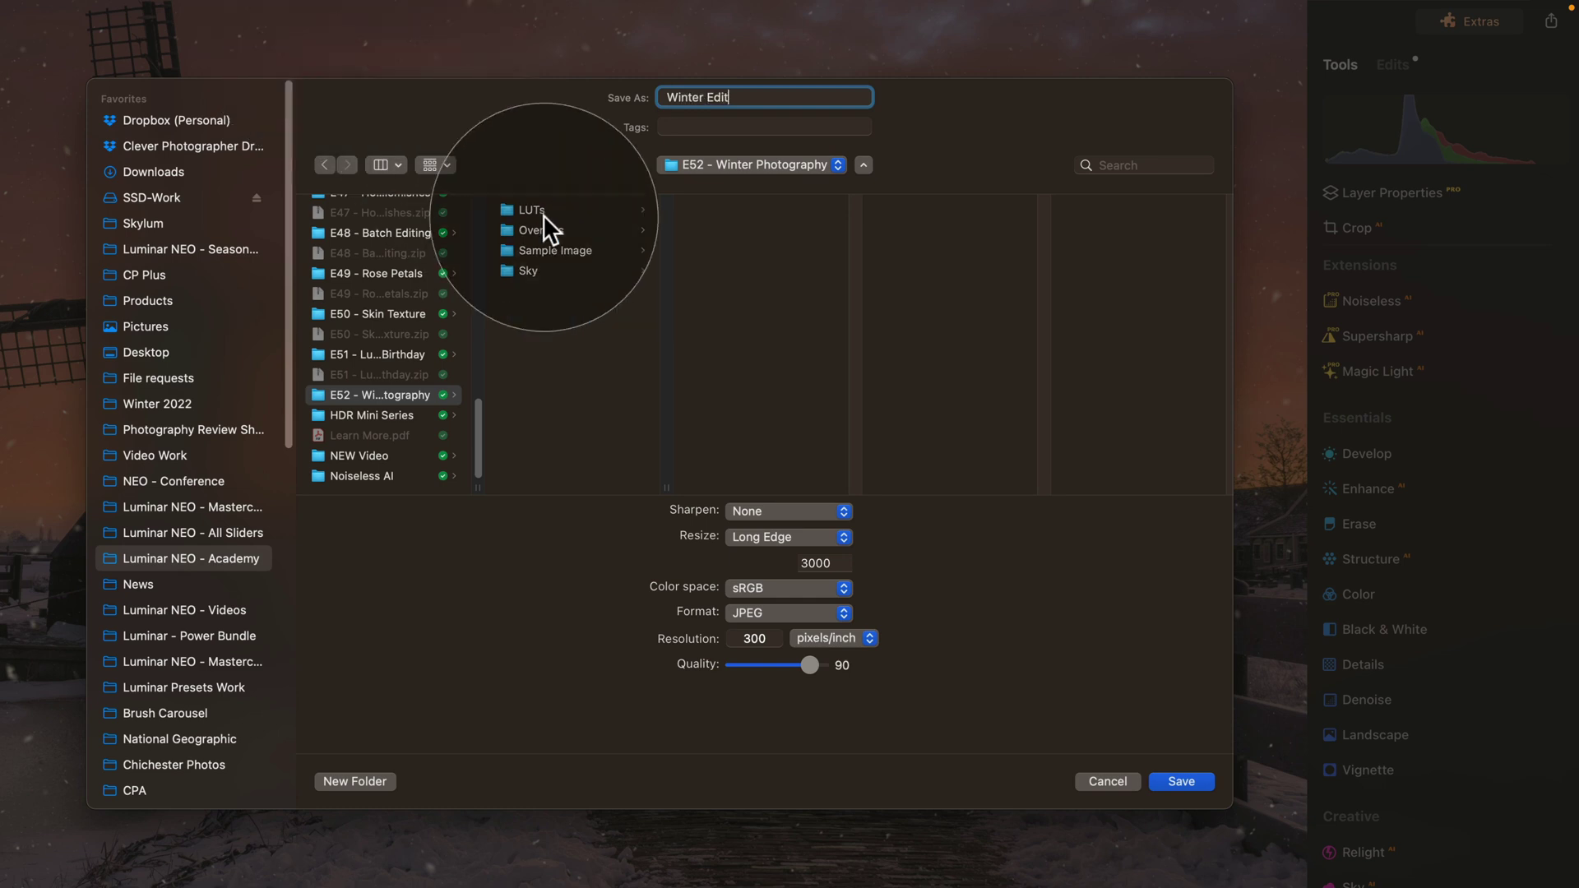
# Set the export to the original image size and the TIFF format.
pyautogui.click(803, 534)
pyautogui.click(798, 519)
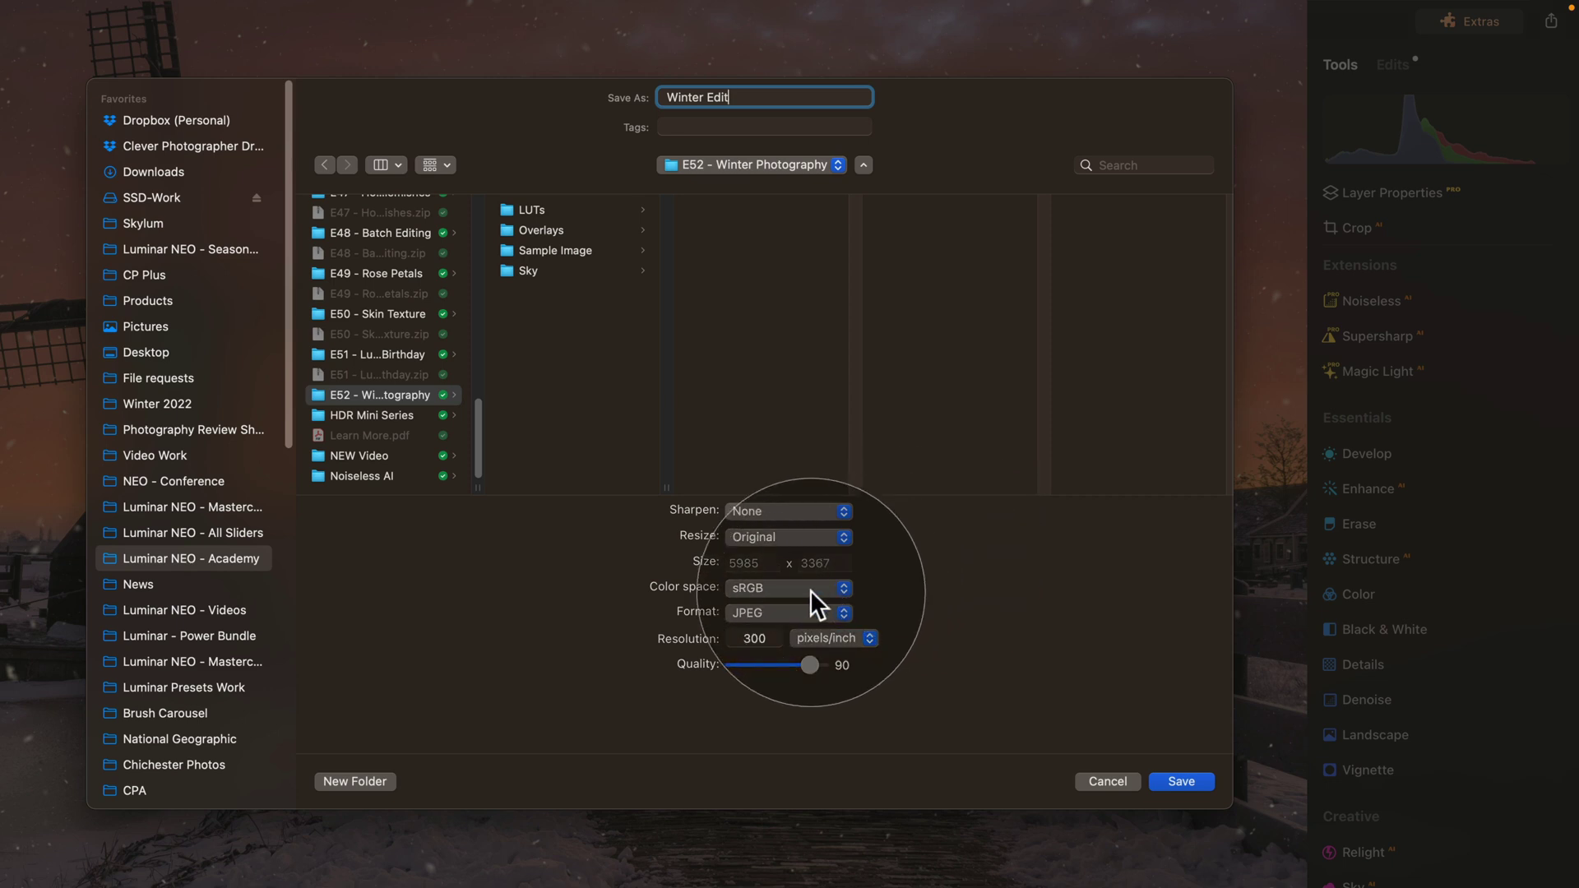
pyautogui.click(787, 610)
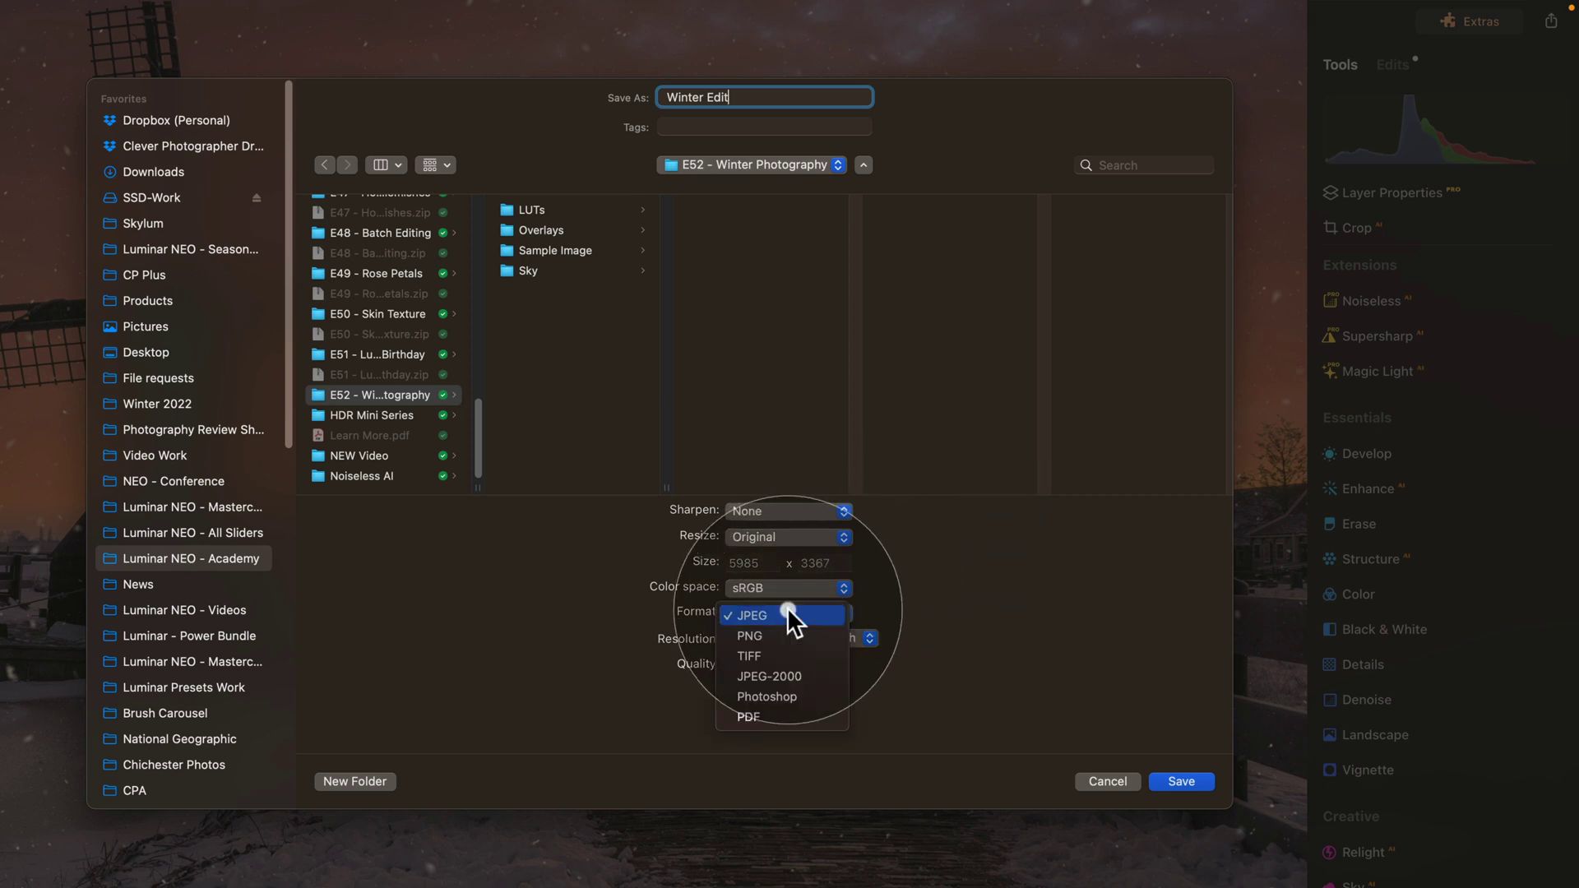
pyautogui.click(781, 658)
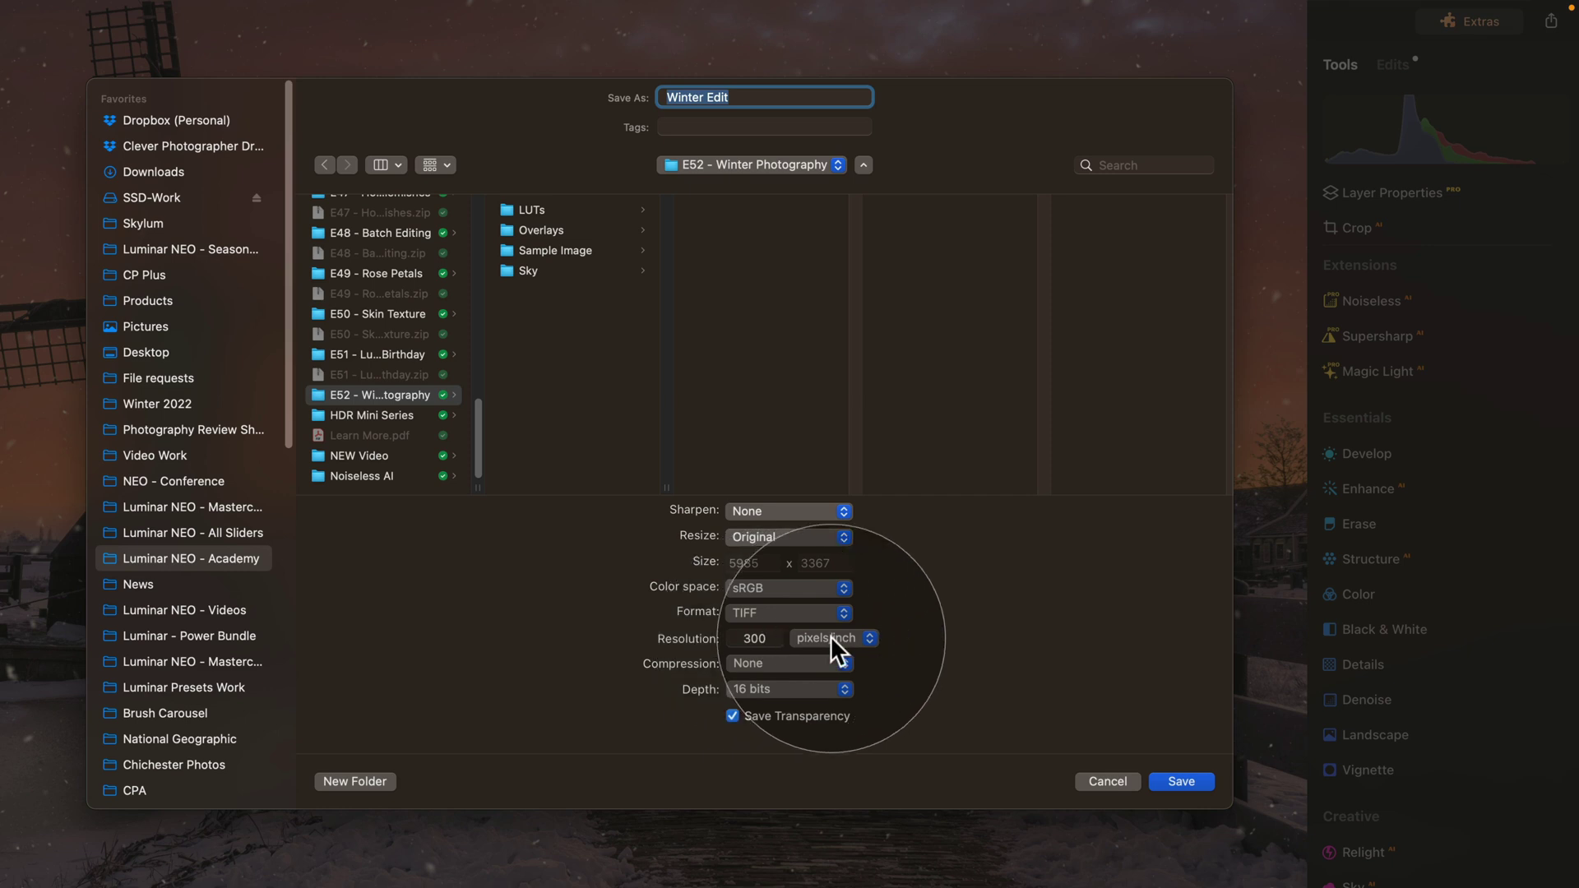
# Keep the TIFF uncompressed at 16 bits depth, turn off Save Transparency and save the export.
pyautogui.click(791, 663)
pyautogui.click(792, 663)
pyautogui.click(788, 688)
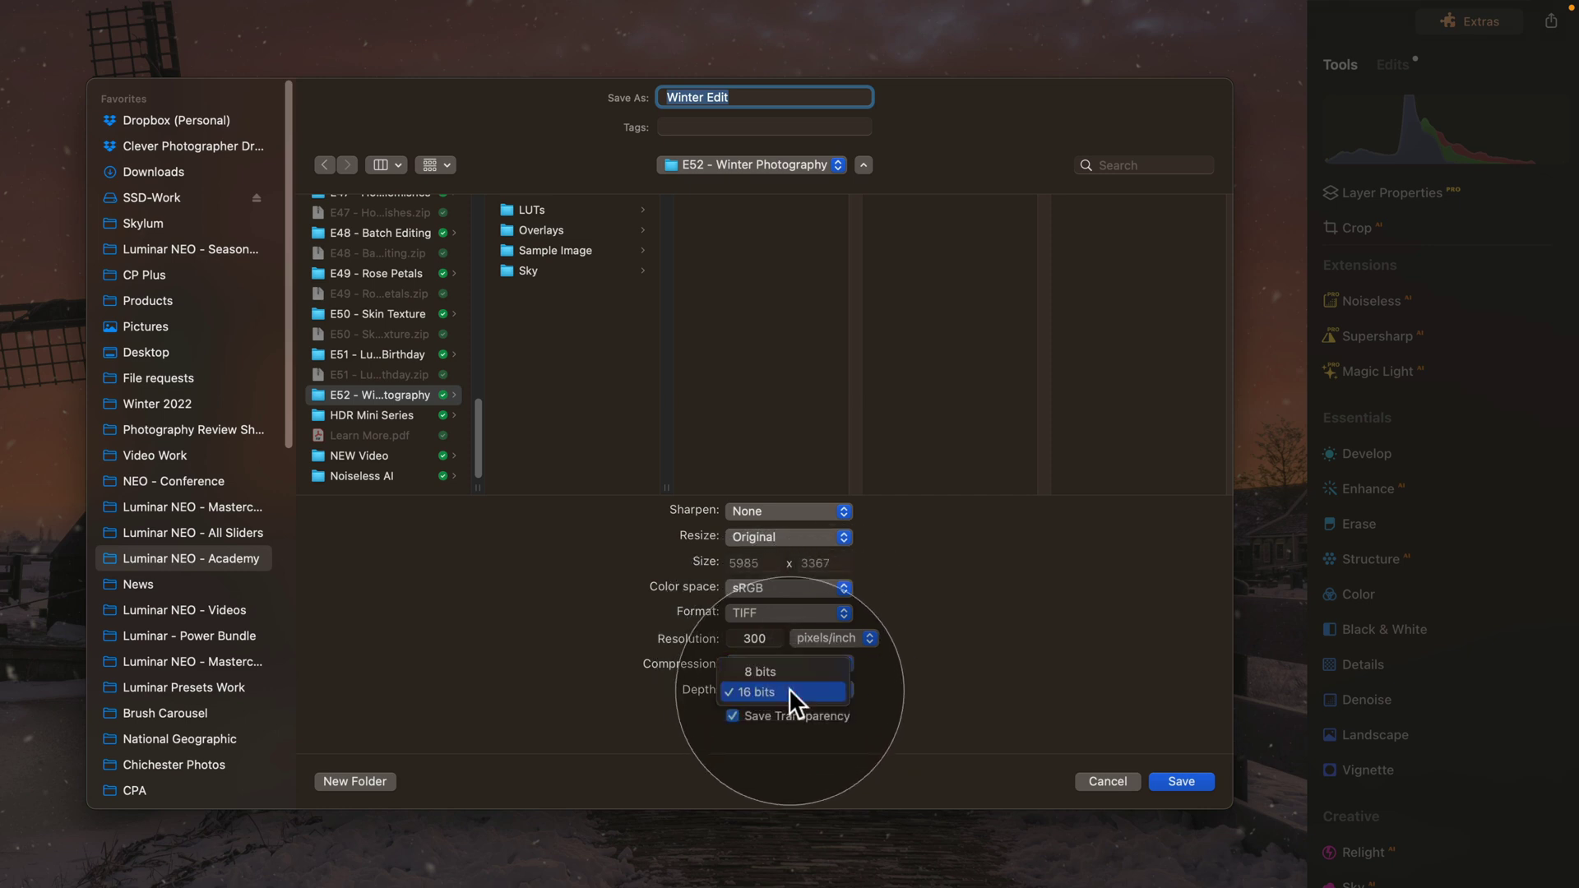
pyautogui.click(788, 689)
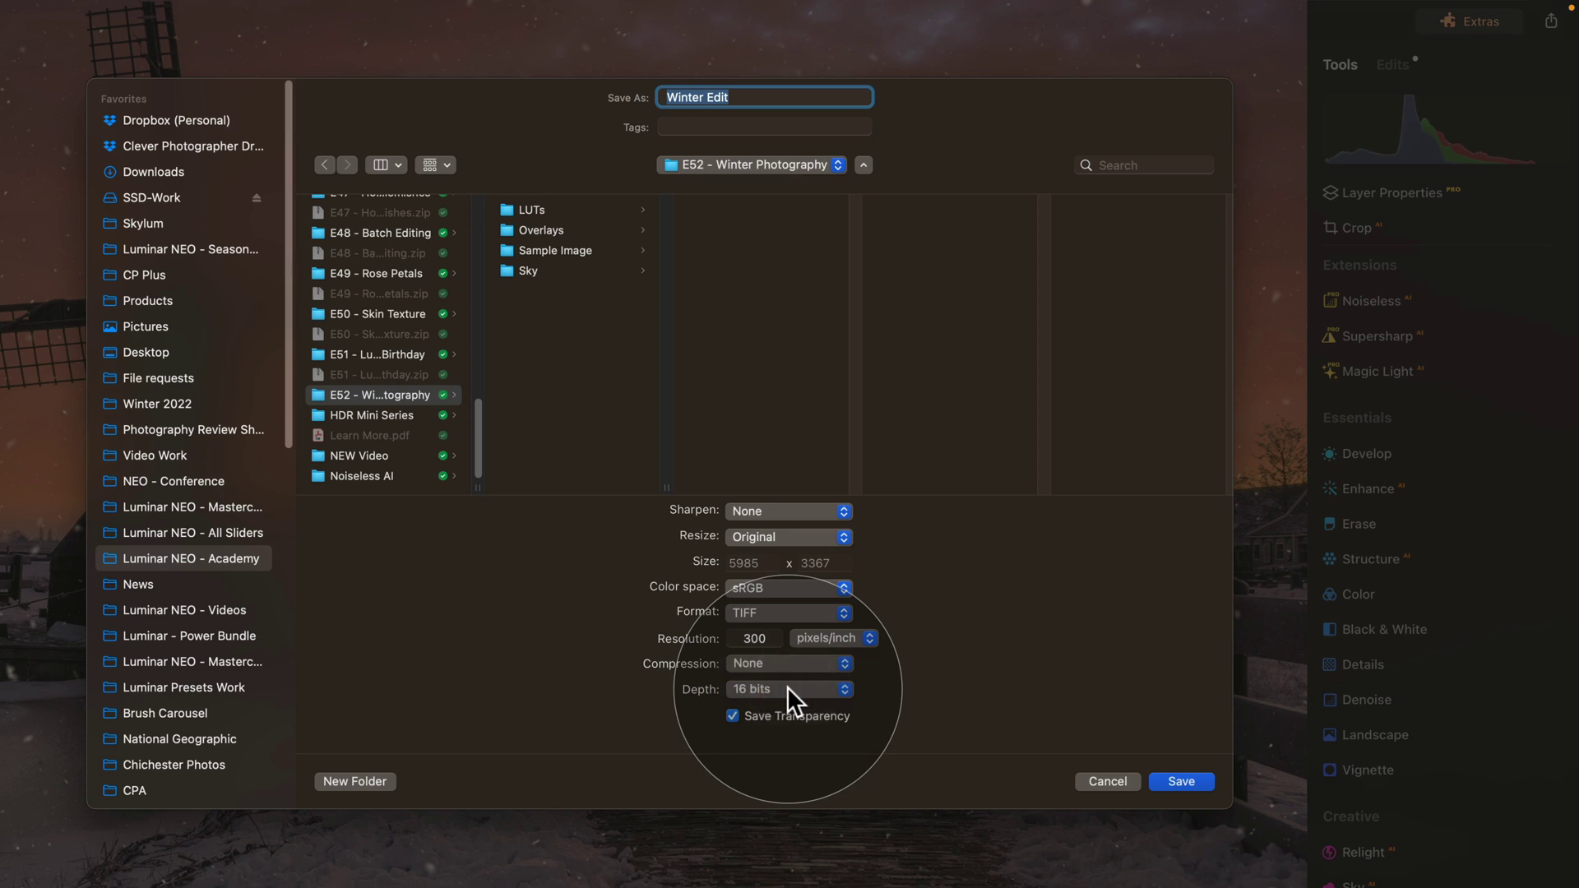
pyautogui.click(732, 715)
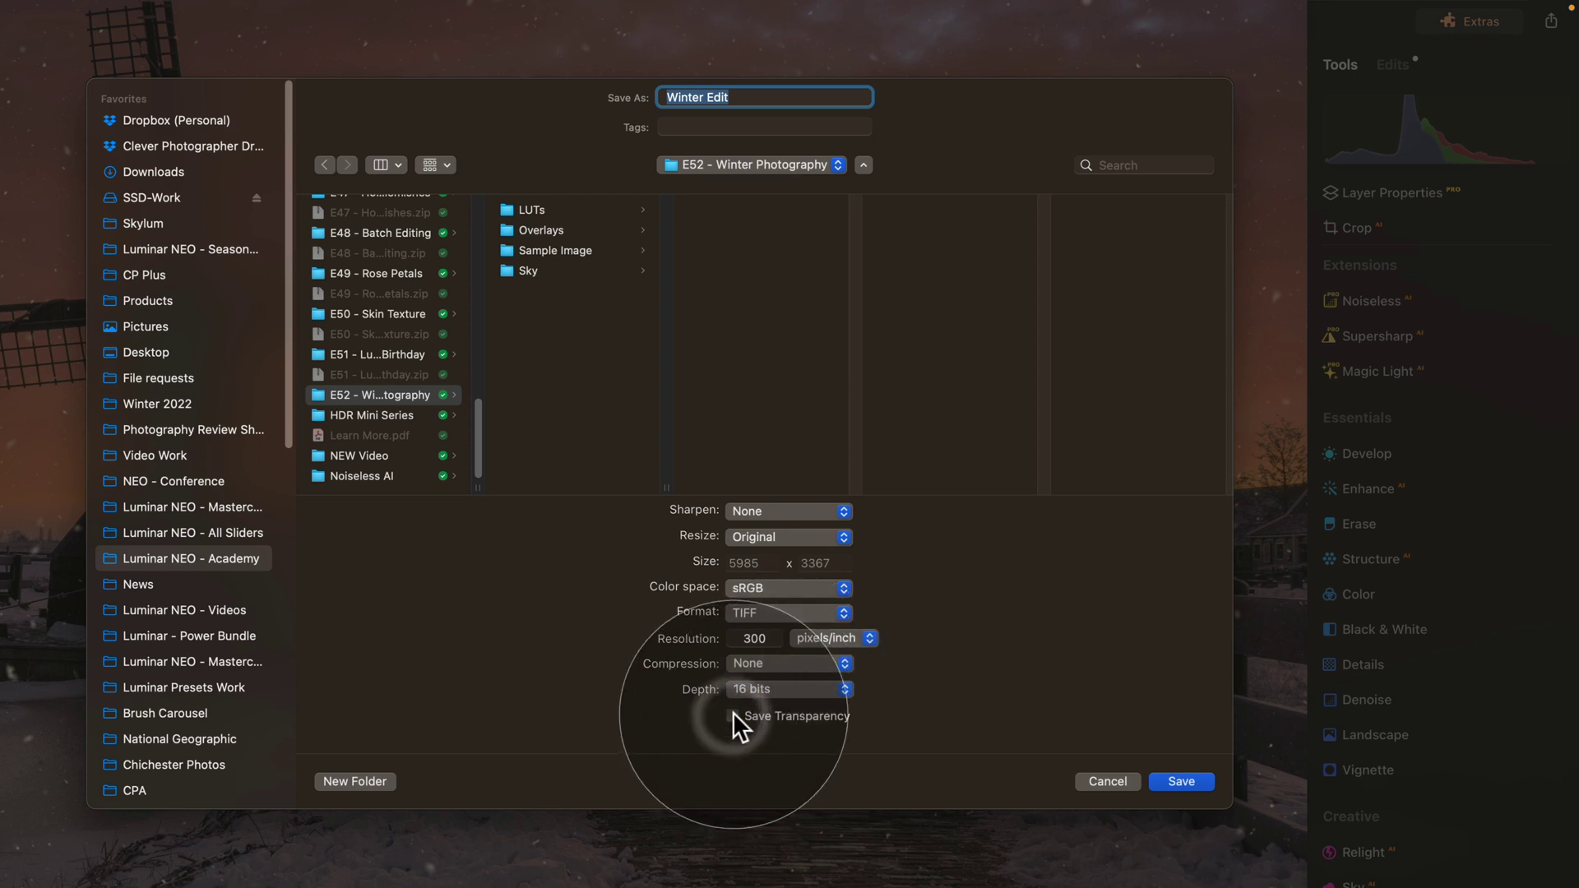
pyautogui.click(1181, 781)
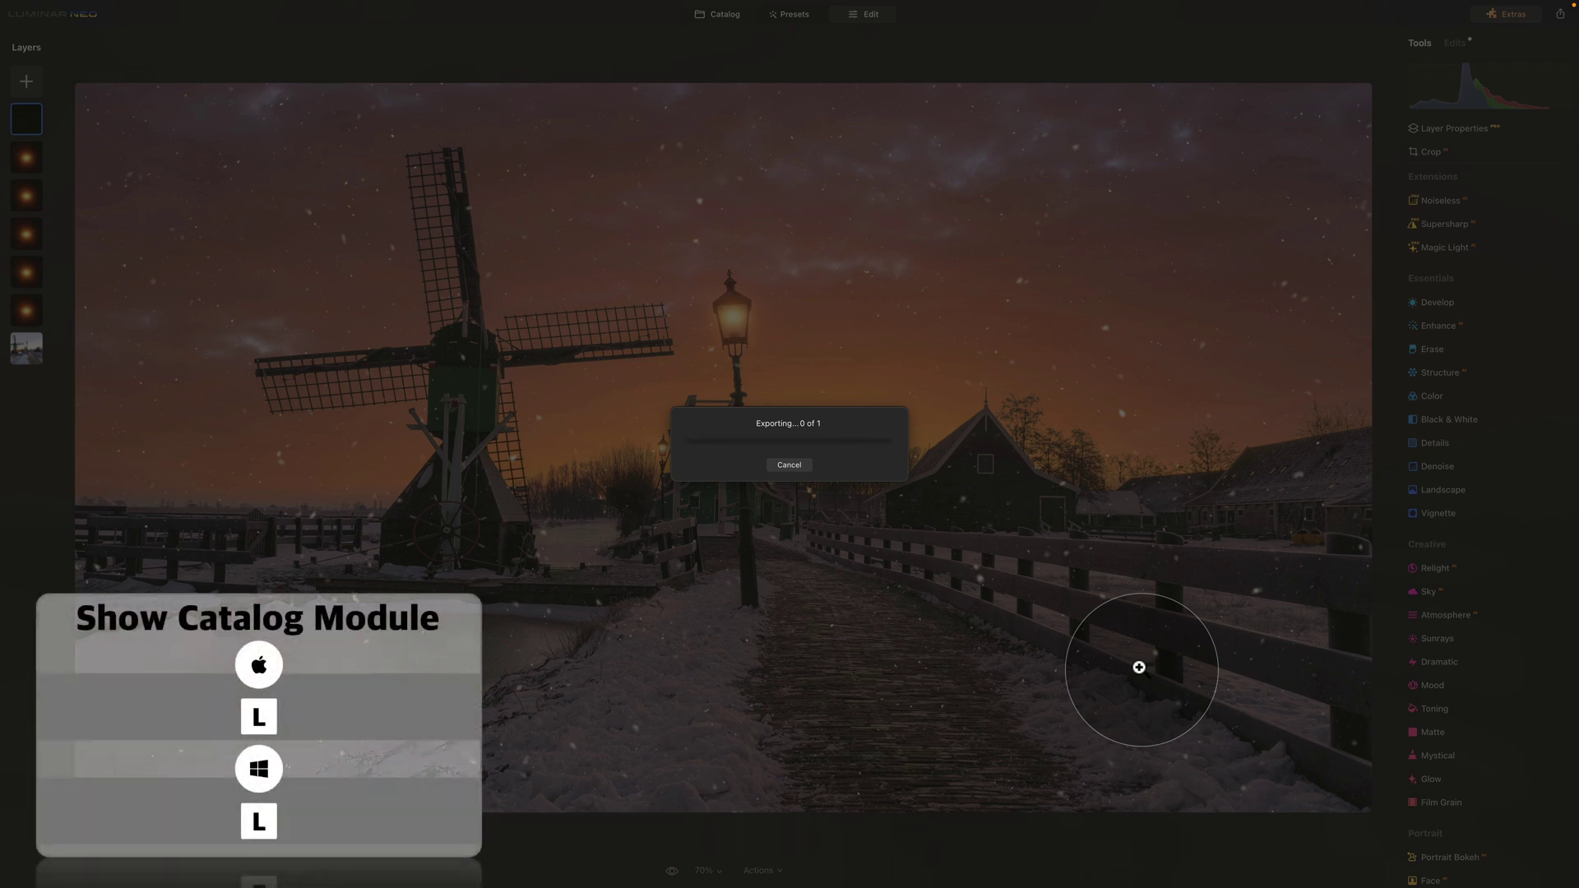
# Find the exported Winter Edit.tiff in the catalog and open it for editing.
pyautogui.press('super+l')
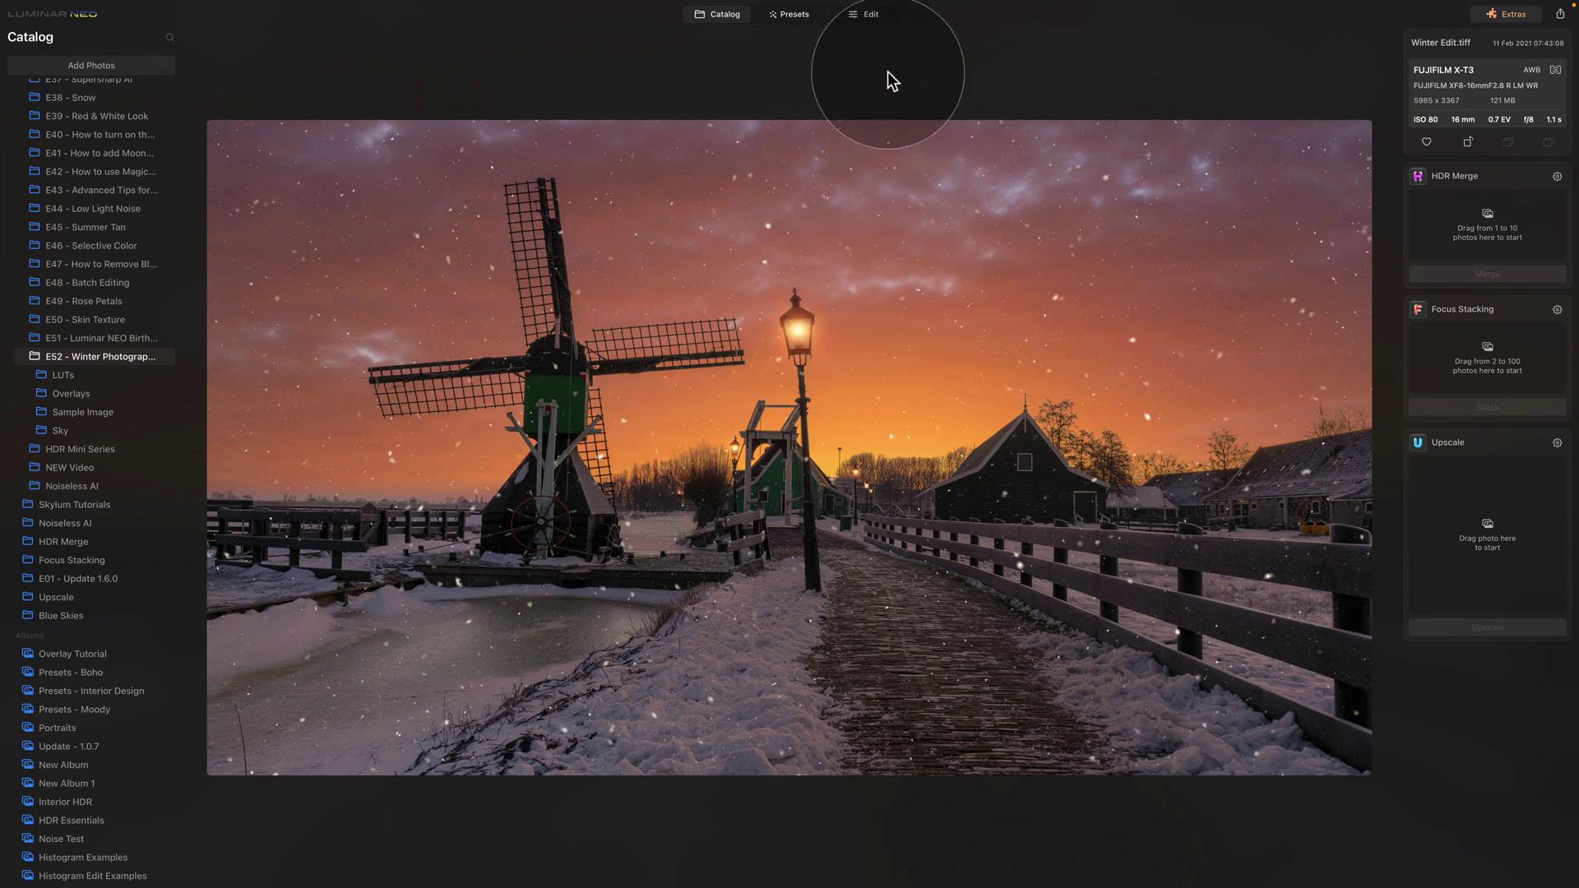
pyautogui.click(872, 19)
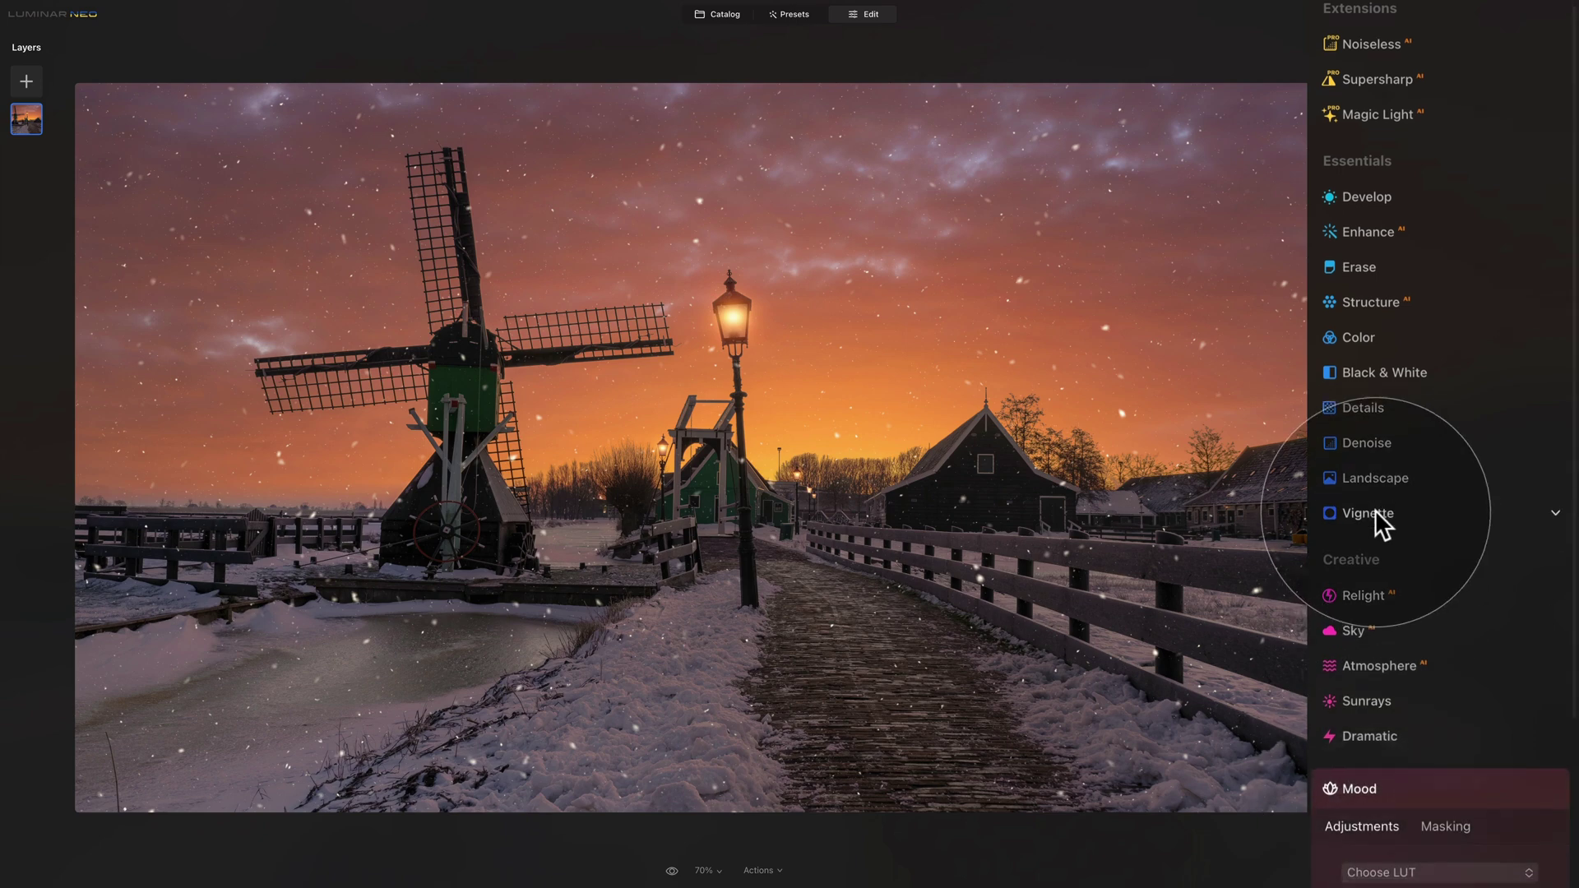
# Add the three custom LUT files CP - Winter Wonder - 1 to 3 from the LUTs folder to the Mood tool.
pyautogui.click(1413, 388)
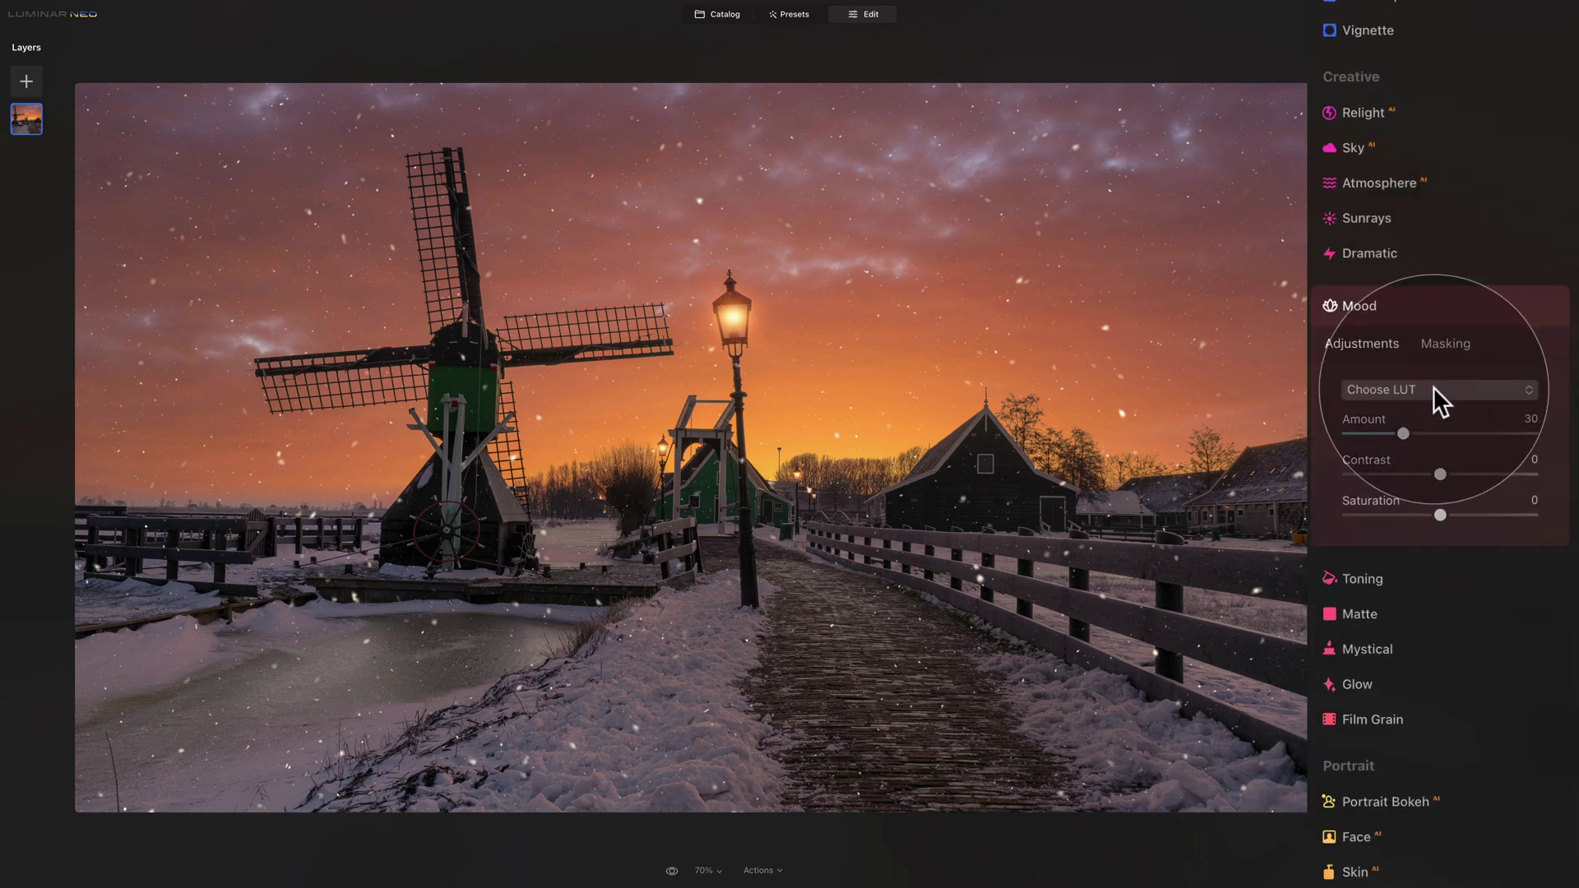
pyautogui.click(1433, 388)
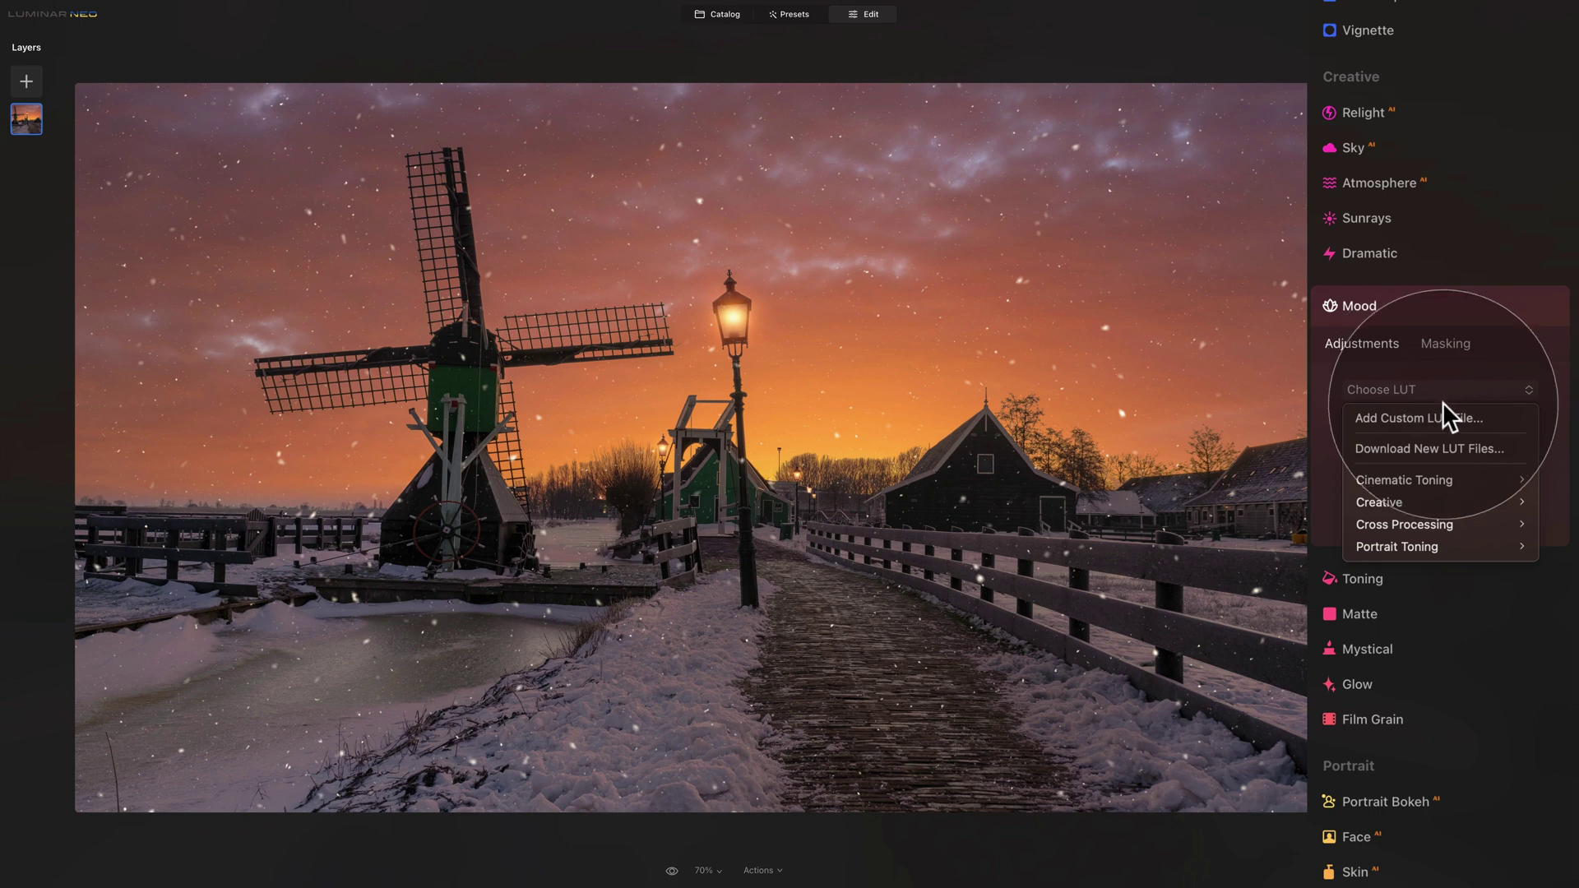
pyautogui.click(1489, 416)
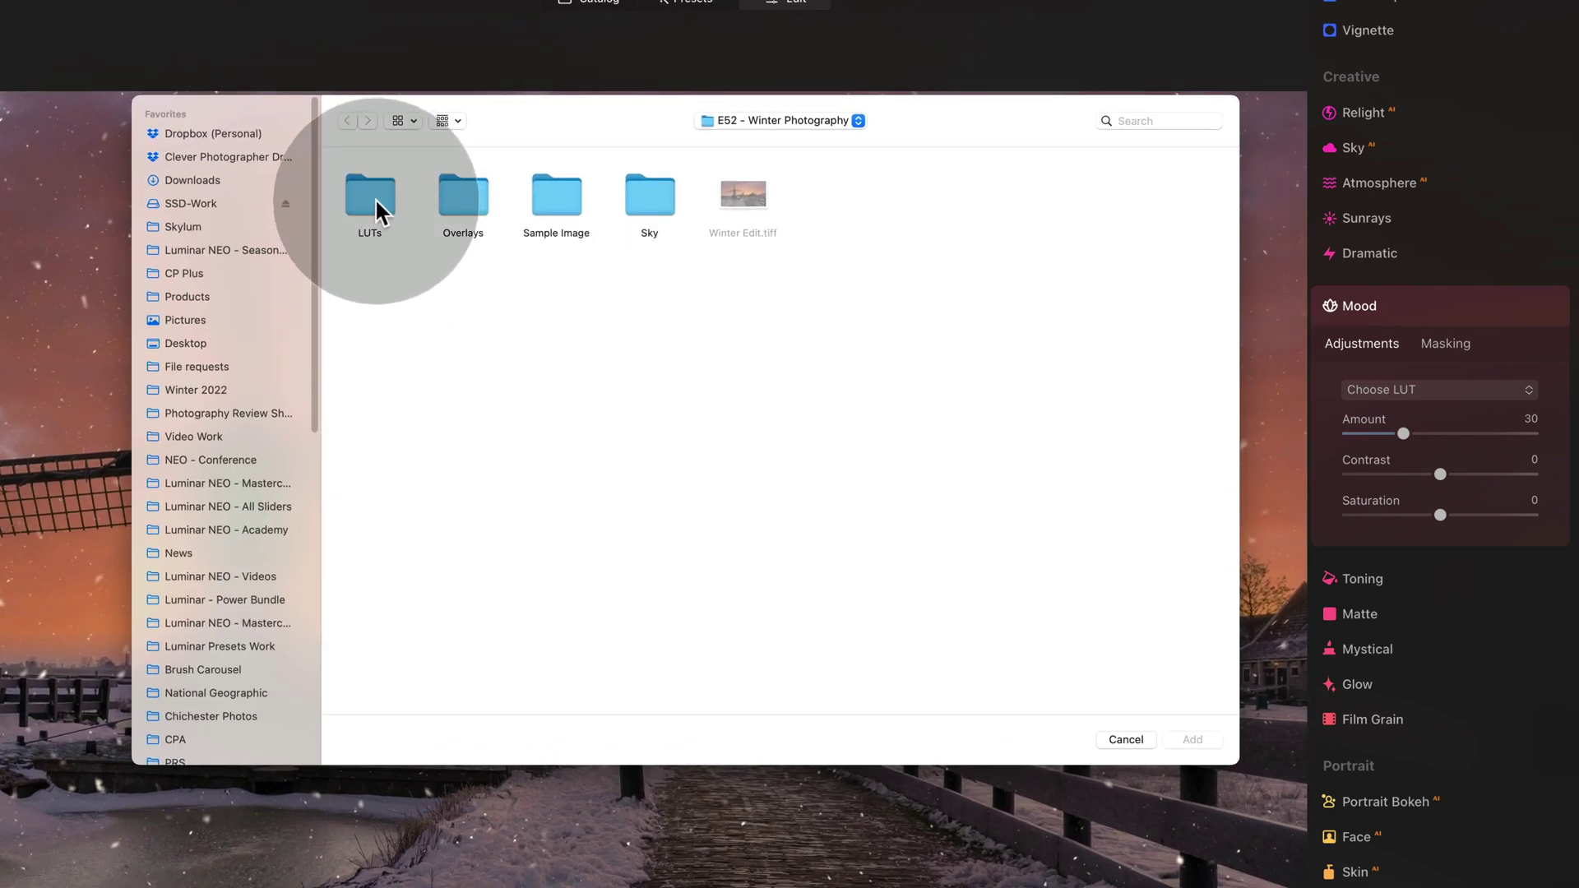
pyautogui.click(558, 156)
pyautogui.doubleClick(373, 189)
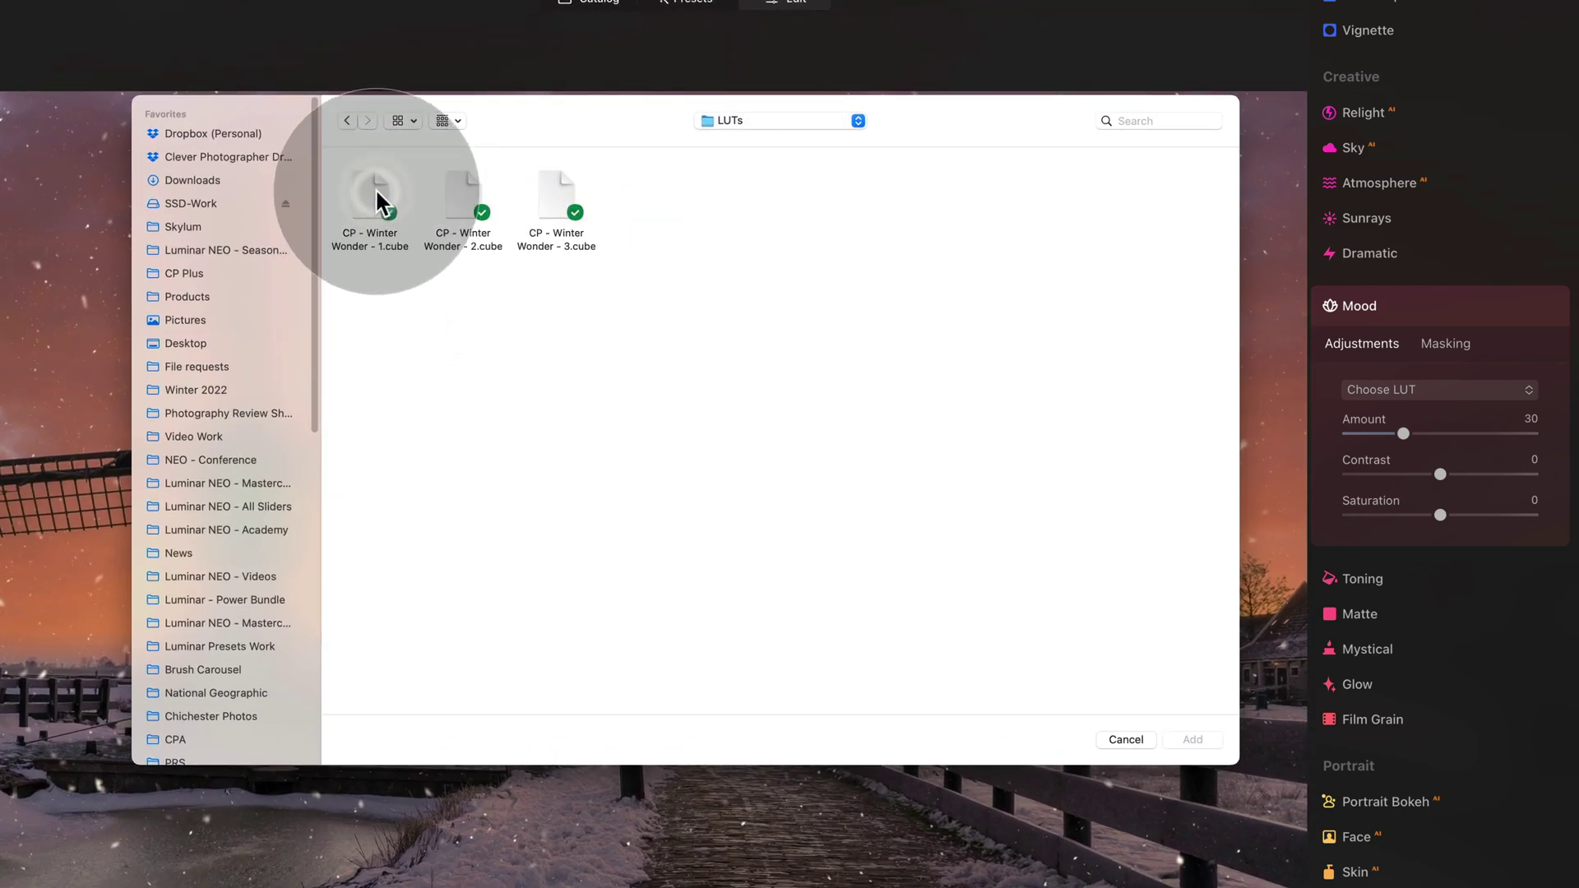
pyautogui.moveTo(643, 312); pyautogui.dragTo(375, 191)
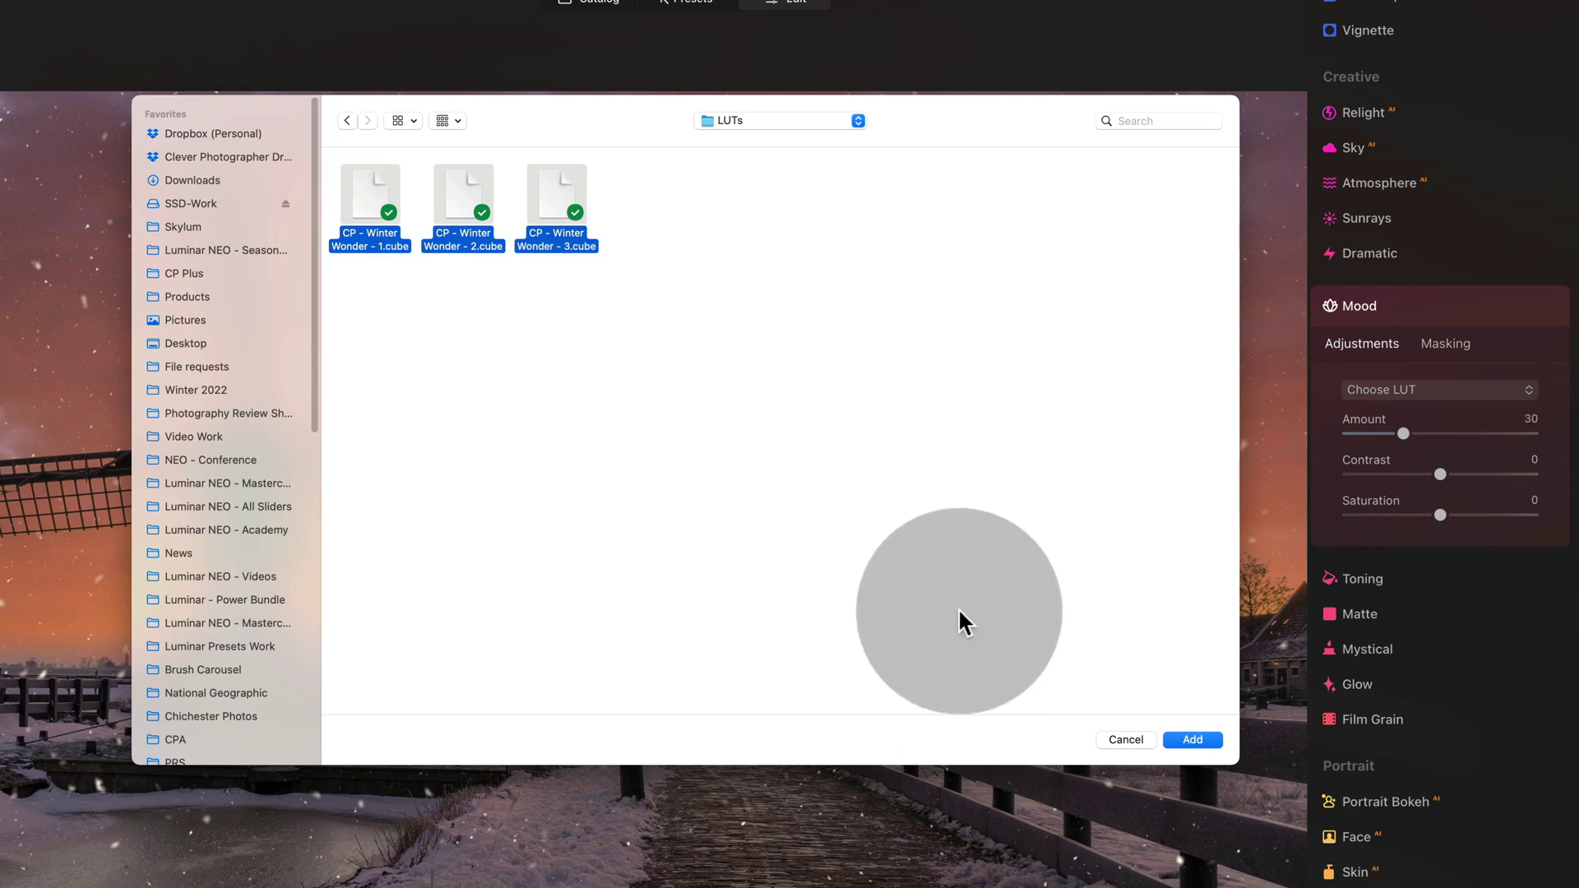
pyautogui.click(1195, 739)
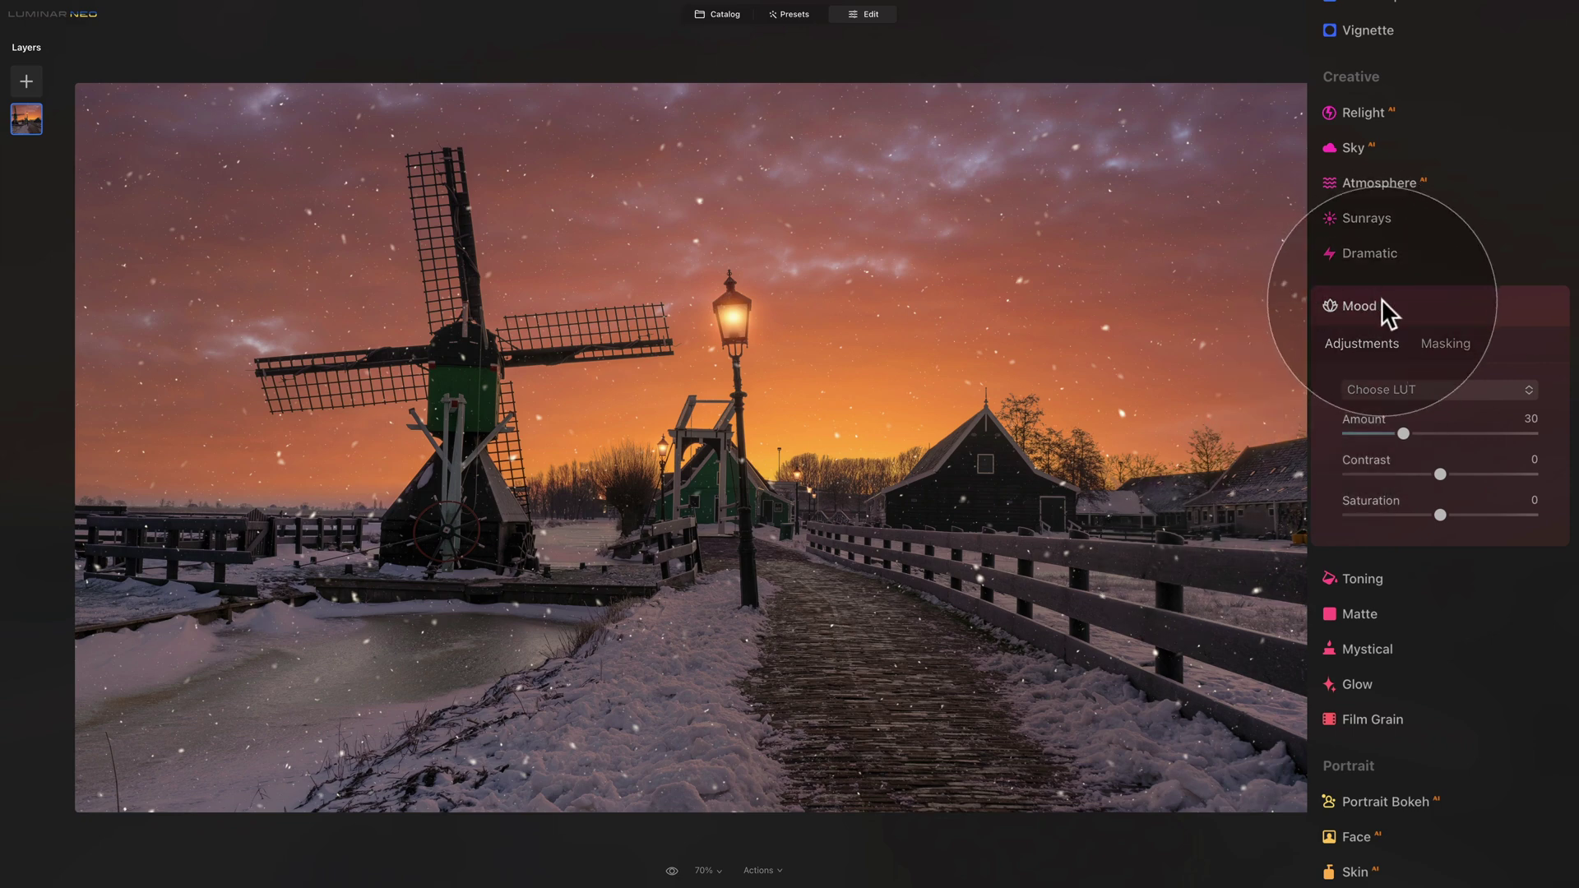
# Apply the custom LUT CP - Winter Wonder - 1 in Mood with Amount 60.
pyautogui.click(1441, 390)
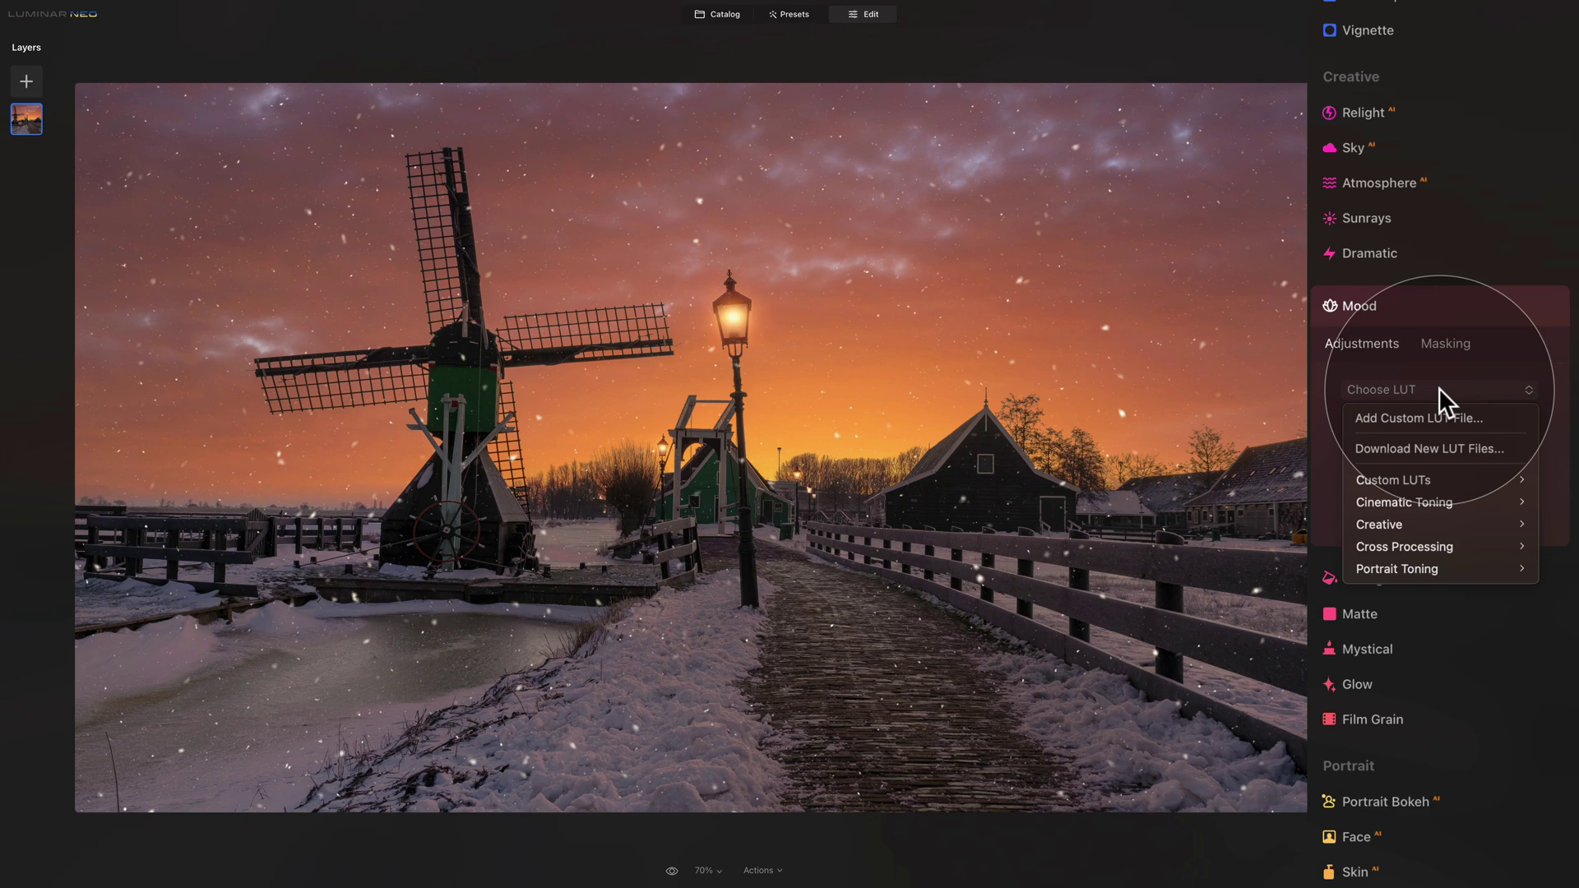
pyautogui.moveTo(1463, 475)
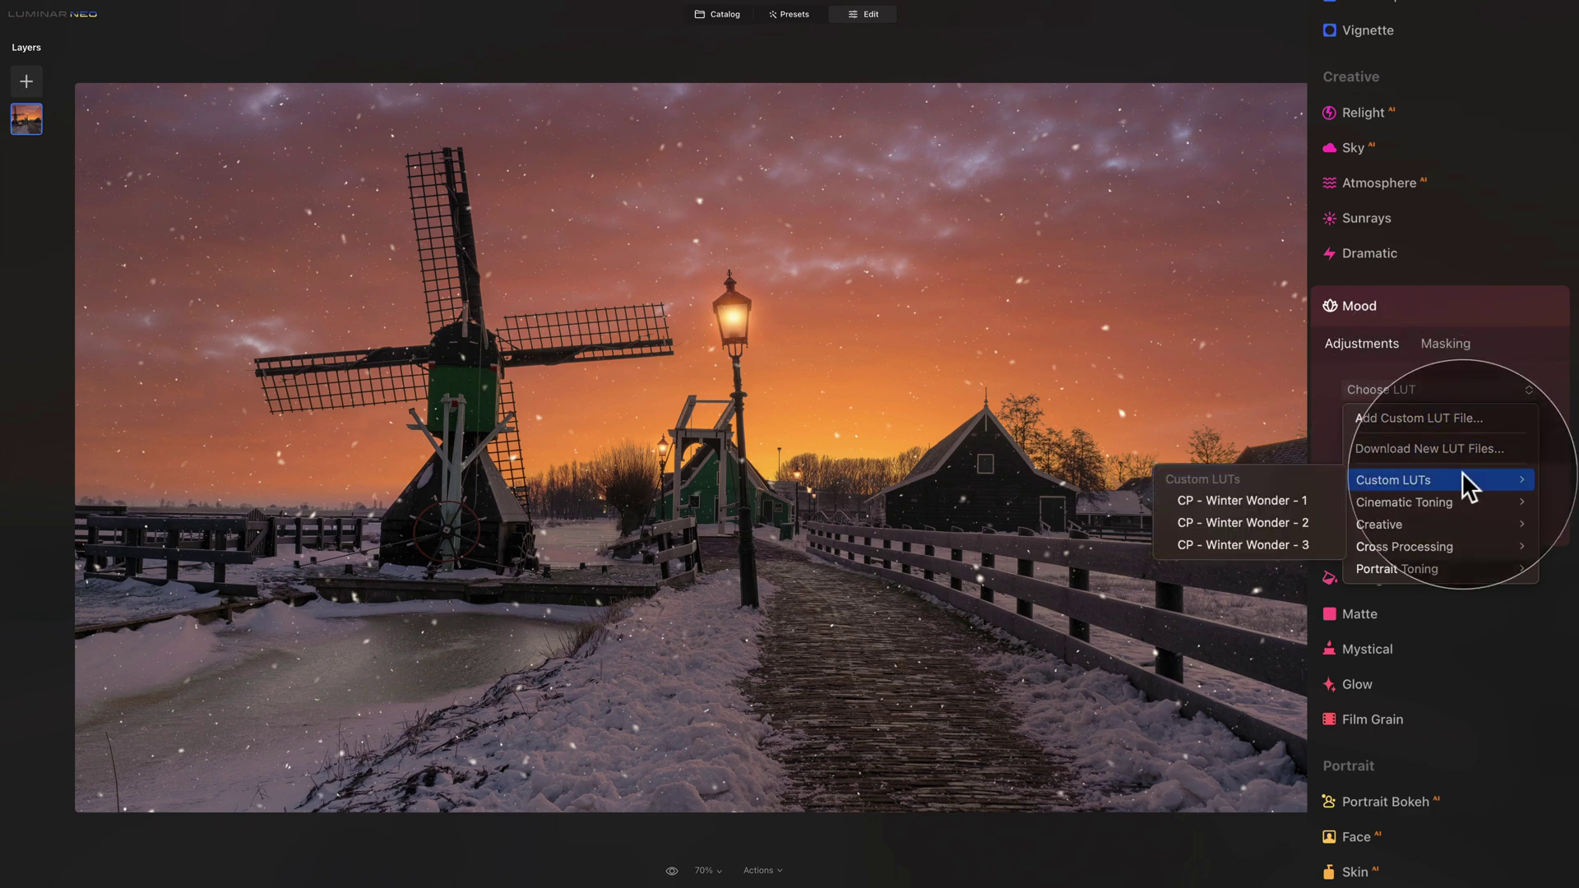
pyautogui.click(1307, 500)
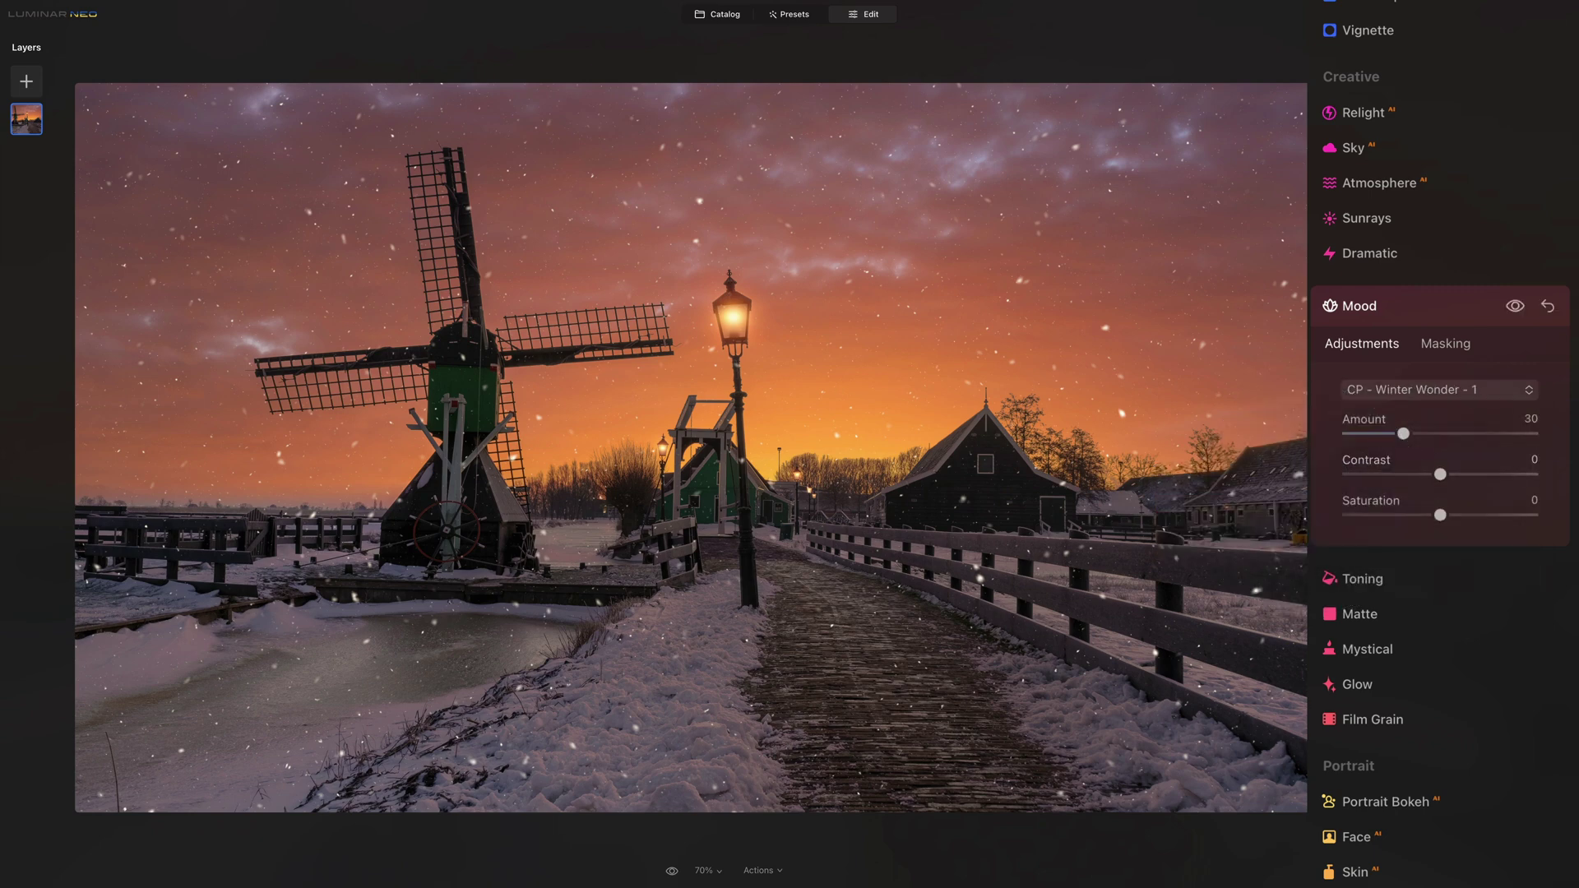
pyautogui.moveTo(1403, 436); pyautogui.dragTo(1461, 436)
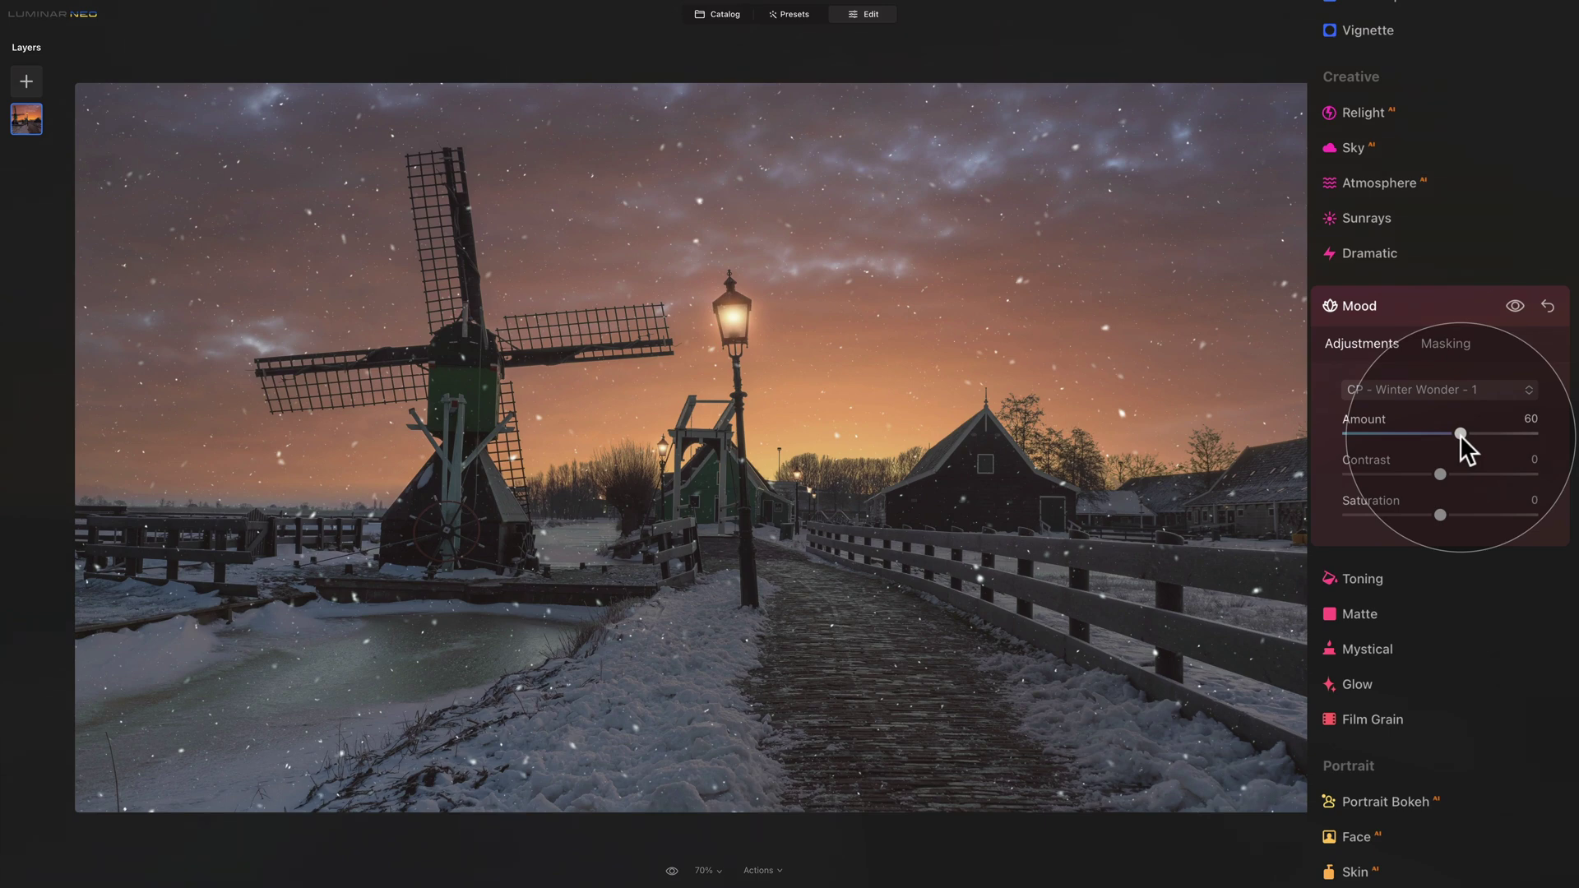
# Try the custom LUTs CP - Winter Wonder - 2 and CP - Winter Wonder - 3 on the photo in turn.
pyautogui.click(1431, 389)
pyautogui.moveTo(1428, 481)
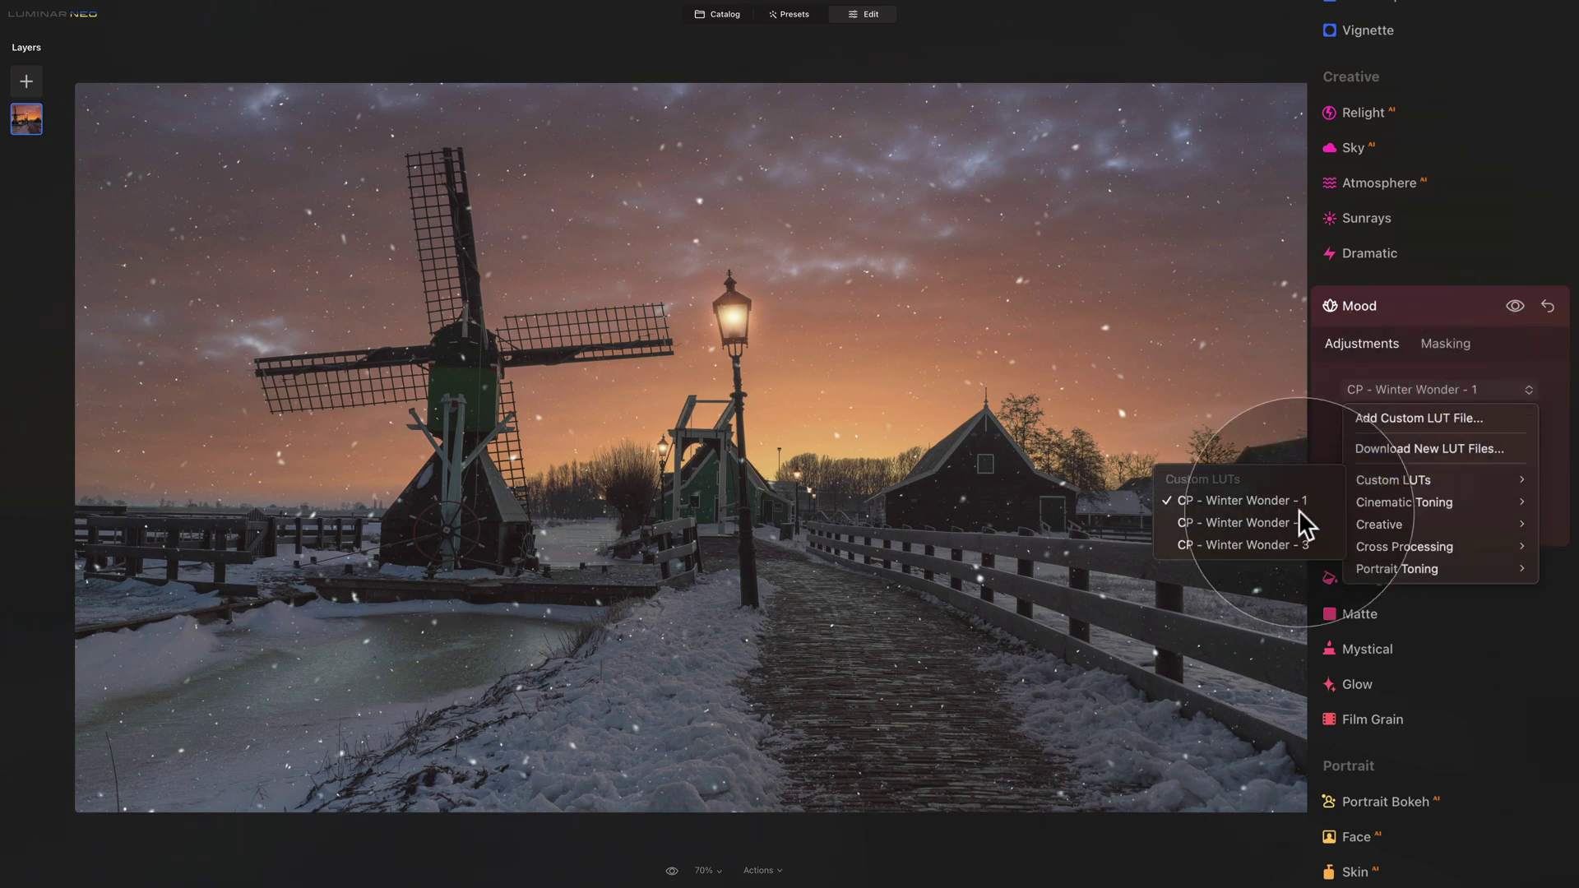
pyautogui.click(1290, 526)
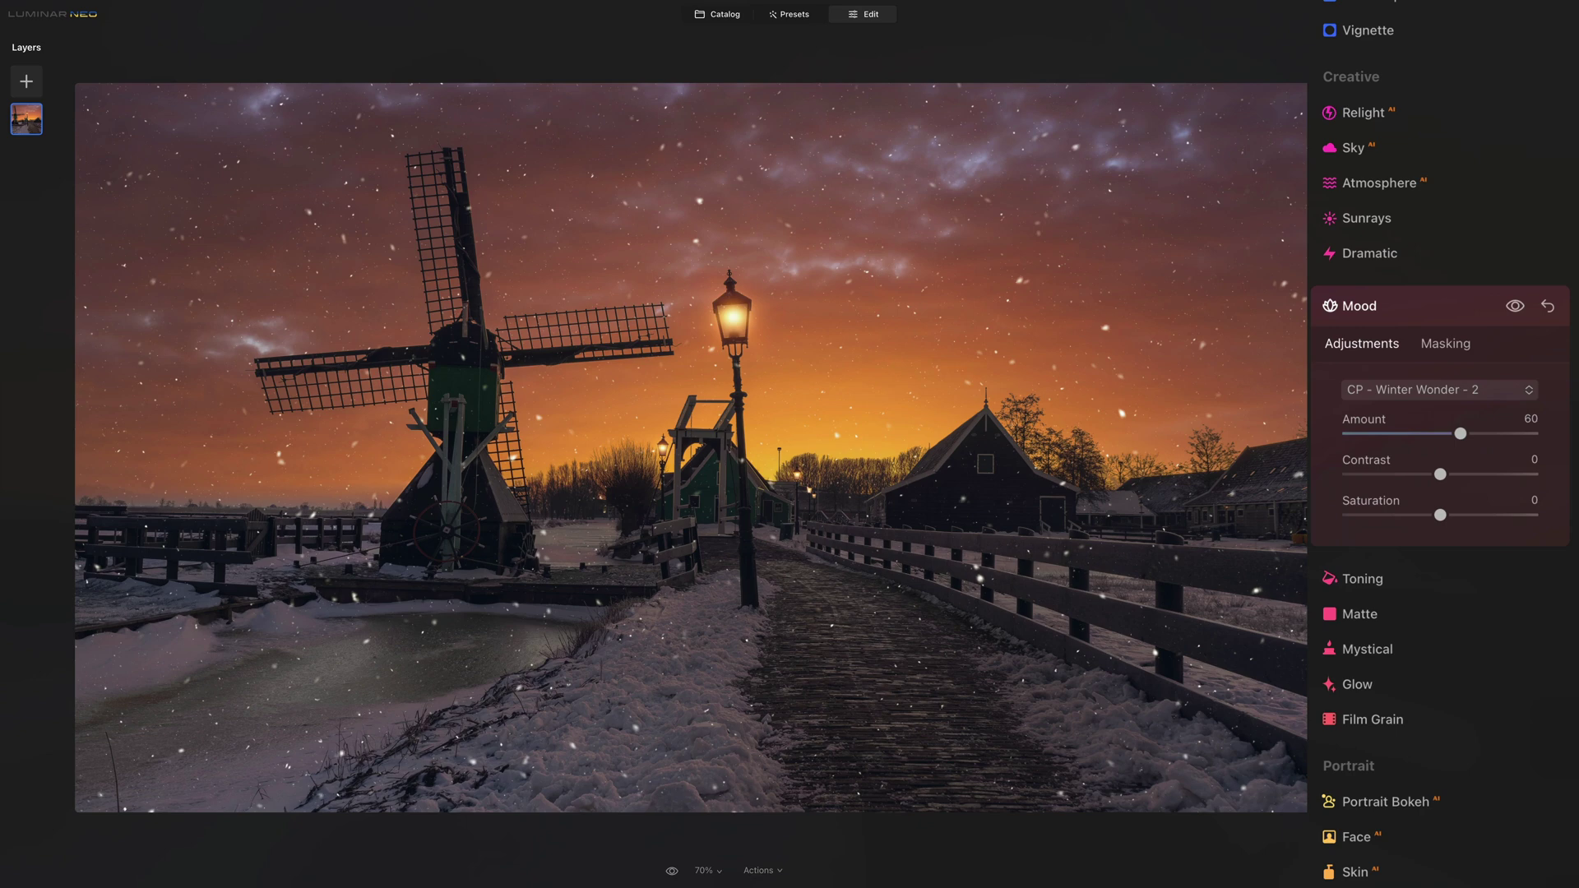
pyautogui.click(1441, 389)
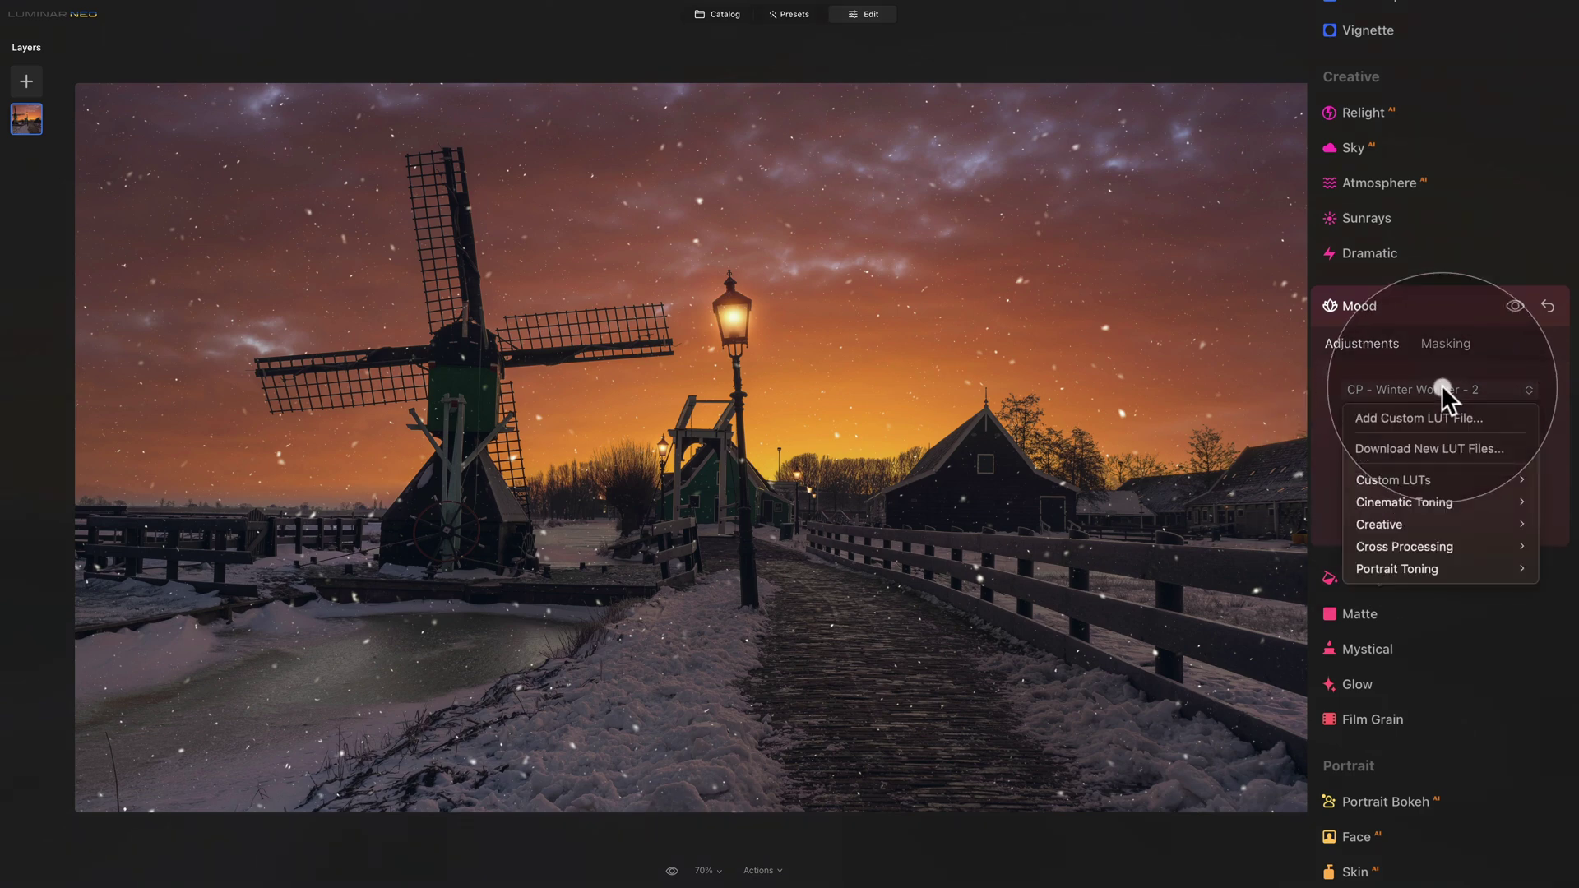
pyautogui.moveTo(1405, 480)
pyautogui.click(1221, 543)
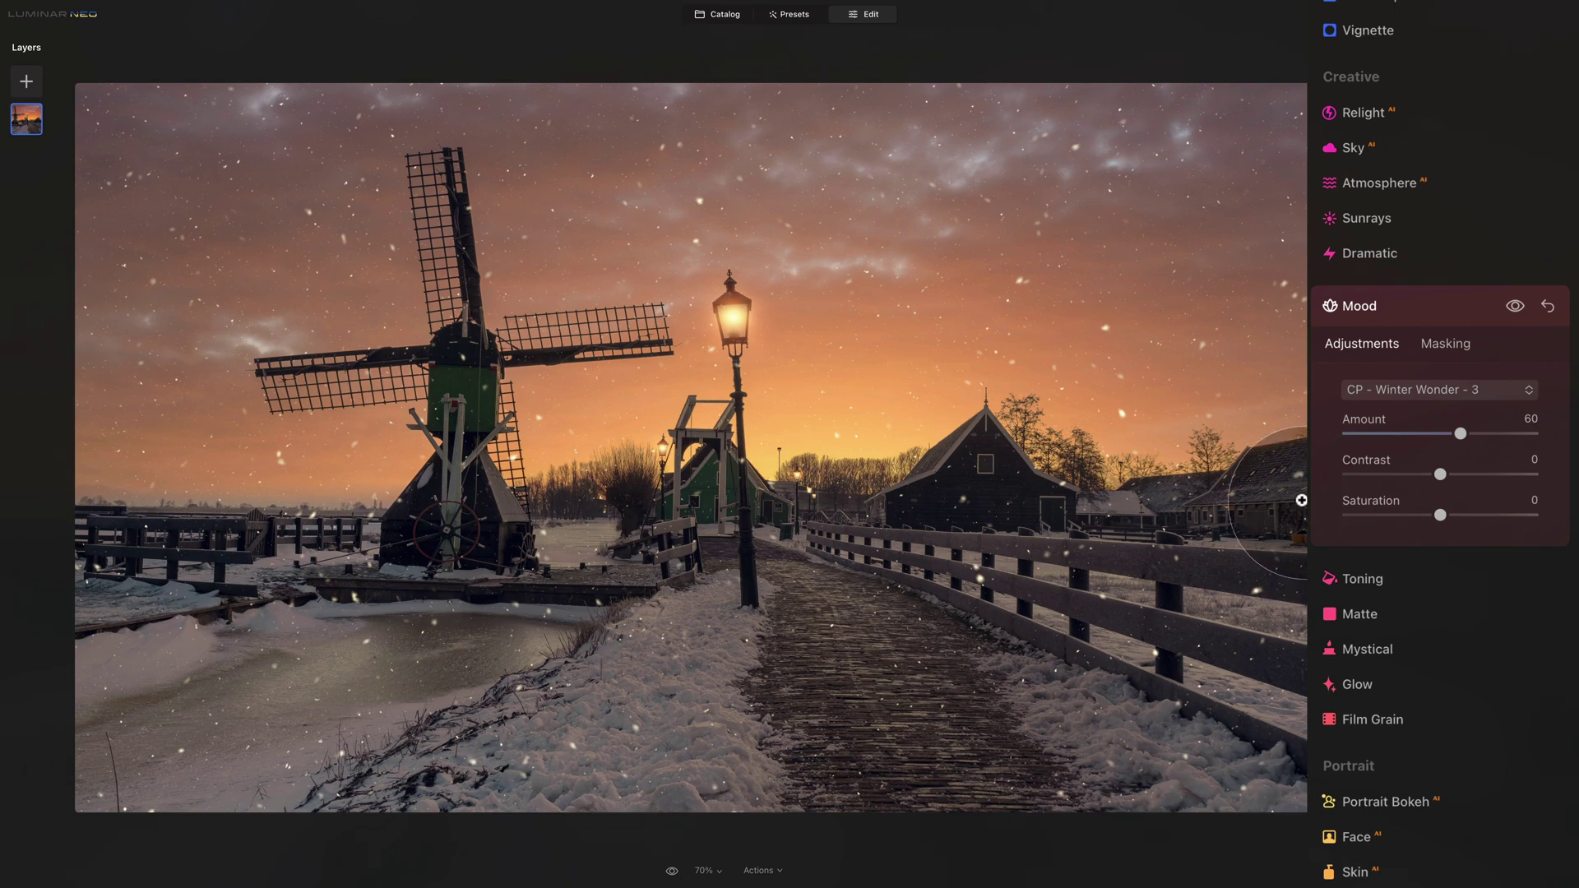
# Apply the custom LUT CP - Winter Wonder - 2 in Mood and set its Amount to 35.
pyautogui.click(1492, 390)
pyautogui.moveTo(1423, 479)
pyautogui.click(1236, 522)
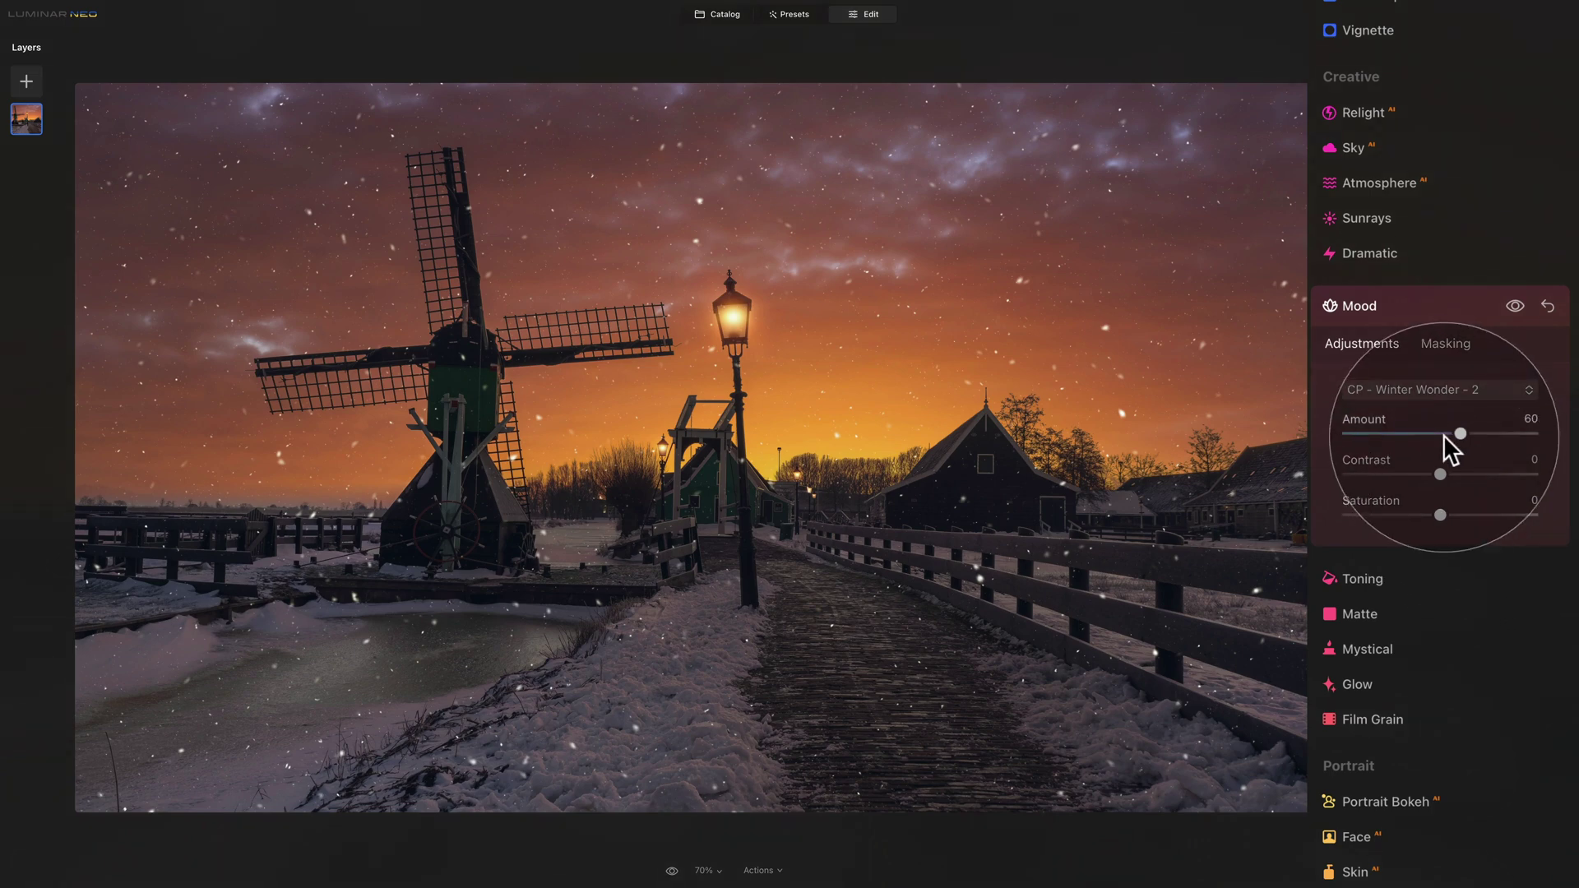
pyautogui.moveTo(1462, 432); pyautogui.dragTo(1412, 433)
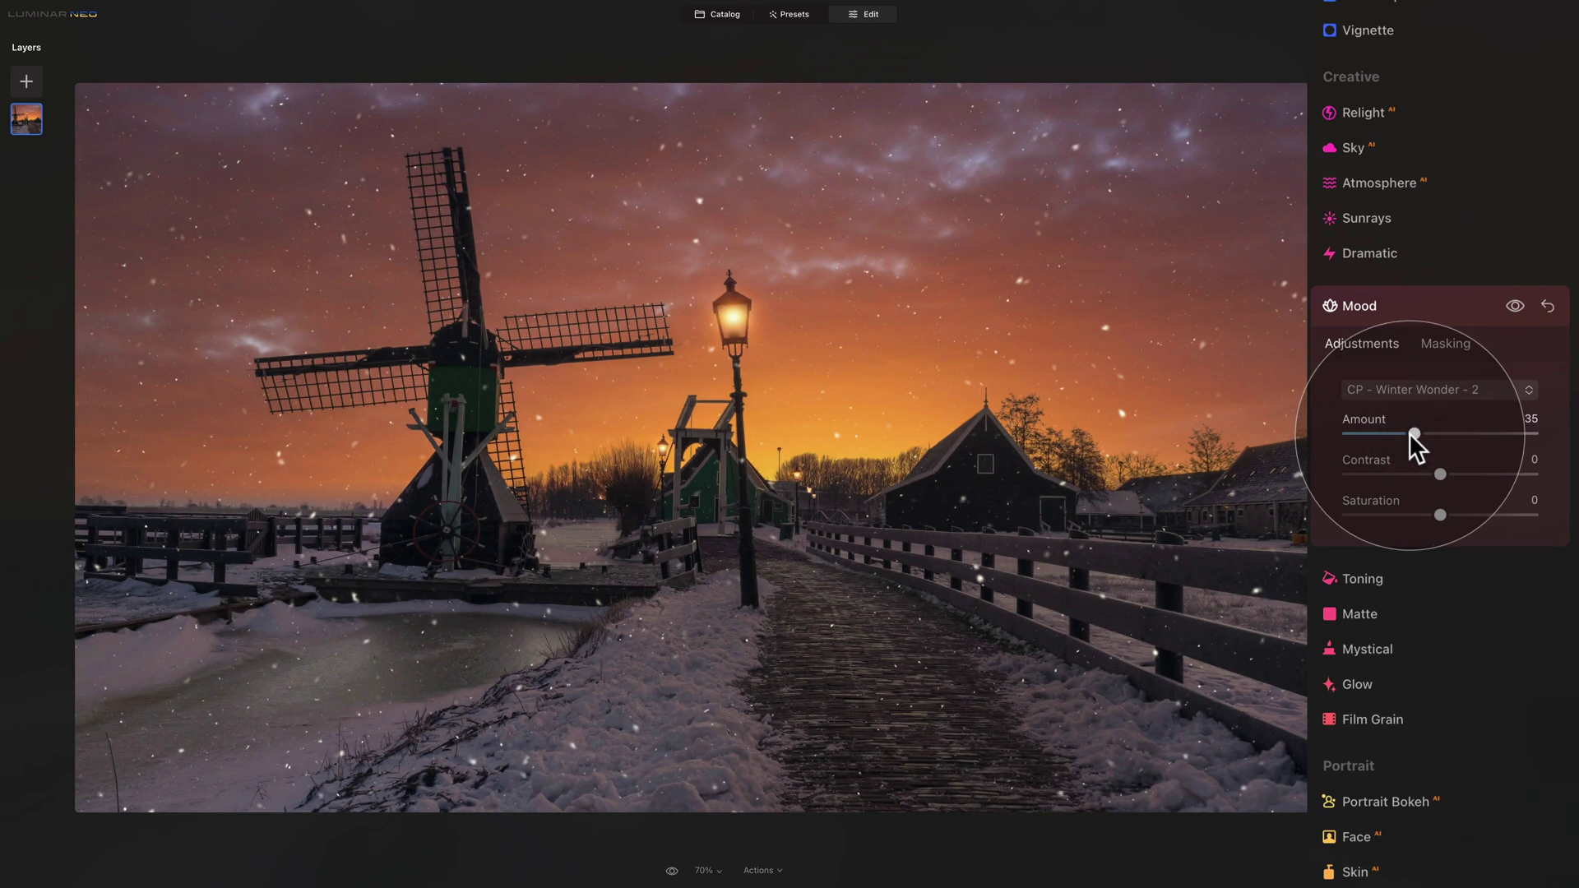
# Set the Mood Contrast to 4 and Saturation to 8, and compare the photo with and without the LUT.
pyautogui.moveTo(1441, 475); pyautogui.dragTo(1449, 515)
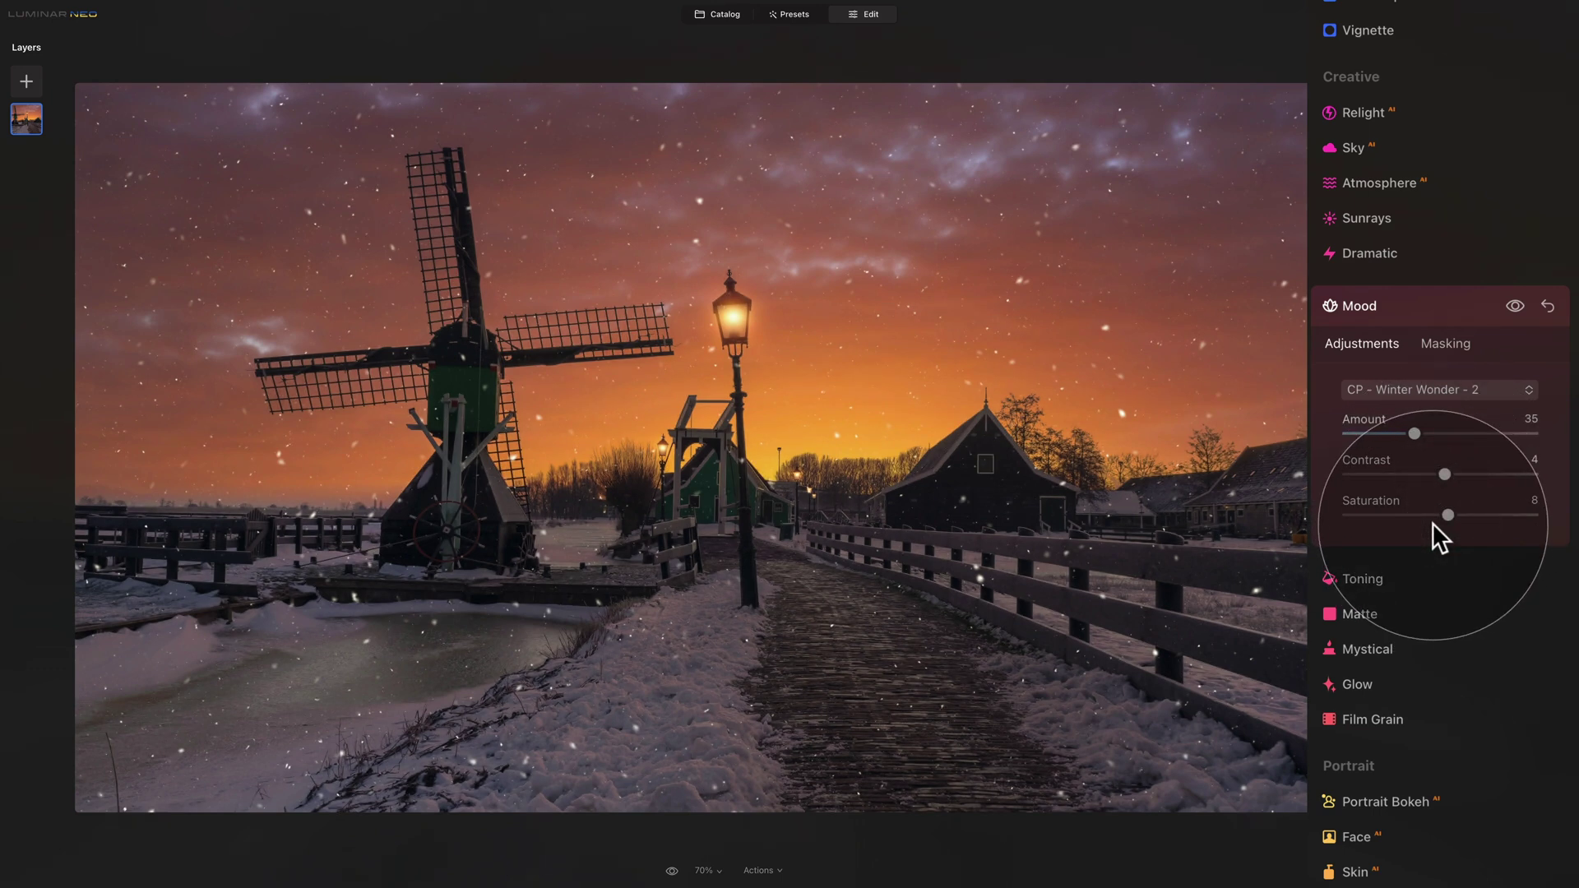
pyautogui.click(1514, 307)
pyautogui.click(1516, 307)
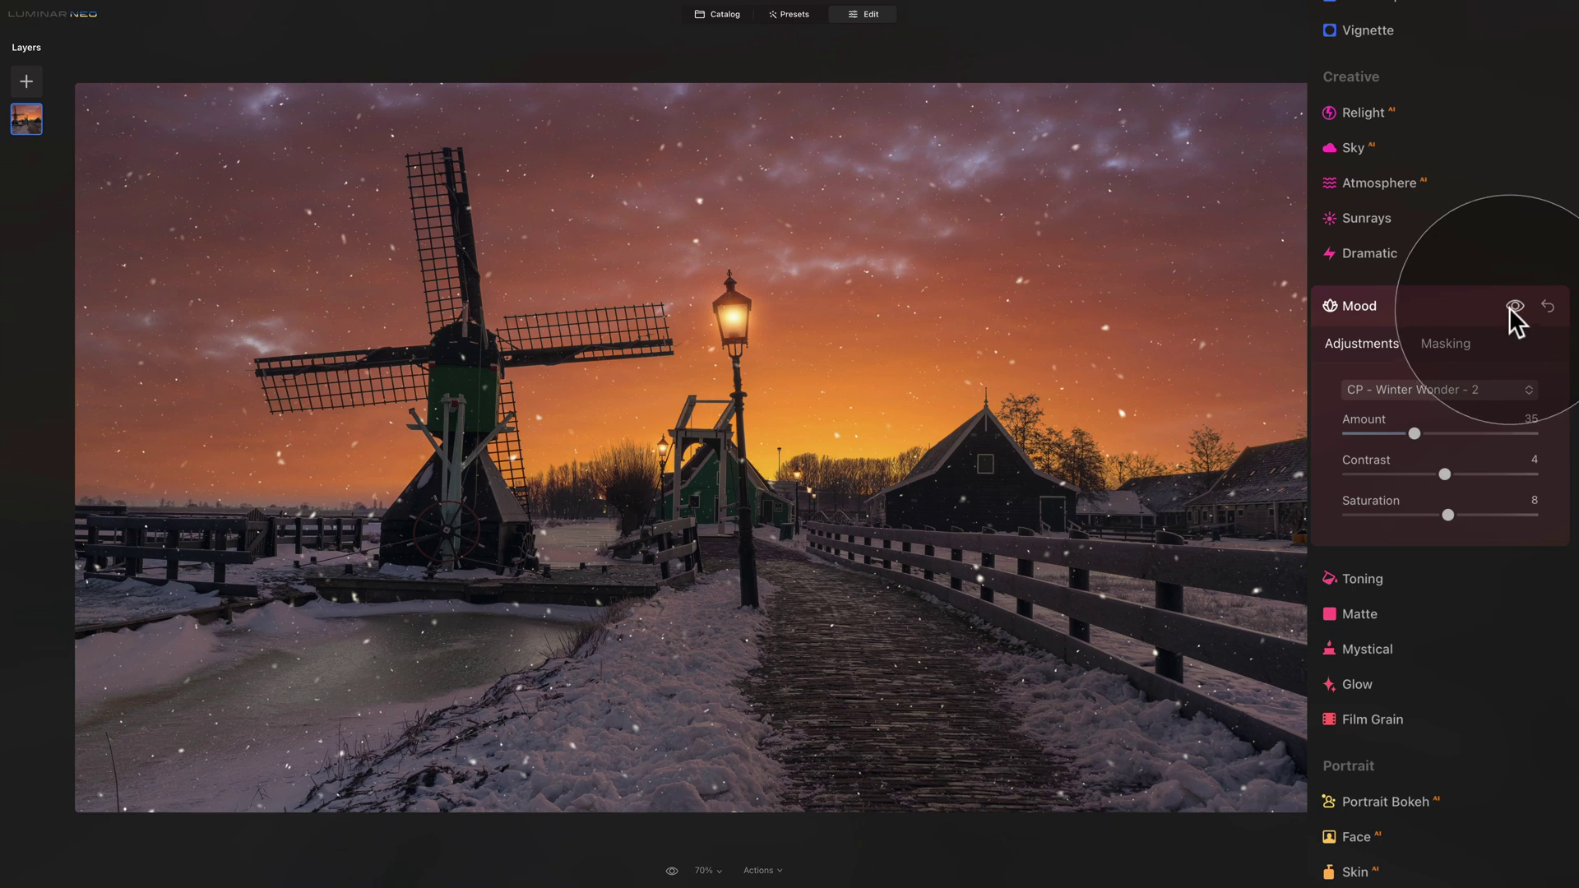
pyautogui.click(1487, 303)
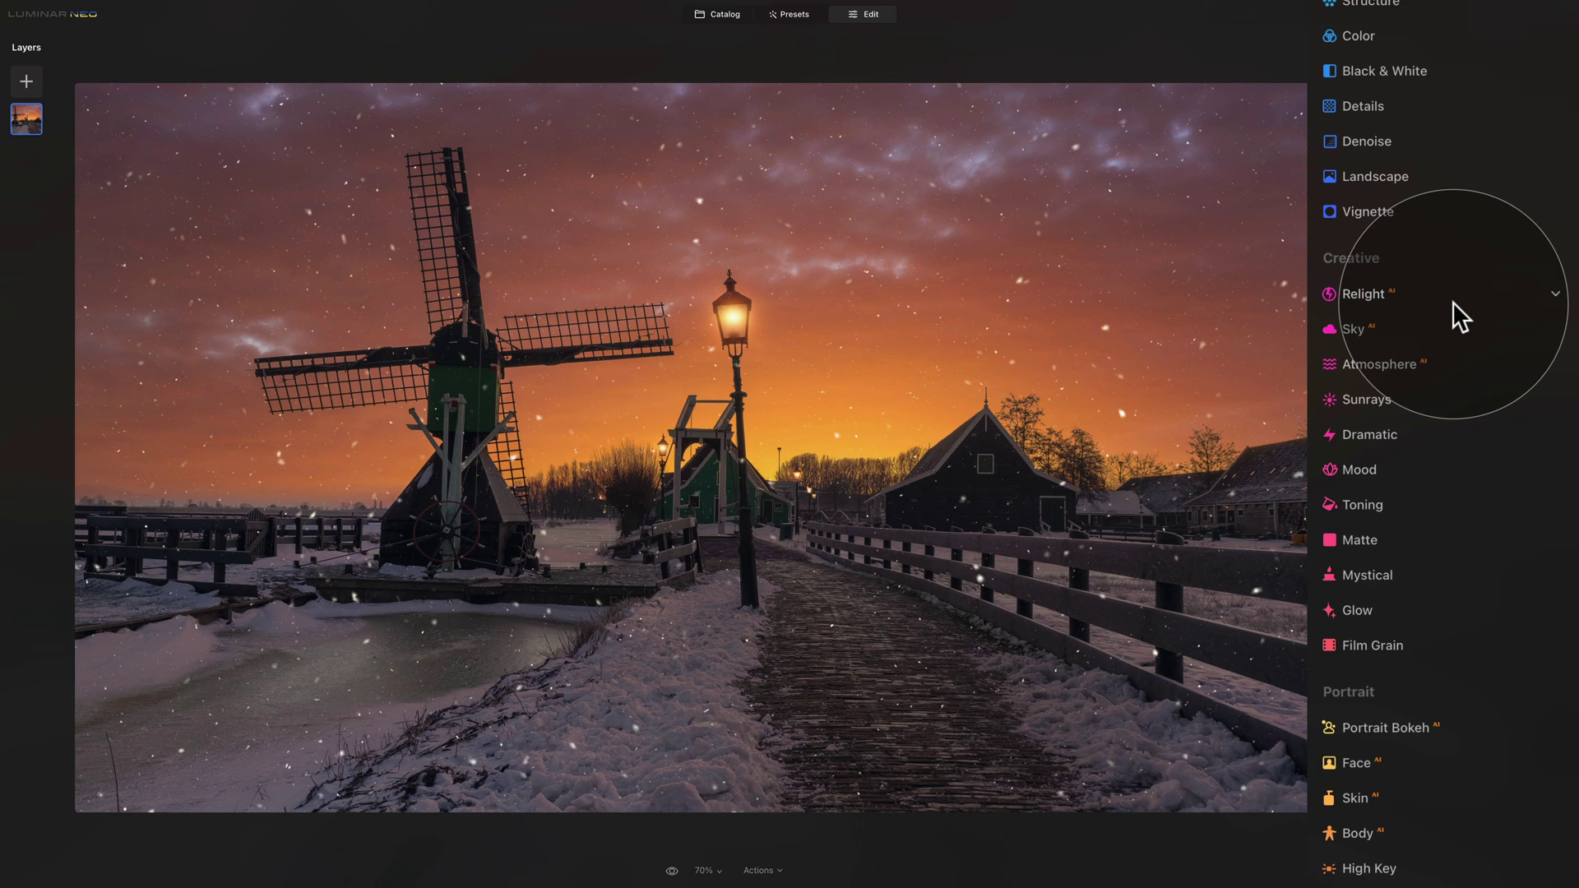
# Apply the Mystical effect to the photo with an Amount of 30.
pyautogui.click(1399, 573)
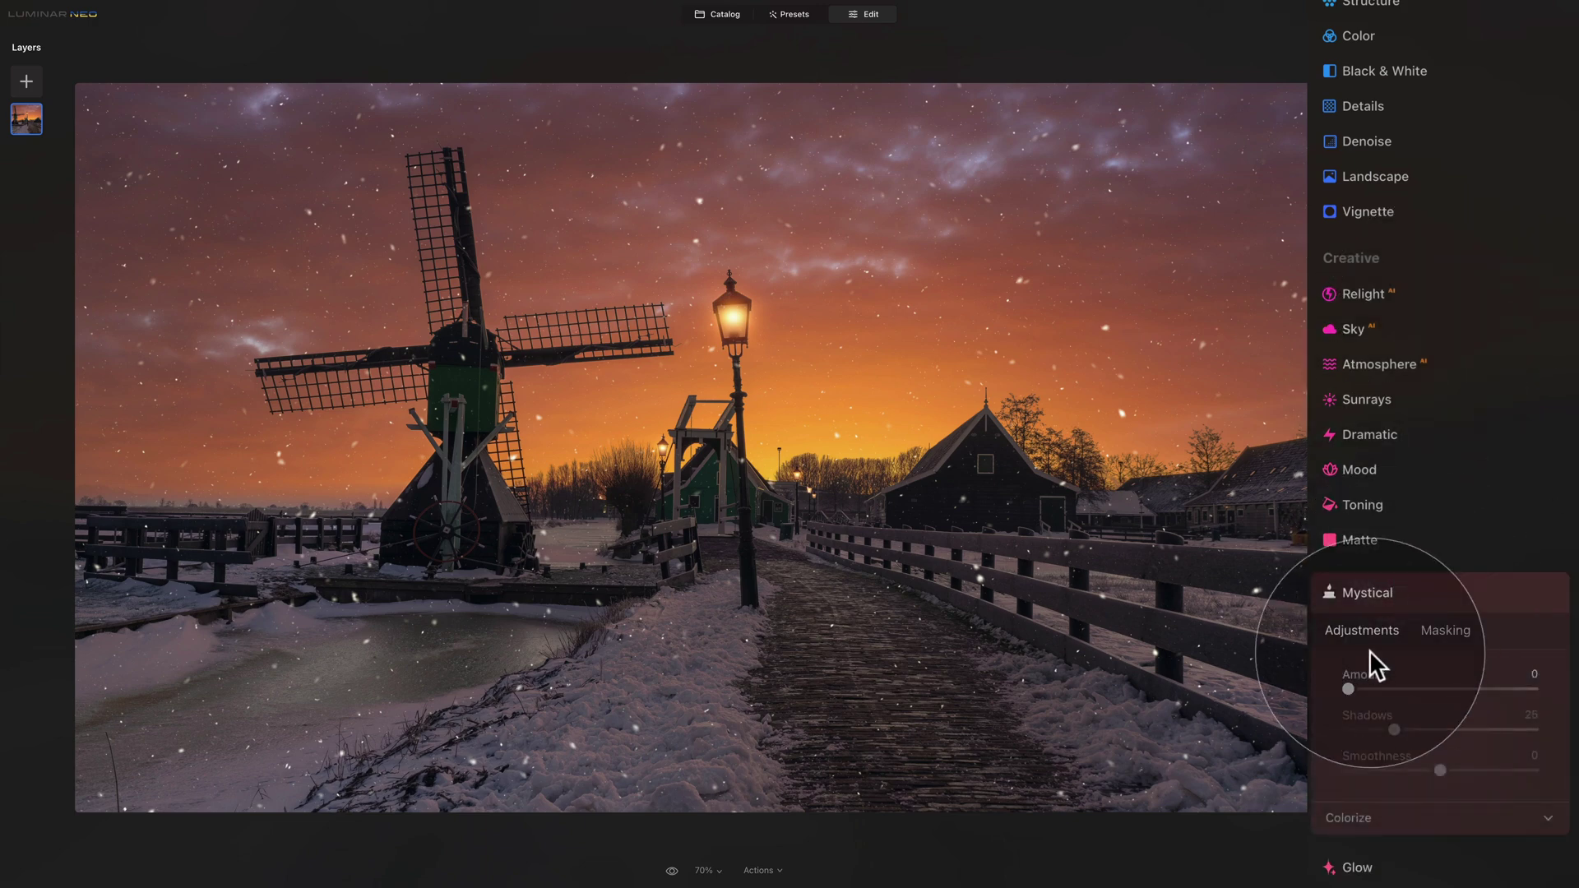
pyautogui.moveTo(1349, 687); pyautogui.dragTo(1410, 691)
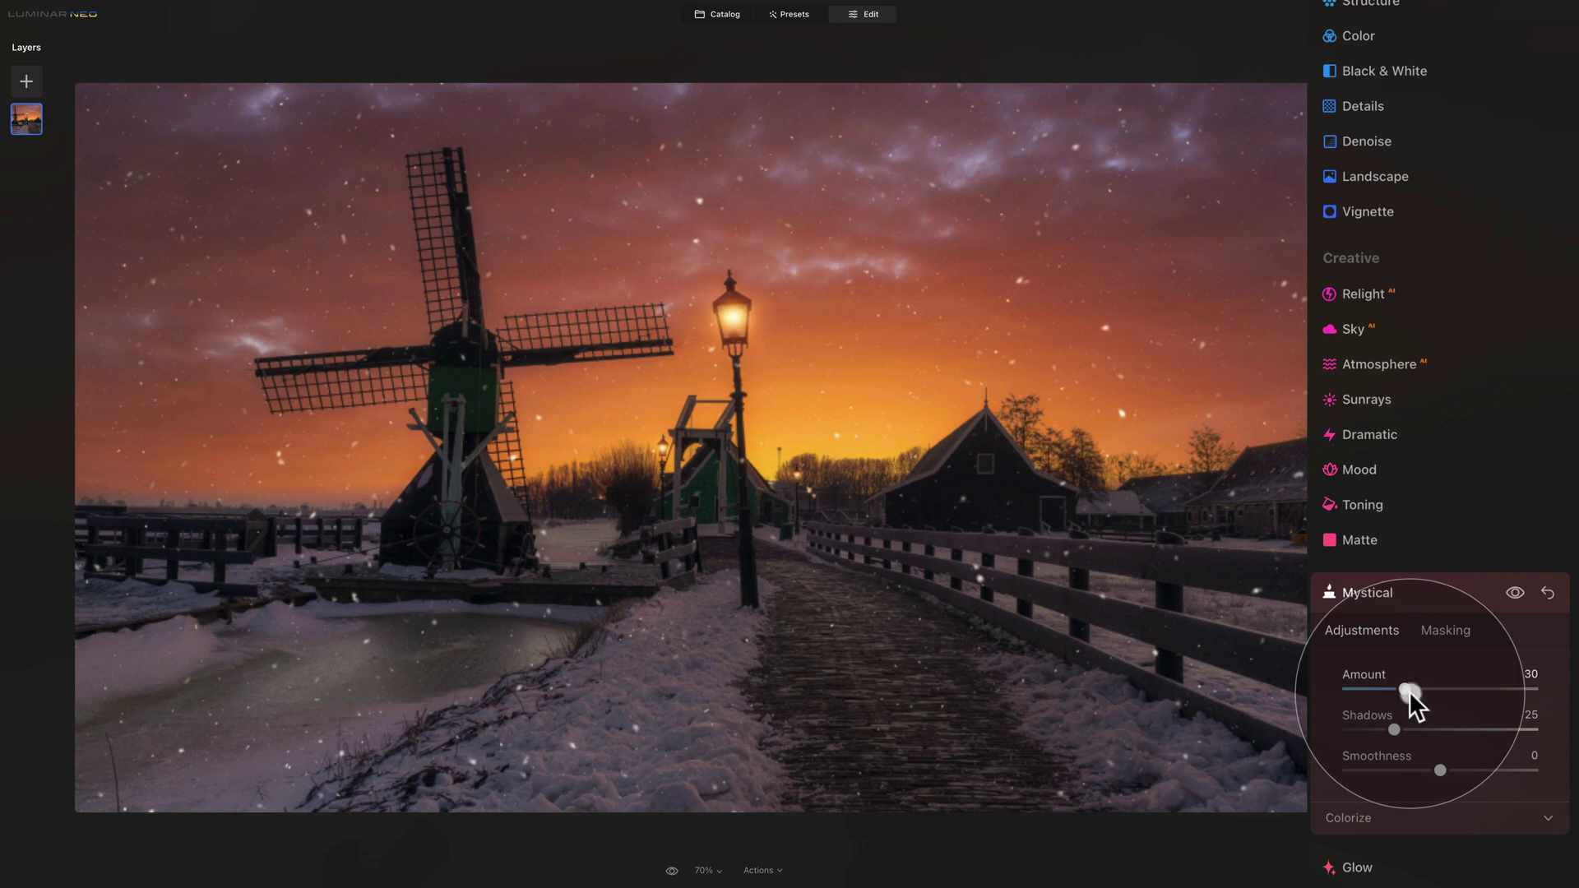
pyautogui.click(1410, 594)
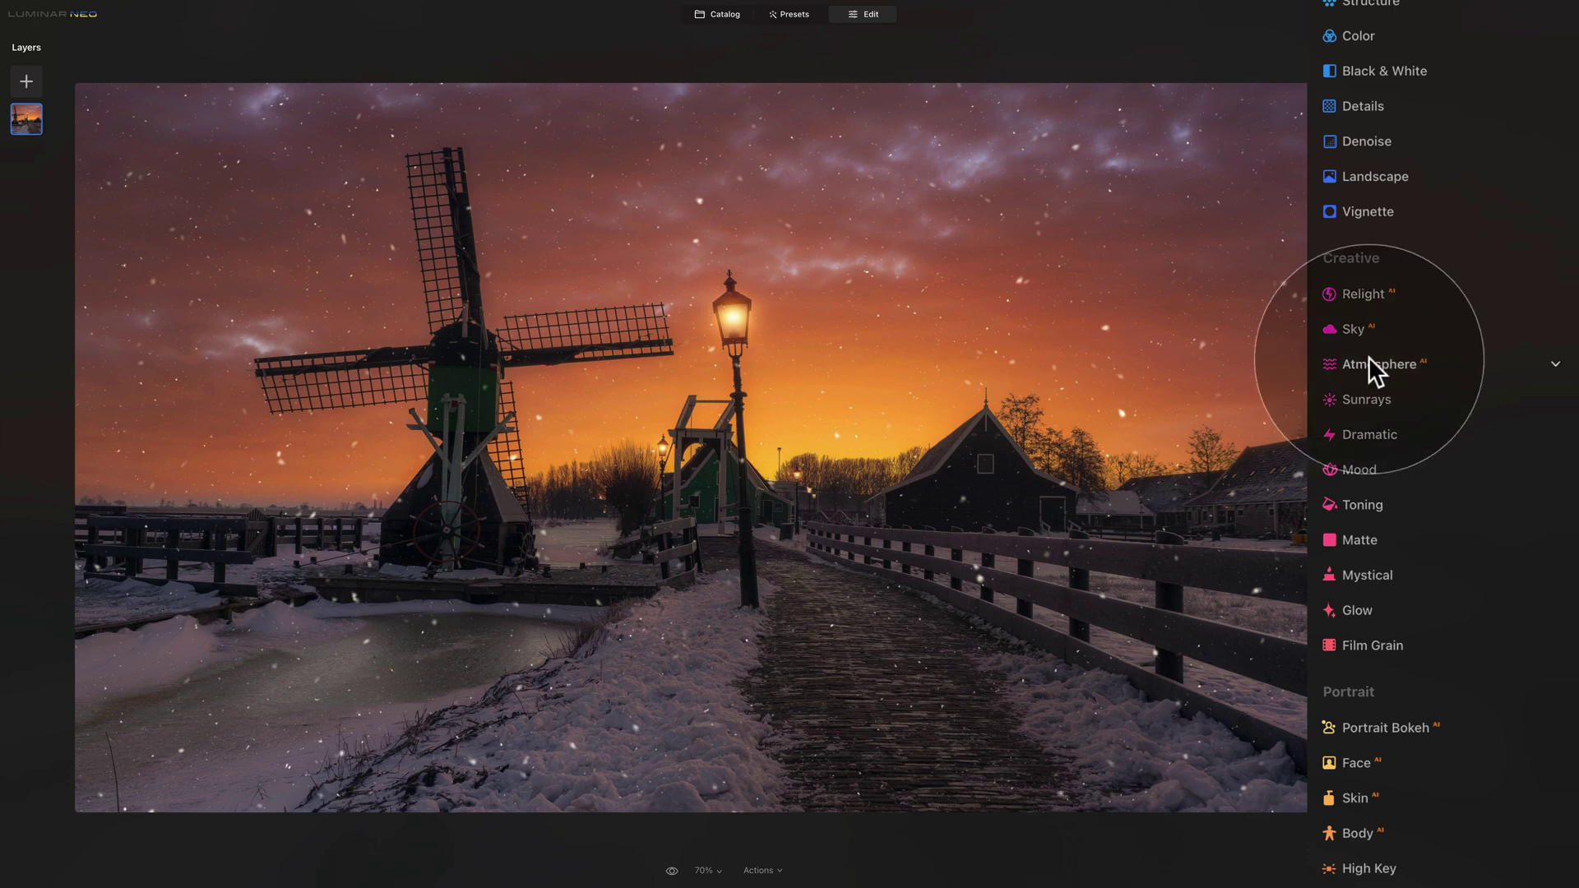
# Add a Vignette with Amount -44 and choose its subject at the horizon between the lamppost and the barn.
pyautogui.scroll(4, 1372, 515)
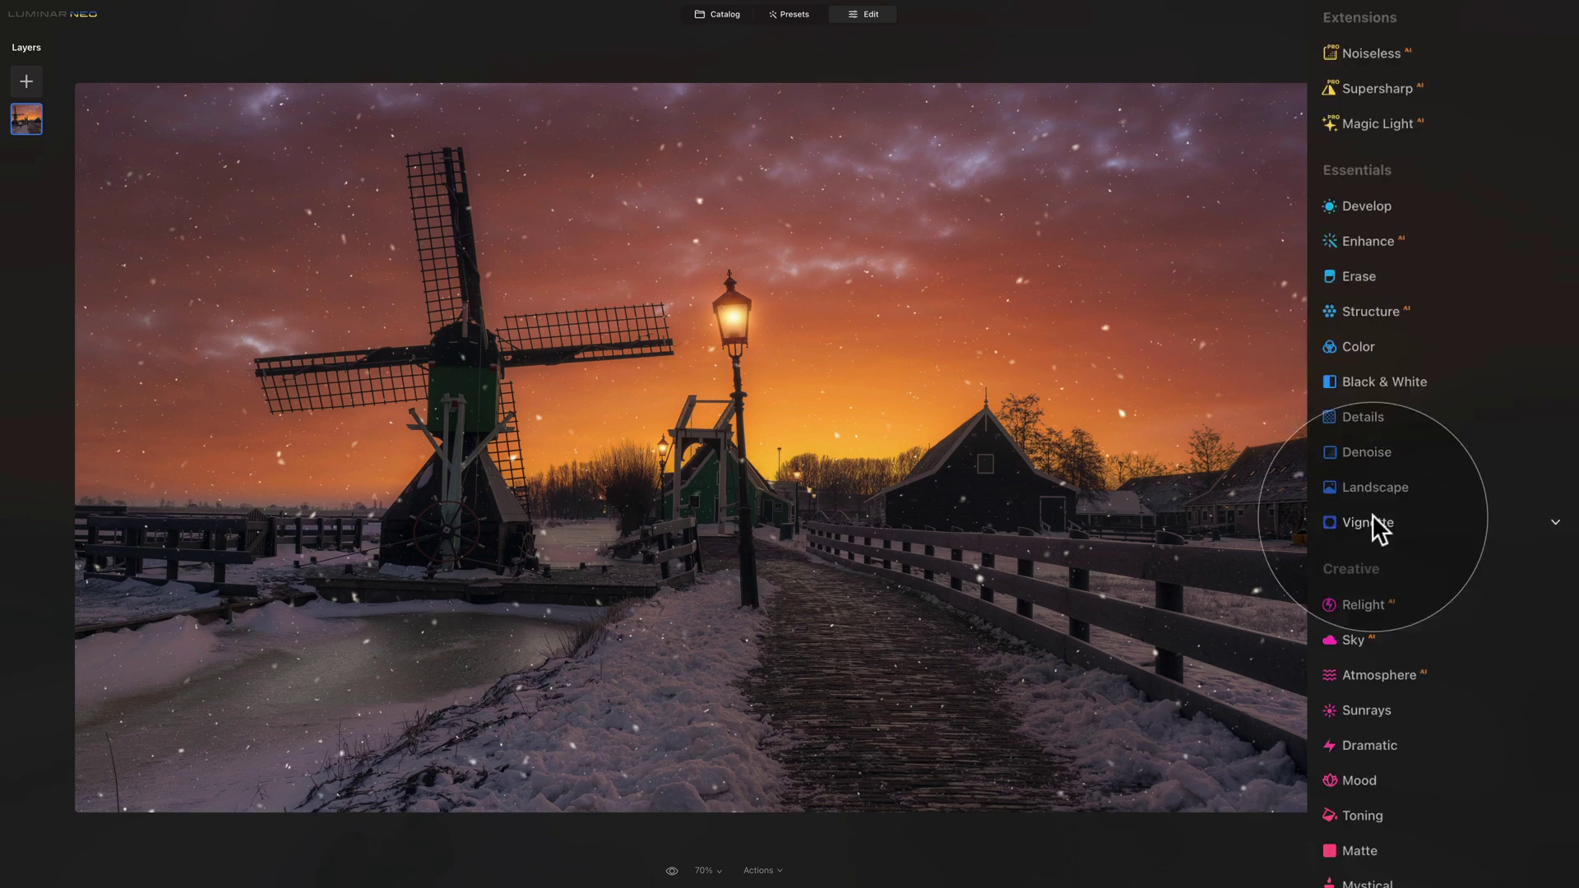
pyautogui.click(1374, 515)
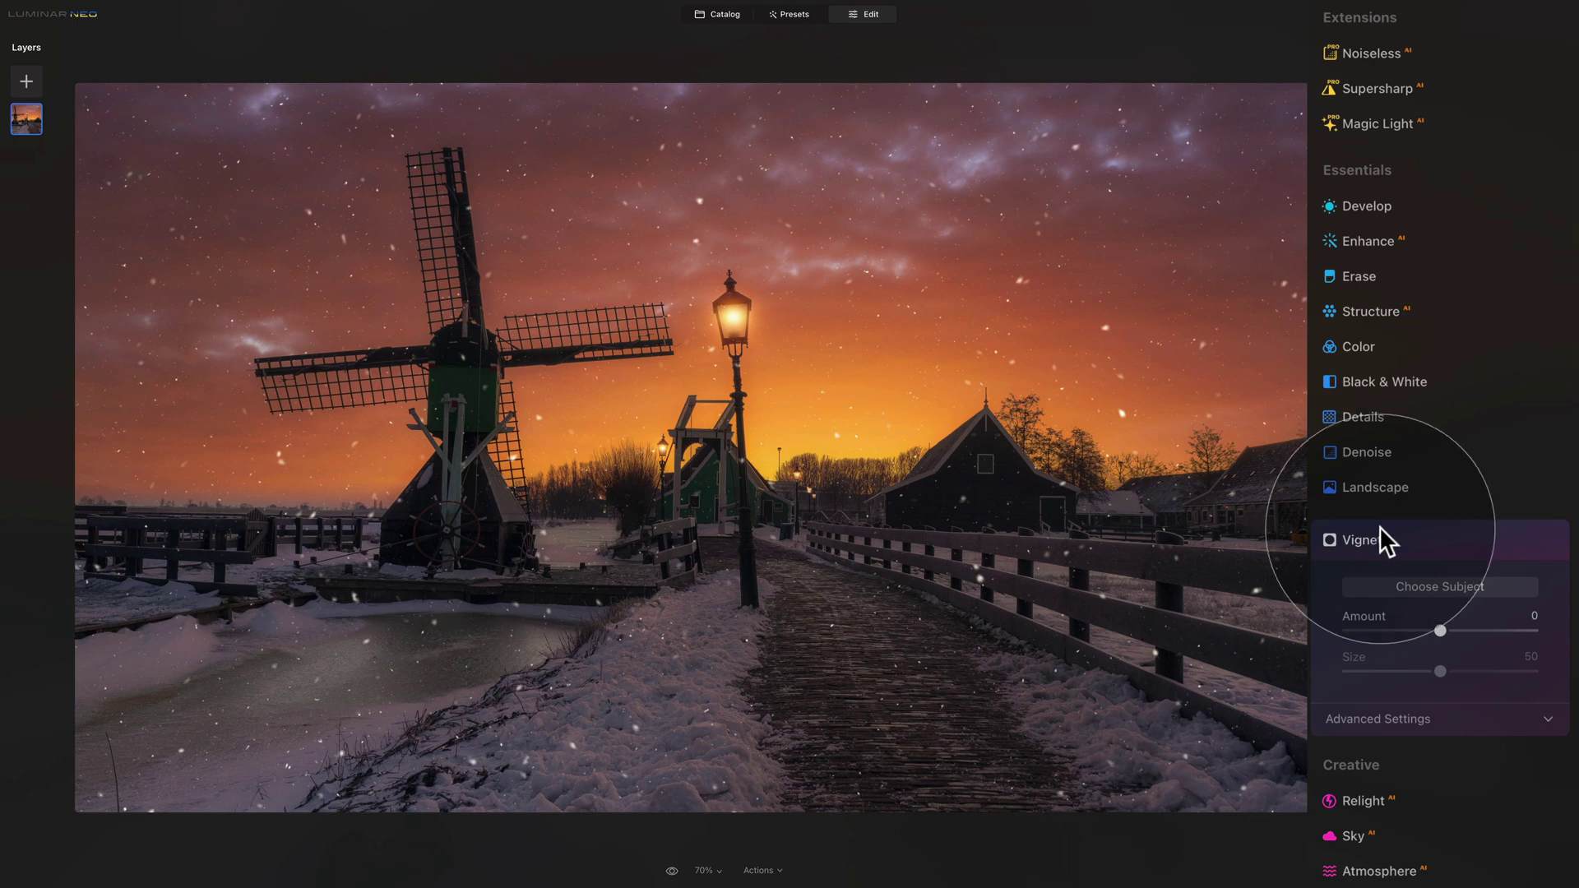
pyautogui.moveTo(1441, 629); pyautogui.dragTo(1400, 626)
pyautogui.click(1400, 630)
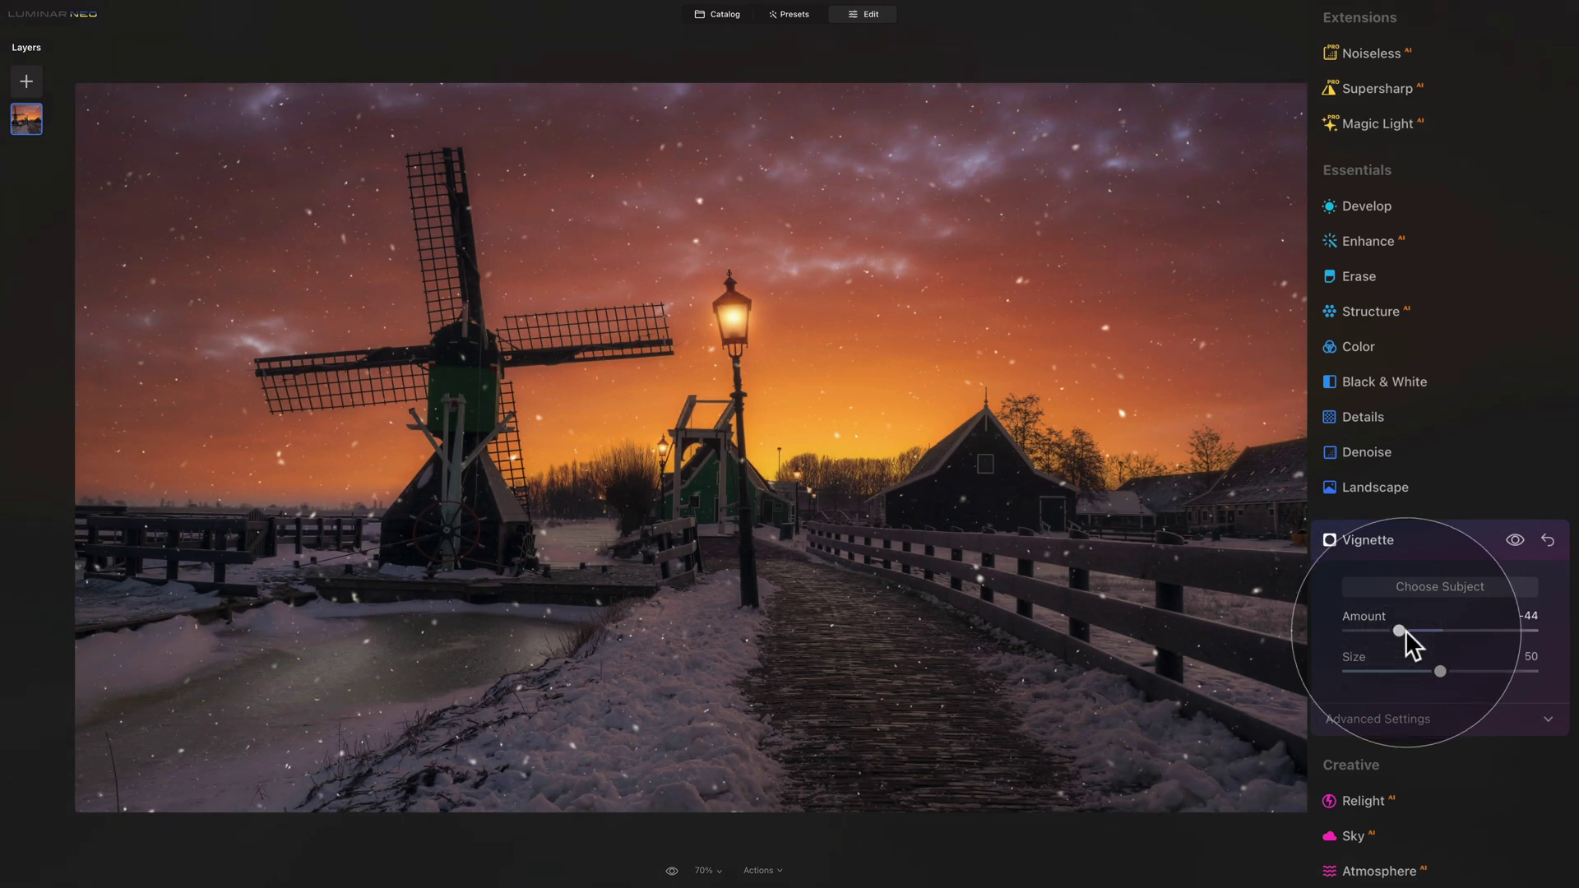
pyautogui.click(1419, 594)
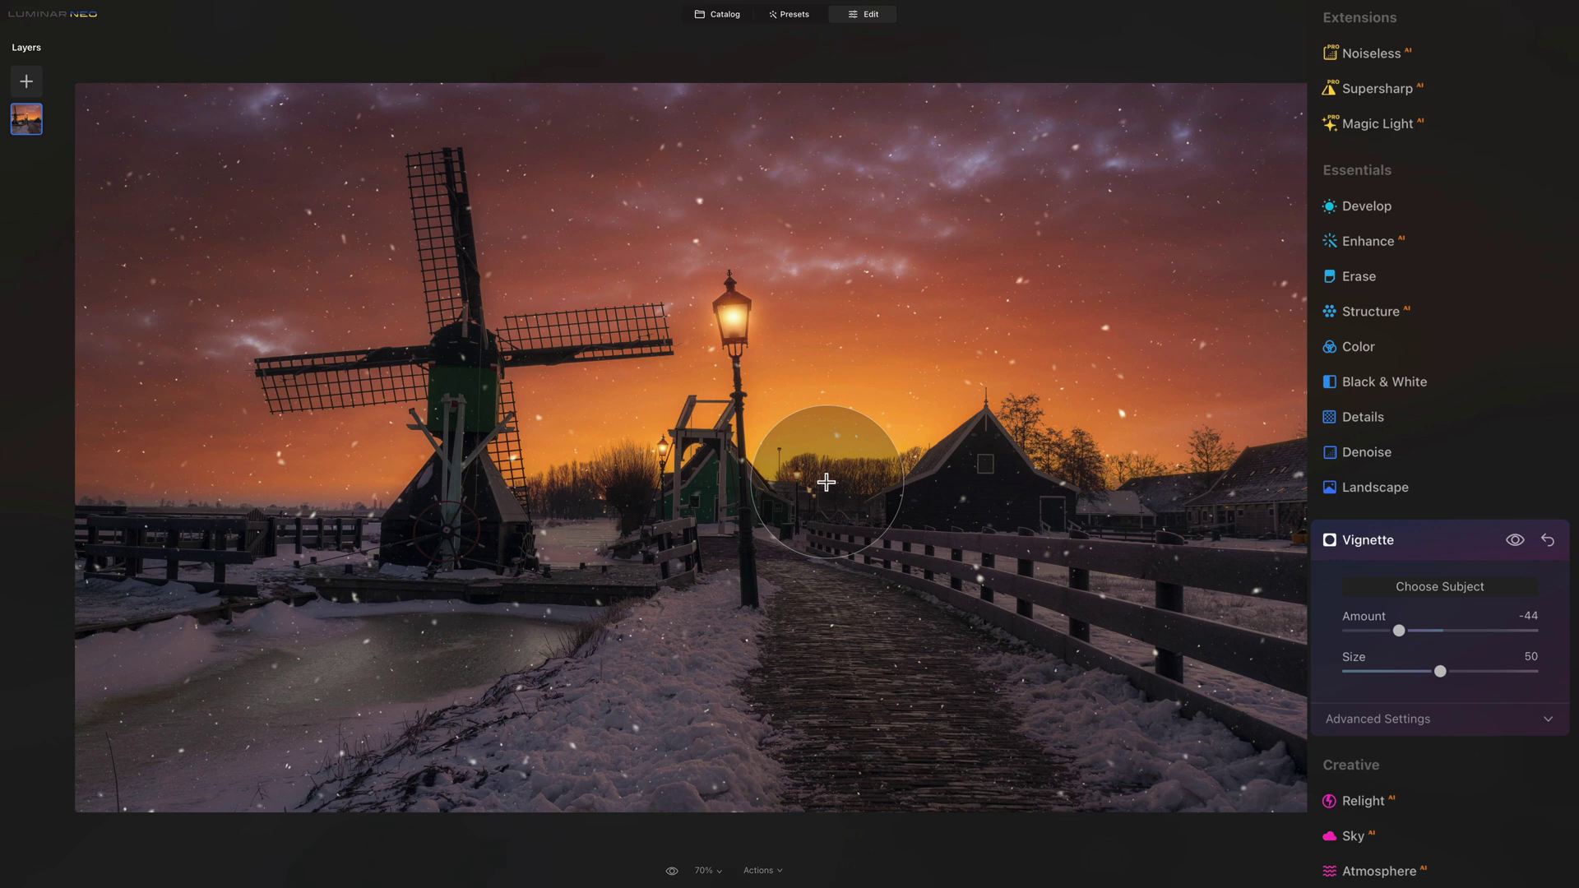
pyautogui.click(1442, 542)
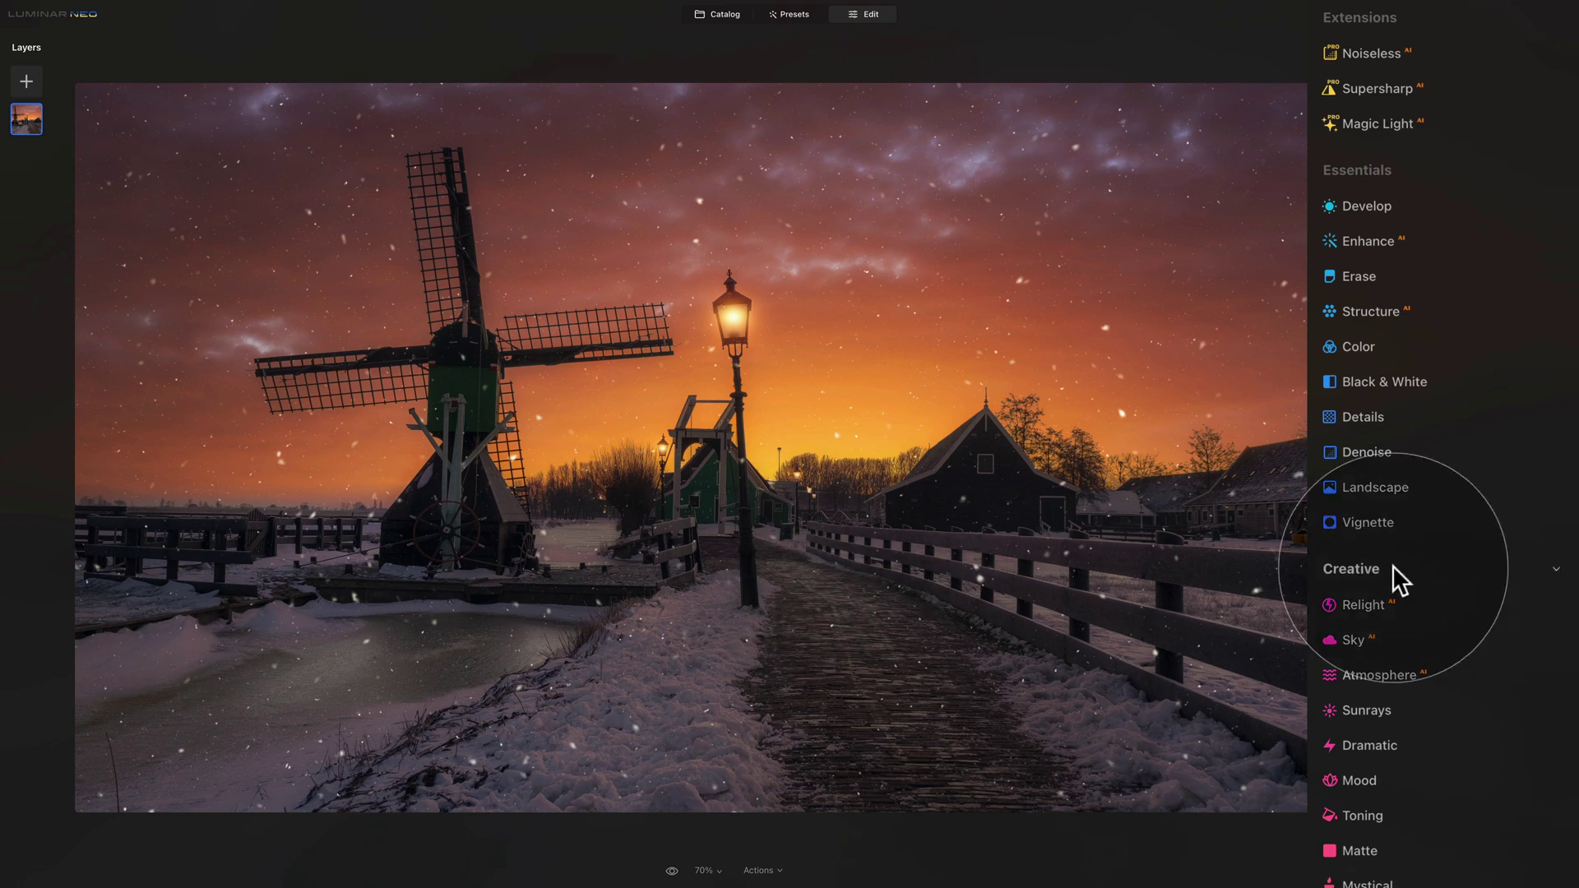
# Add Haze with the Atmosphere tool at Amount 40 and Depth 25, and compare the photo with and without it.
pyautogui.scroll(-3, 1393, 567)
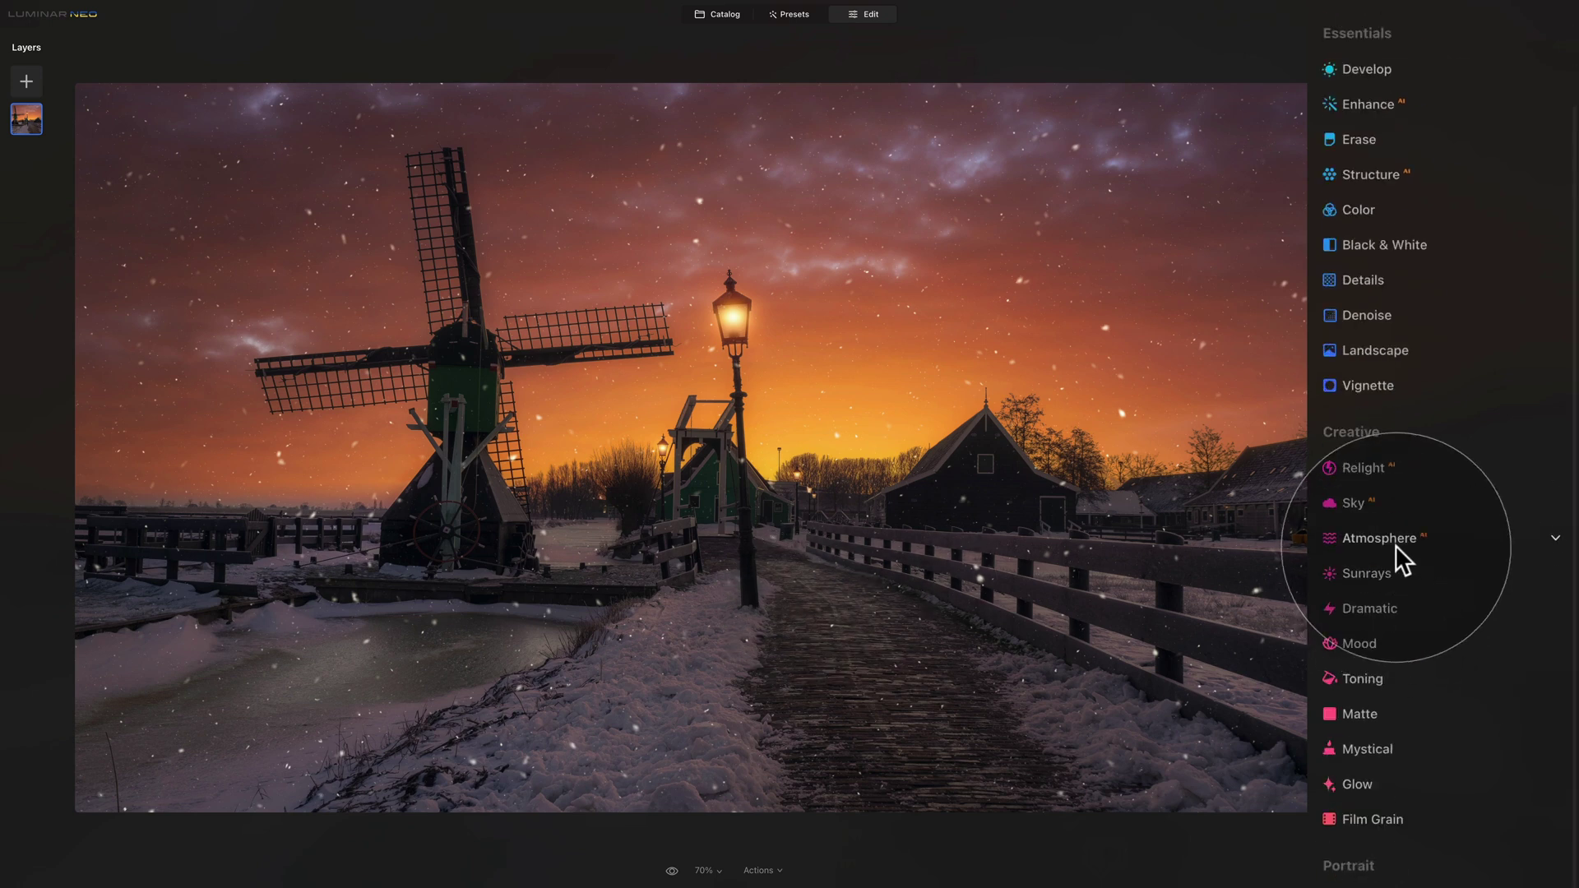
pyautogui.click(1396, 538)
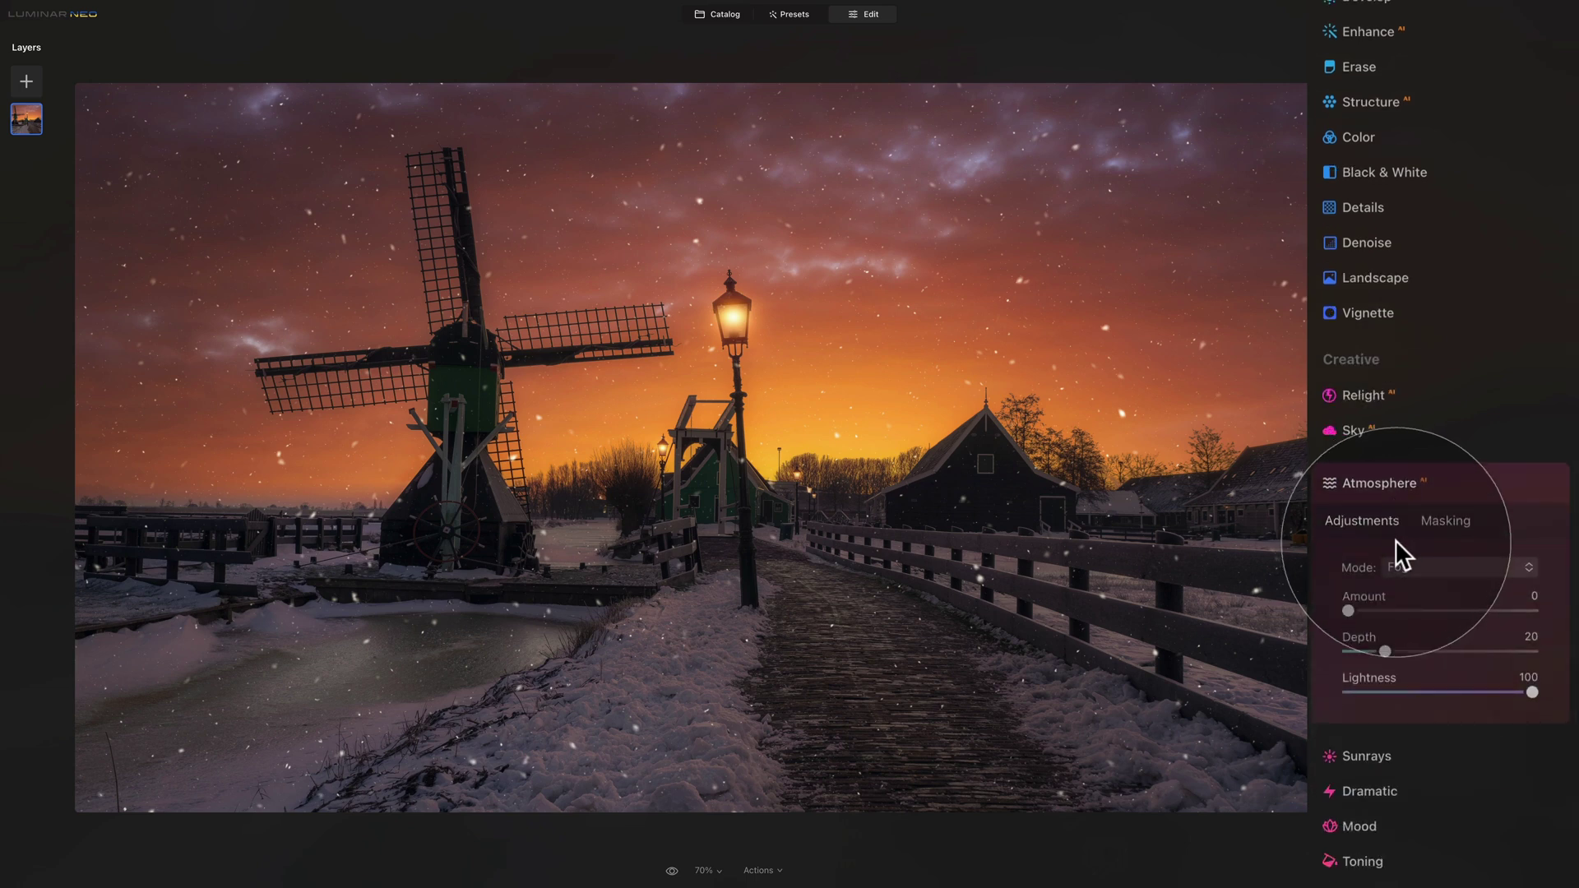
pyautogui.click(1448, 568)
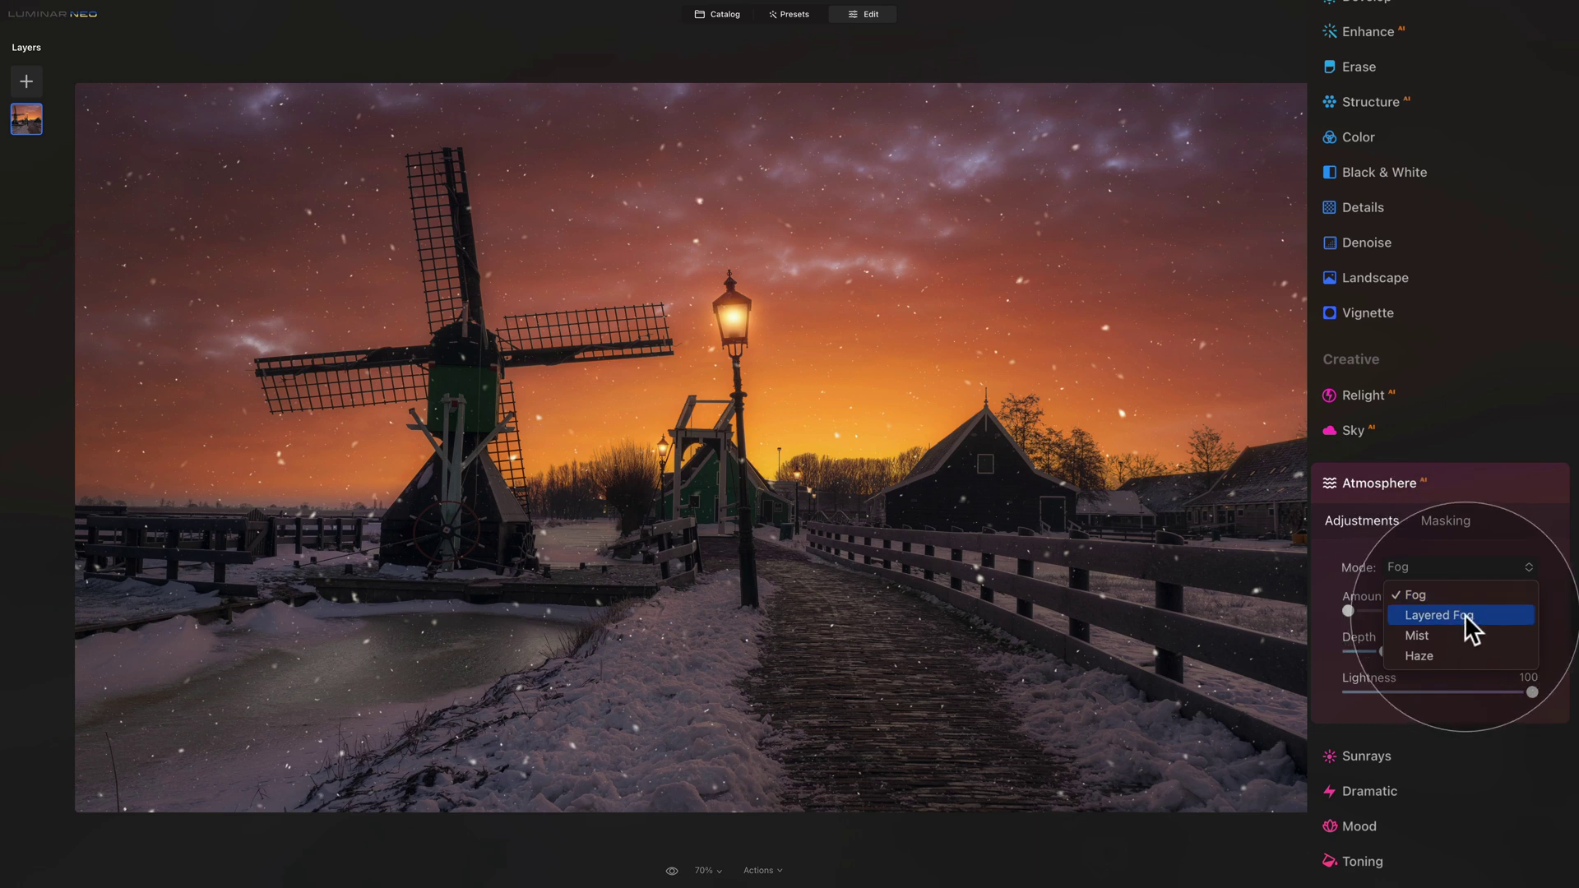
pyautogui.click(1438, 654)
pyautogui.moveTo(1349, 611); pyautogui.dragTo(1417, 611)
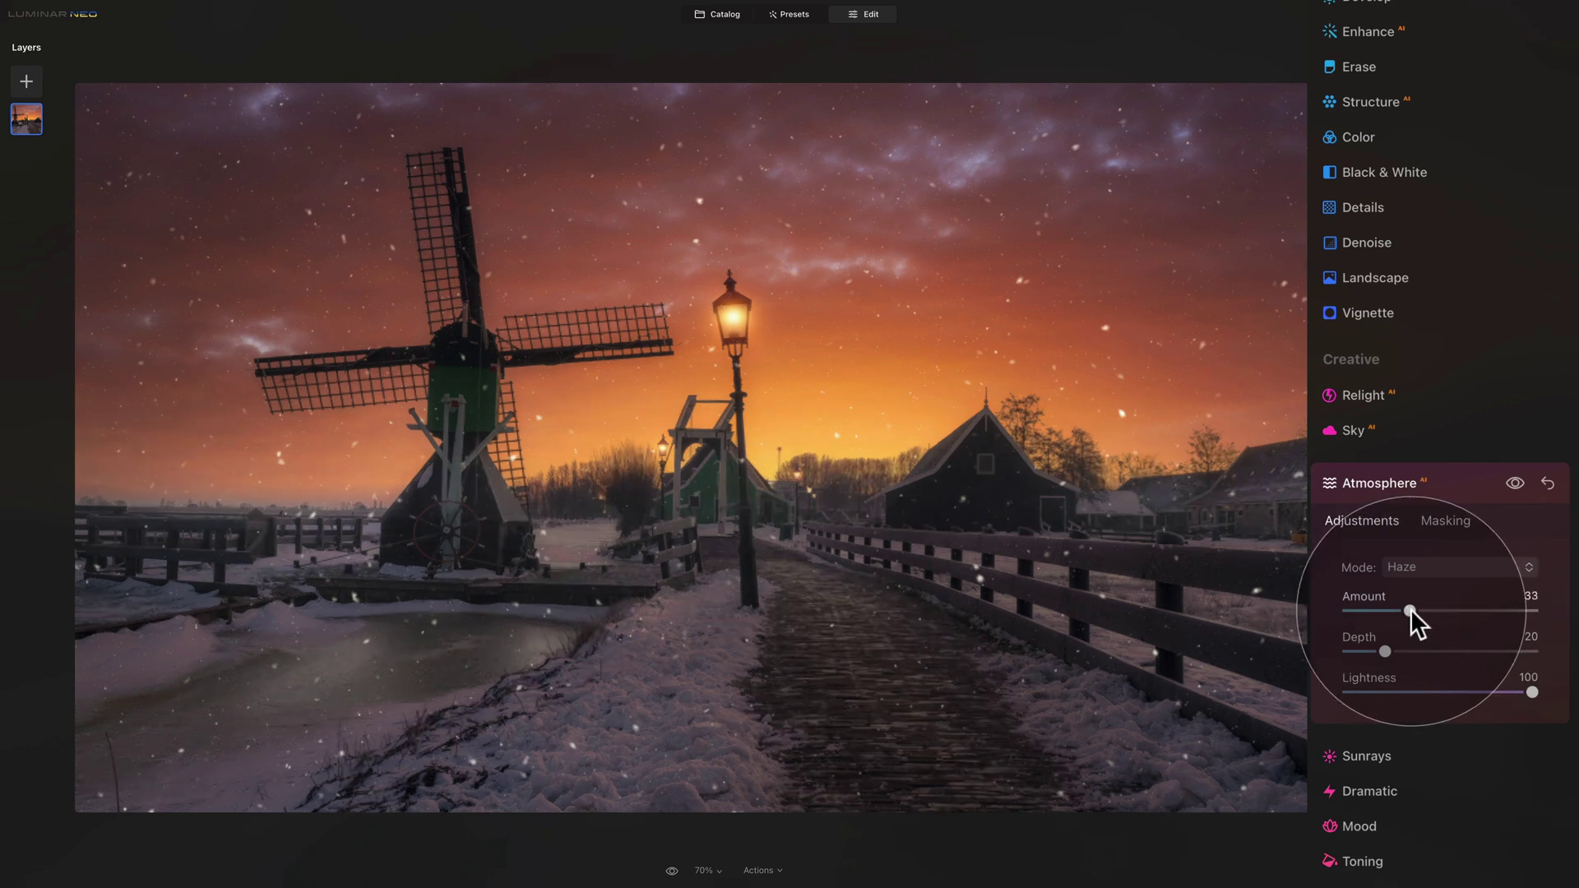
pyautogui.moveTo(1414, 610); pyautogui.dragTo(1396, 652)
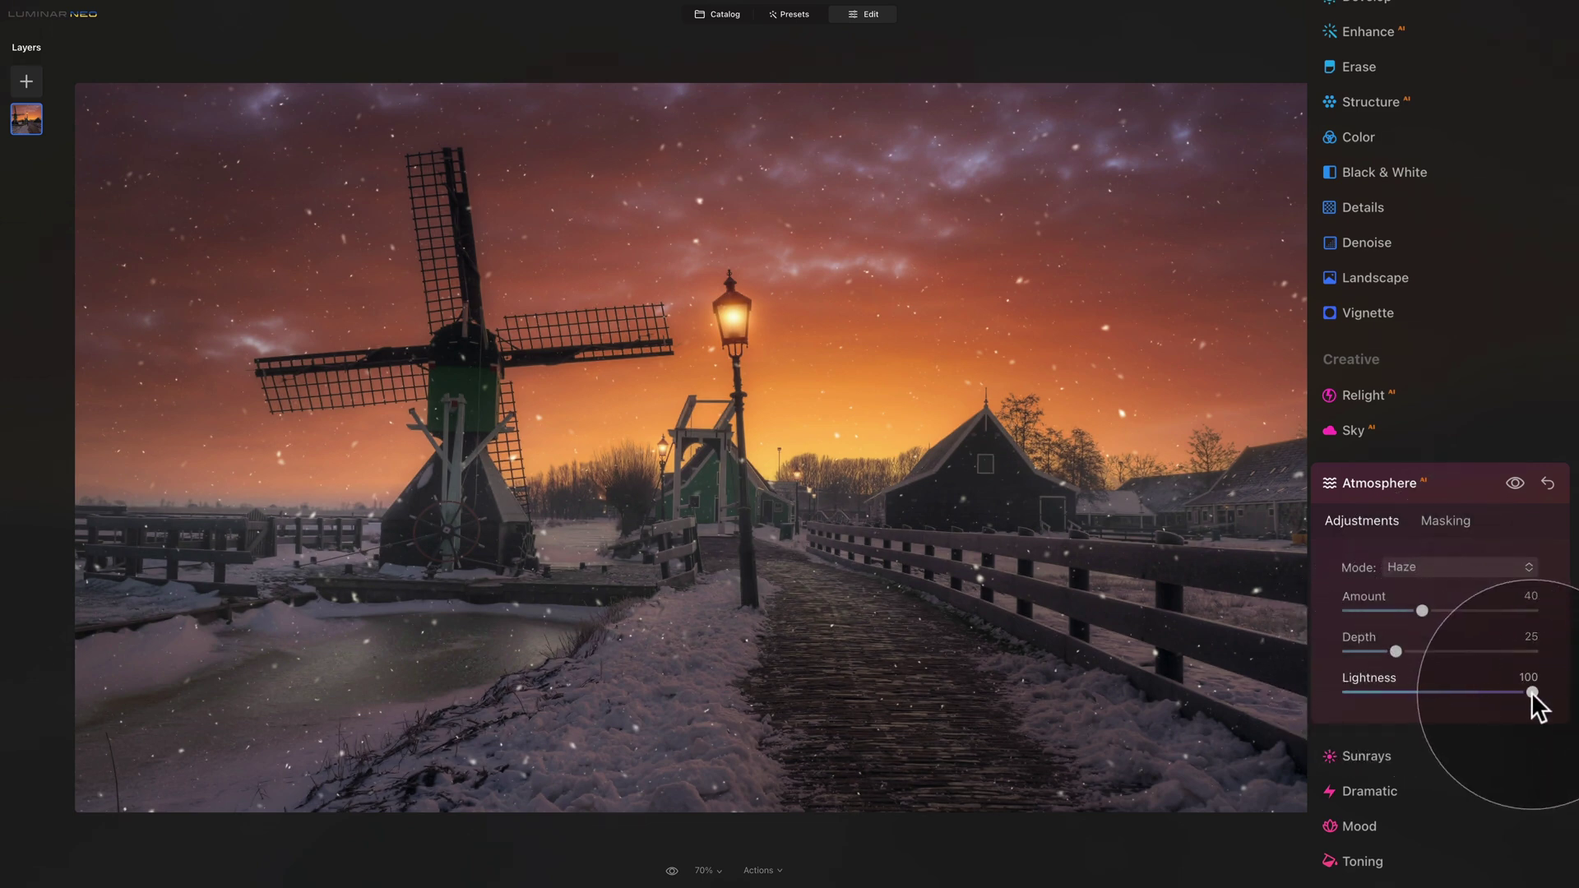
pyautogui.moveTo(1533, 692)
pyautogui.mouseDown()
pyautogui.moveTo(1474, 695)
pyautogui.moveTo(1567, 697)
pyautogui.moveTo(1544, 698)
pyautogui.mouseUp()
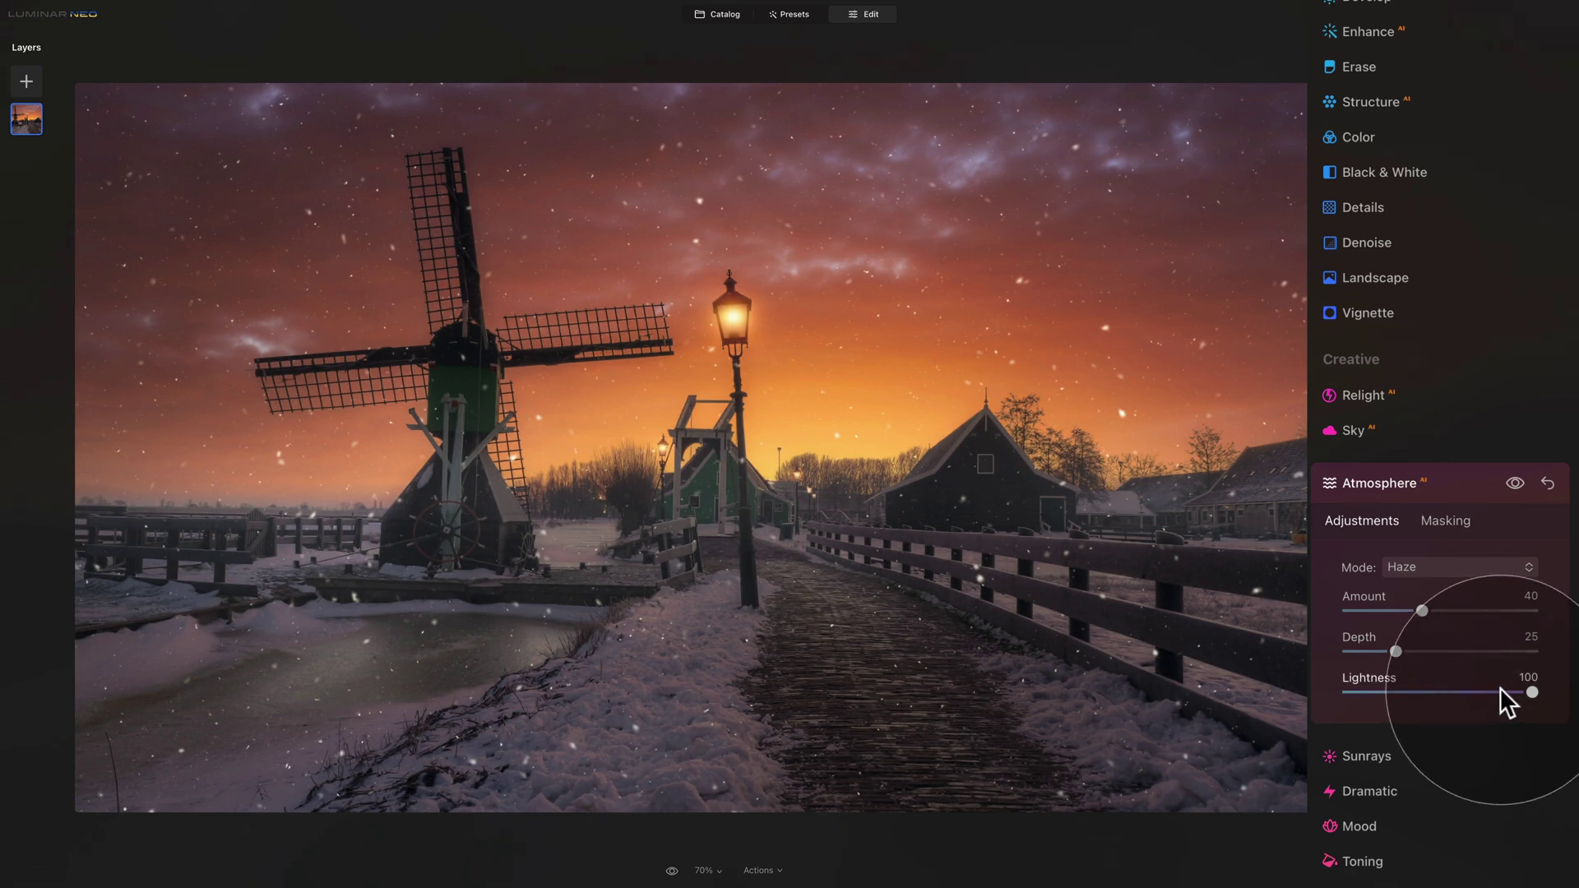
pyautogui.click(1517, 483)
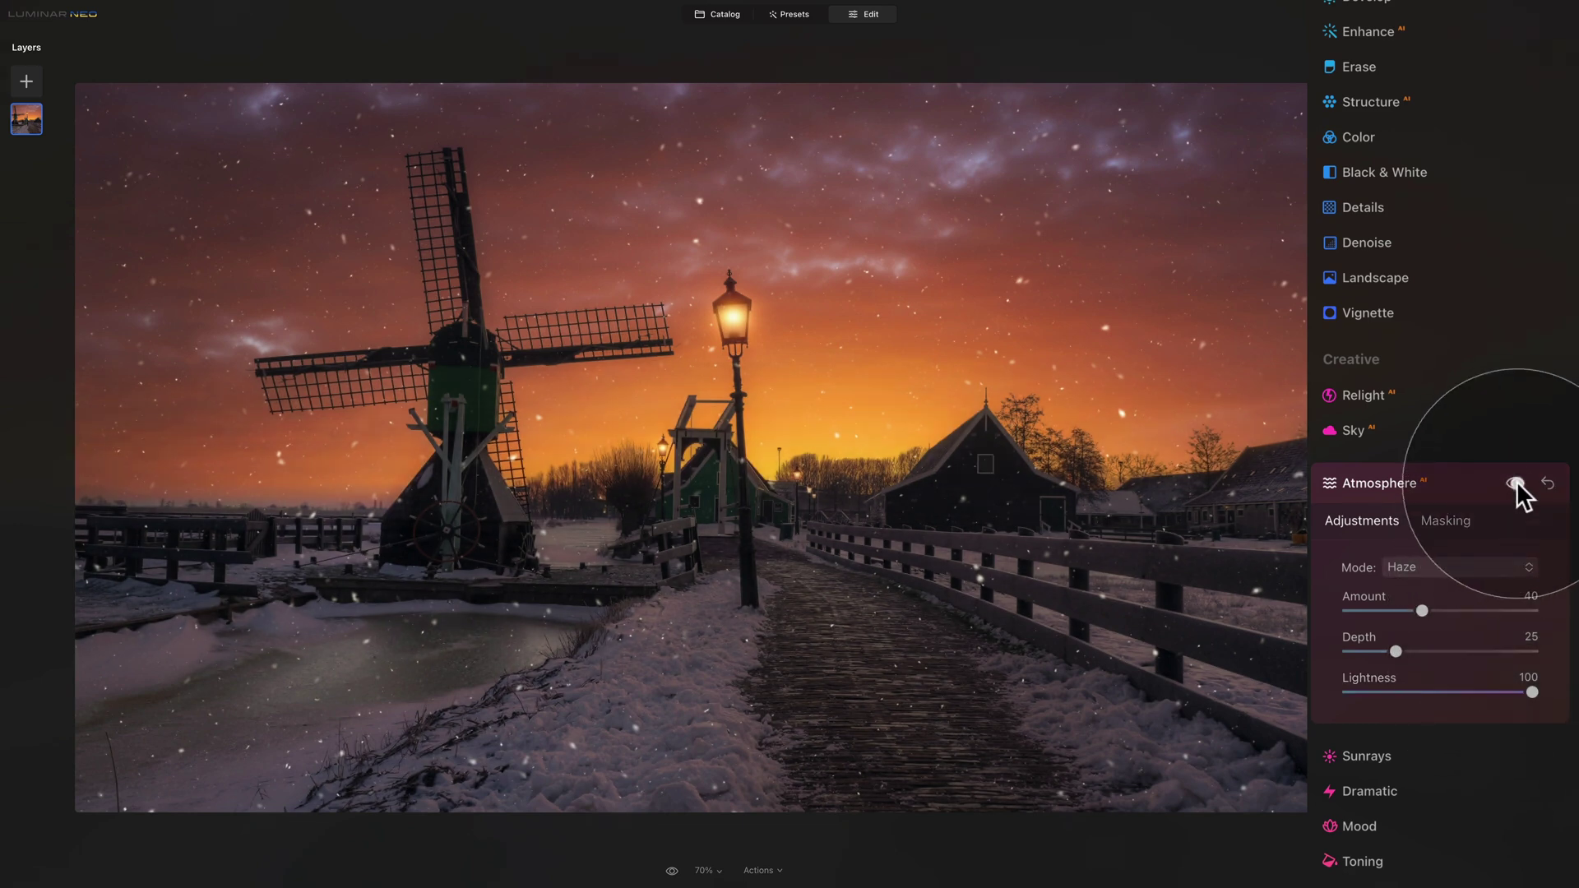
pyautogui.click(1517, 484)
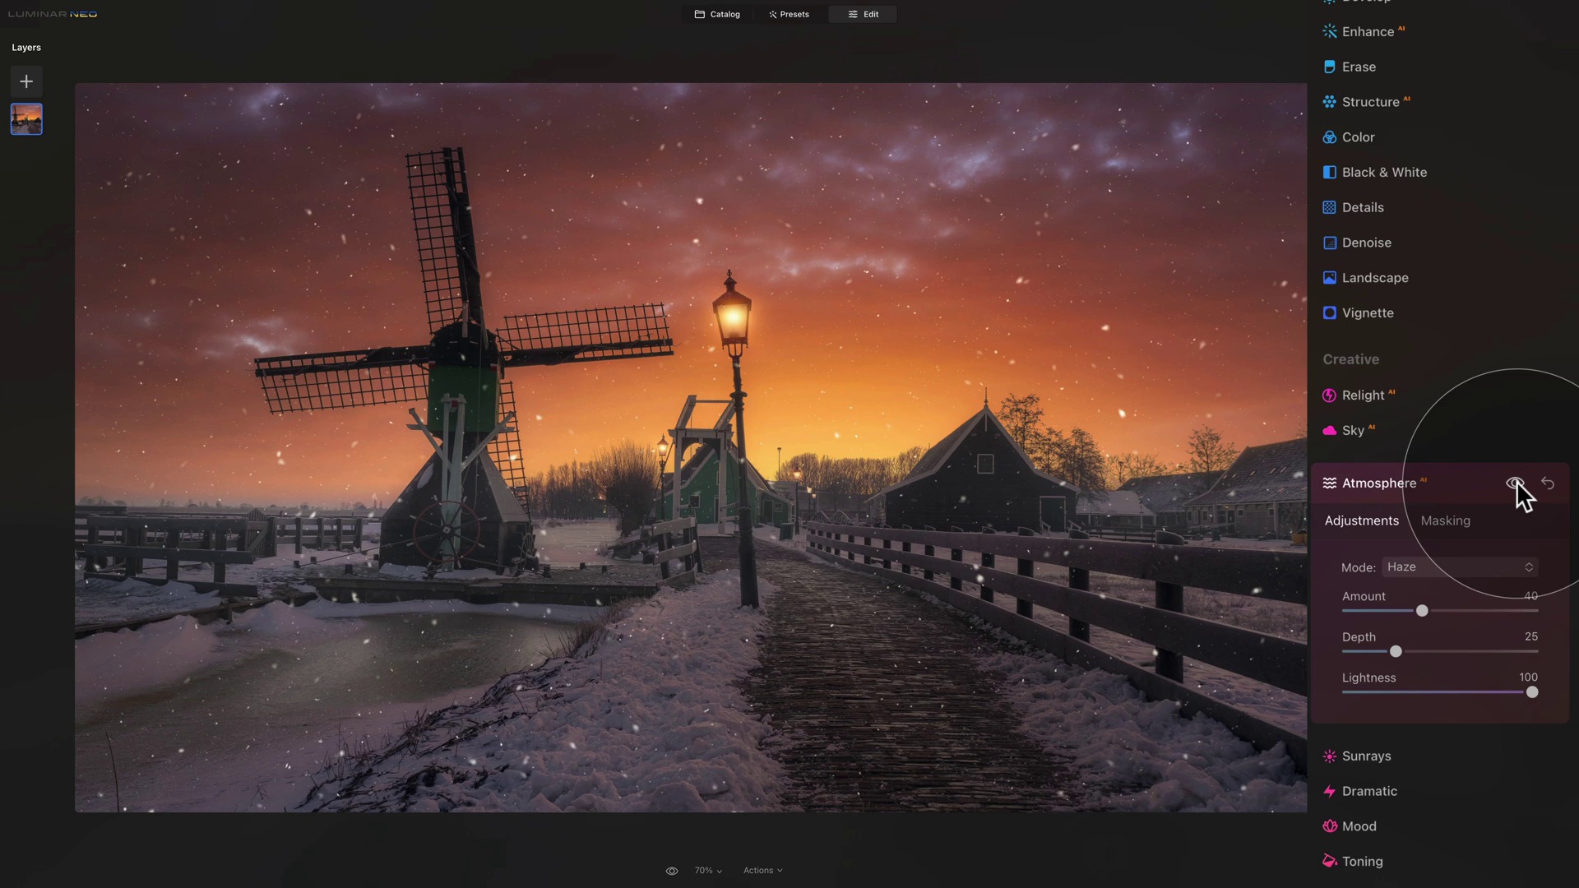
# Reduce the haze to Amount 30 and Depth 20, and compare the photo with and without it.
pyautogui.moveTo(1421, 610); pyautogui.dragTo(1384, 650)
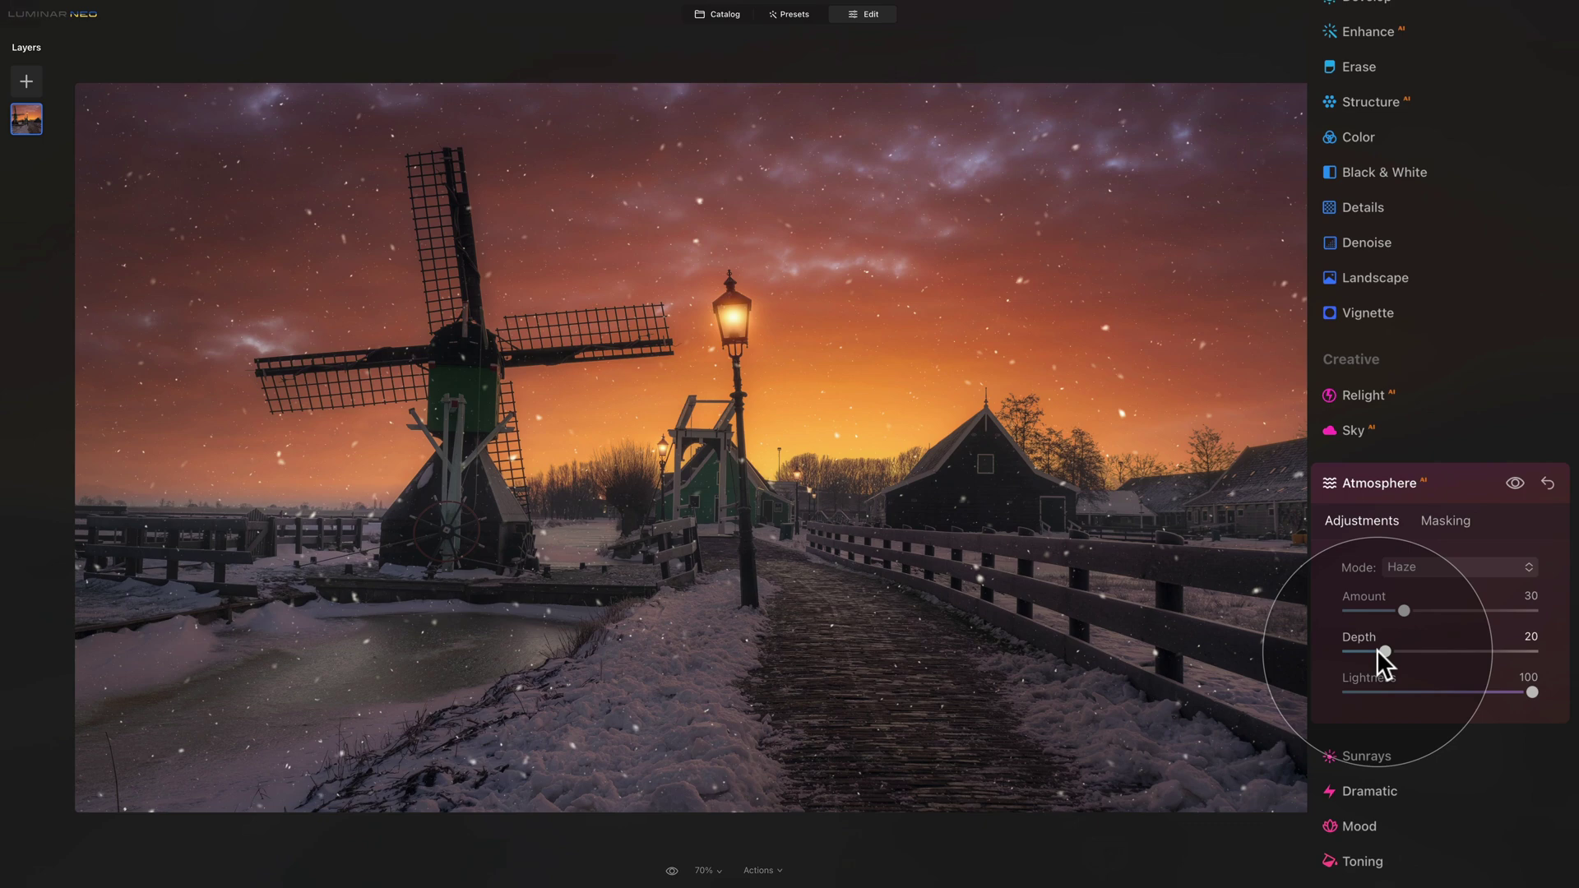
pyautogui.click(1515, 484)
pyautogui.click(1515, 484)
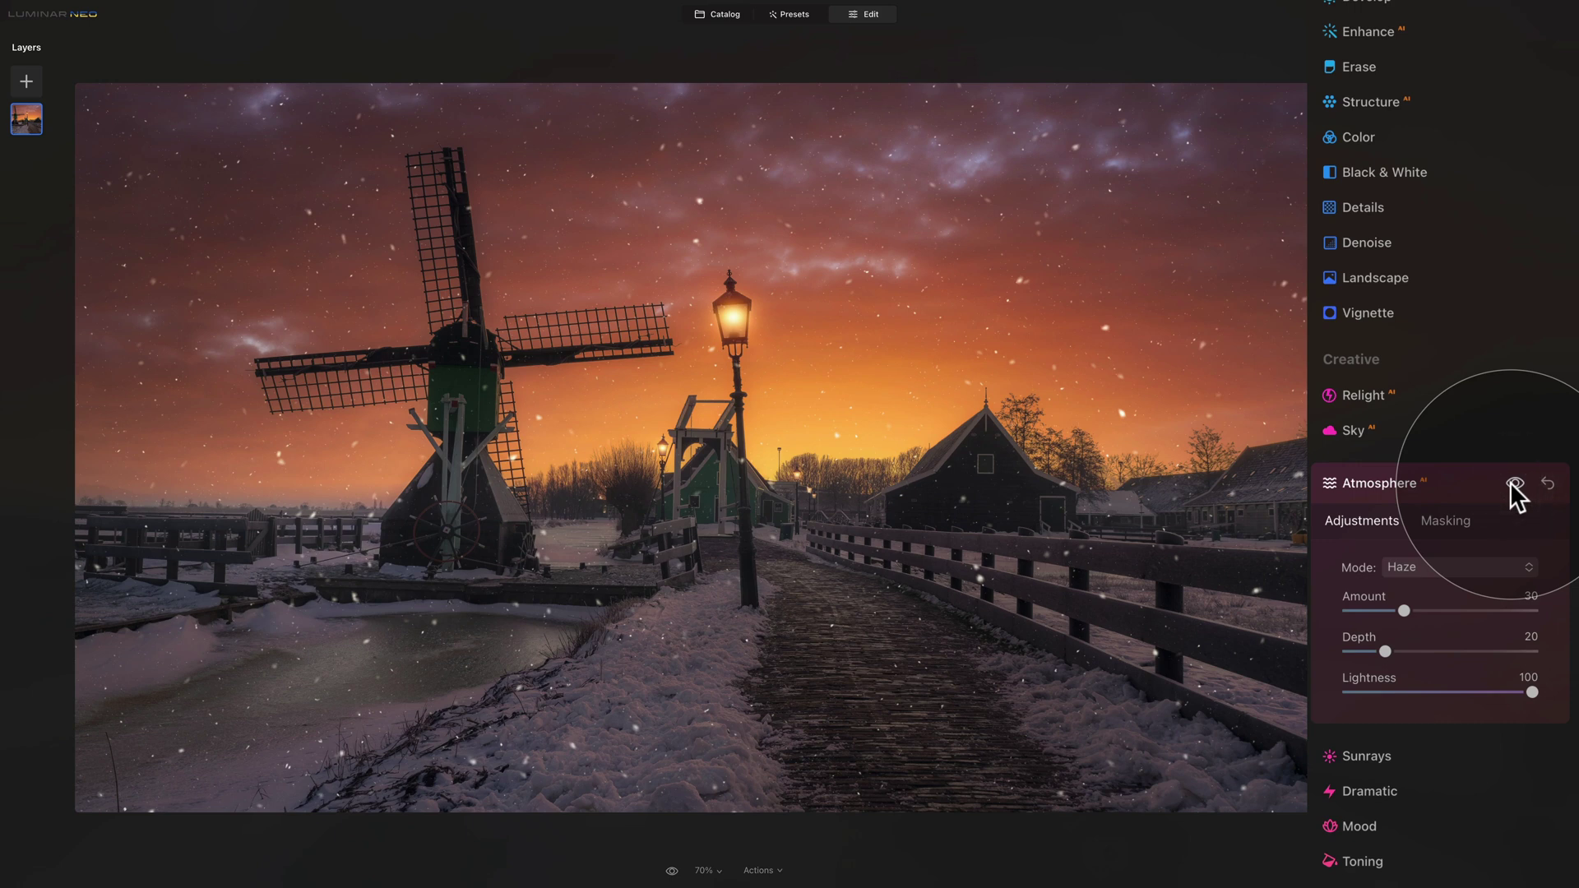
pyautogui.click(1462, 483)
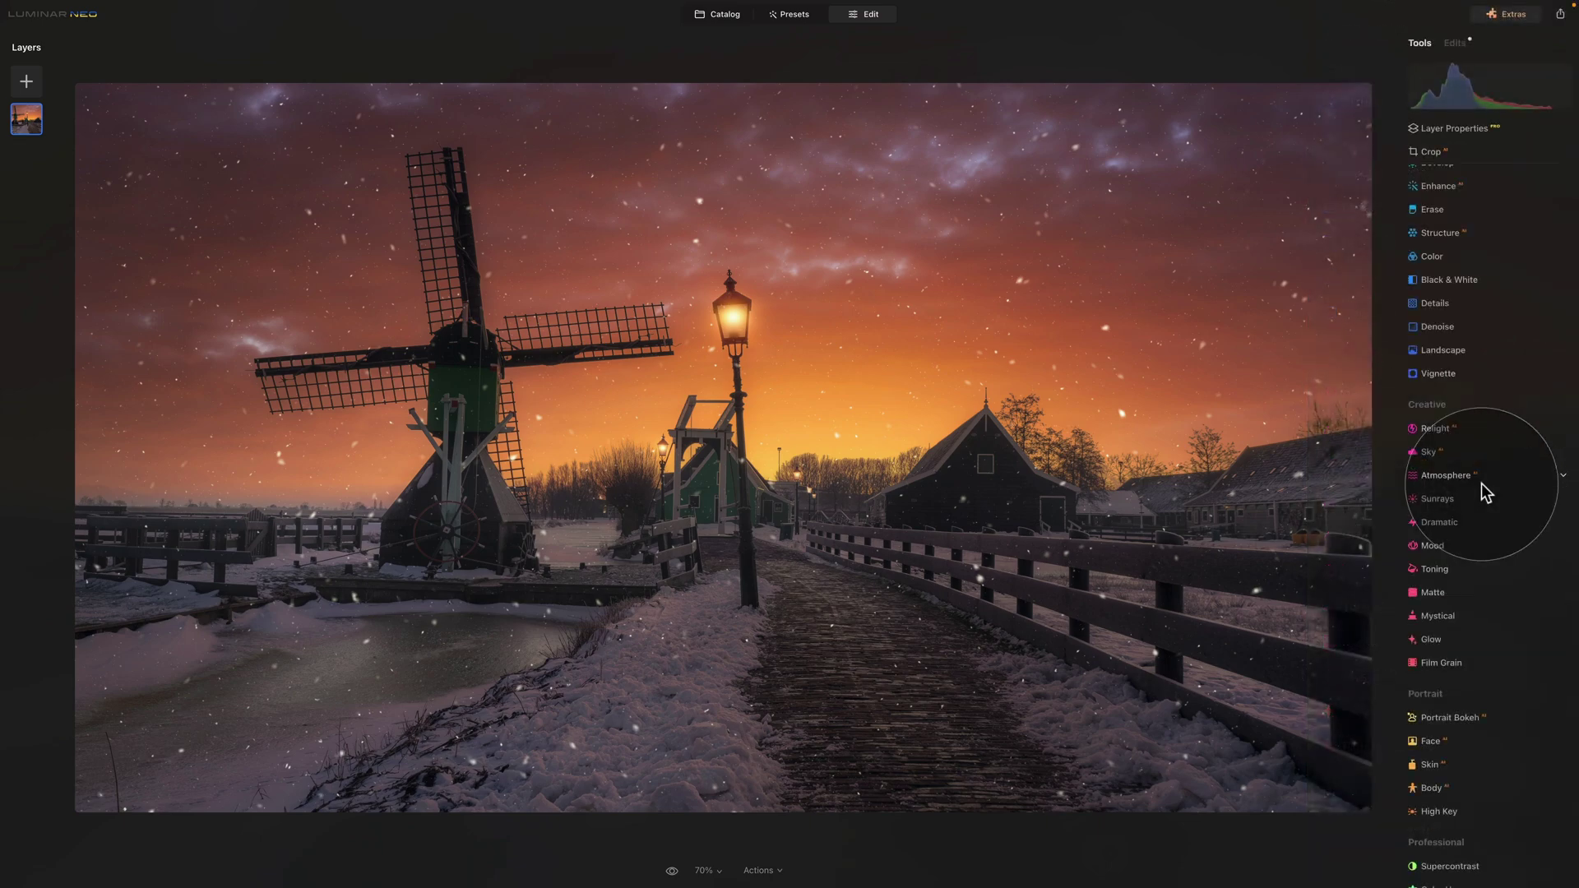